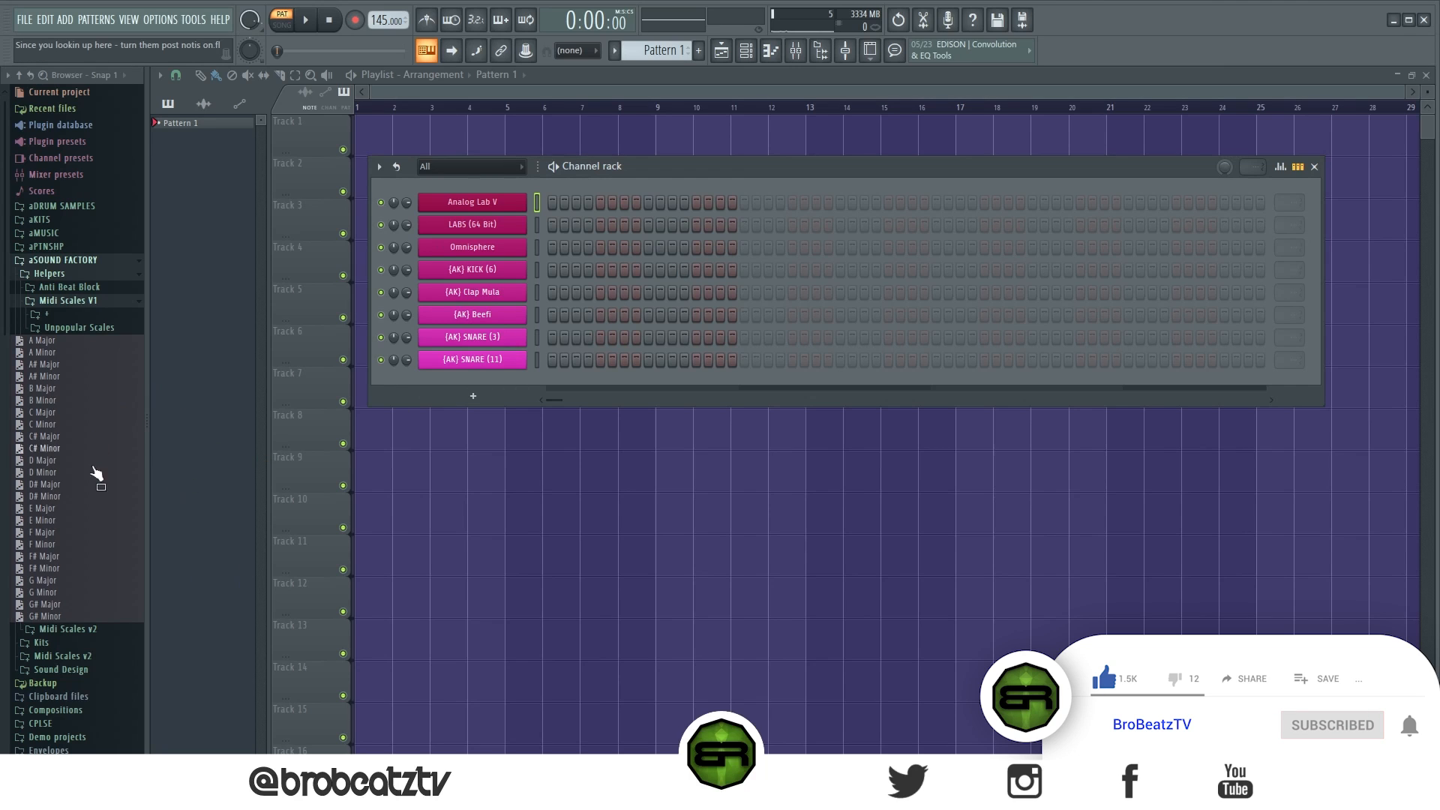
Step: Load the F Minor scale from Midi Scales V1 into the channel rack and collapse the aSOUND FACTORY folder
{"action": "left_click_drag", "start_coordinate": [60, 508], "coordinate": [488, 183]}
{"action": "left_click", "coordinate": [97, 260]}
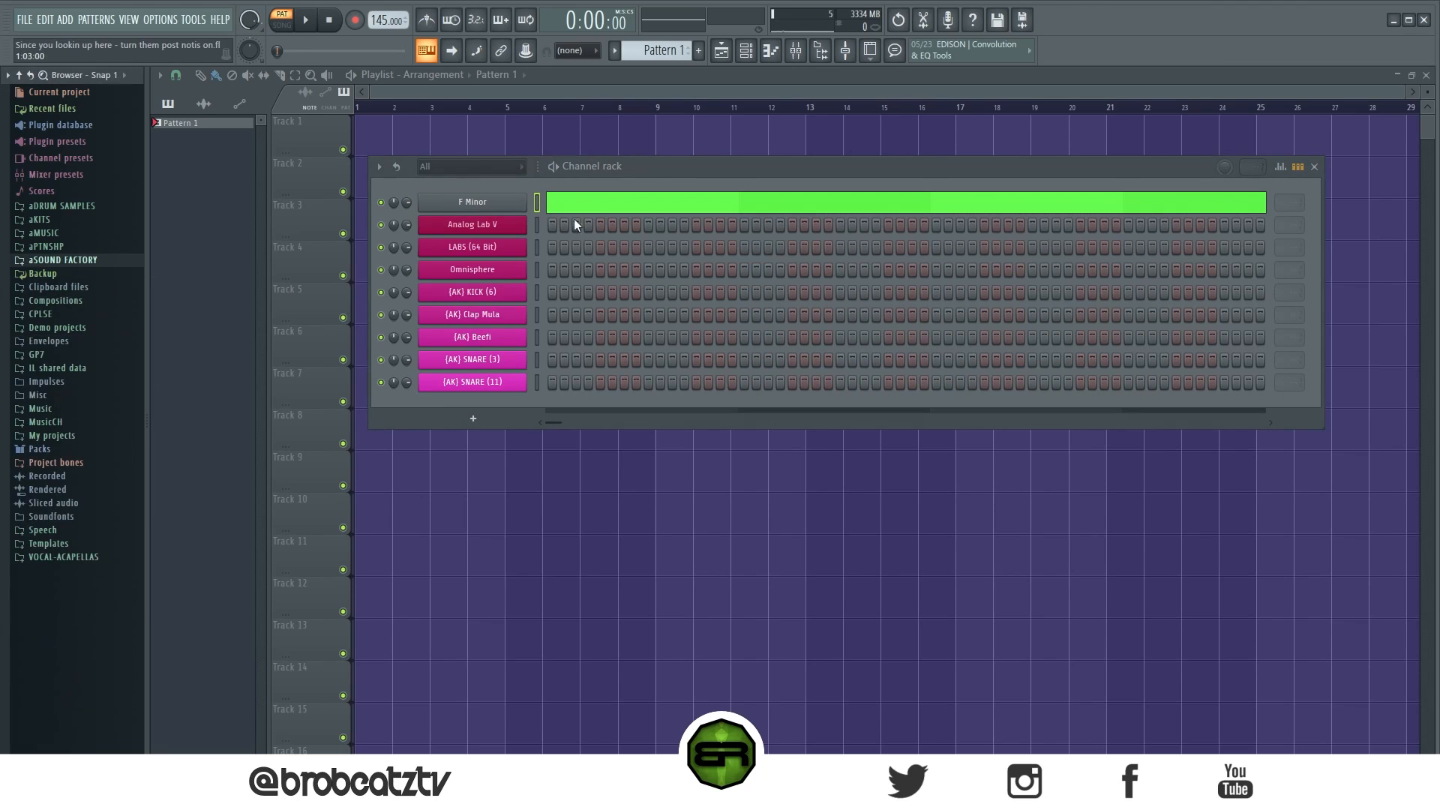
Step: Open the Analog Lab V channel in the piano roll with about four bars in view
{"action": "right_click", "coordinate": [492, 224]}
{"action": "left_click", "coordinate": [559, 225]}
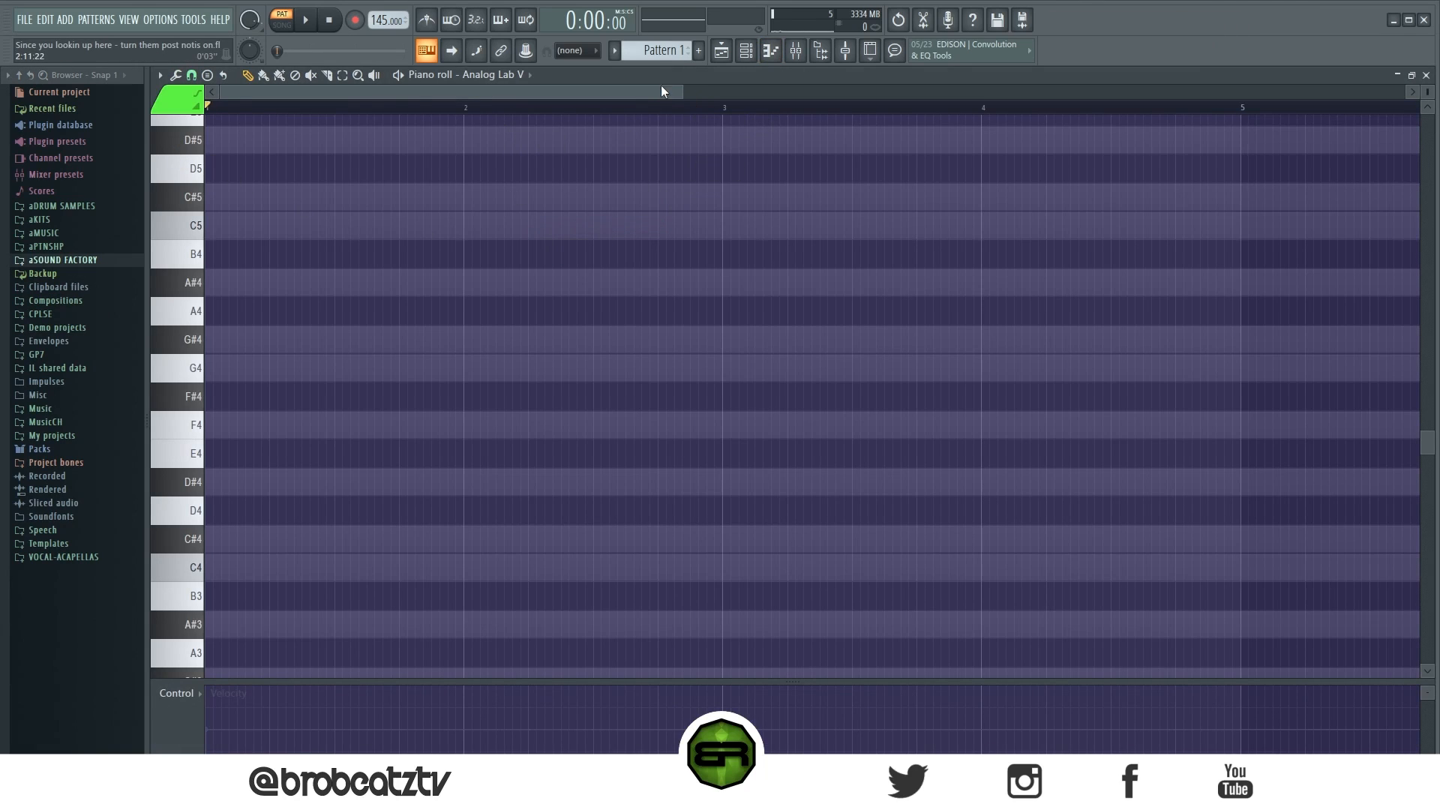
{"action": "left_click_drag", "start_coordinate": [681, 91], "coordinate": [626, 91]}
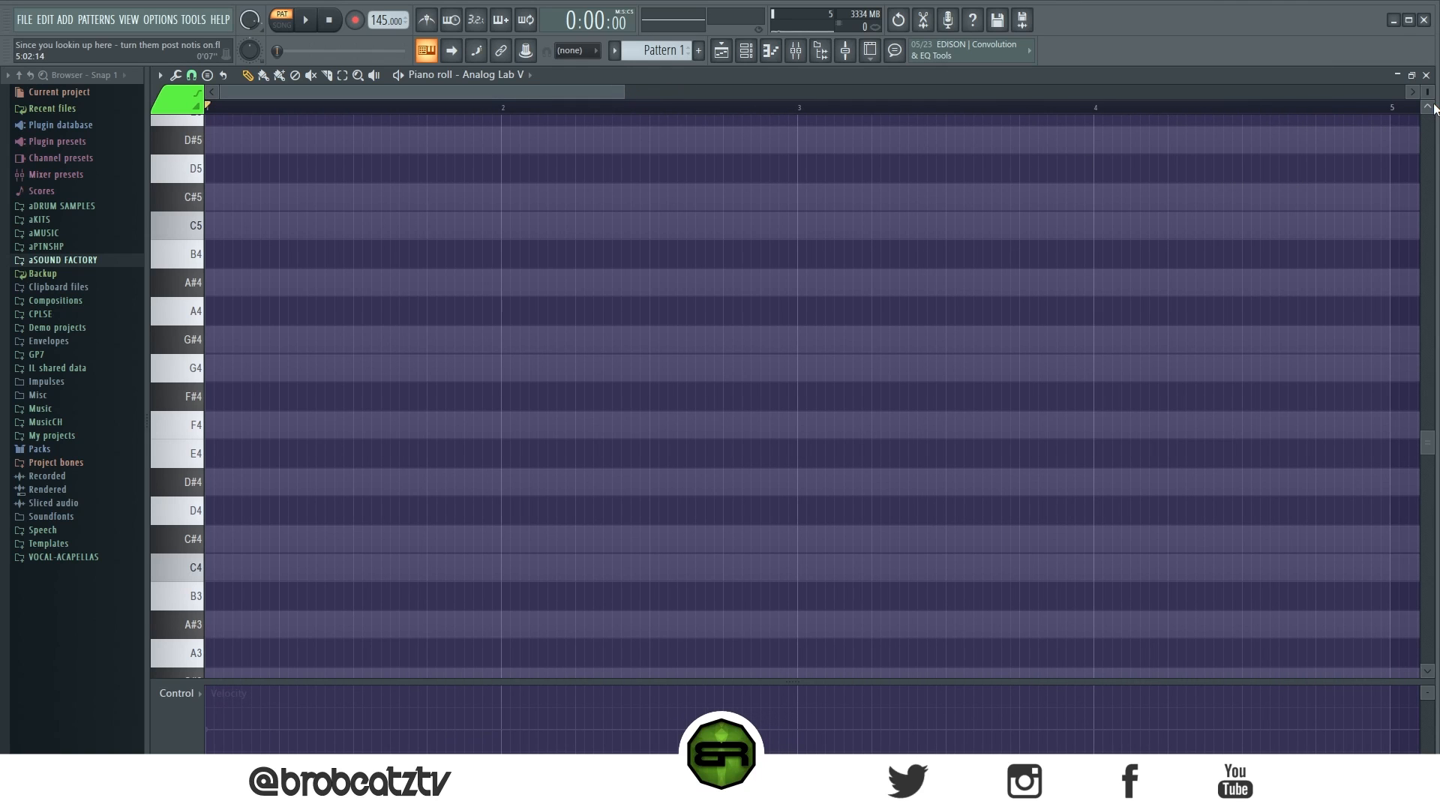
{"action": "left_click_drag", "start_coordinate": [1427, 92], "coordinate": [1427, 88]}
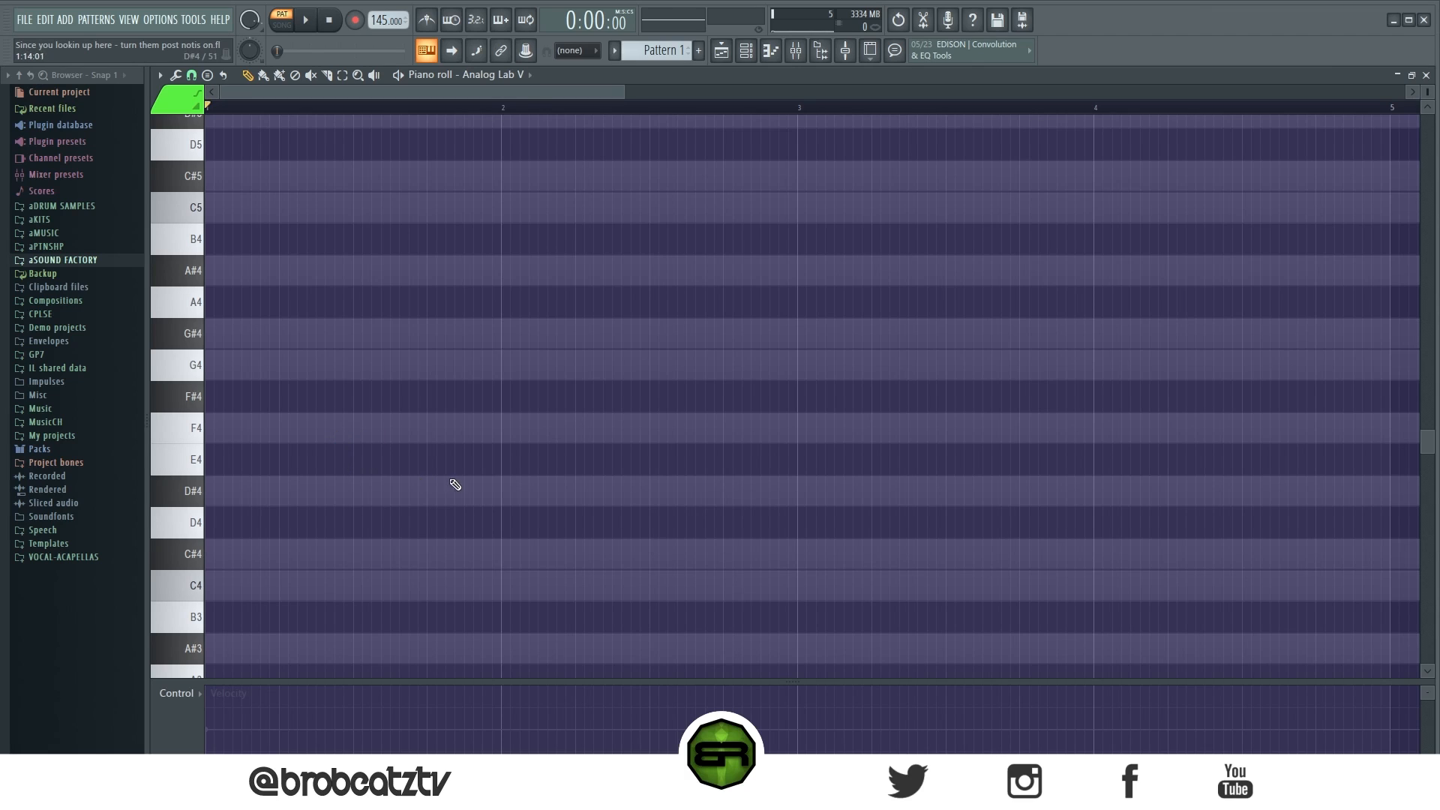
{"action": "left_click", "coordinate": [208, 75]}
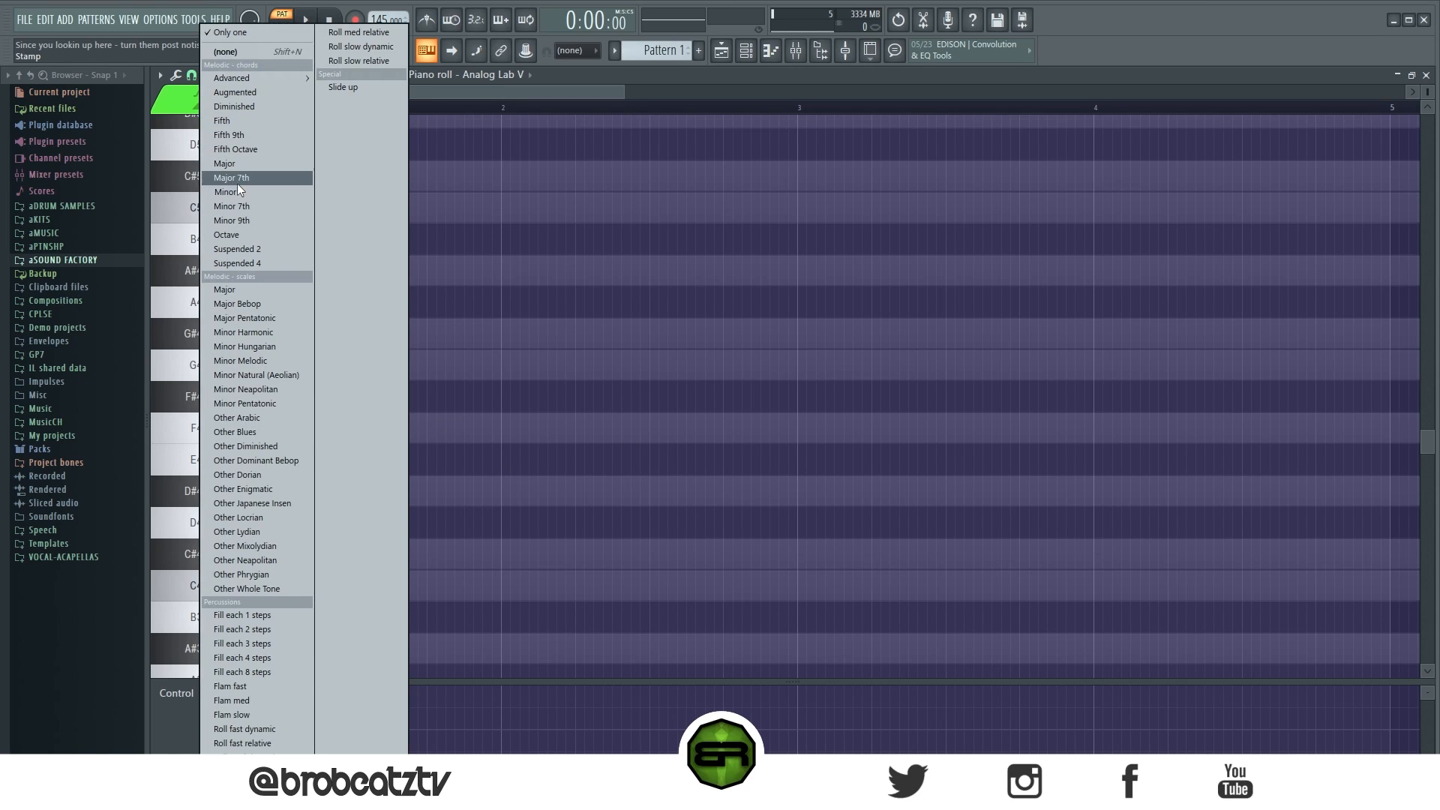
{"action": "left_click", "coordinate": [237, 181]}
{"action": "left_click_drag", "start_coordinate": [734, 464], "coordinate": [569, 574]}
{"action": "right_click", "coordinate": [671, 198]}
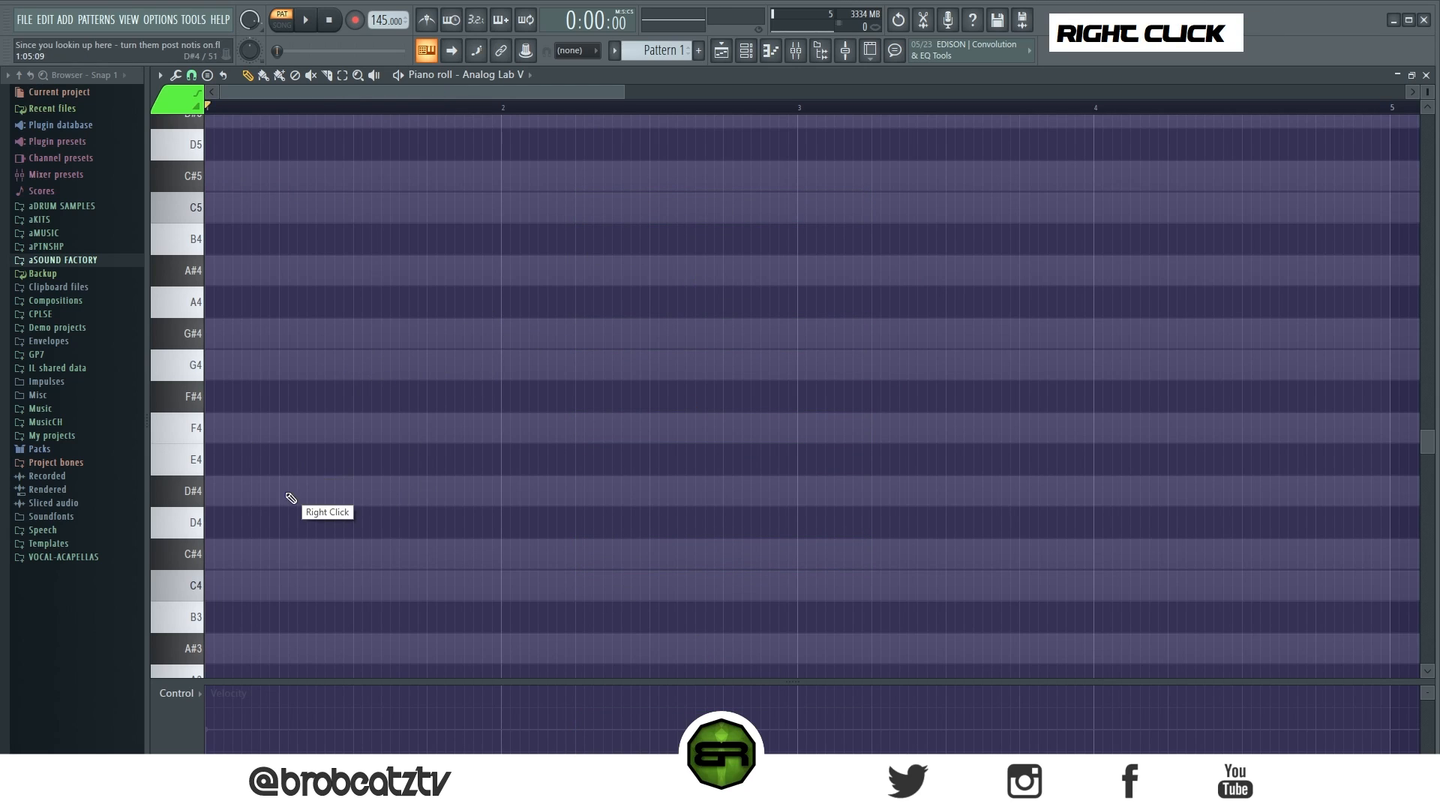
Step: Draw one-bar notes F4, G#4 and C5 as a chord in bar 1 and play it back
{"action": "left_click_drag", "start_coordinate": [373, 431], "coordinate": [346, 430]}
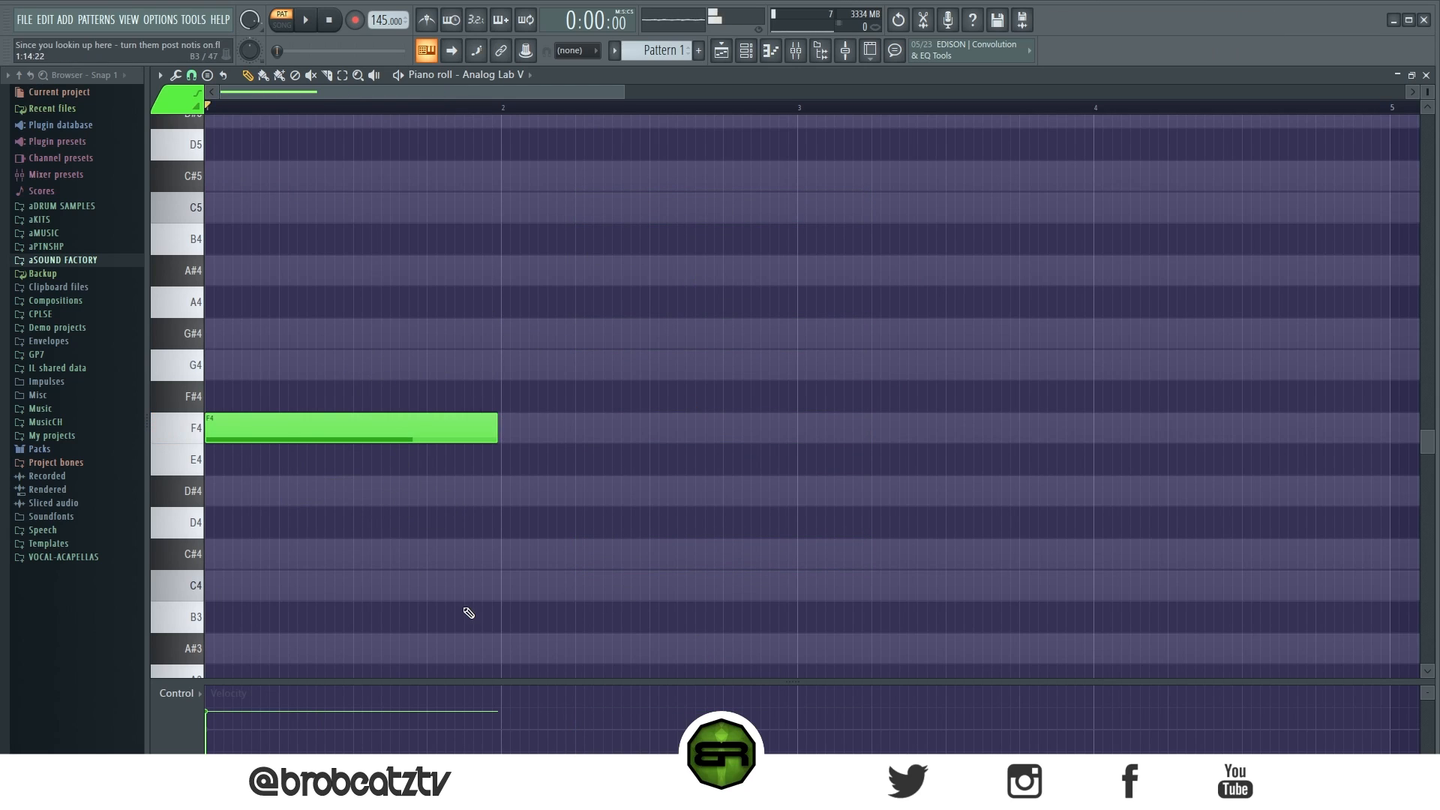
{"action": "left_click", "coordinate": [510, 366]}
{"action": "right_click", "coordinate": [510, 366]}
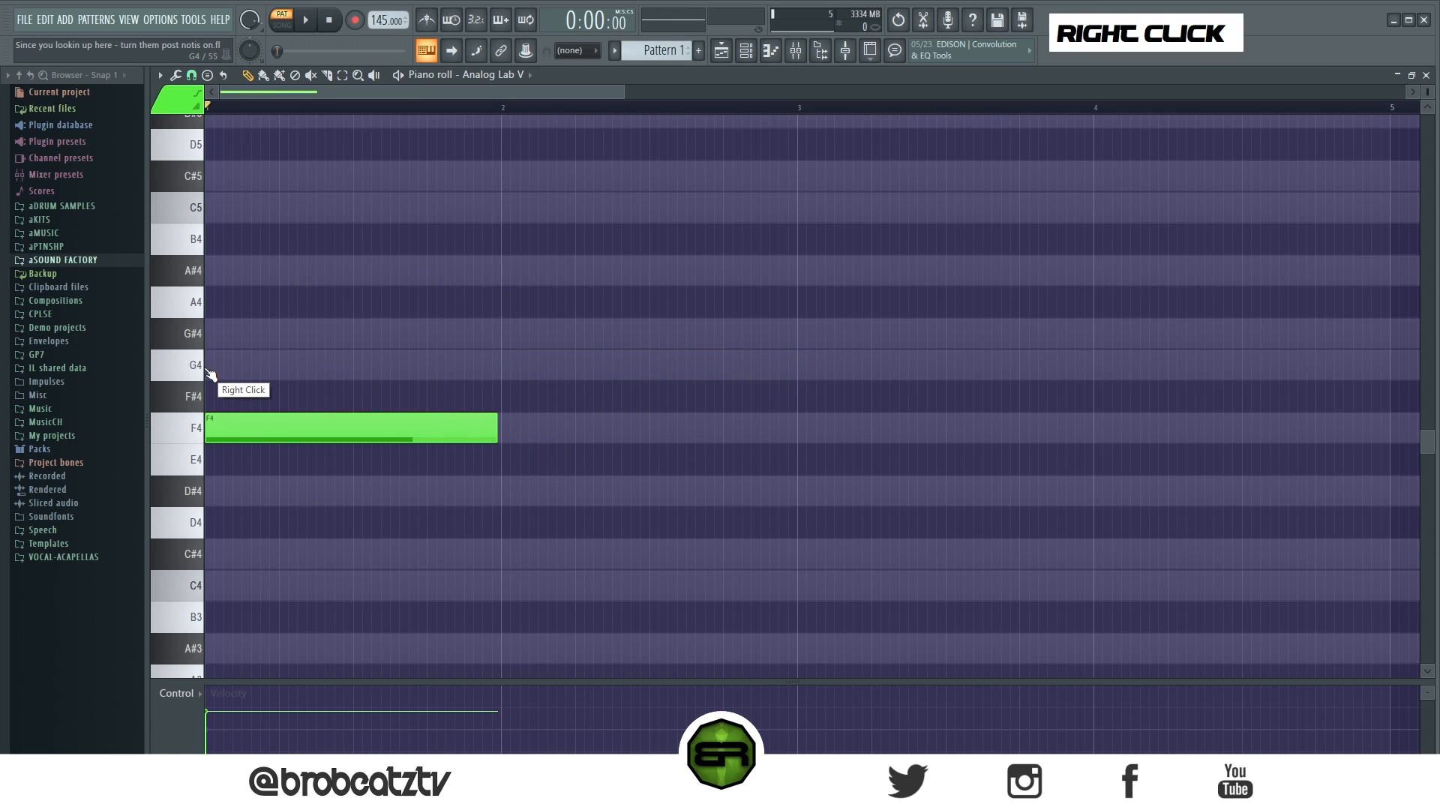
{"action": "left_click", "coordinate": [224, 335]}
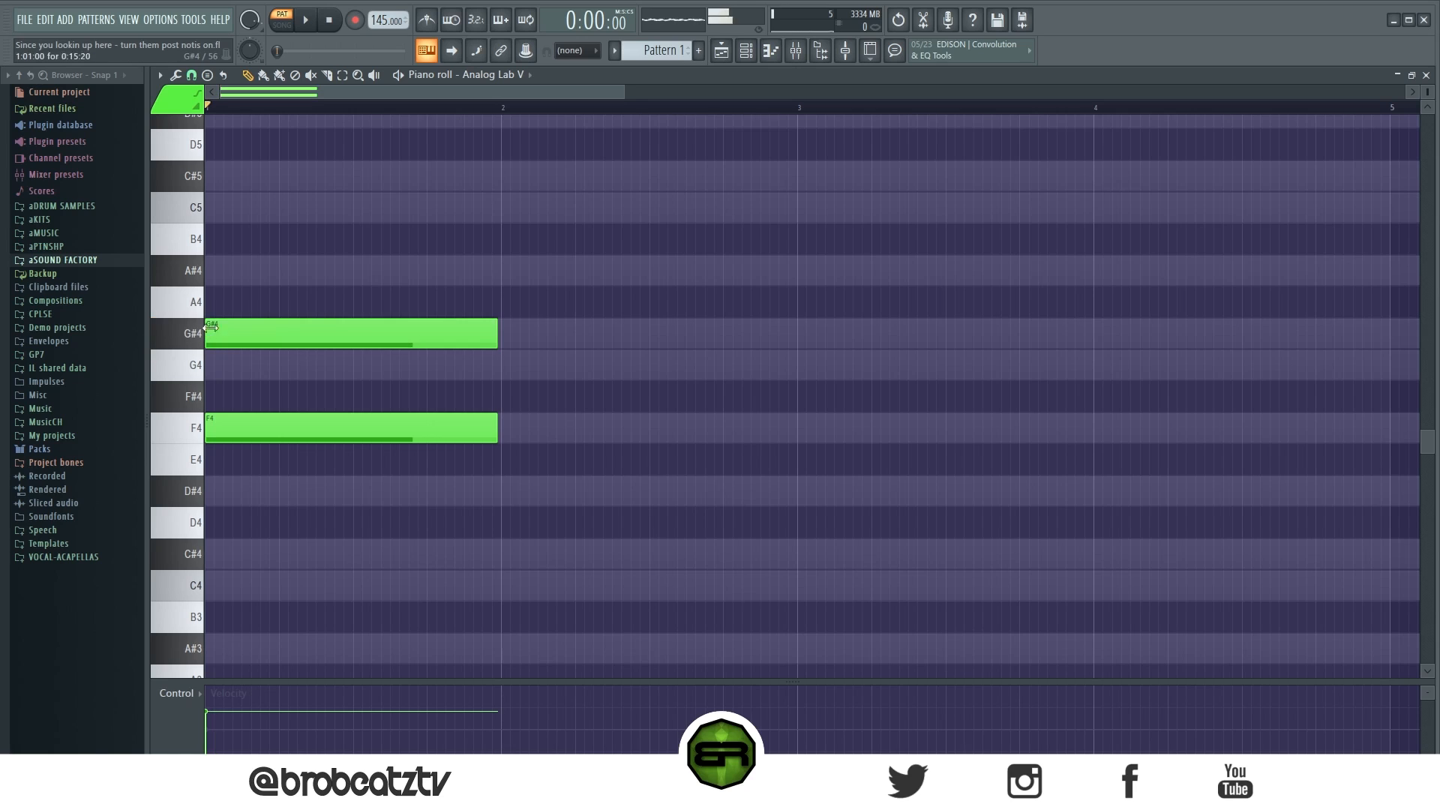
{"action": "left_click", "coordinate": [215, 207]}
{"action": "left_click_drag", "start_coordinate": [367, 160], "coordinate": [552, 474]}
{"action": "key", "text": "space"}
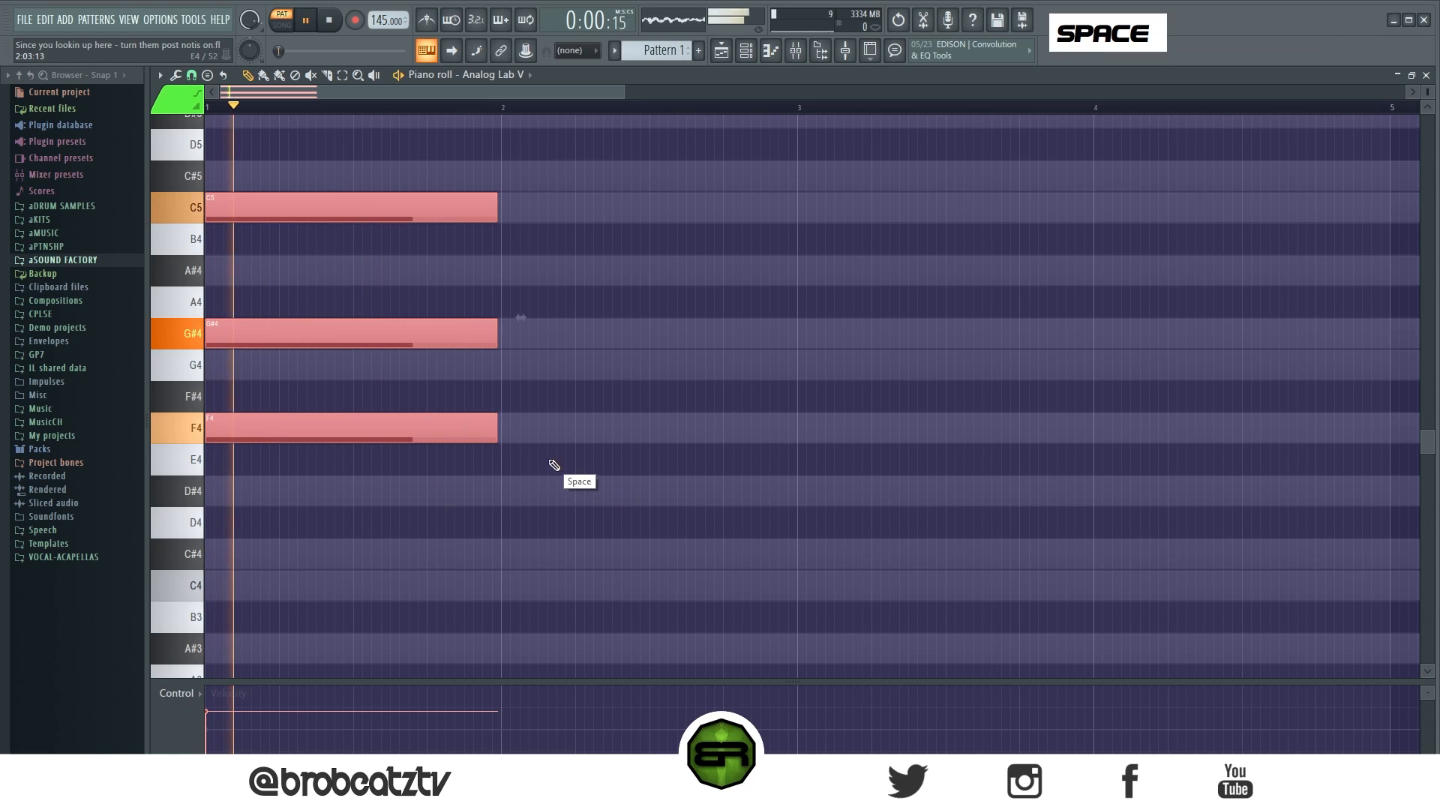
{"action": "key", "text": "space"}
{"action": "right_click", "coordinate": [554, 465]}
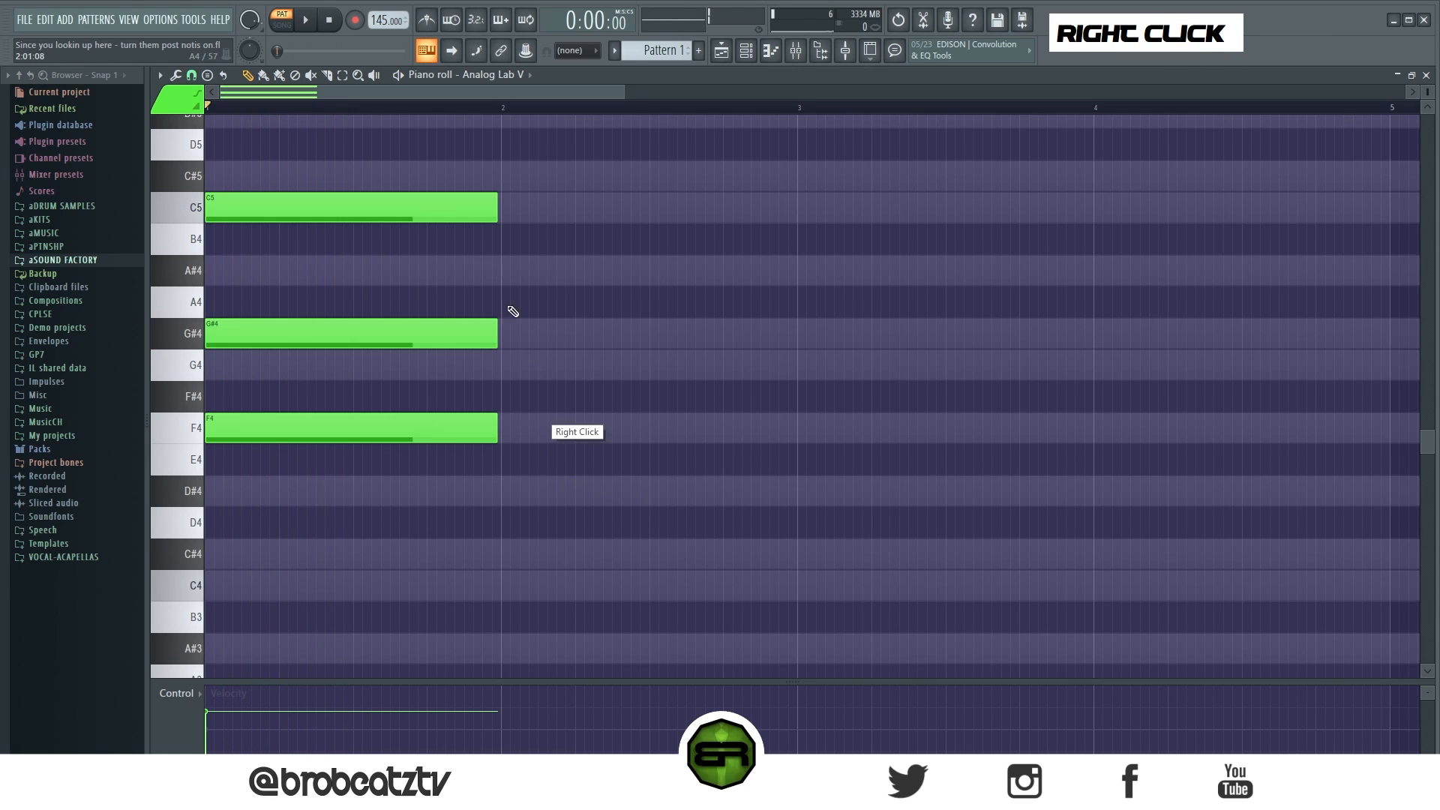
Step: Move the G#4 note to bar 2 and the C5 note to bar 3, lowering the latter by an octave
{"action": "left_click_drag", "start_coordinate": [338, 214], "coordinate": [930, 229]}
{"action": "left_click", "coordinate": [311, 330], "text": "ctrl"}
{"action": "left_click_drag", "start_coordinate": [311, 330], "coordinate": [649, 324]}
{"action": "left_click", "coordinate": [859, 206], "text": "ctrl"}
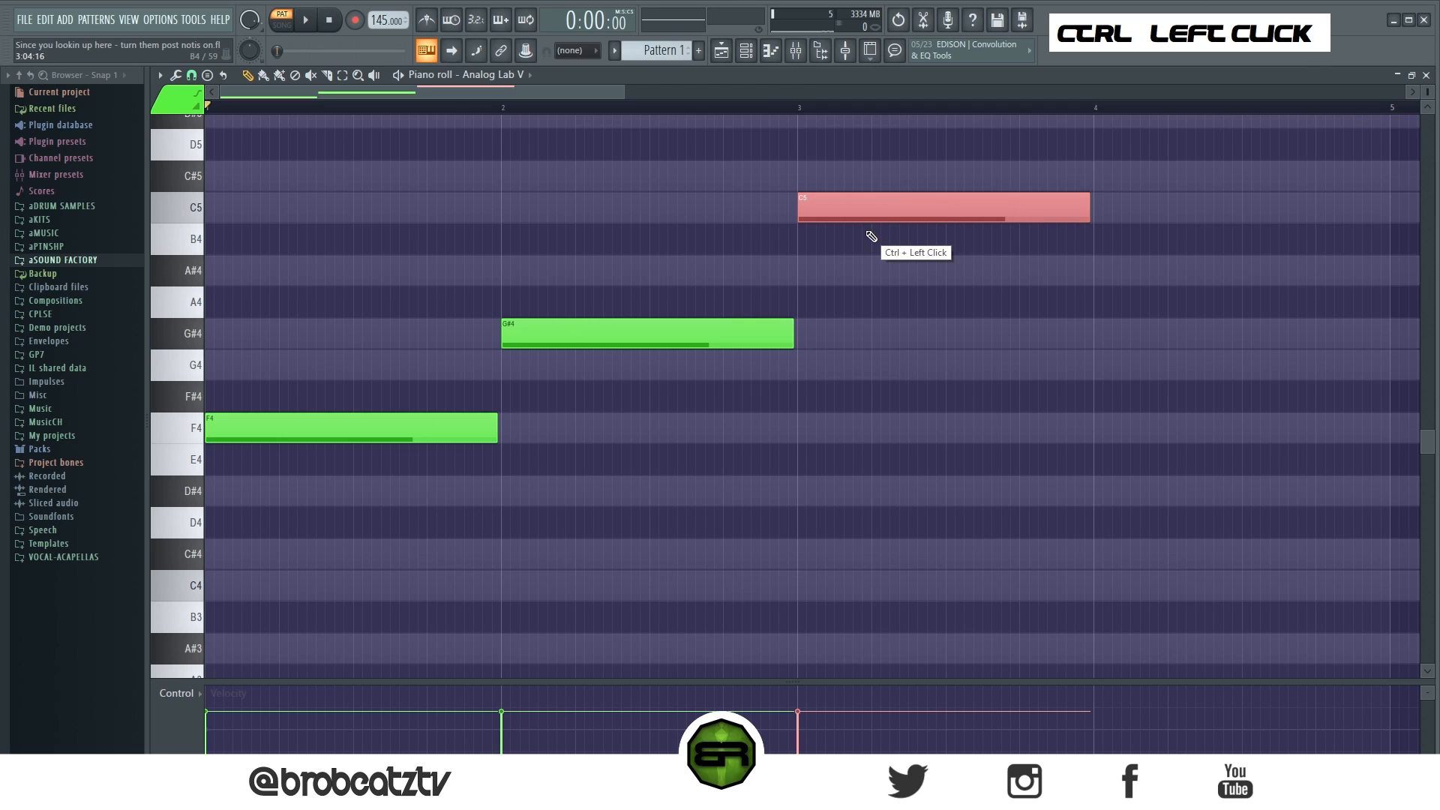
{"action": "key", "text": "ctrl+Down"}
{"action": "right_click", "coordinate": [370, 384], "text": "alt"}
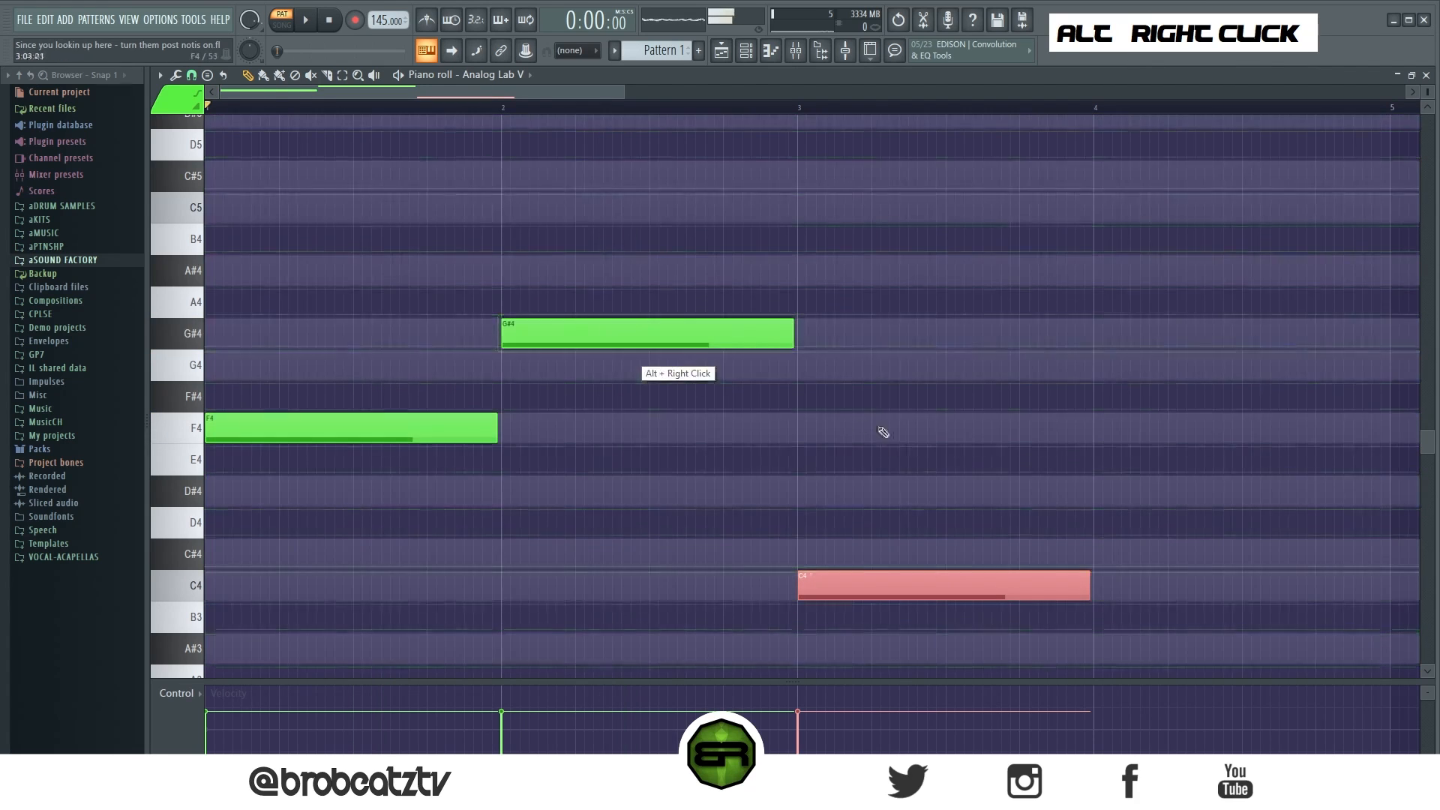
Step: Delete the notes in bars 2 and 3, keeping only the F4 note in bar 1
{"action": "right_click", "coordinate": [722, 606]}
{"action": "right_click", "coordinate": [875, 578]}
{"action": "right_click", "coordinate": [525, 334]}
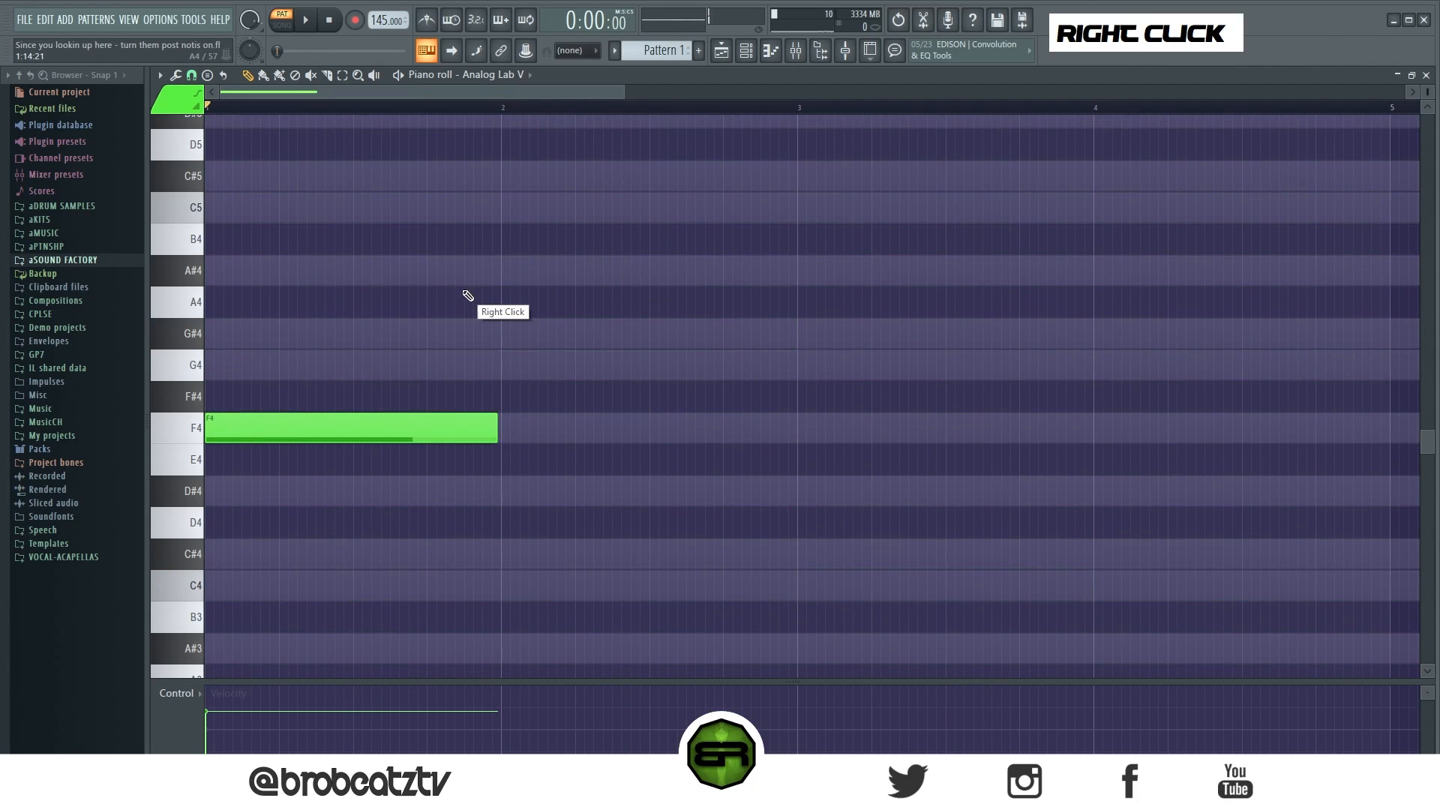
Step: Add one-bar C#4 and A#3 notes below the F4 note in bar 1 and play the chord
{"action": "left_click_drag", "start_coordinate": [541, 298], "coordinate": [167, 454]}
{"action": "left_click", "coordinate": [343, 433], "text": "ctrl"}
{"action": "left_click", "coordinate": [250, 428], "text": "ctrl"}
{"action": "left_click_drag", "start_coordinate": [243, 430], "coordinate": [218, 675]}
{"action": "scroll", "coordinate": [540, 480], "scroll_direction": "down", "scroll_amount": 3}
{"action": "key", "text": "space"}
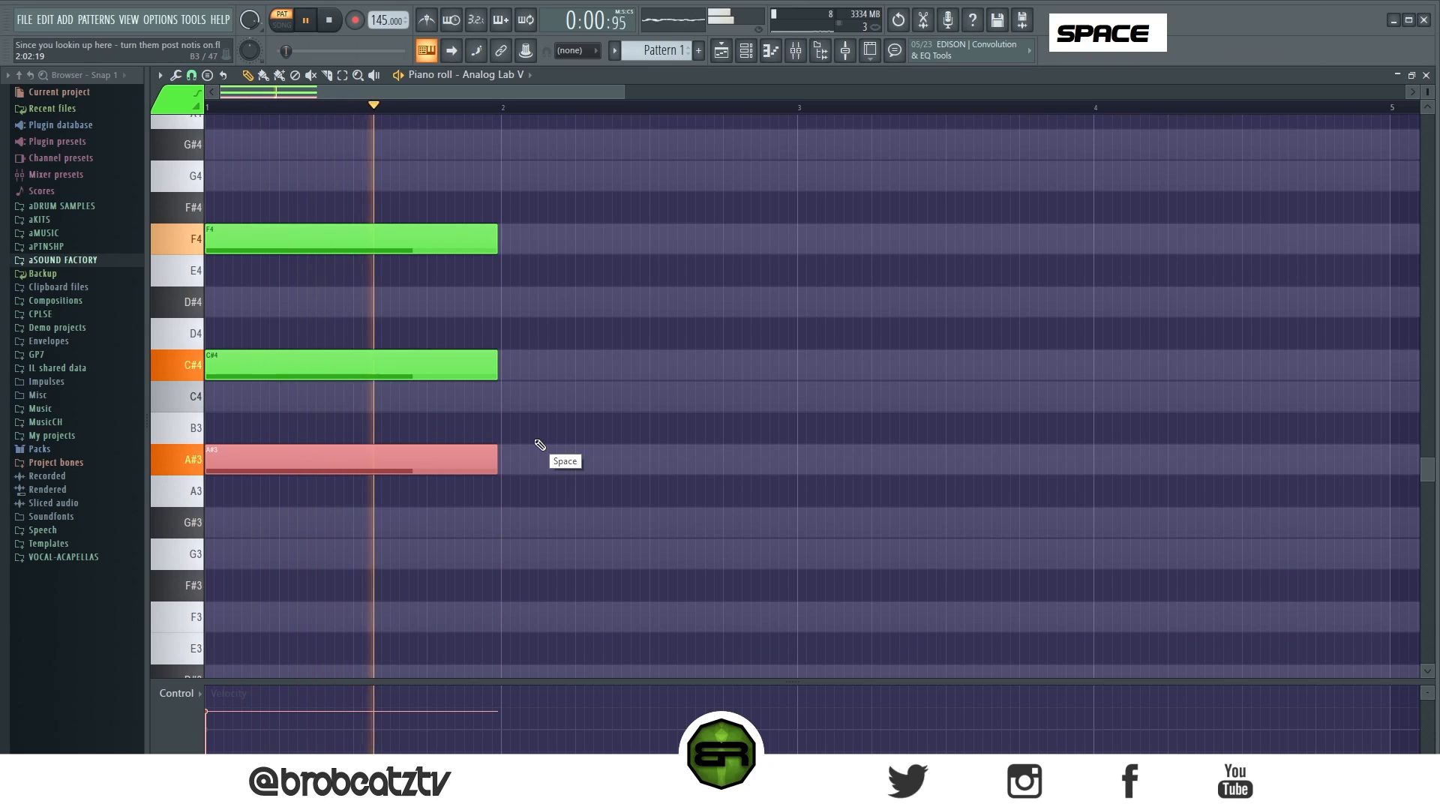
{"action": "key", "text": "space"}
{"action": "right_click", "coordinate": [561, 451]}
Step: Move the A#3 note to bar 3 and the C#4 note to bar 2, and preview the sequence
{"action": "left_click_drag", "start_coordinate": [367, 459], "coordinate": [936, 465]}
{"action": "left_click_drag", "start_coordinate": [384, 367], "coordinate": [672, 375]}
{"action": "right_click", "coordinate": [374, 330], "text": "alt"}
{"action": "right_click", "coordinate": [856, 396], "text": "alt"}
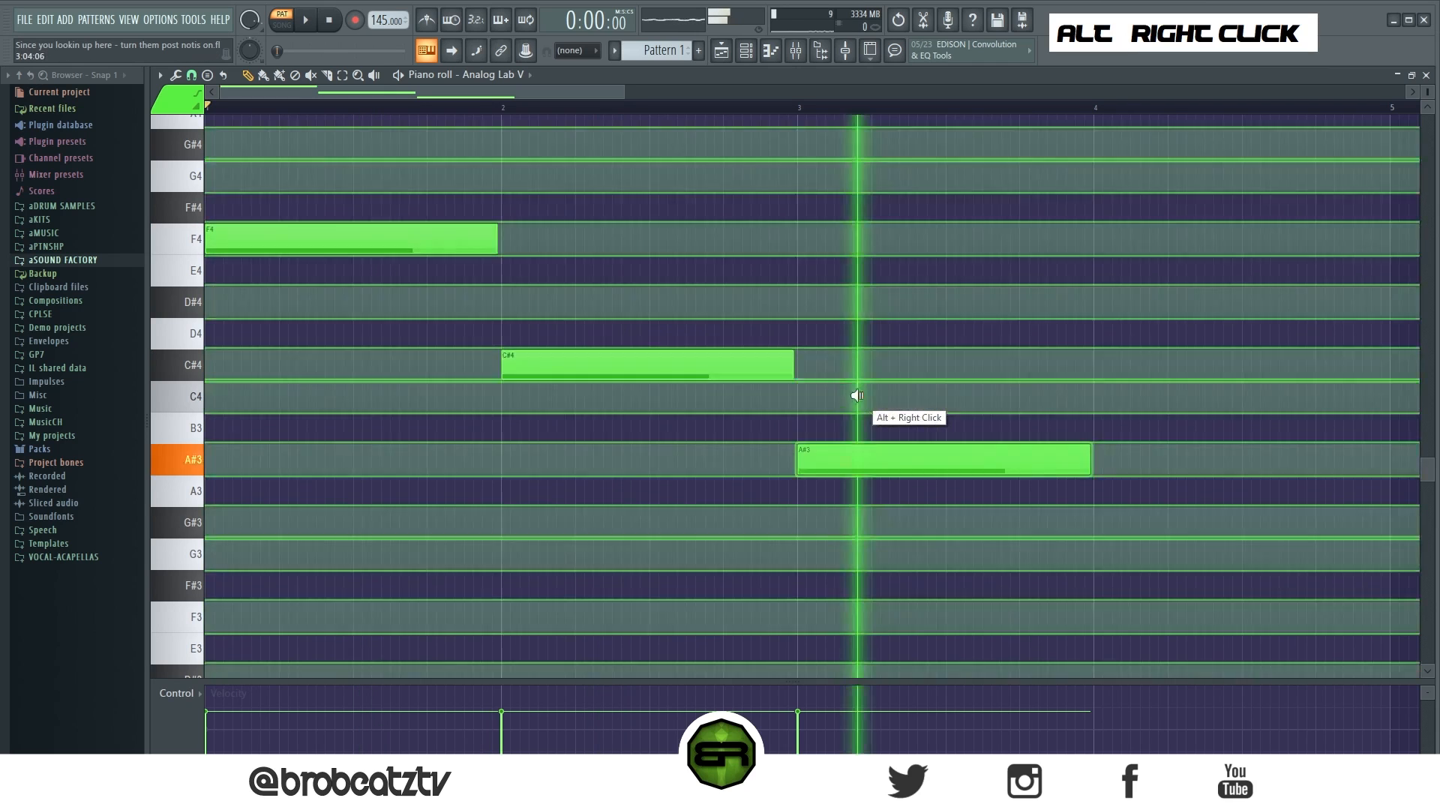
Step: Duplicate the C#4 note from bar 2 into bar 4 to complete the four-bar progression
{"action": "left_click_drag", "start_coordinate": [620, 90], "coordinate": [751, 90]}
{"action": "right_click", "coordinate": [596, 489], "text": "alt"}
{"action": "scroll", "coordinate": [607, 508], "scroll_direction": "up", "scroll_amount": 1}
{"action": "left_click", "coordinate": [475, 453], "text": "ctrl"}
{"action": "left_click_drag", "start_coordinate": [475, 453], "coordinate": [927, 465], "text": "shift"}
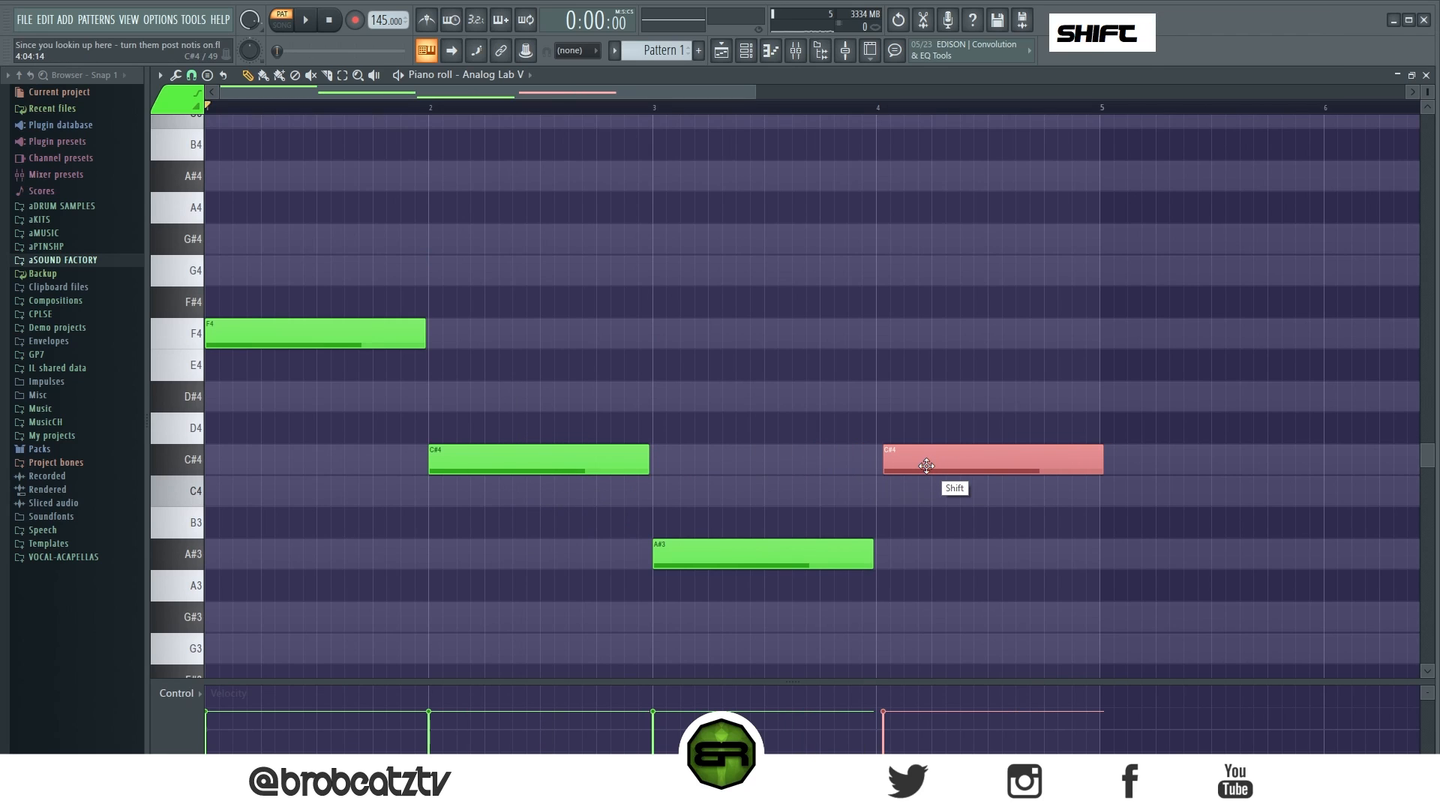
{"action": "right_click", "coordinate": [867, 488]}
Step: Highlight the note range between A#3 and F4 and try out a G#4 note above F4 in bar 1
{"action": "left_click_drag", "start_coordinate": [184, 338], "coordinate": [185, 555], "text": "ctrl"}
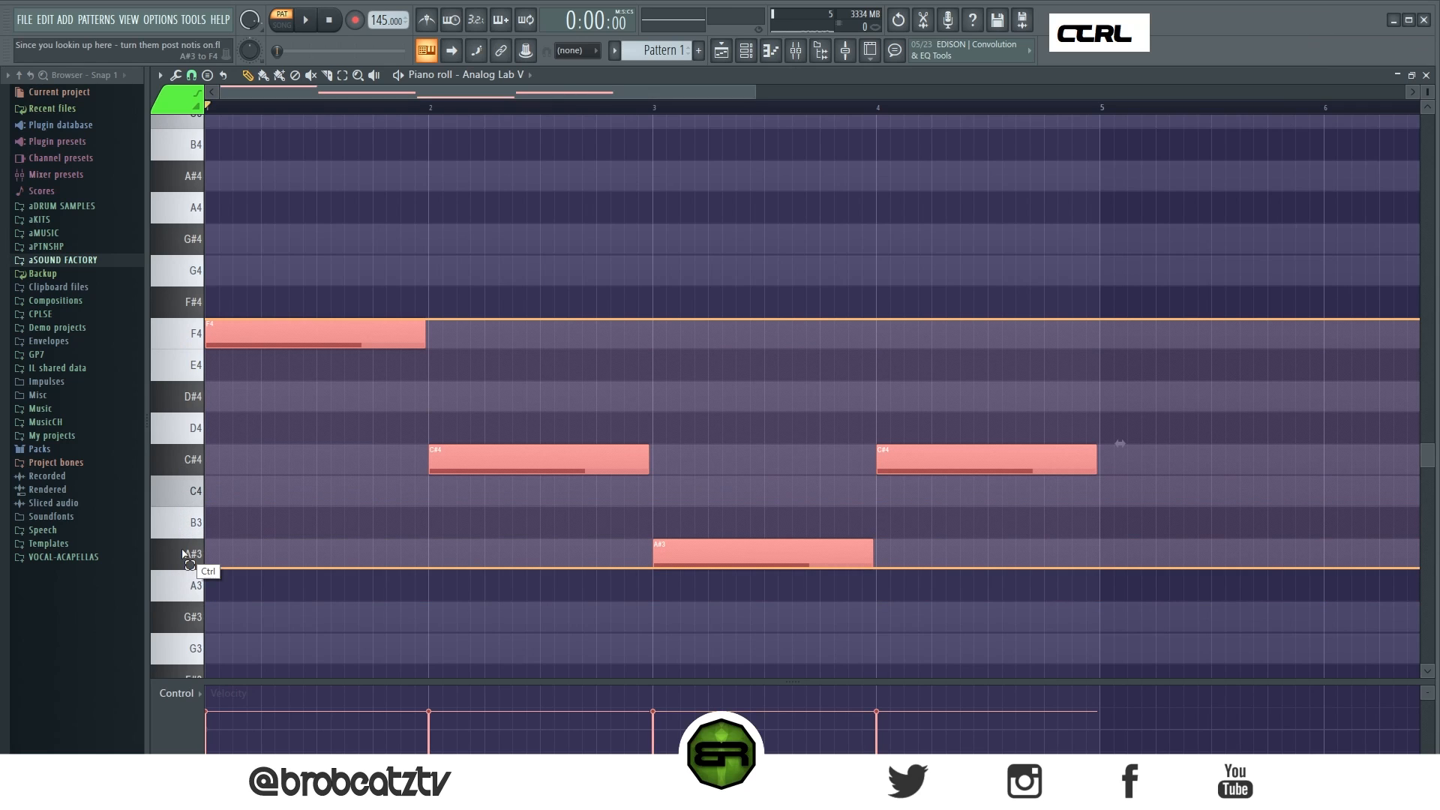
{"action": "right_click", "coordinate": [357, 505]}
{"action": "left_click", "coordinate": [280, 239]}
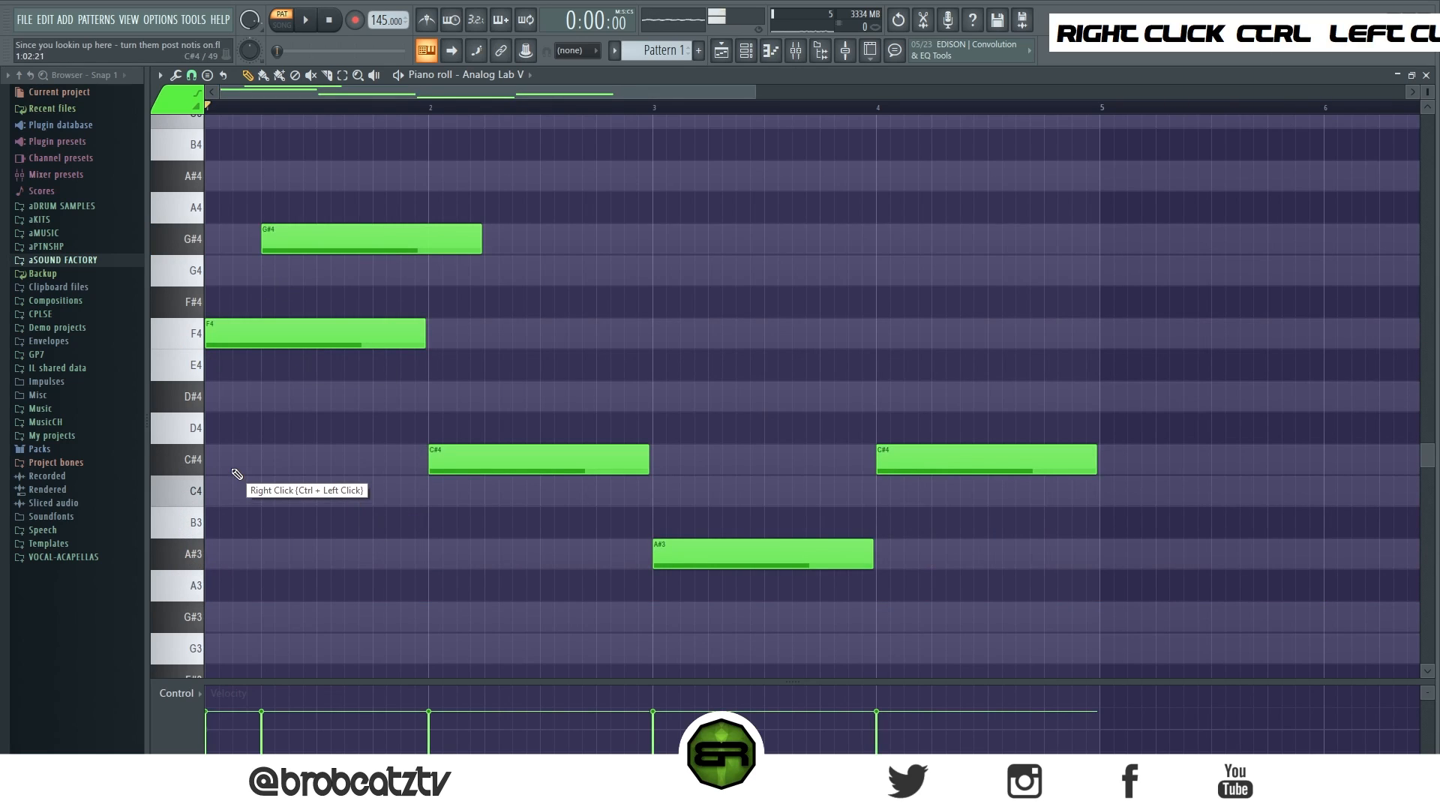
{"action": "right_click", "coordinate": [325, 238]}
{"action": "left_click_drag", "start_coordinate": [188, 333], "coordinate": [195, 553], "text": "ctrl"}
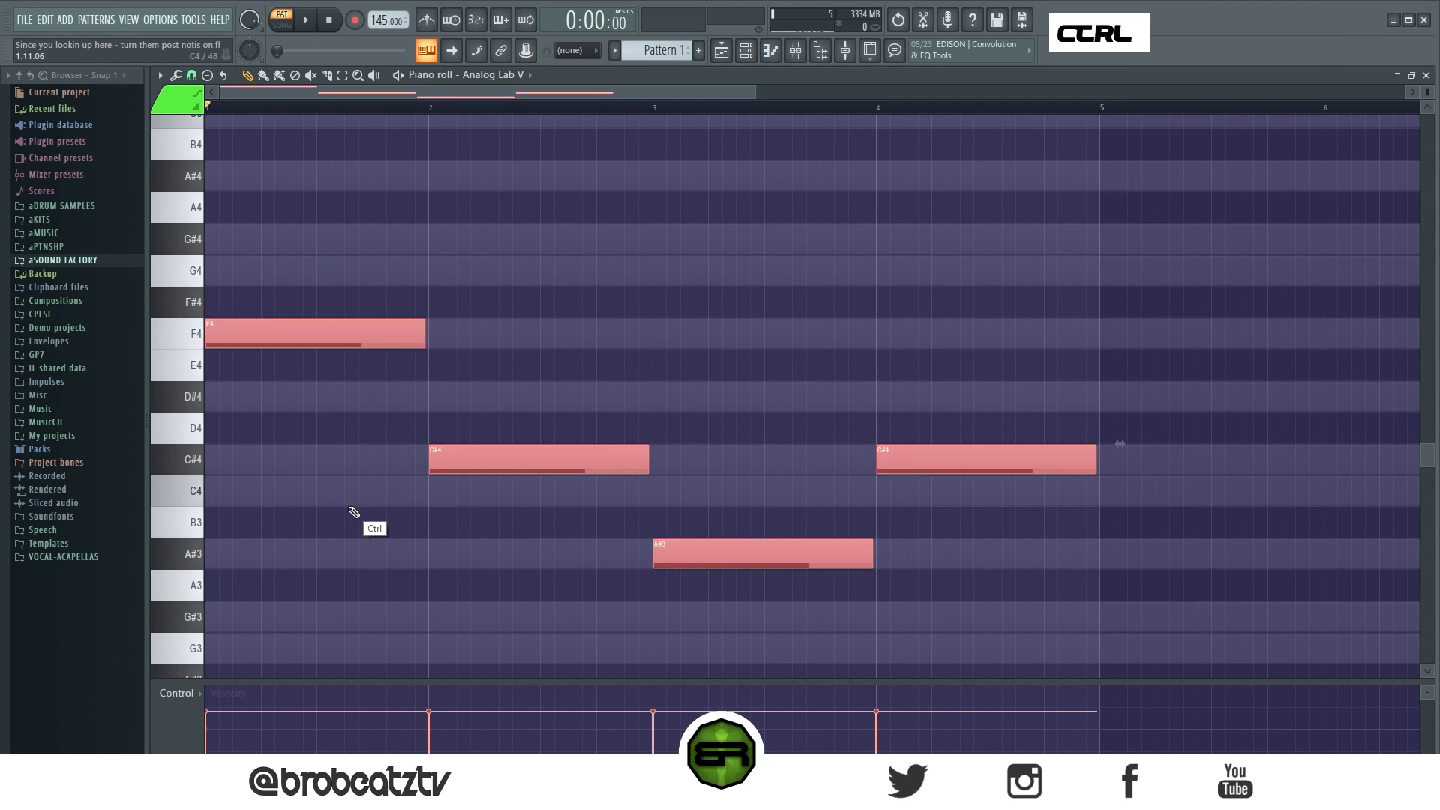
{"action": "left_click_drag", "start_coordinate": [191, 333], "coordinate": [194, 566], "text": "ctrl"}
{"action": "left_click_drag", "start_coordinate": [177, 345], "coordinate": [182, 568], "text": "ctrl"}
{"action": "right_click", "coordinate": [493, 401]}
Step: Try additional notes around the C#4 note in bar 2, starting with a D#4, and delete them
{"action": "left_click", "coordinate": [500, 399]}
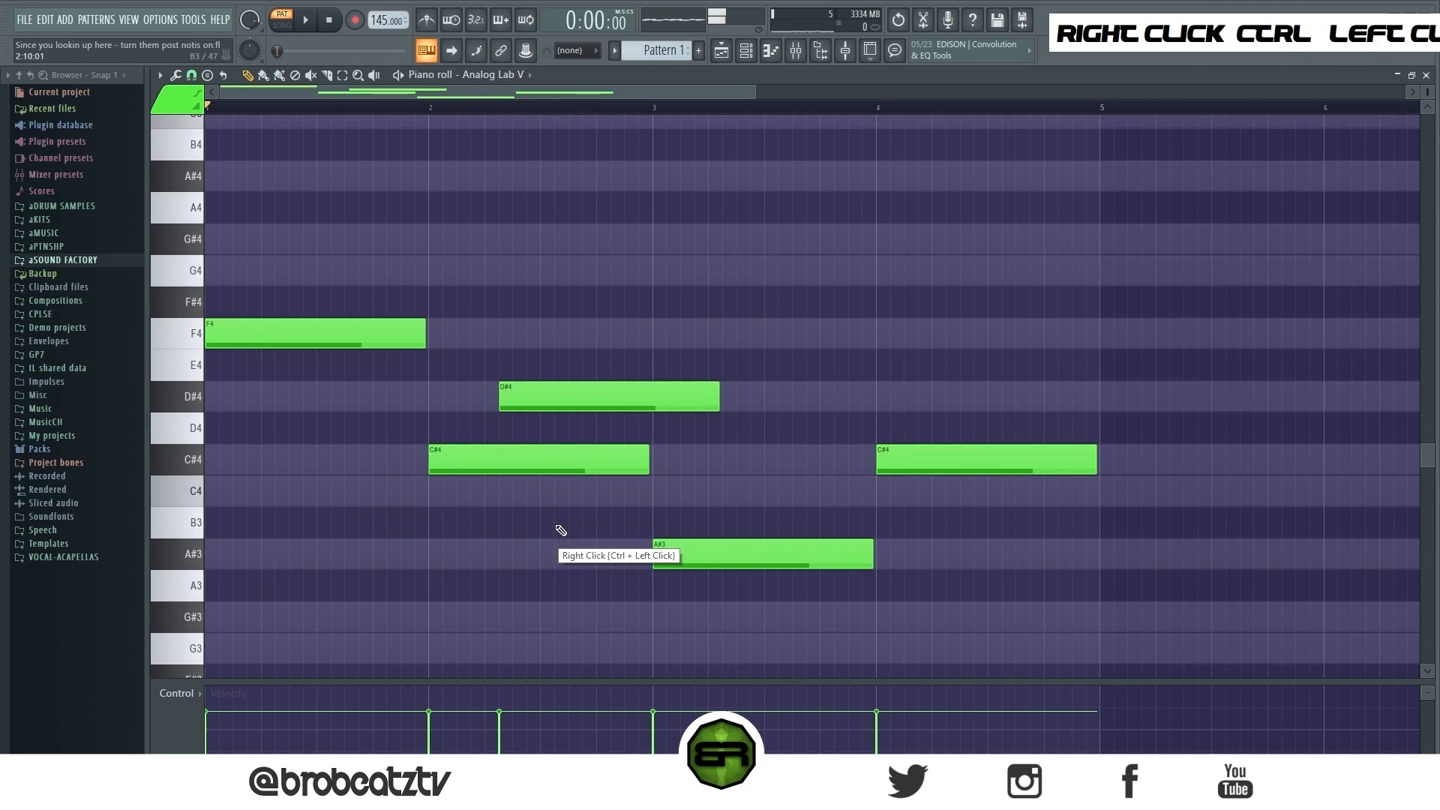
{"action": "left_click", "coordinate": [578, 495]}
{"action": "right_click", "coordinate": [741, 498]}
{"action": "right_click", "coordinate": [679, 400]}
Step: Shorten the C#4 notes in bars 2 and 4 to half a bar, follow each with a half-bar D#4, and preview the notes
{"action": "left_click_drag", "start_coordinate": [537, 429], "coordinate": [896, 453], "text": "ctrl"}
{"action": "left_click_drag", "start_coordinate": [1095, 461], "coordinate": [1068, 412]}
{"action": "right_click", "coordinate": [1081, 491]}
{"action": "right_click", "coordinate": [330, 381], "text": "alt"}
{"action": "right_click", "coordinate": [727, 488], "text": "alt"}
{"action": "right_click", "coordinate": [930, 468], "text": "alt"}
{"action": "right_click", "coordinate": [1021, 417], "text": "alt"}
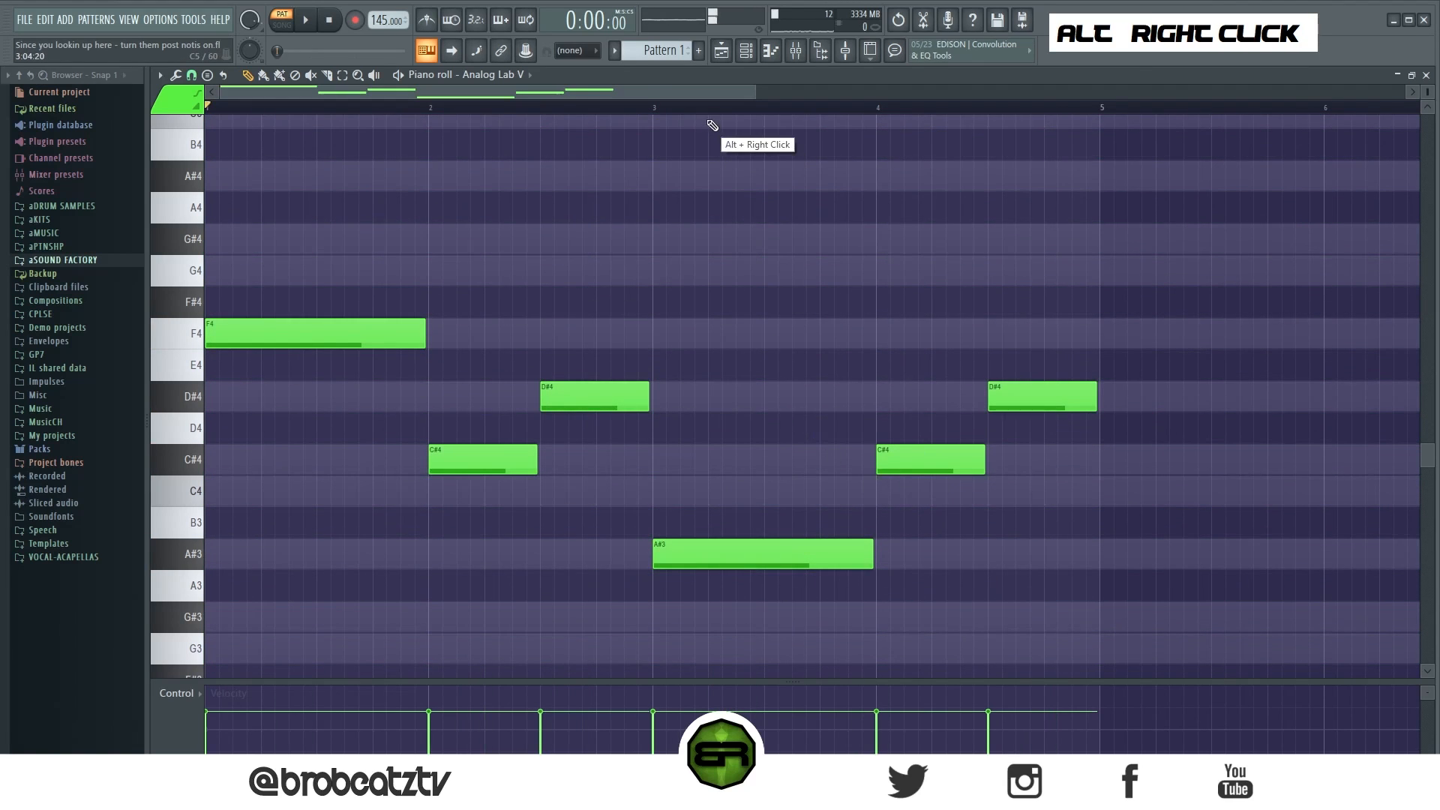
Step: Select all the notes of the four-bar progression and recolor them blue
{"action": "scroll", "coordinate": [713, 125], "scroll_direction": "down", "scroll_amount": 2}
{"action": "left_click_drag", "start_coordinate": [273, 256], "coordinate": [816, 595], "text": "ctrl"}
{"action": "right_click", "coordinate": [833, 604]}
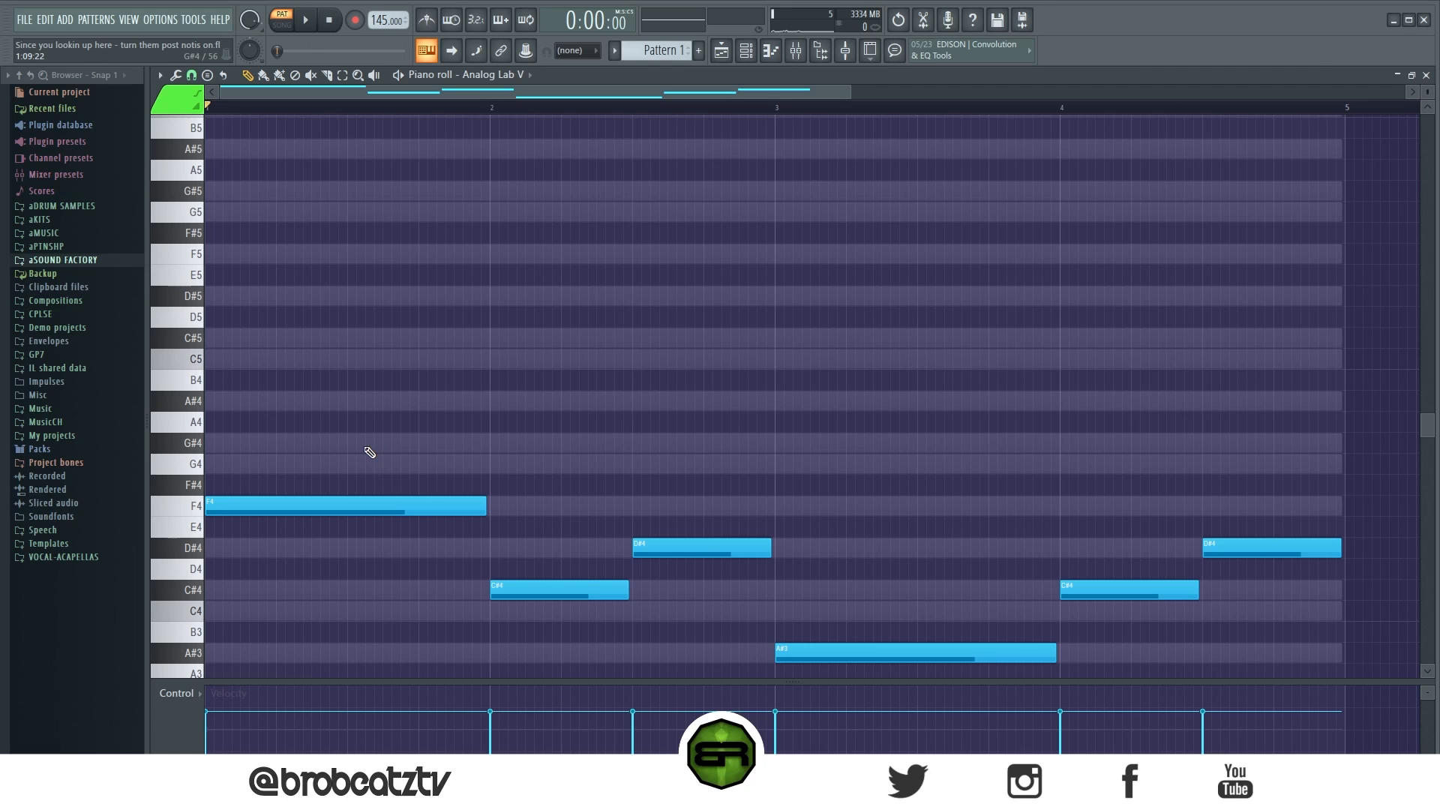
Step: Try short G4, G#4, A#4, C5 and C#5 notes above F4 at the start of bar 1, and delete them
{"action": "double_click", "coordinate": [209, 464]}
{"action": "double_click", "coordinate": [210, 443]}
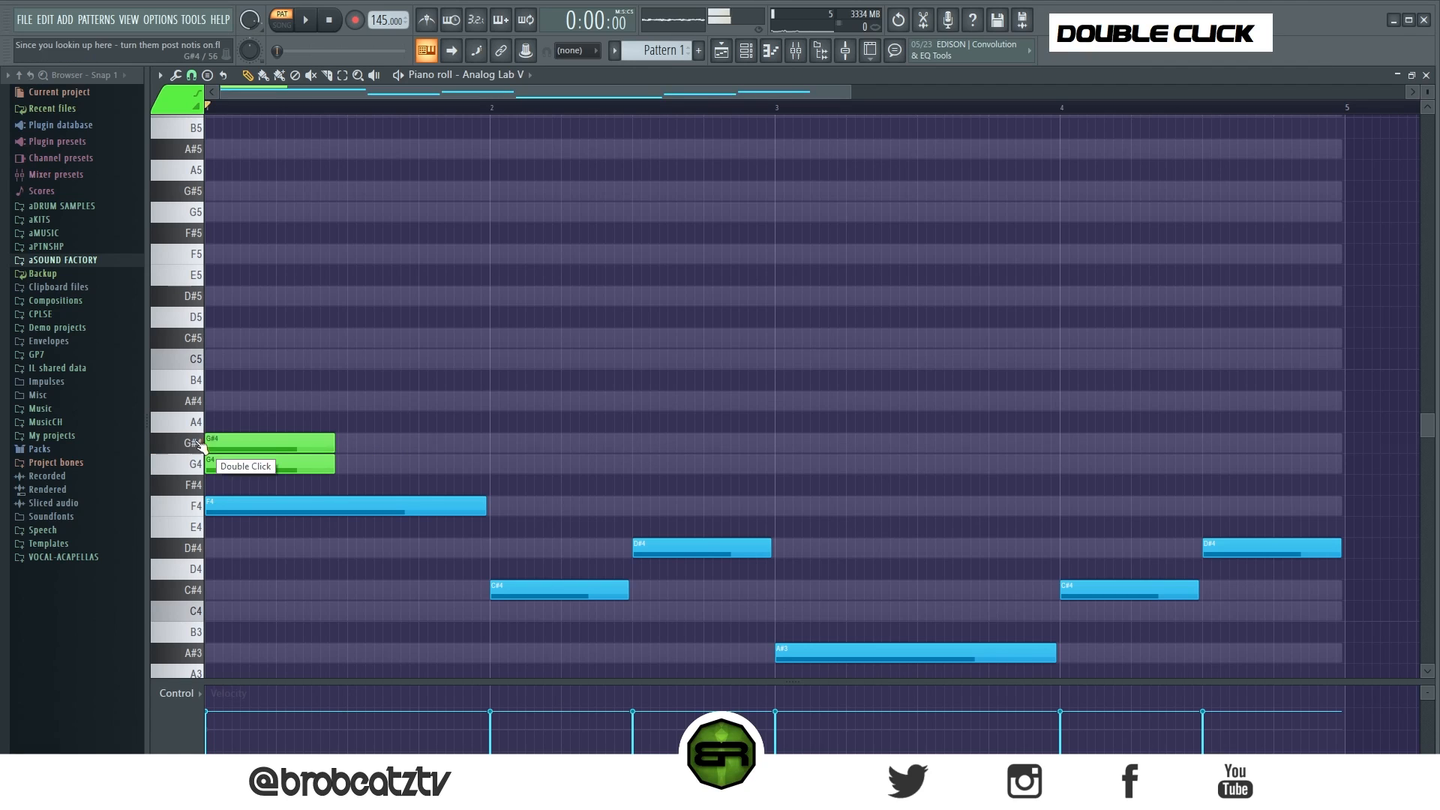
{"action": "double_click", "coordinate": [213, 401]}
{"action": "double_click", "coordinate": [216, 359]}
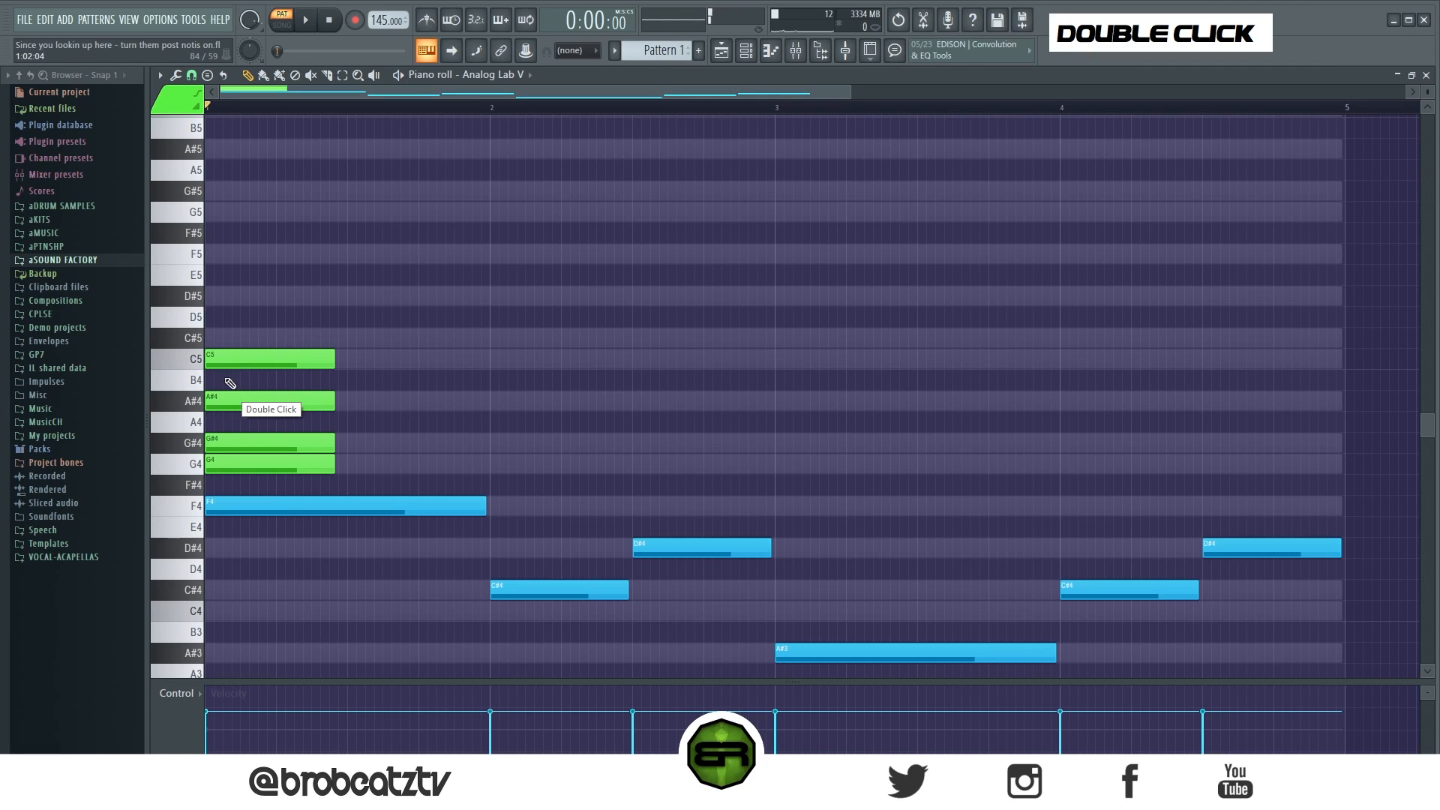
{"action": "double_click", "coordinate": [215, 338]}
{"action": "right_click", "coordinate": [276, 464]}
{"action": "right_click", "coordinate": [271, 442]}
{"action": "right_click", "coordinate": [267, 400]}
{"action": "right_click", "coordinate": [263, 358]}
{"action": "right_click", "coordinate": [261, 338]}
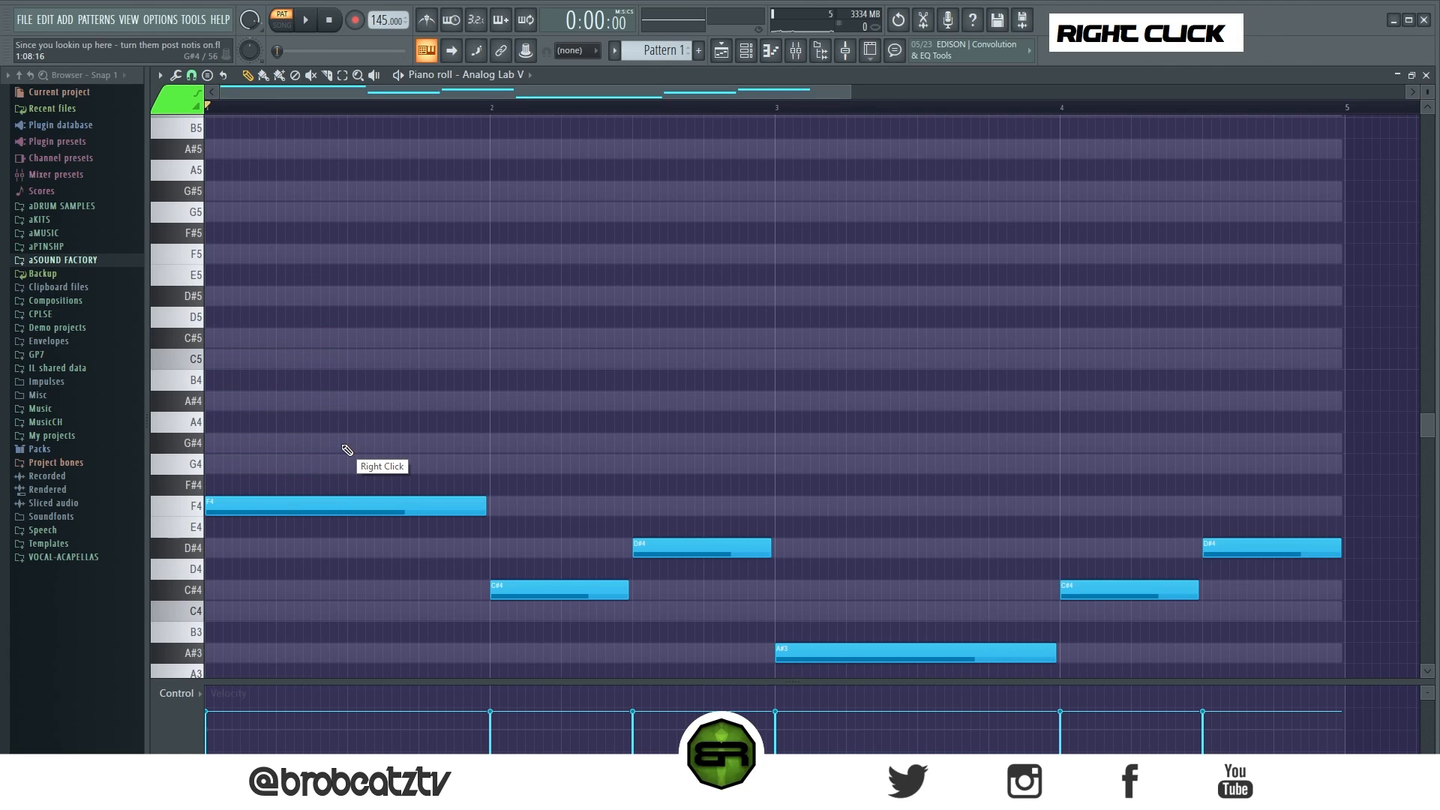
Step: Set the drawing length to one bar using a temporary G4 note, and stack G#4, C5, D#5 and G5 above F4 in bar 1
{"action": "left_click", "coordinate": [292, 465]}
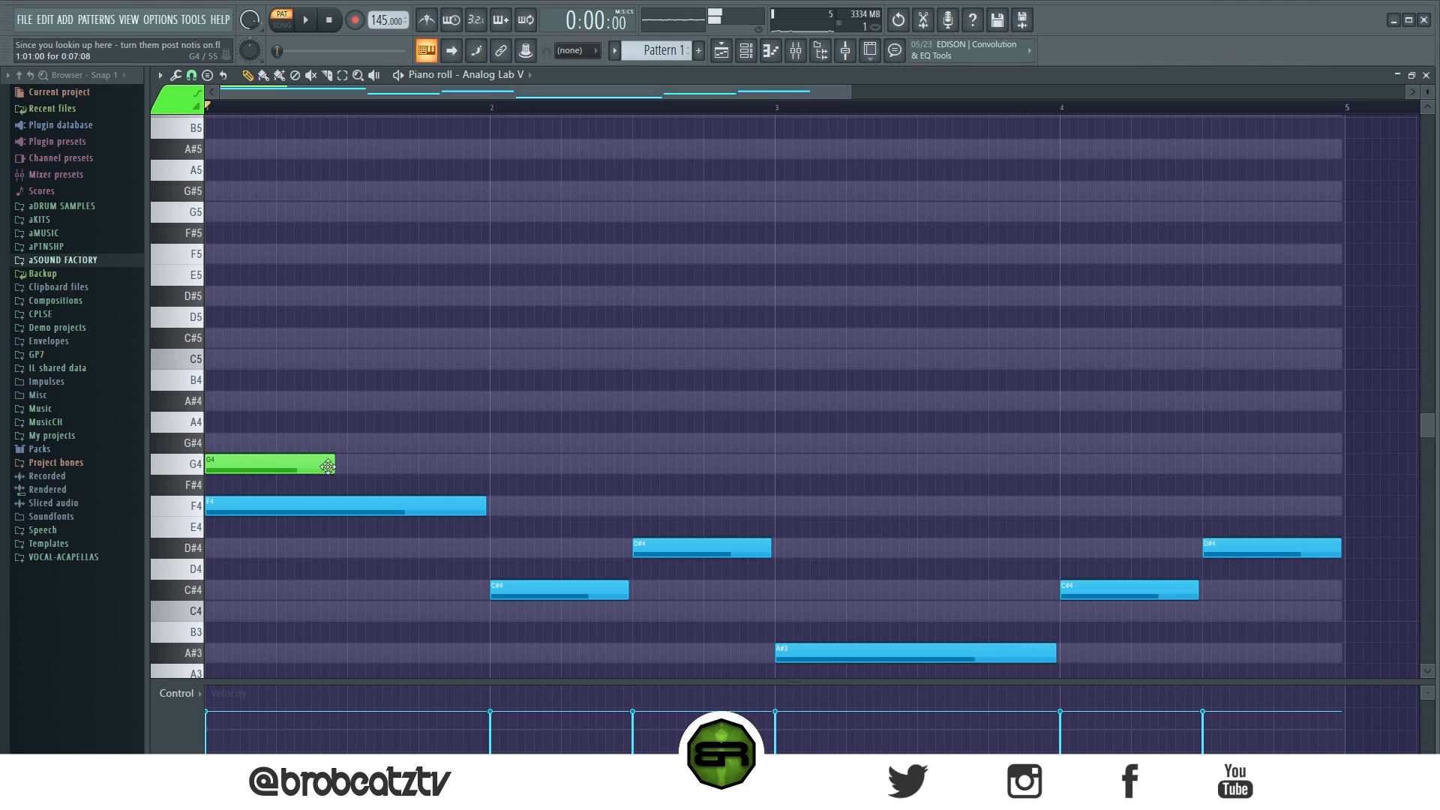
{"action": "left_click_drag", "start_coordinate": [334, 465], "coordinate": [473, 471]}
{"action": "right_click", "coordinate": [420, 465]}
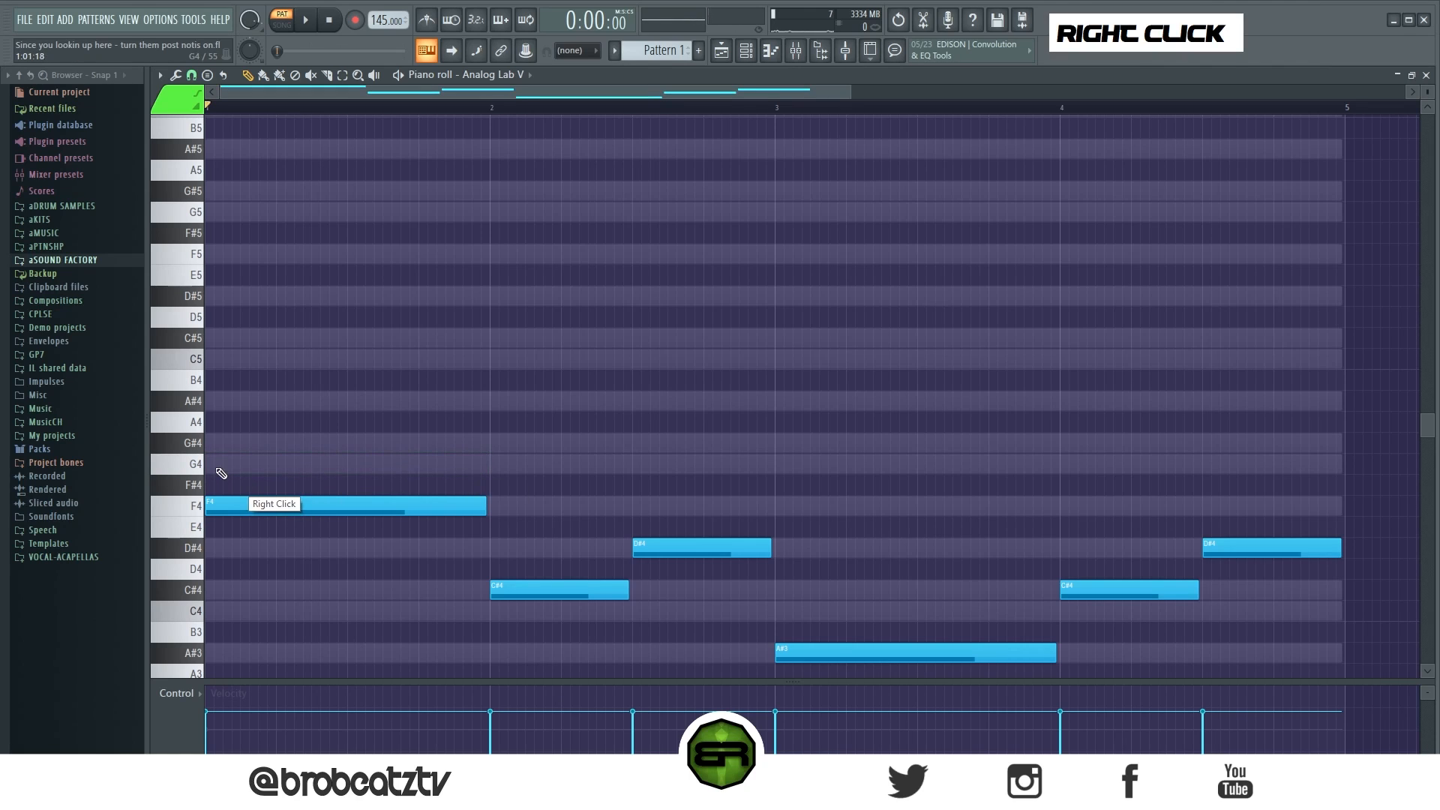
{"action": "left_click", "coordinate": [247, 444]}
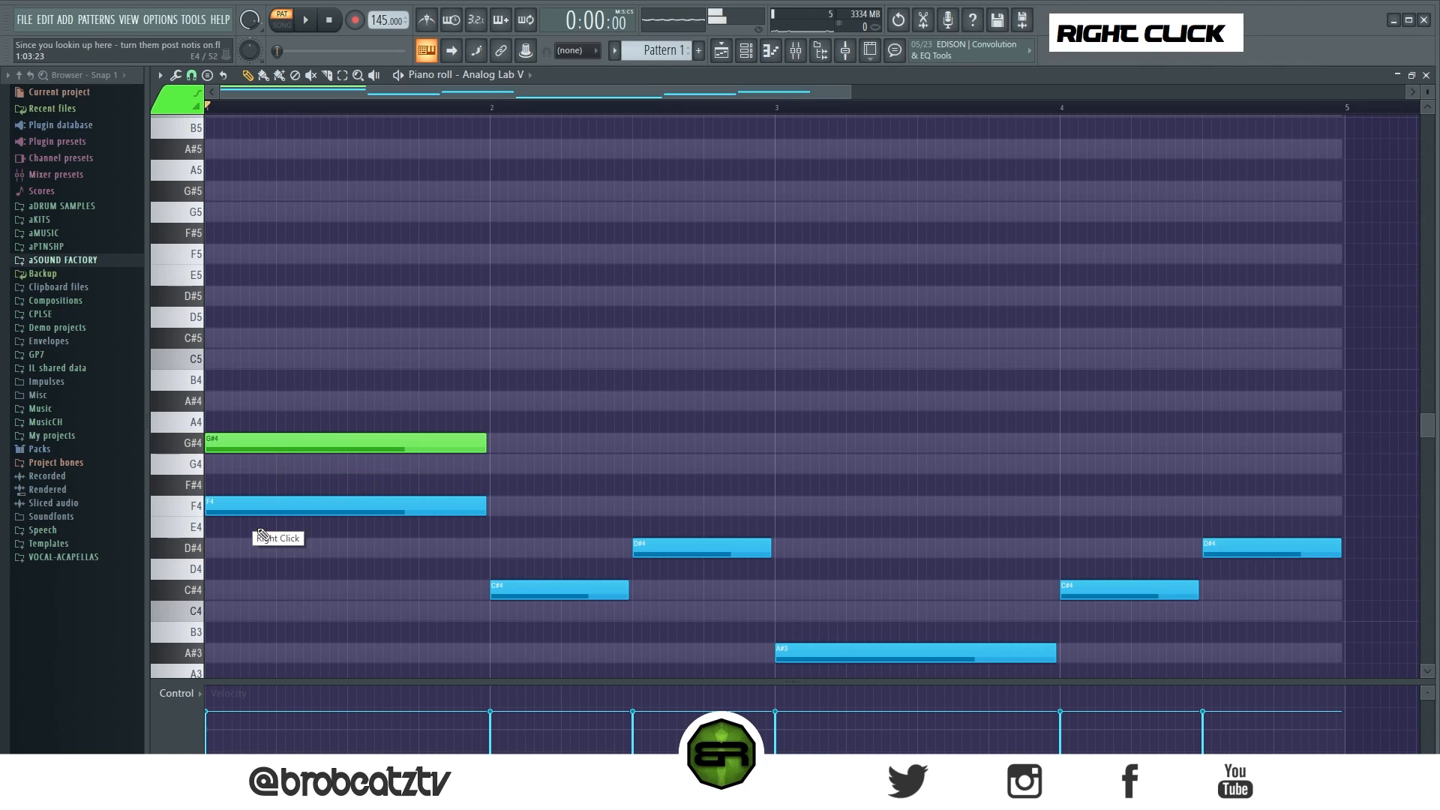
{"action": "left_click", "coordinate": [236, 360]}
{"action": "left_click", "coordinate": [210, 300]}
{"action": "left_click", "coordinate": [242, 217]}
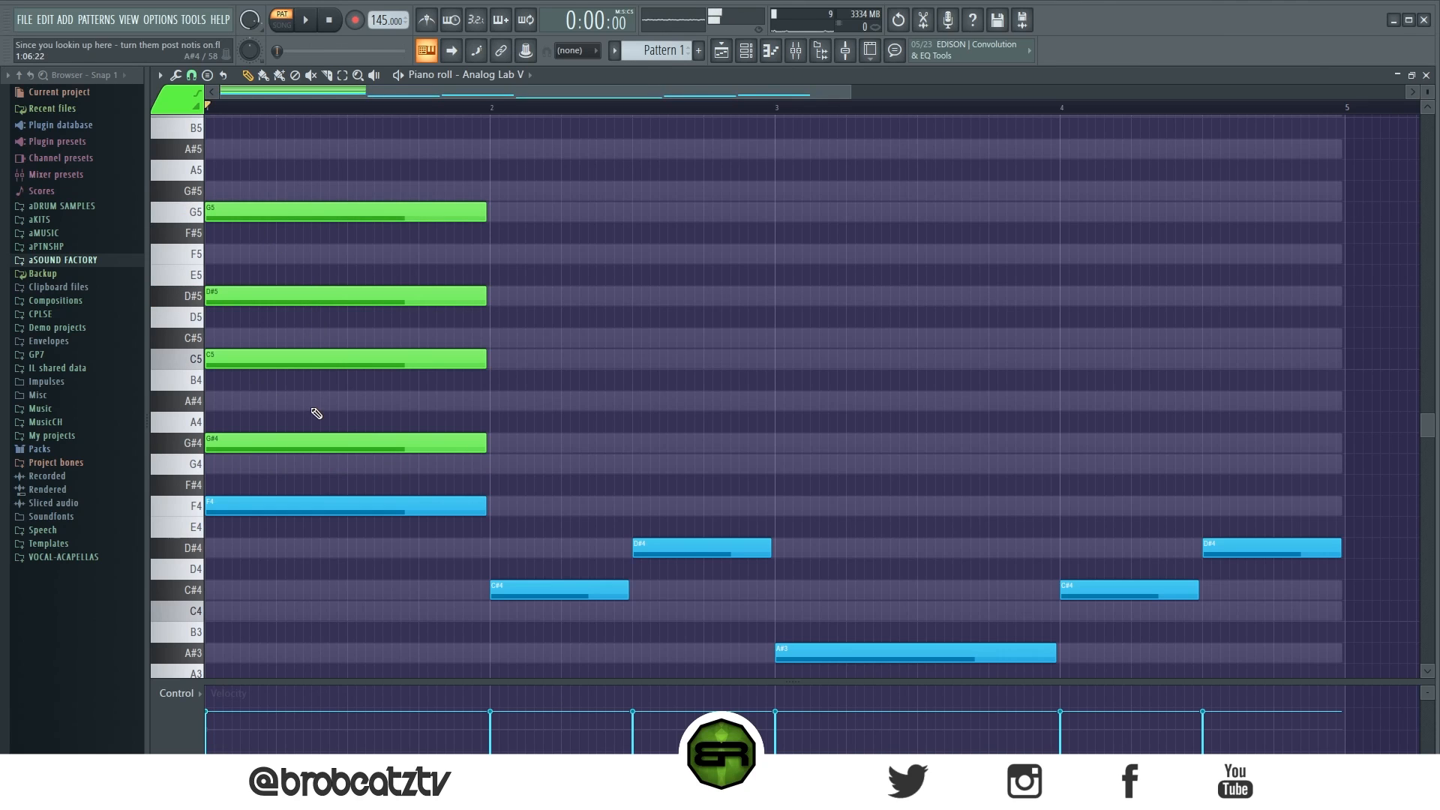
Step: Add a one-bar G#5 note on top of the bar 1 chord, trying it at A#5 before returning it to G#5
{"action": "scroll", "coordinate": [351, 420], "scroll_direction": "up", "scroll_amount": 1}
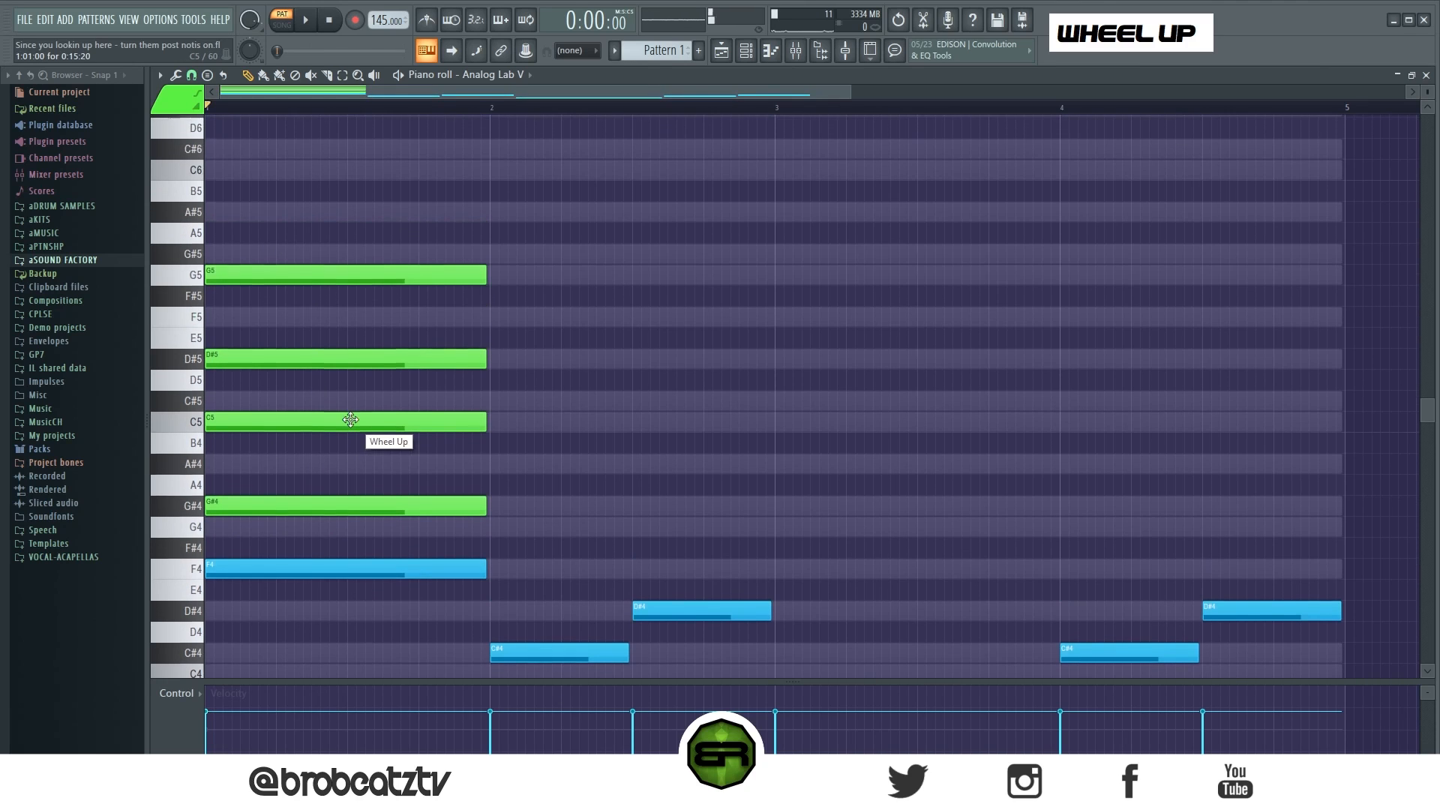
{"action": "left_click", "coordinate": [236, 255]}
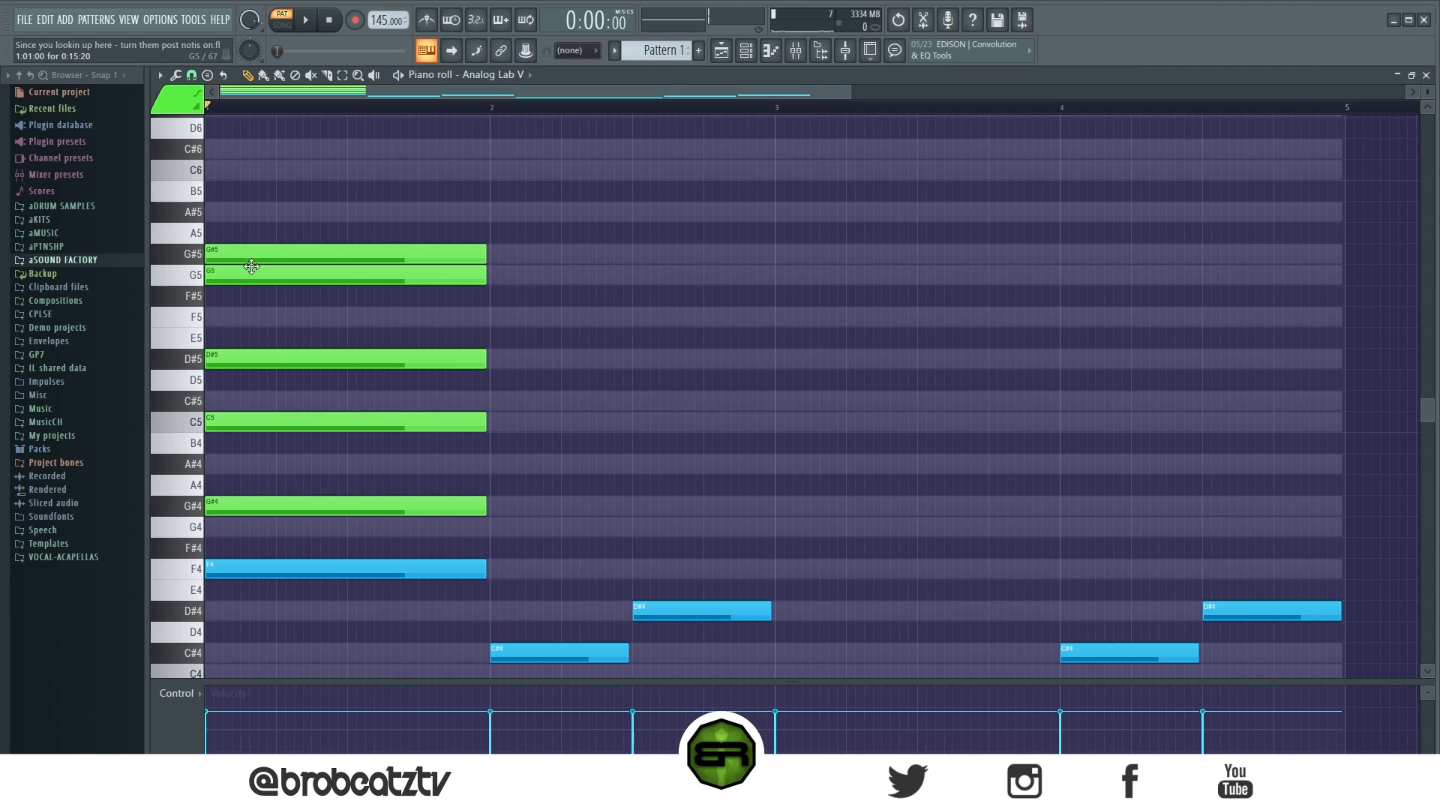
{"action": "left_click_drag", "start_coordinate": [267, 257], "coordinate": [267, 214]}
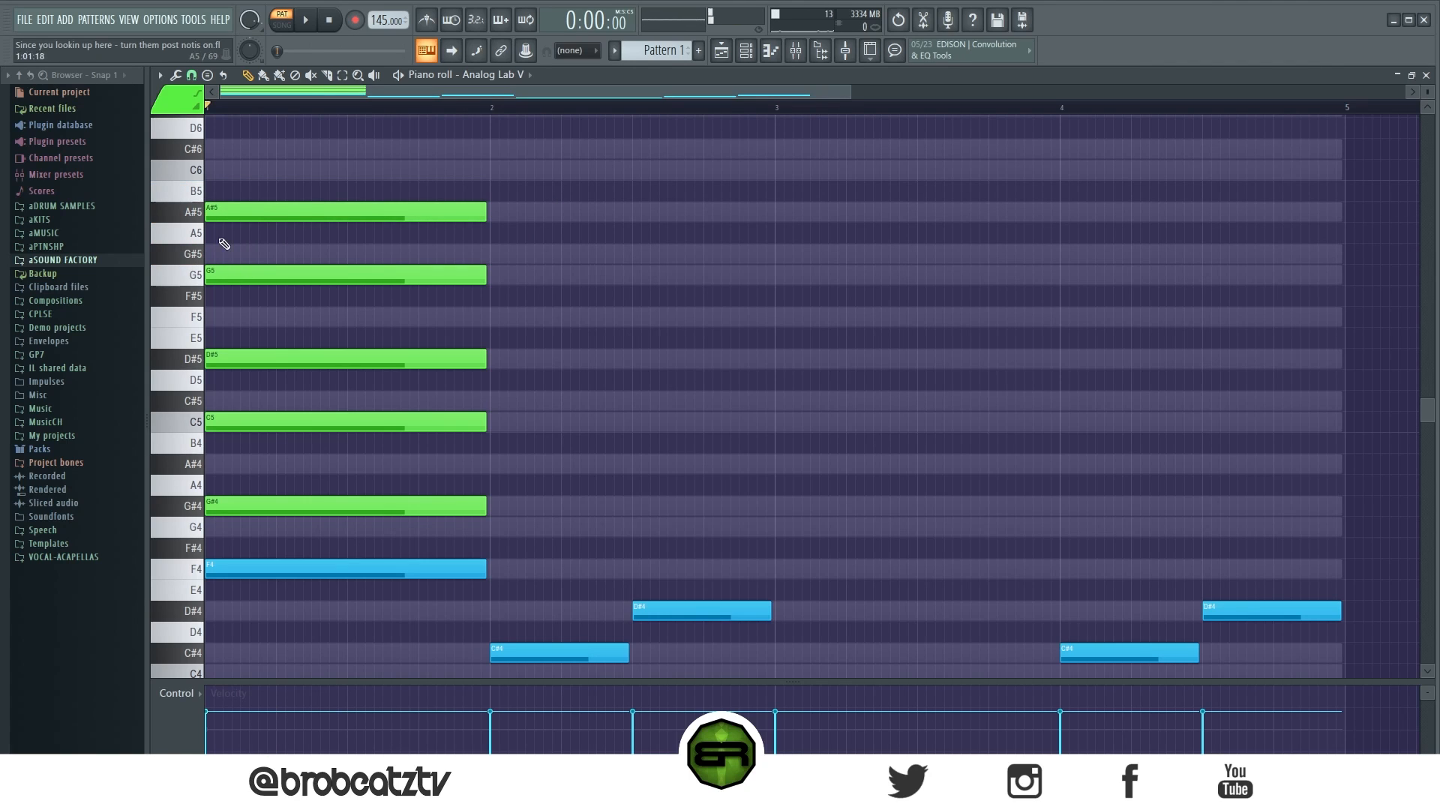
{"action": "left_click_drag", "start_coordinate": [270, 210], "coordinate": [272, 253]}
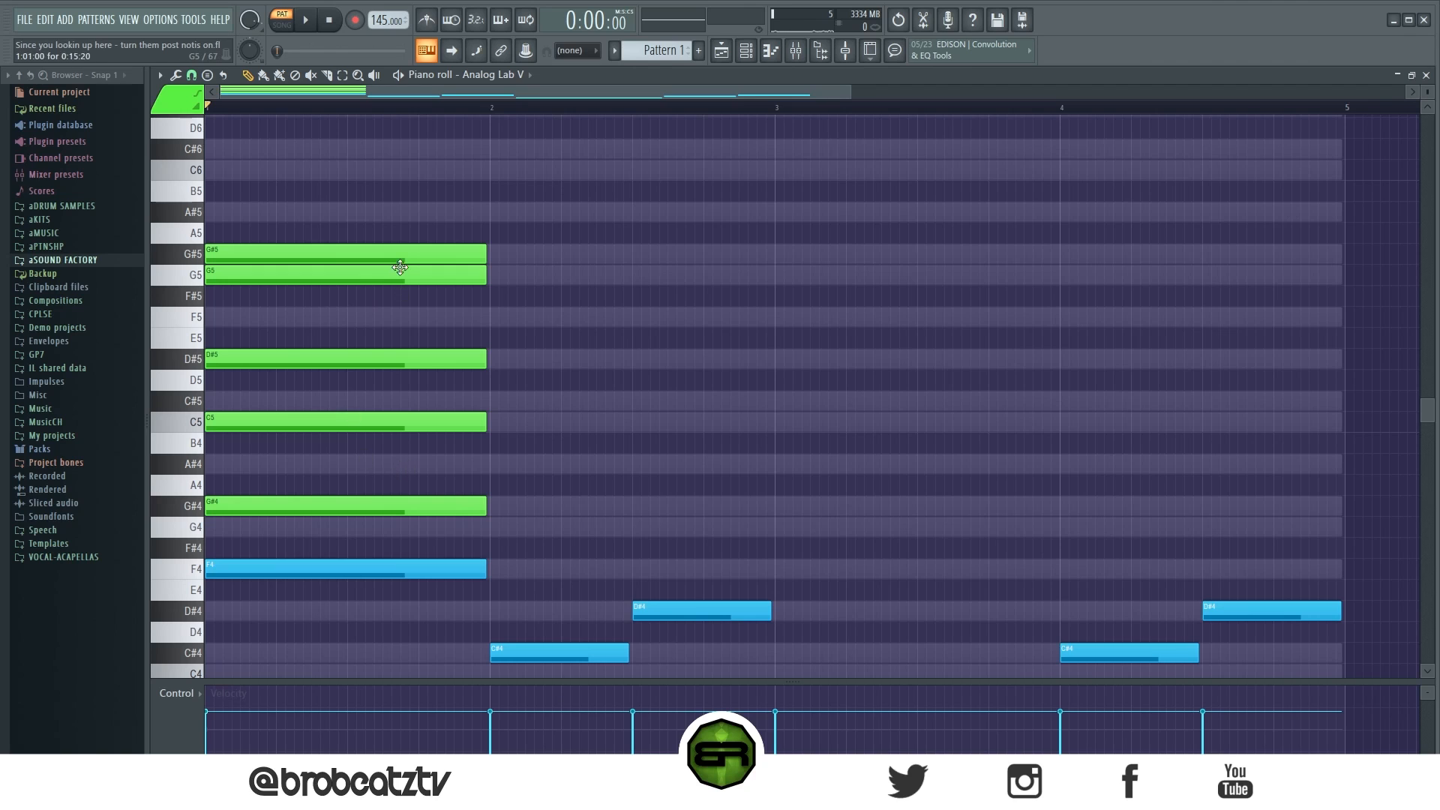
{"action": "scroll", "coordinate": [456, 391], "scroll_direction": "down", "scroll_amount": 3}
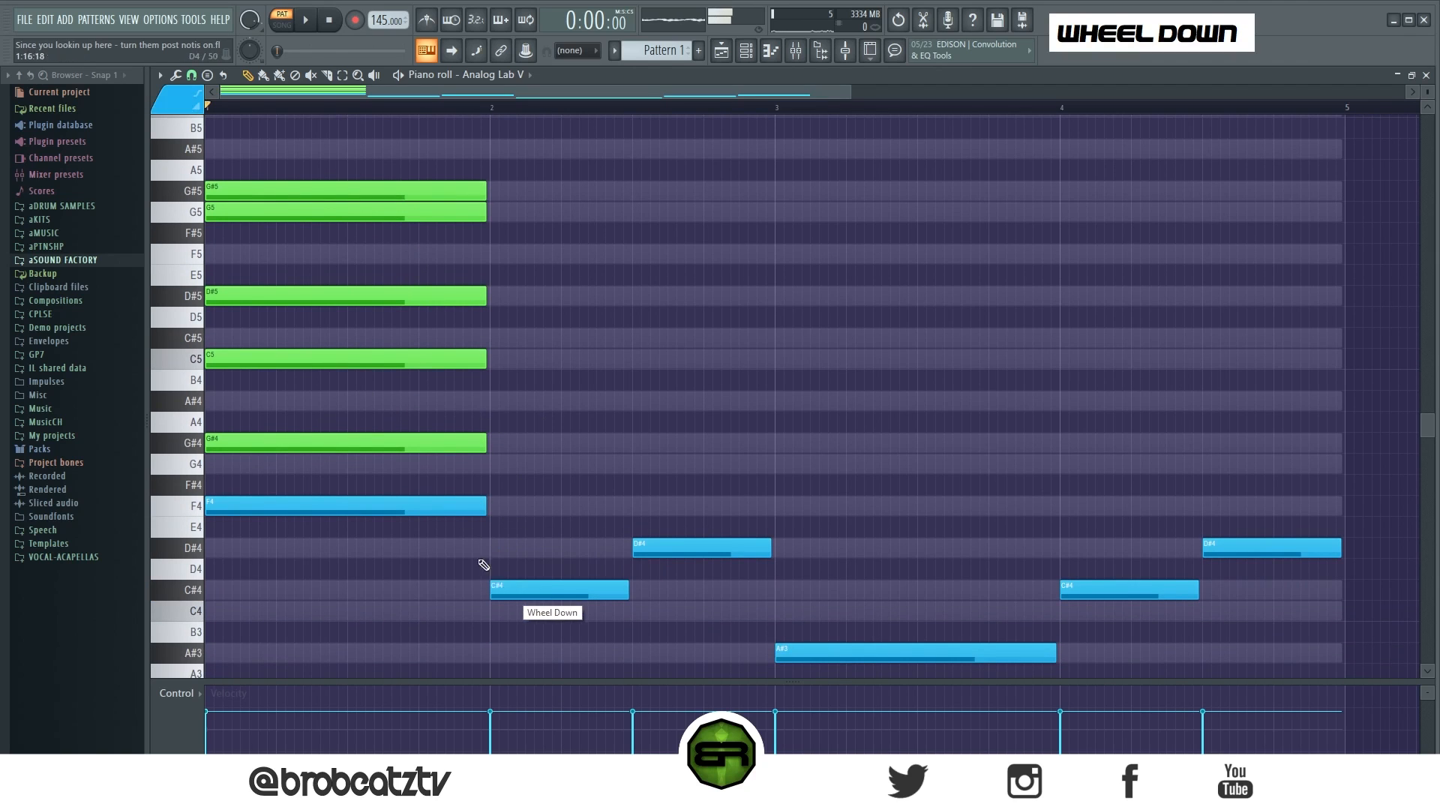
Step: Switch the note color to green, and stack half-bar F4, G#4, C5 and D#5 notes above C#4 at the start of bar 2
{"action": "left_click", "coordinate": [181, 103]}
{"action": "left_click", "coordinate": [169, 131]}
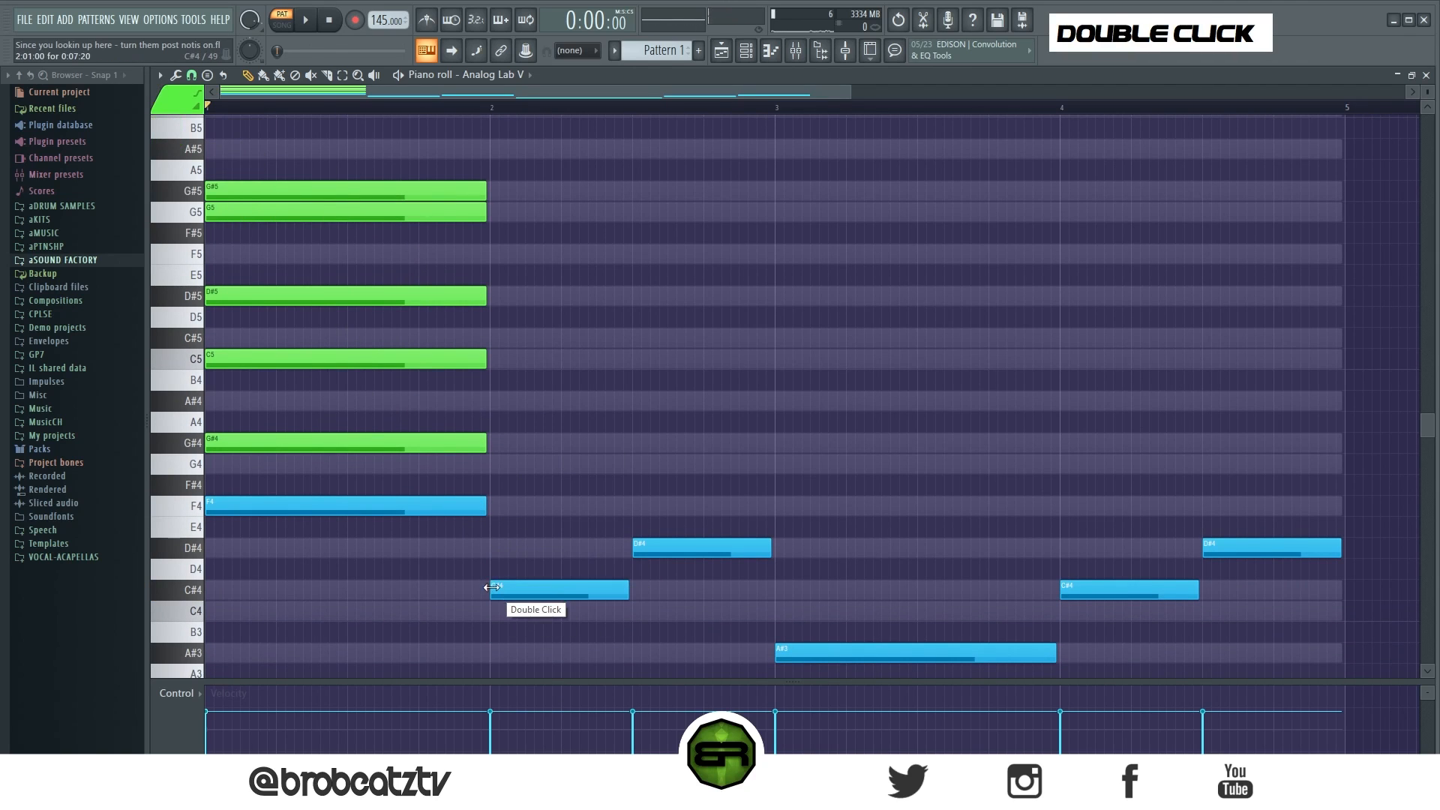
{"action": "left_click", "coordinate": [496, 505]}
{"action": "left_click", "coordinate": [496, 442]}
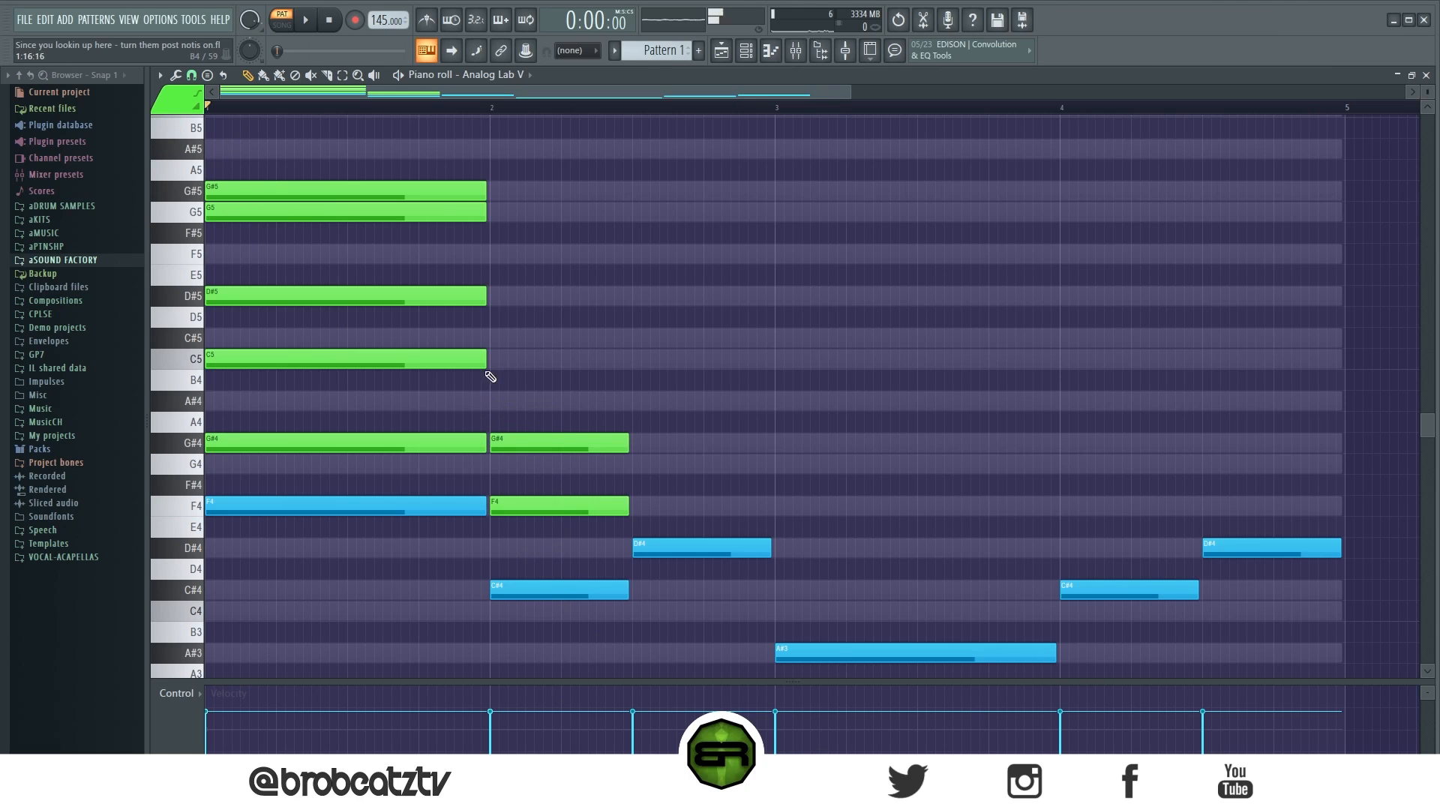
{"action": "left_click", "coordinate": [480, 360]}
{"action": "left_click", "coordinate": [493, 360]}
{"action": "left_click", "coordinate": [496, 299]}
Step: Add a half-bar F5 note on top of the first bar 2 chord, and play the pattern back
{"action": "left_click_drag", "start_coordinate": [636, 256], "coordinate": [634, 358]}
{"action": "right_click", "coordinate": [597, 420]}
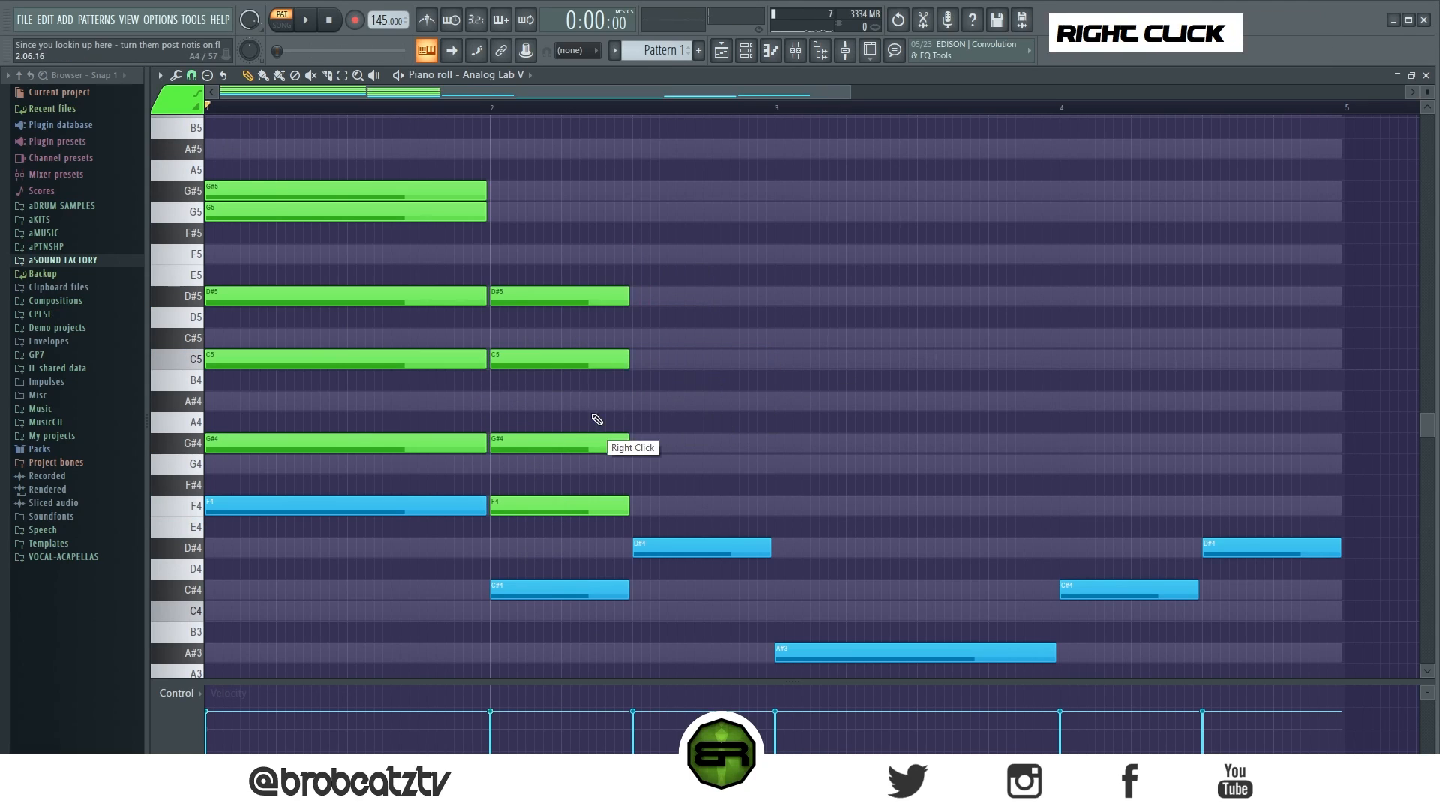
{"action": "left_click", "coordinate": [507, 259]}
{"action": "key", "text": "space"}
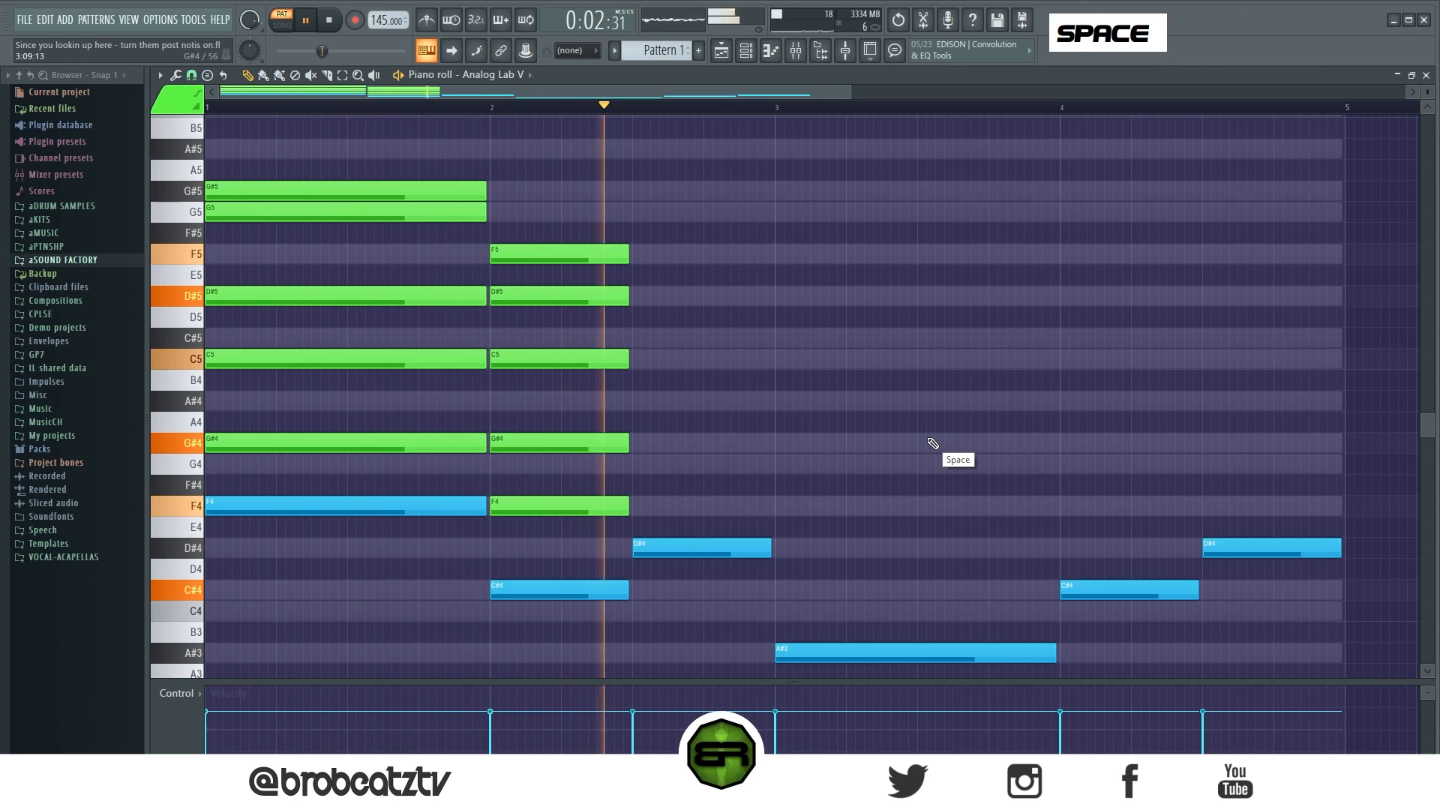
{"action": "key", "text": "space"}
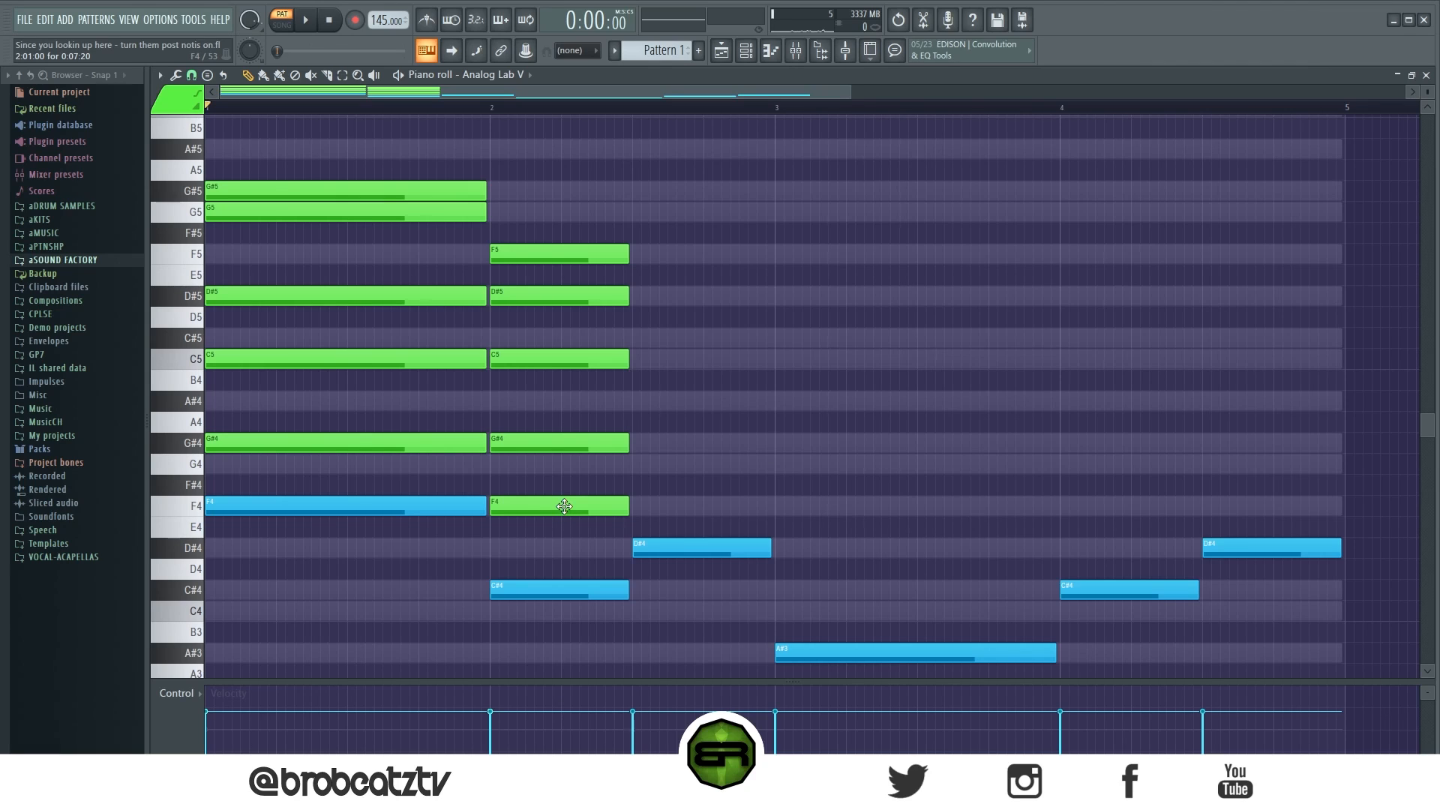
{"action": "left_click_drag", "start_coordinate": [550, 206], "coordinate": [550, 540]}
{"action": "left_click", "coordinate": [785, 439], "text": "ctrl"}
{"action": "left_click_drag", "start_coordinate": [553, 199], "coordinate": [537, 562]}
{"action": "right_click", "coordinate": [717, 451]}
{"action": "left_click_drag", "start_coordinate": [571, 212], "coordinate": [553, 544]}
{"action": "right_click", "coordinate": [891, 359]}
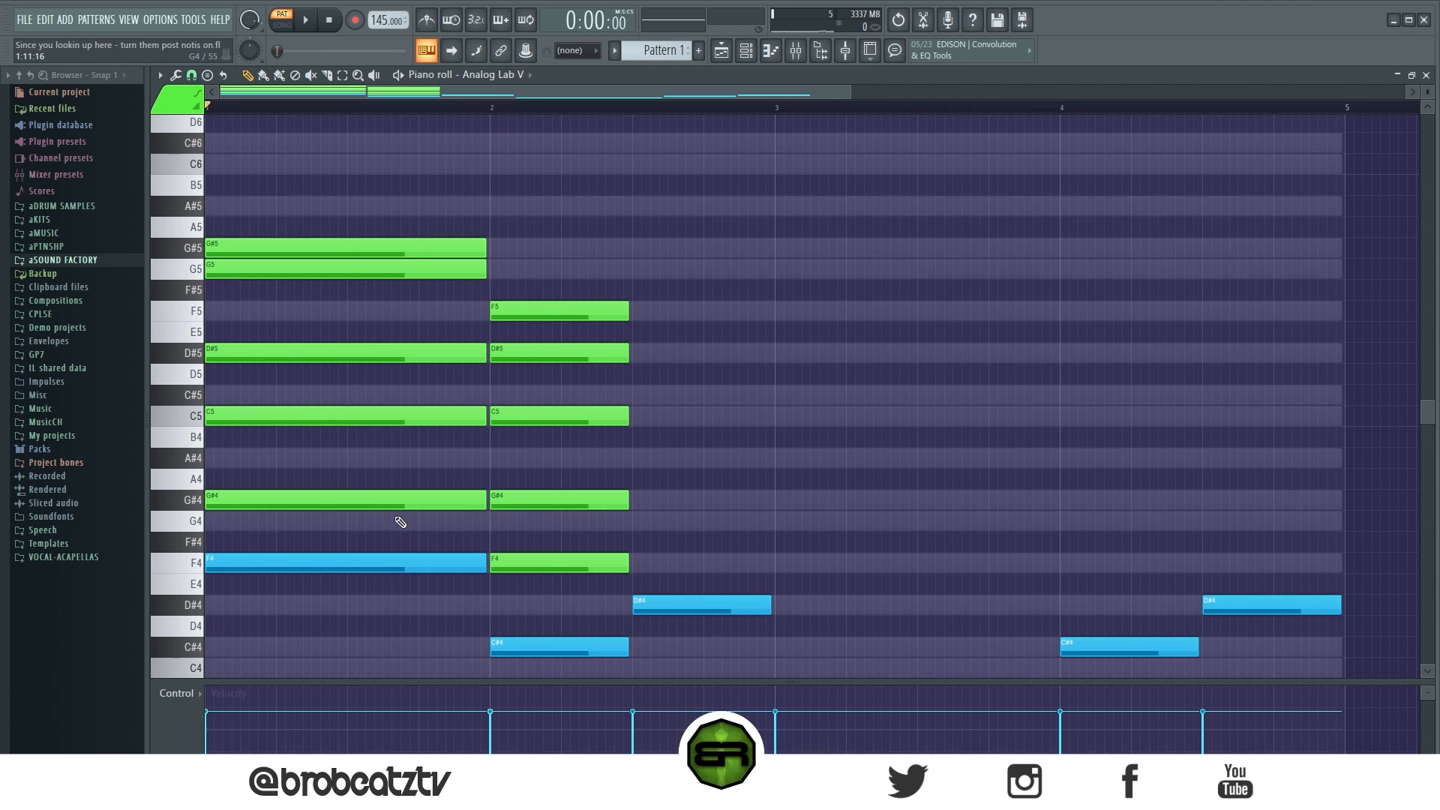
Step: Try the top G#5 note of bar 1 at A#5 with an extra C6, delete the C6 and return the note to G#5
{"action": "scroll", "coordinate": [315, 349], "scroll_direction": "up", "scroll_amount": 1}
{"action": "left_click_drag", "start_coordinate": [282, 315], "coordinate": [277, 271]}
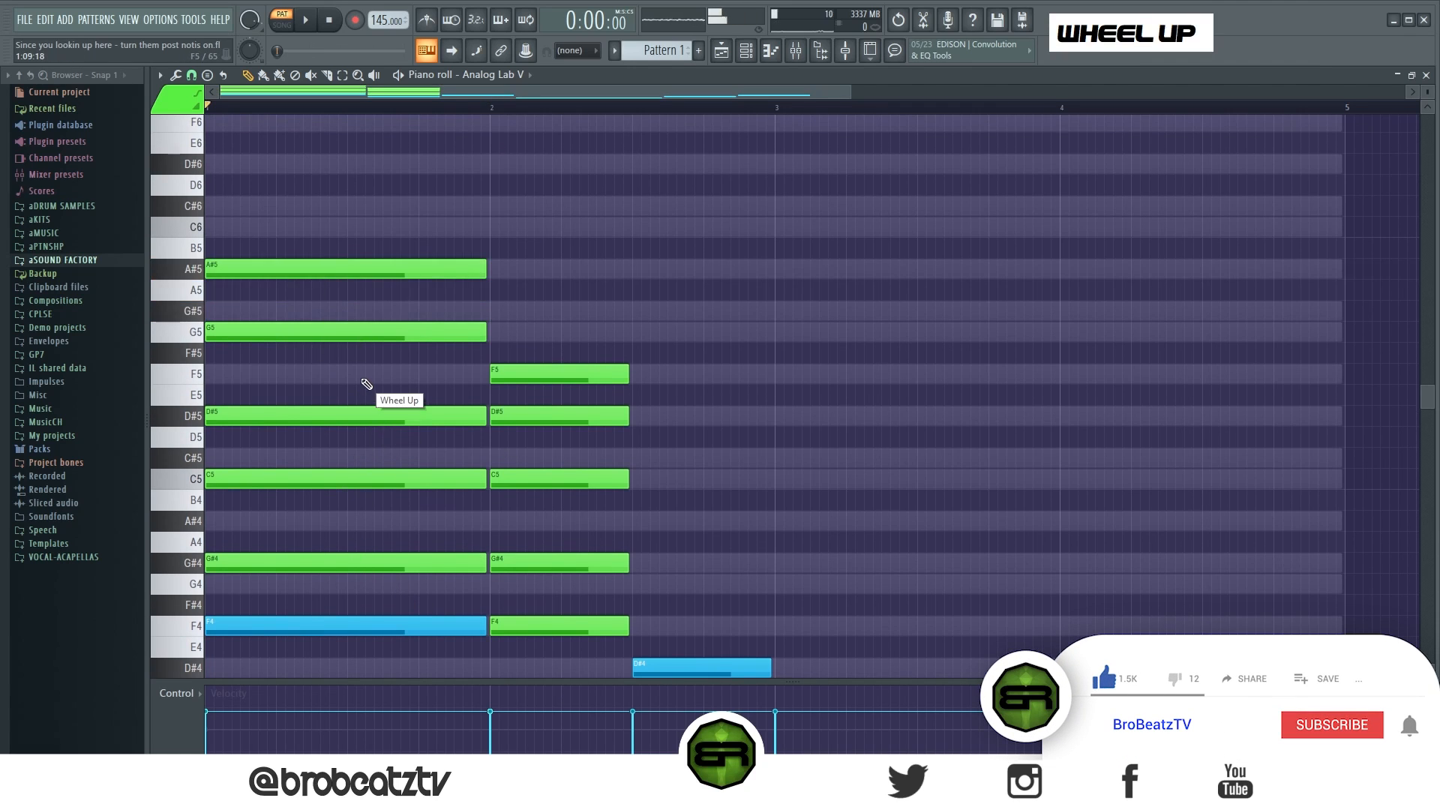
{"action": "left_click", "coordinate": [267, 226]}
{"action": "right_click", "coordinate": [259, 228]}
{"action": "left_click_drag", "start_coordinate": [251, 270], "coordinate": [249, 311]}
Step: Select the bar 1 chord notes G#4, C5, D#5, G5 and G#5 one at a time, and clear the selection
{"action": "scroll", "coordinate": [259, 309], "scroll_direction": "down", "scroll_amount": 1}
{"action": "left_click", "coordinate": [315, 498], "text": "ctrl"}
{"action": "left_click", "coordinate": [300, 416], "text": "ctrl"}
{"action": "left_click", "coordinate": [297, 351], "text": "ctrl"}
{"action": "left_click", "coordinate": [302, 267], "text": "ctrl"}
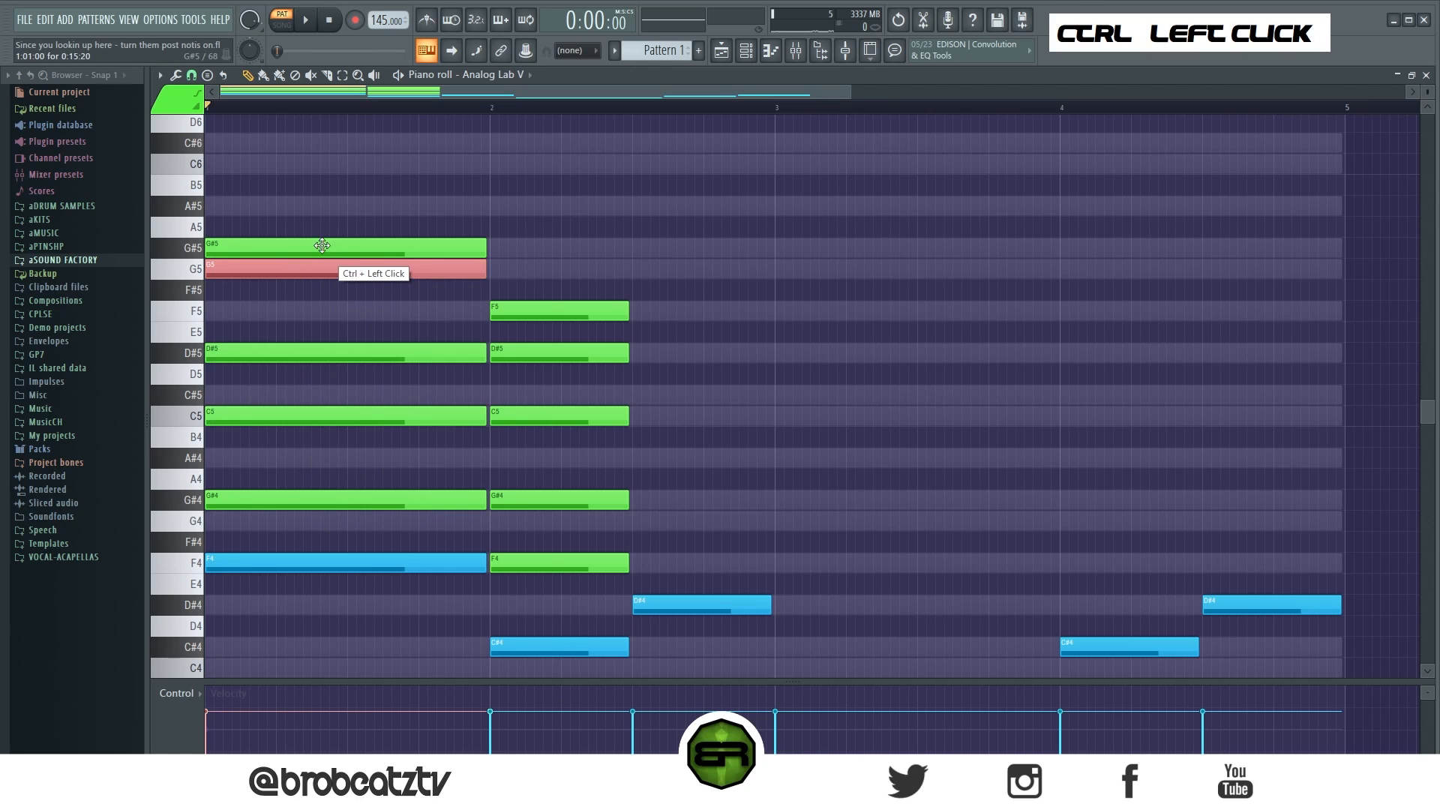
{"action": "left_click", "coordinate": [321, 245], "text": "ctrl"}
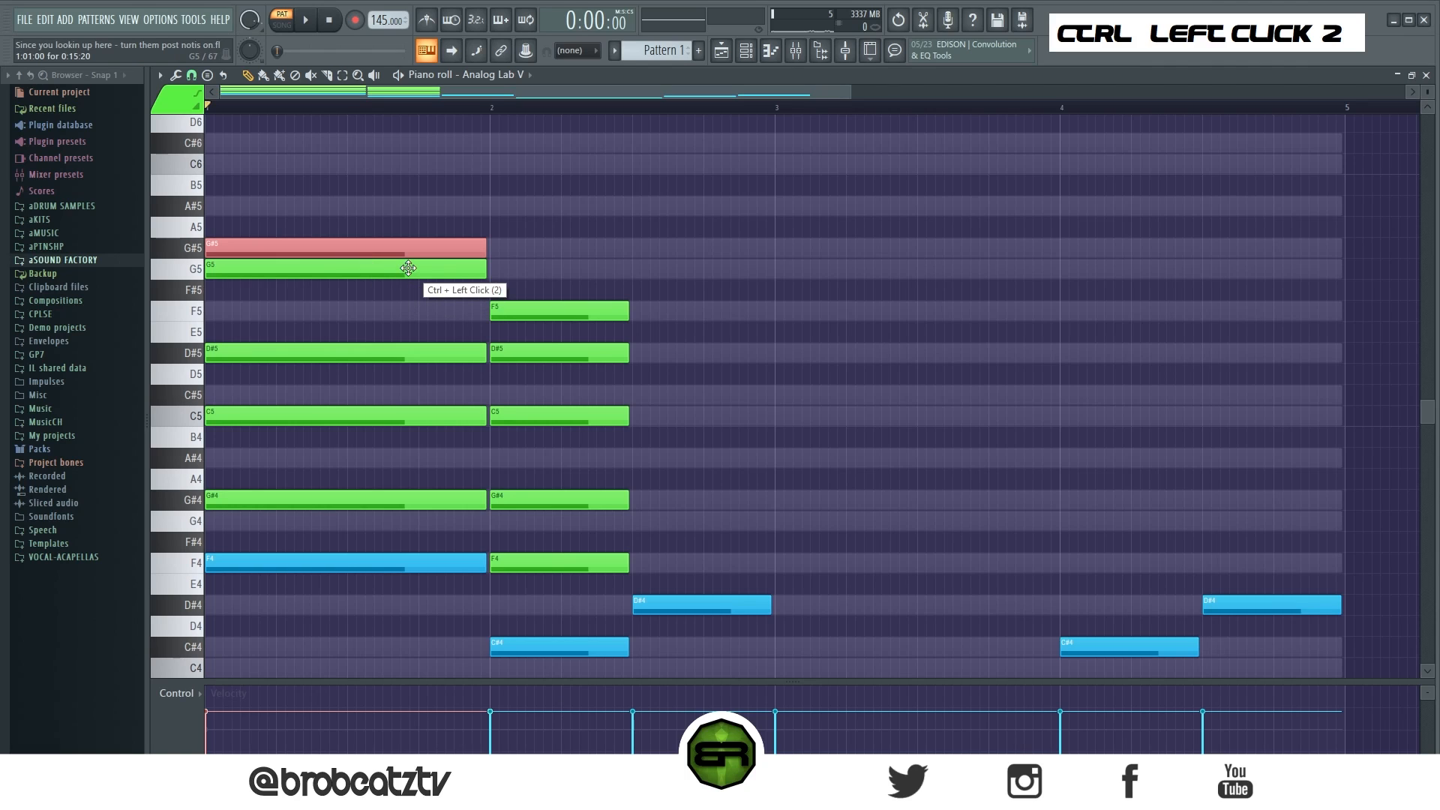
{"action": "right_click", "coordinate": [423, 242]}
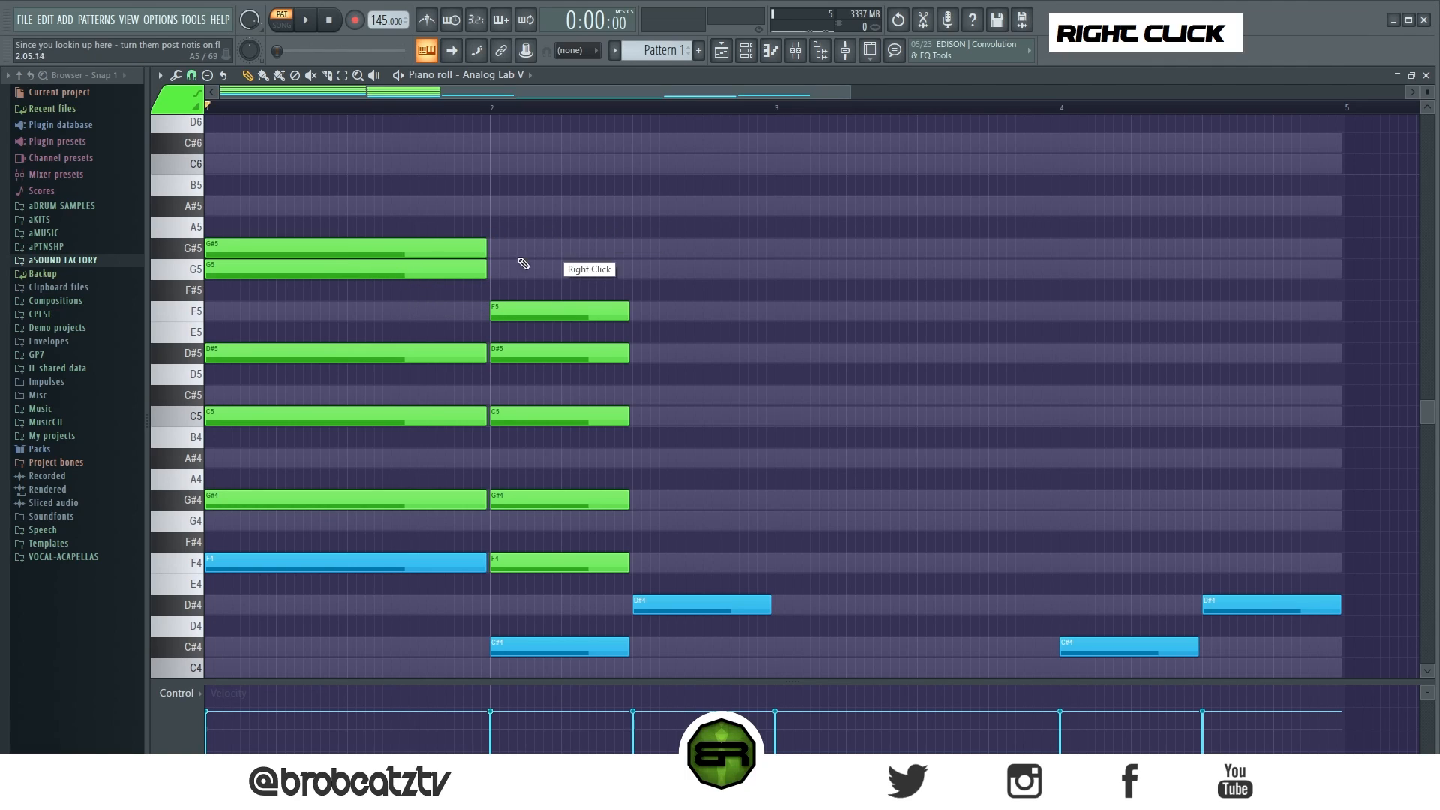
Step: Delete G5 and G#5 from the bar 1 chord, and redraw both one-bar notes at the same pitches
{"action": "right_click", "coordinate": [386, 268]}
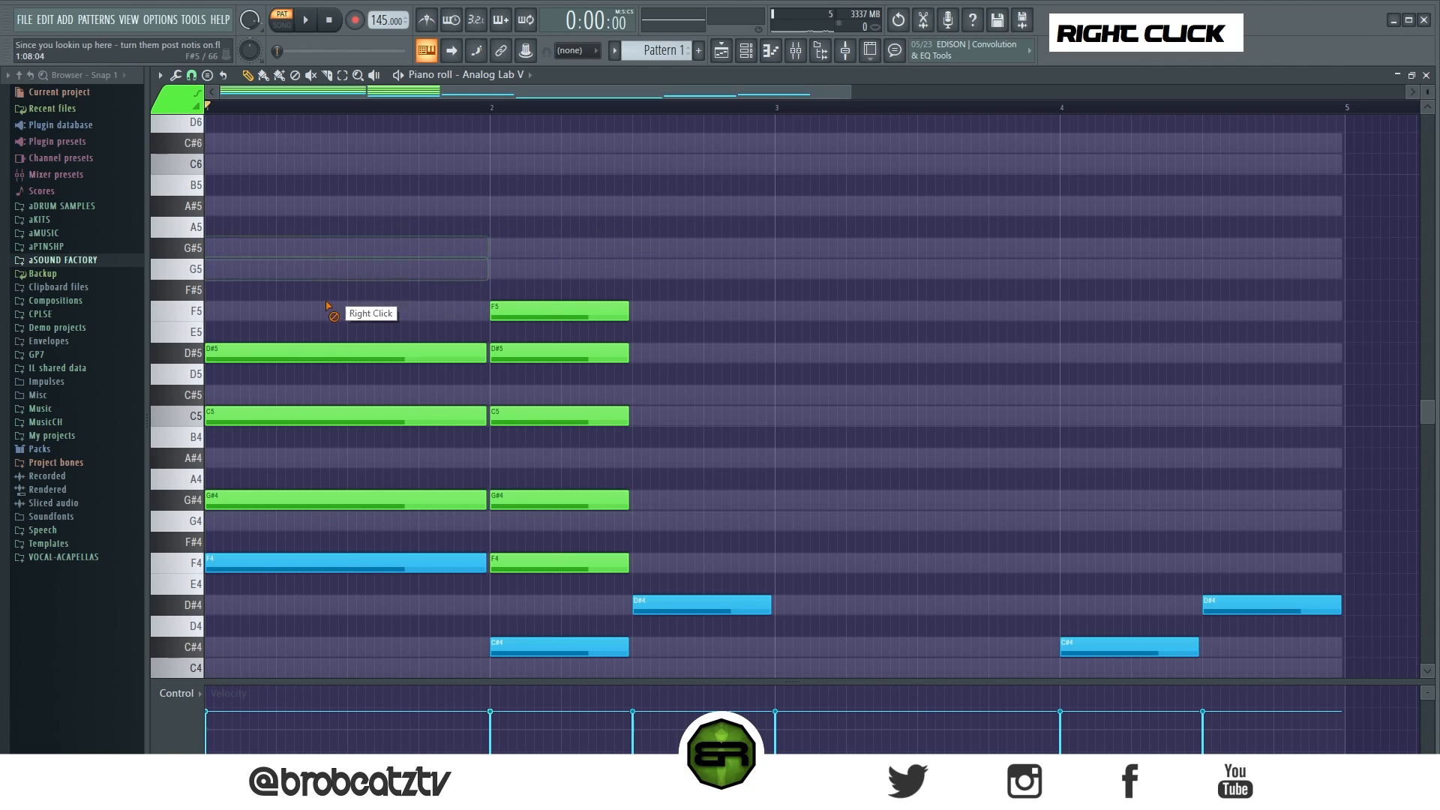
{"action": "left_click", "coordinate": [258, 315]}
{"action": "left_click_drag", "start_coordinate": [258, 310], "coordinate": [230, 268]}
{"action": "left_click_drag", "start_coordinate": [225, 251], "coordinate": [143, 256]}
{"action": "scroll", "coordinate": [525, 386], "scroll_direction": "down", "scroll_amount": 1}
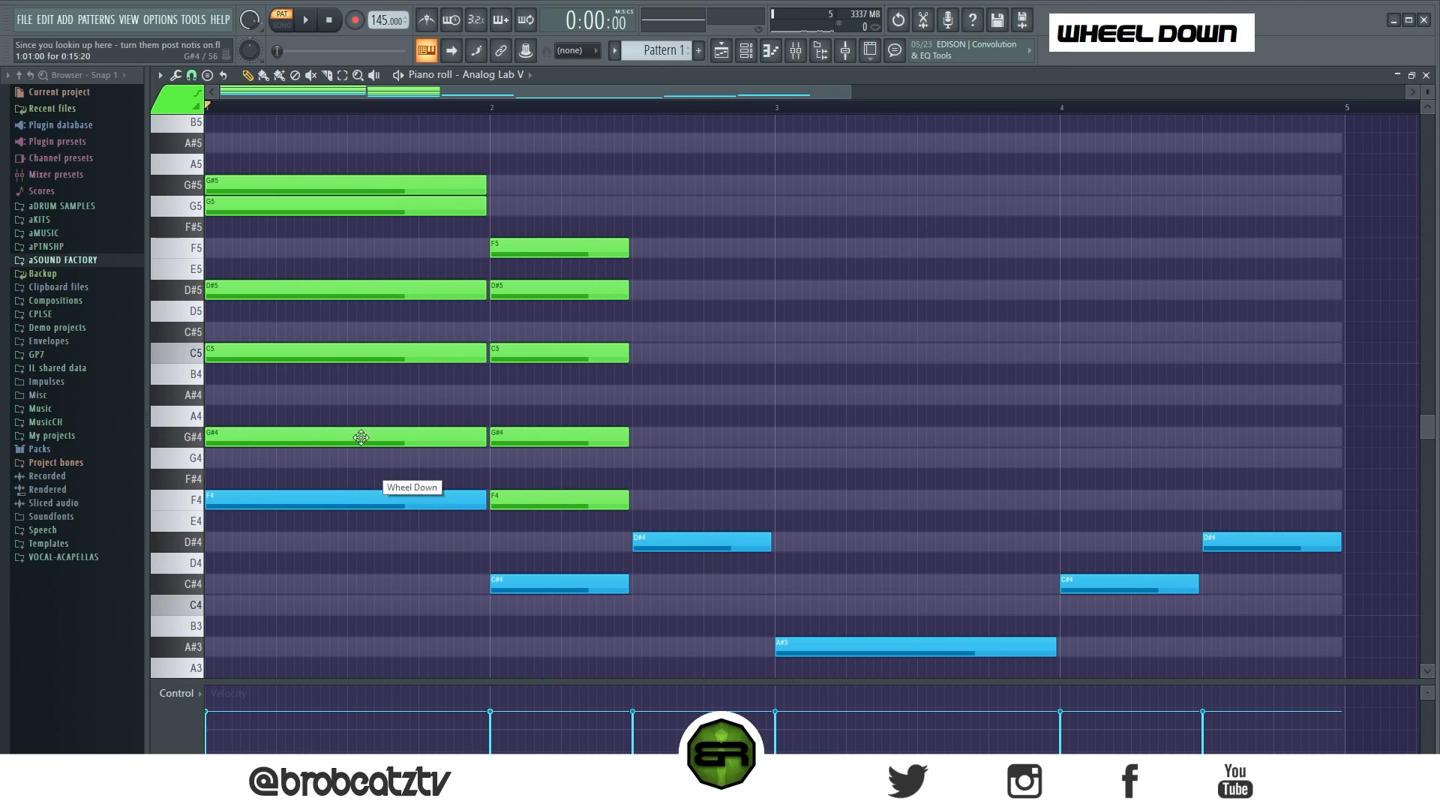
Step: Stack half-bar G4 and A#4 notes above D#4 in the second half of bar 2, trying a C5 and deleting it
{"action": "left_click_drag", "start_coordinate": [498, 217], "coordinate": [660, 519]}
{"action": "right_click", "coordinate": [897, 543]}
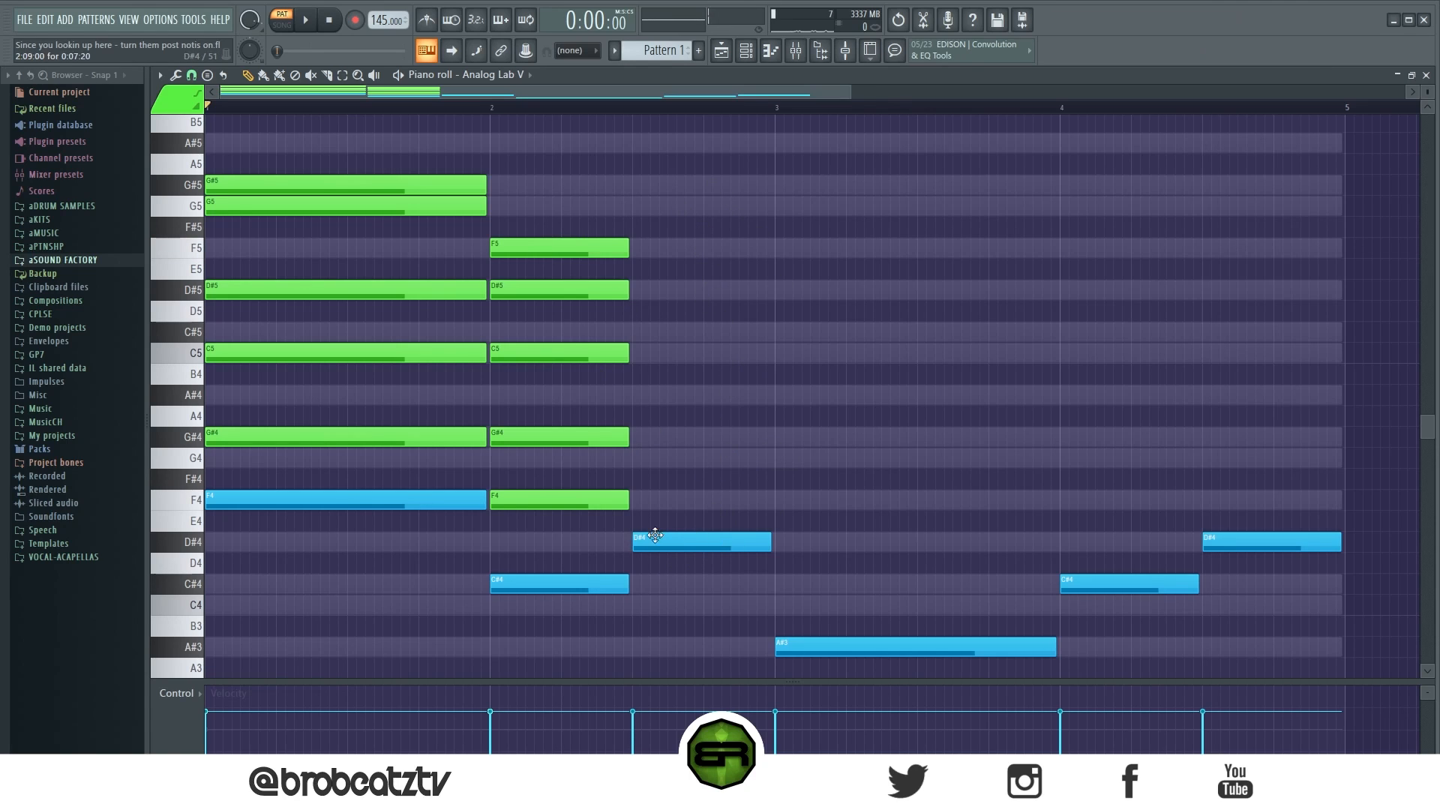
{"action": "left_click", "coordinate": [636, 459]}
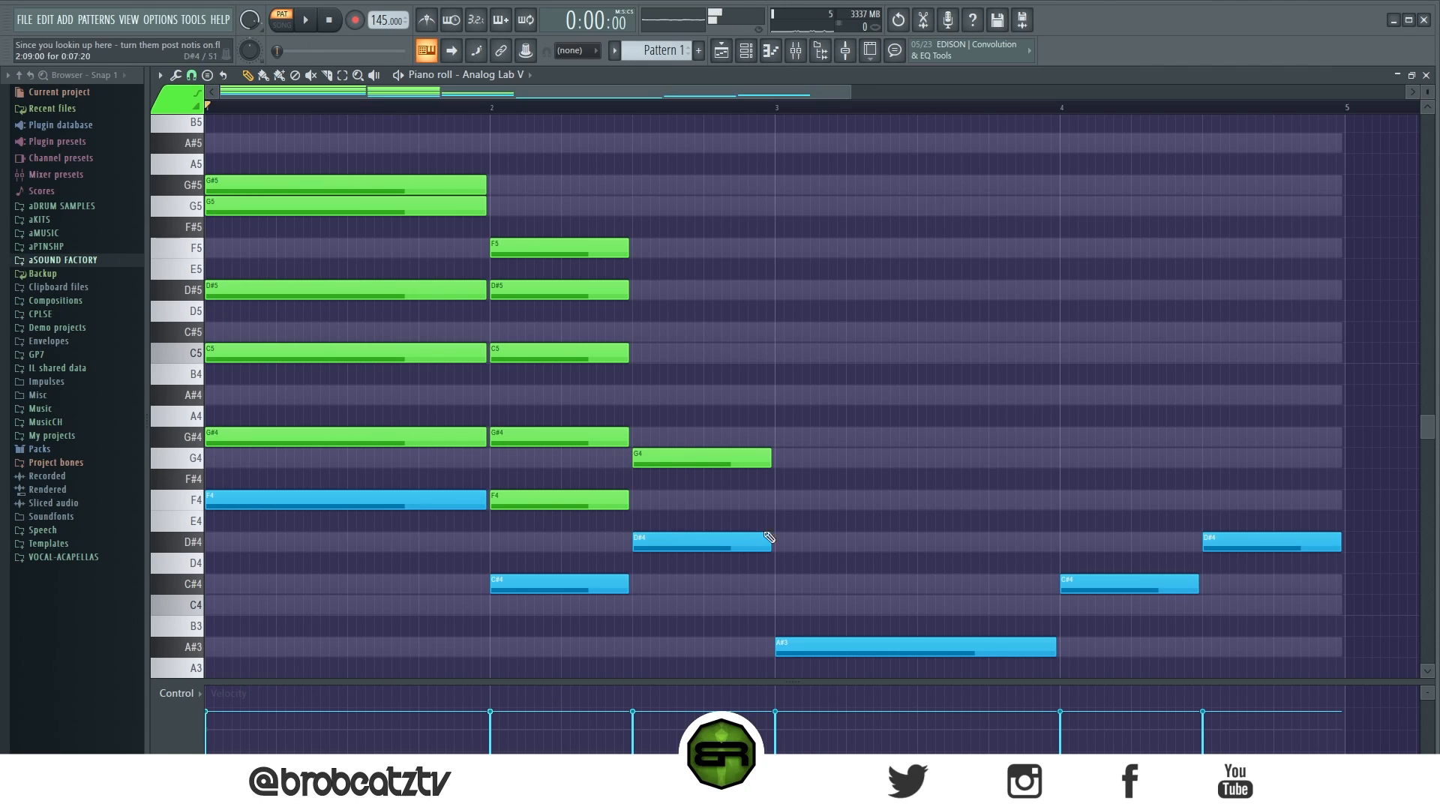
{"action": "left_click", "coordinate": [663, 392]}
{"action": "left_click_drag", "start_coordinate": [697, 395], "coordinate": [706, 395]}
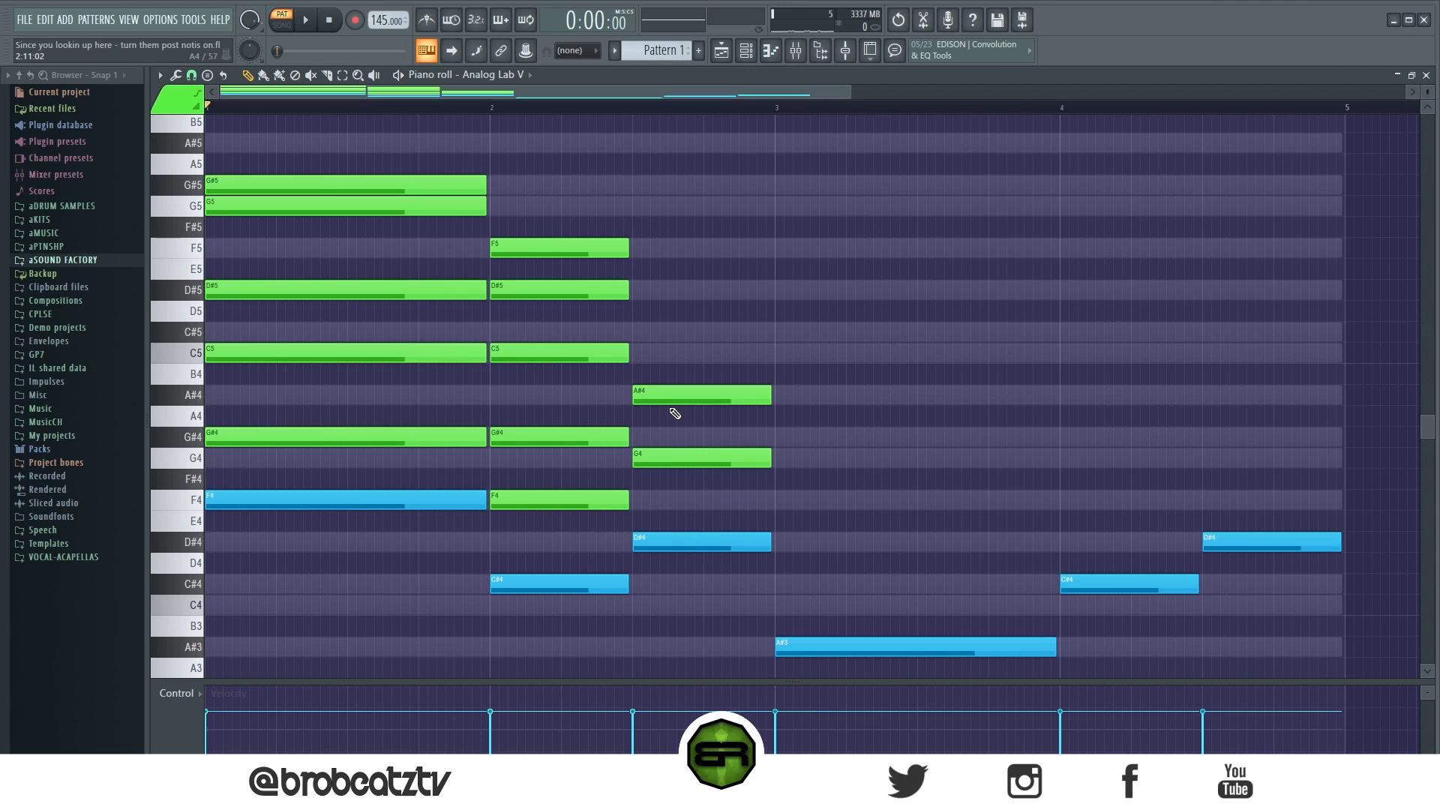
{"action": "left_click", "coordinate": [636, 354]}
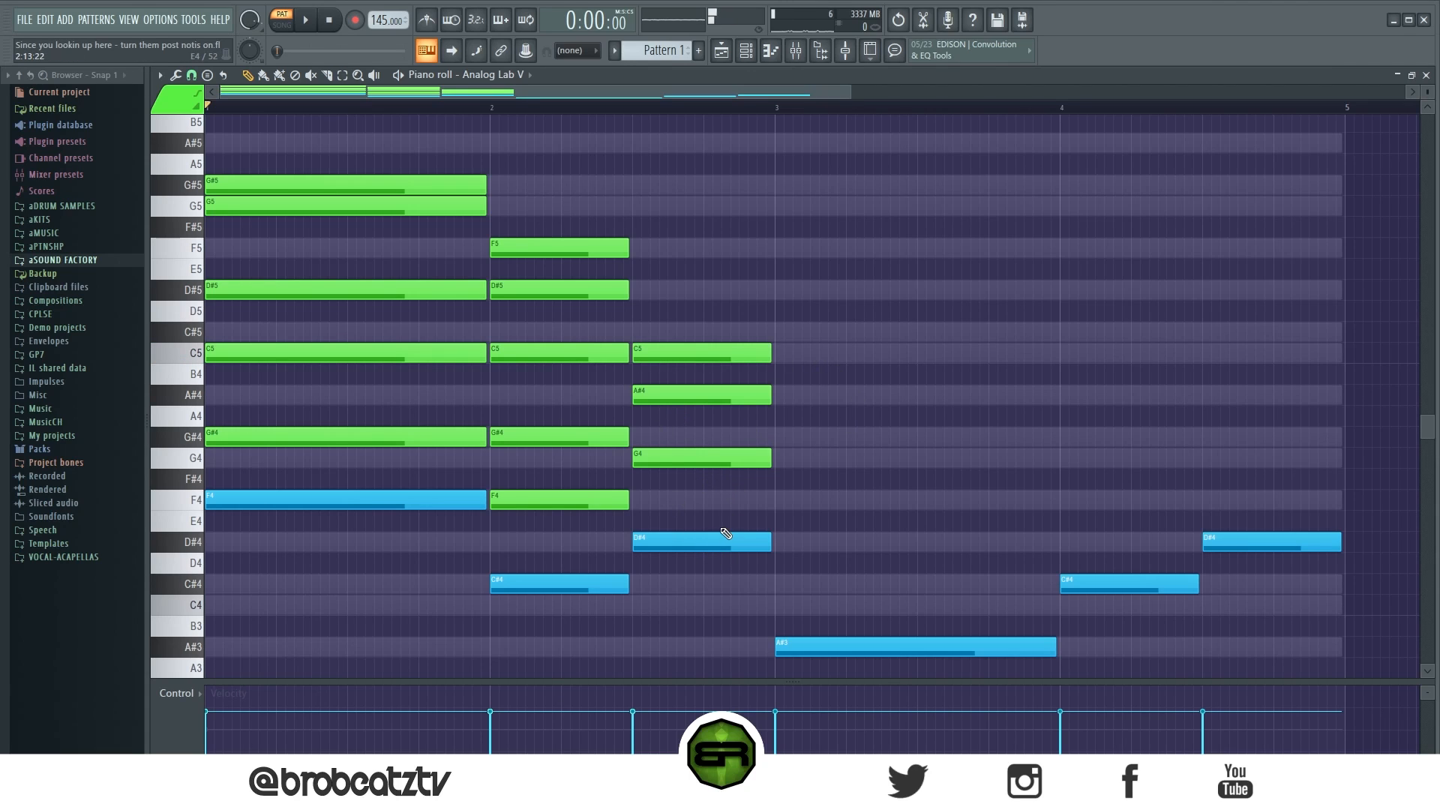
{"action": "right_click", "coordinate": [691, 358]}
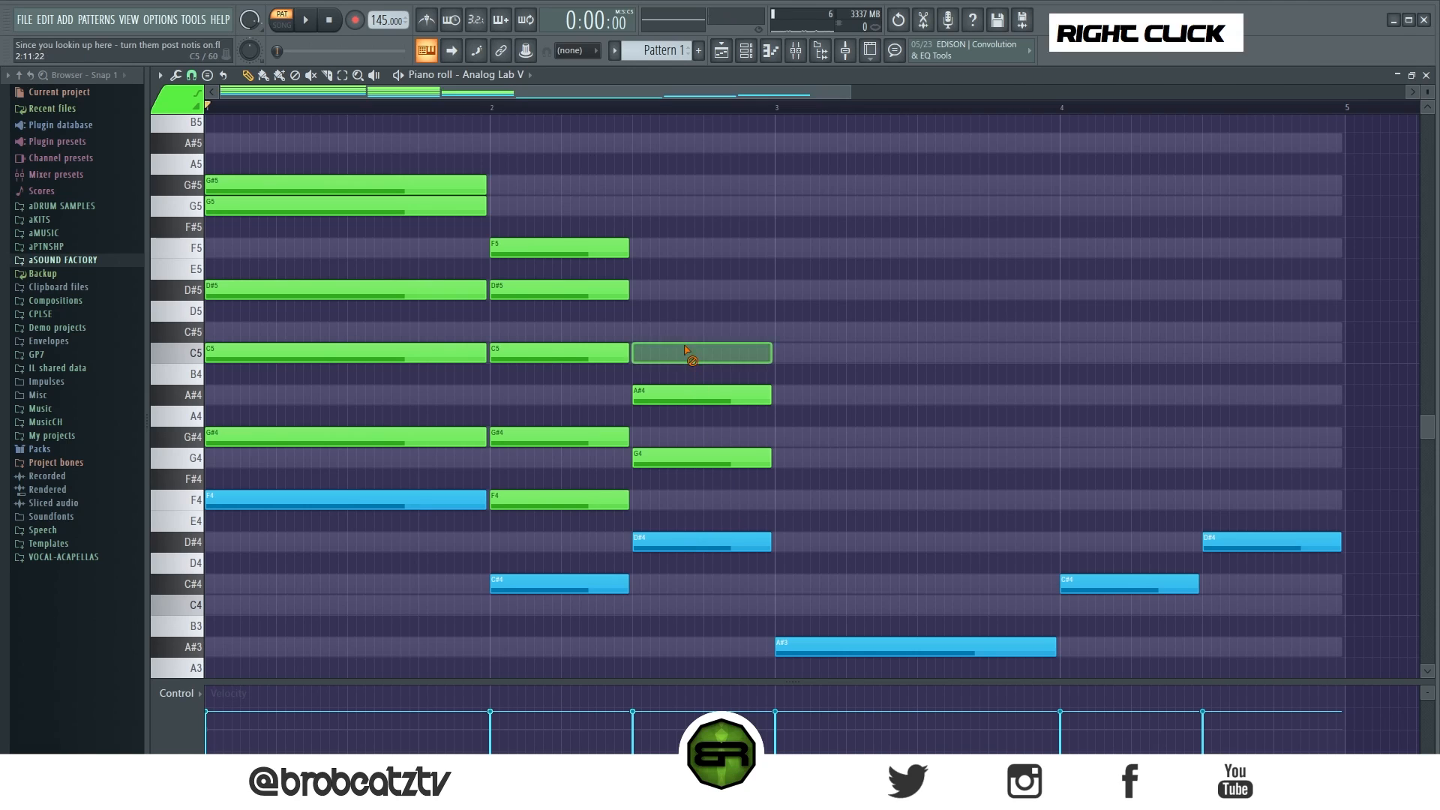
Step: Duplicate the D#4, G4 and A#4 chord of bar 2 an octave up, lower the A#5 copy an octave and delete it
{"action": "left_click_drag", "start_coordinate": [674, 366], "coordinate": [757, 571]}
{"action": "left_click", "coordinate": [668, 542], "text": "shift"}
{"action": "key", "text": "ctrl+Up"}
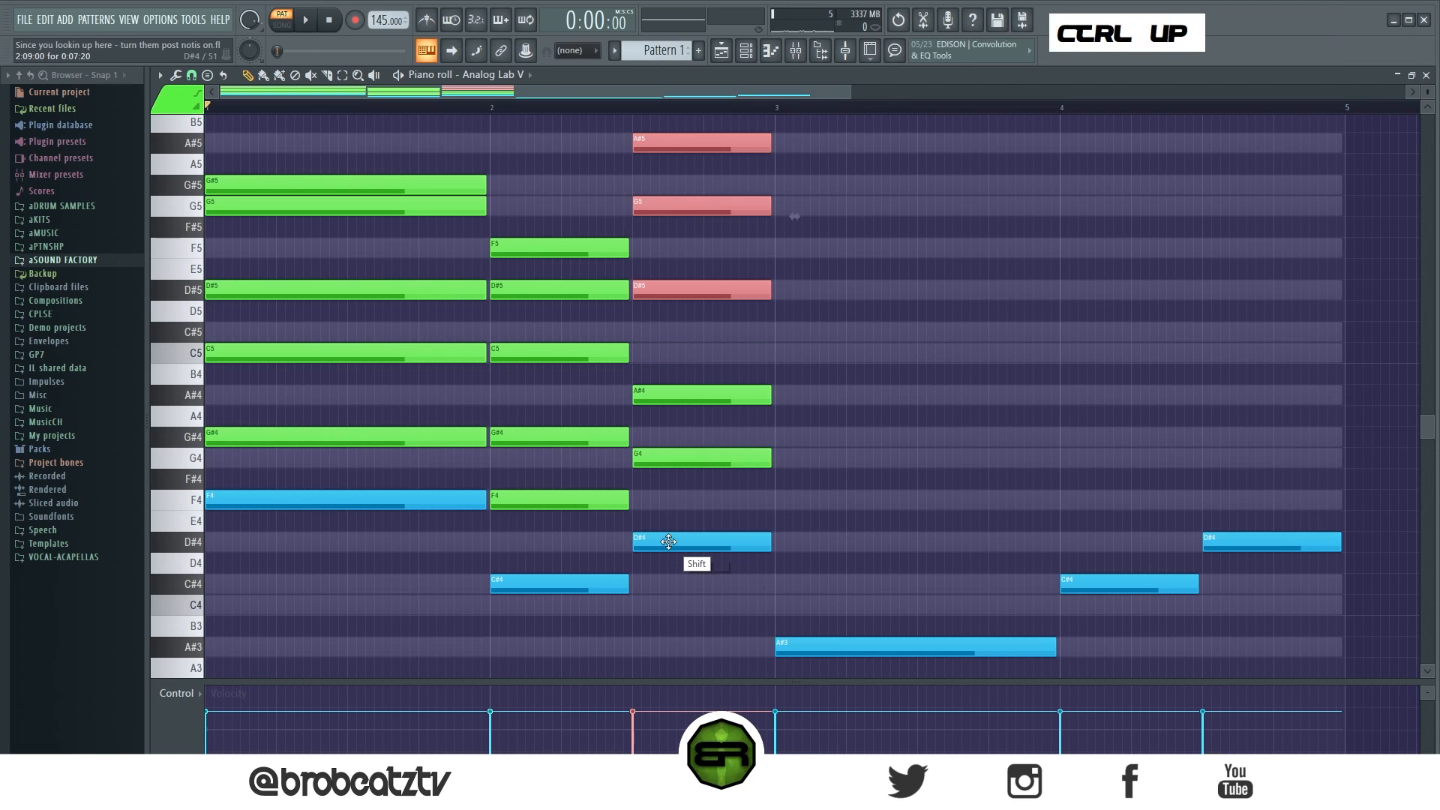
{"action": "right_click", "coordinate": [981, 461]}
{"action": "left_click", "coordinate": [675, 150], "text": "ctrl"}
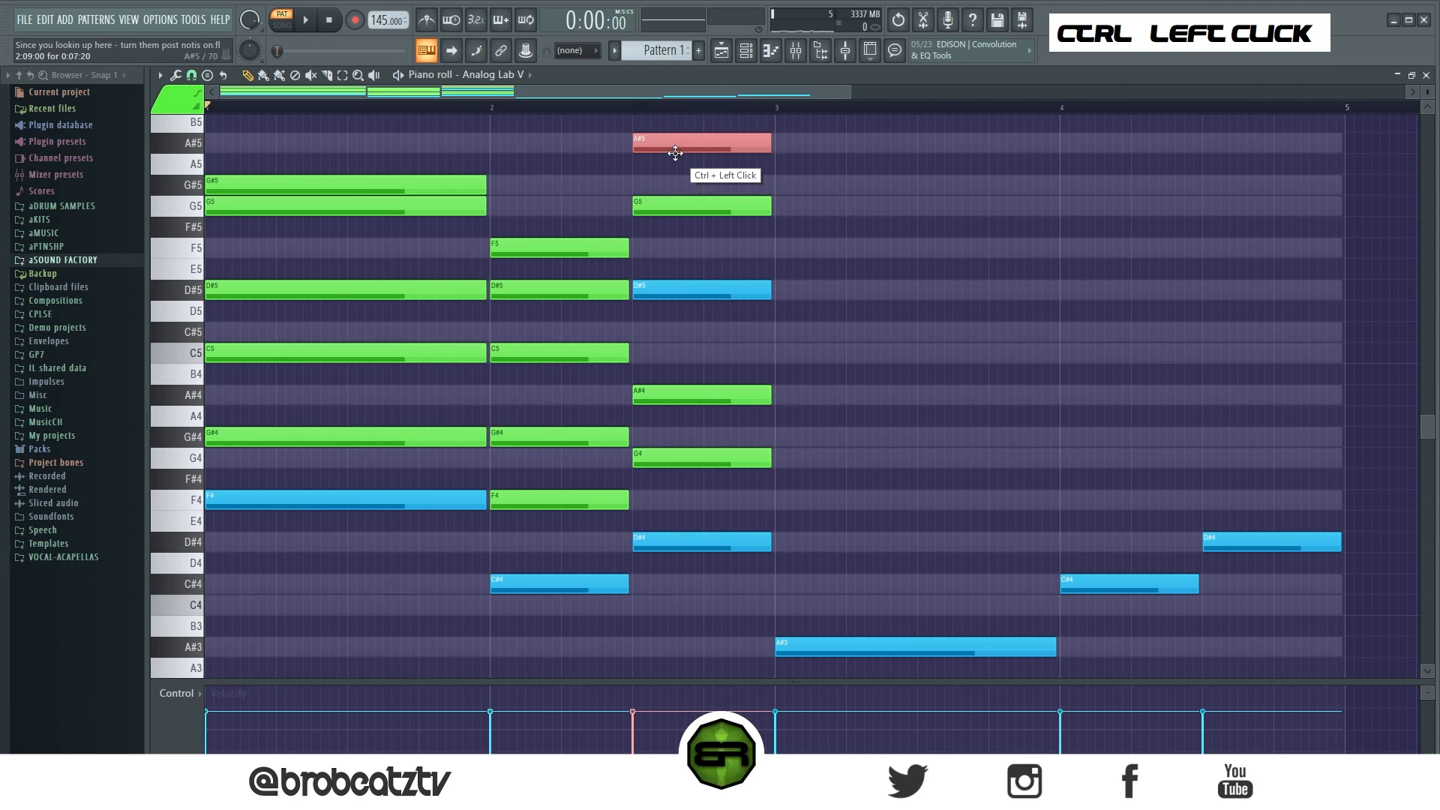
{"action": "key", "text": "ctrl+Down"}
{"action": "key", "text": "Delete"}
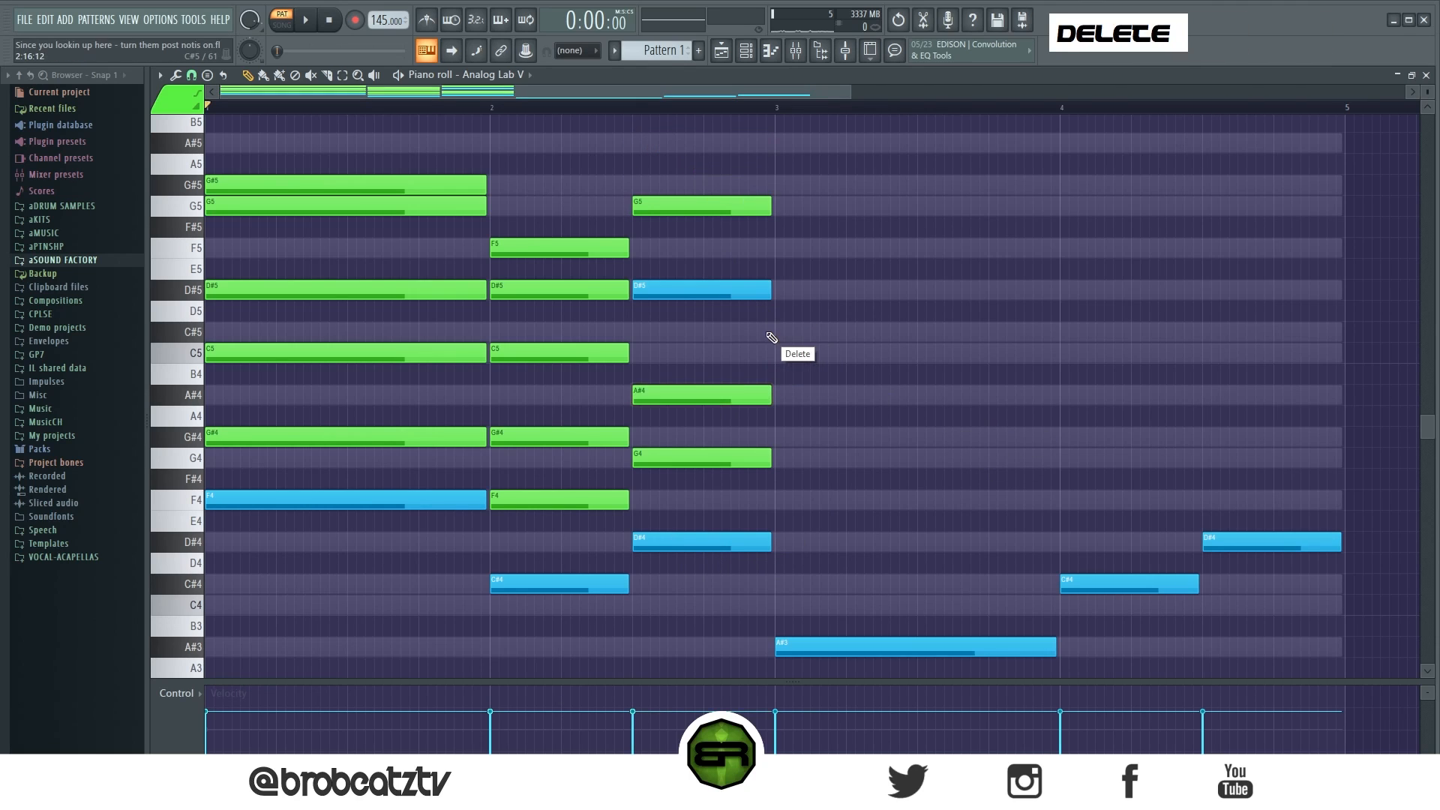
Step: Play the pattern back, and delete the copied G5 and D#5 notes from the second half of bar 2
{"action": "left_click_drag", "start_coordinate": [820, 155], "coordinate": [677, 587]}
{"action": "right_click", "coordinate": [1035, 385]}
{"action": "key", "text": "space"}
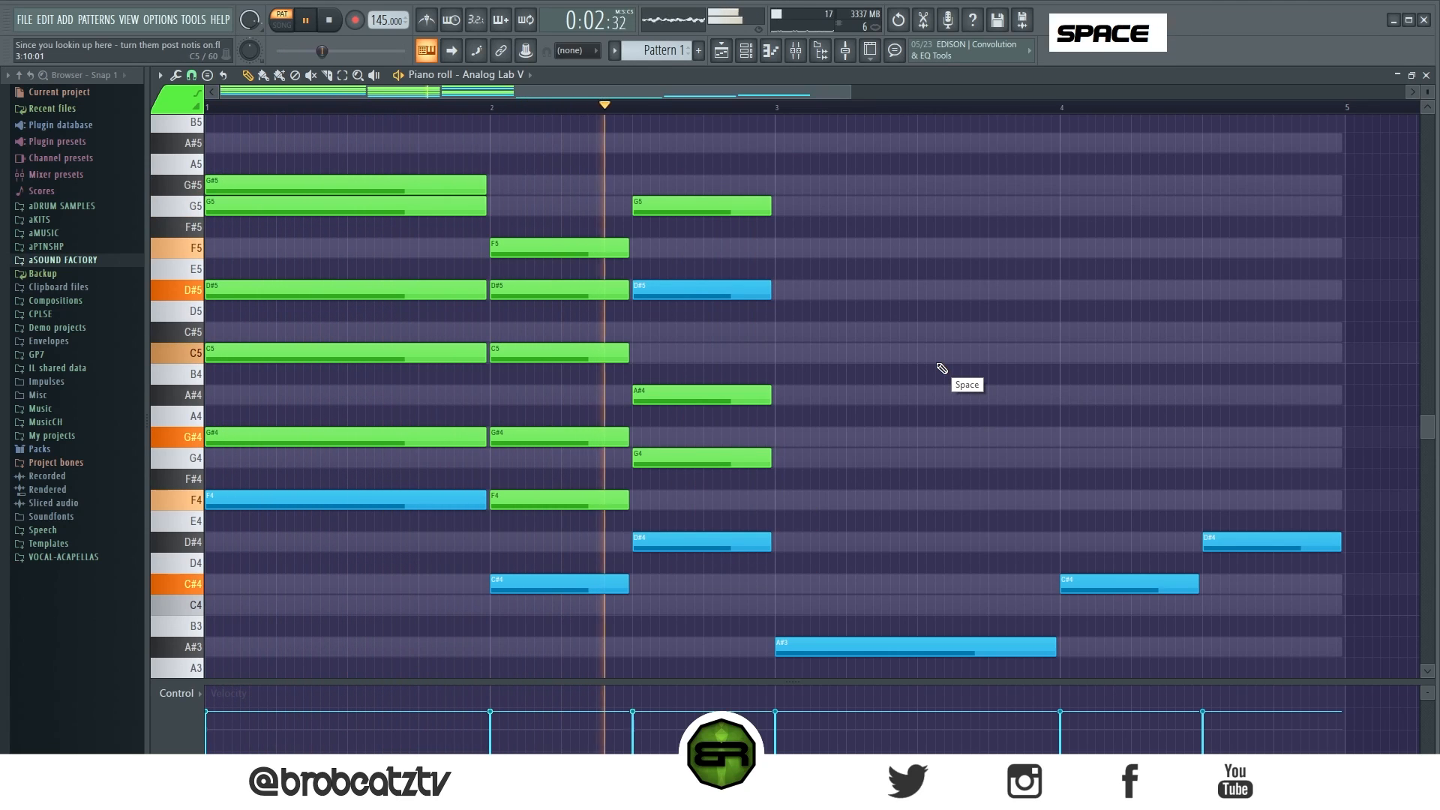
{"action": "key", "text": "space"}
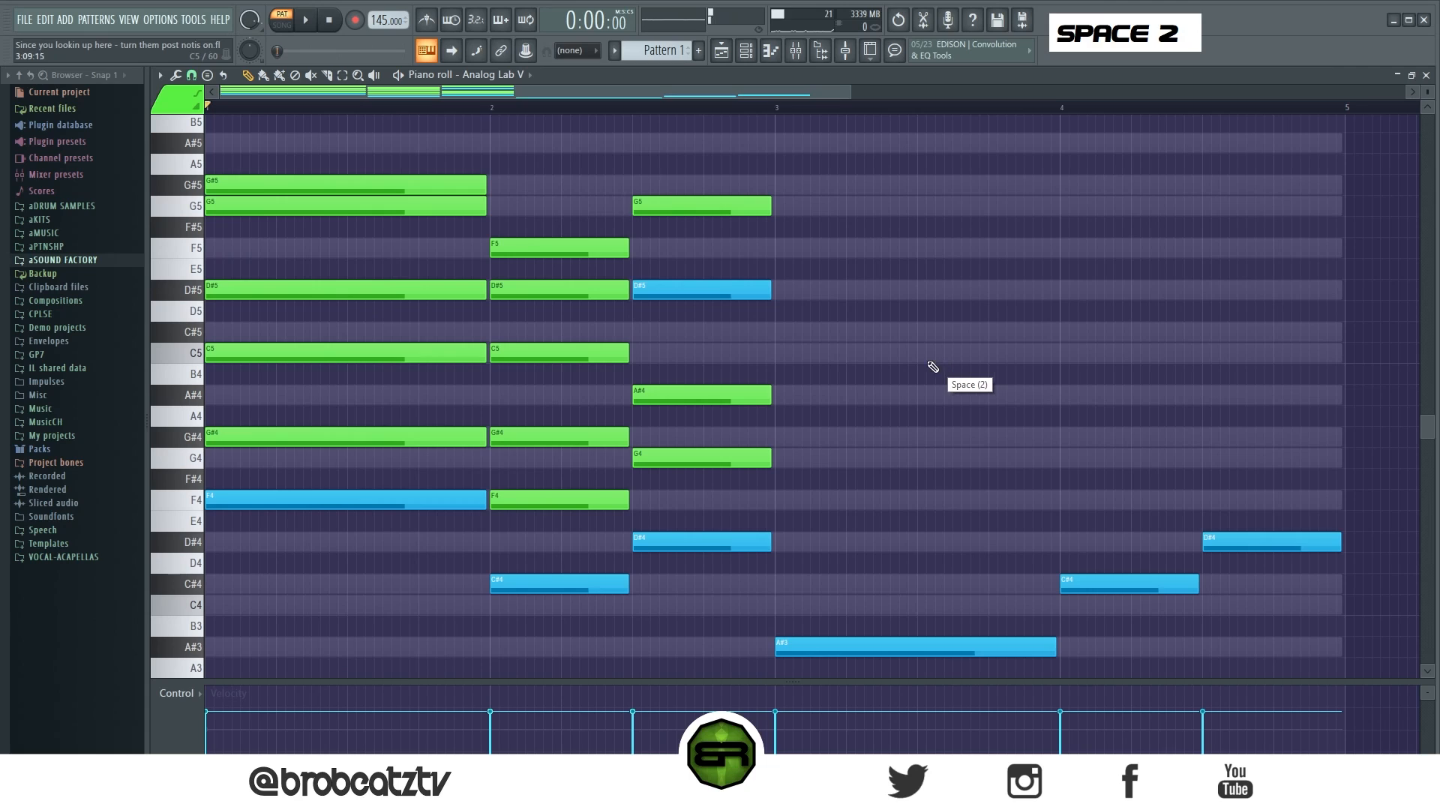
{"action": "right_click", "coordinate": [724, 205]}
{"action": "right_click", "coordinate": [724, 289]}
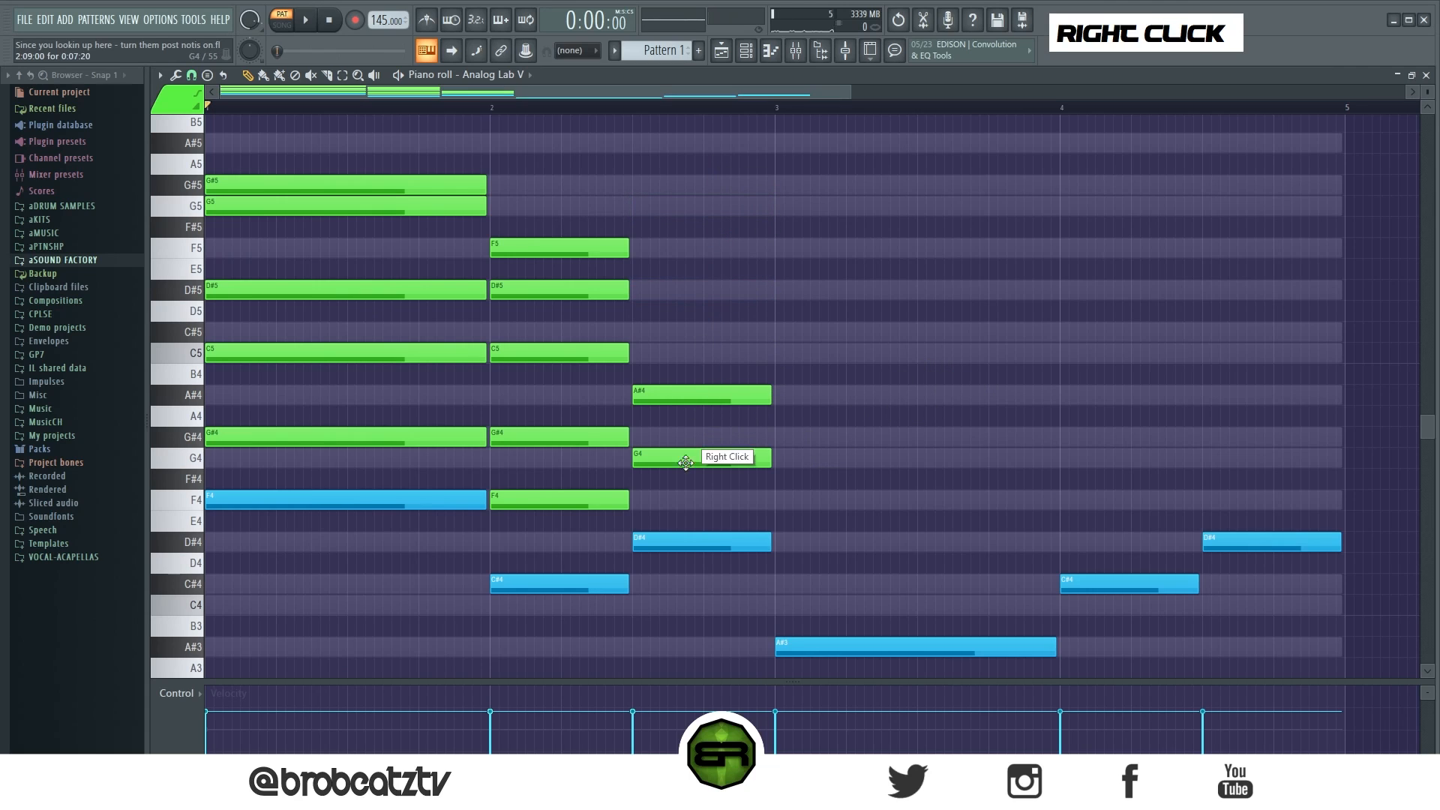
Step: Add a half-bar C5 above A#4 in the second half of bar 2, and duplicate the whole D#4 chord an octave up
{"action": "double_click", "coordinate": [656, 353]}
{"action": "left_click_drag", "start_coordinate": [691, 303], "coordinate": [665, 541]}
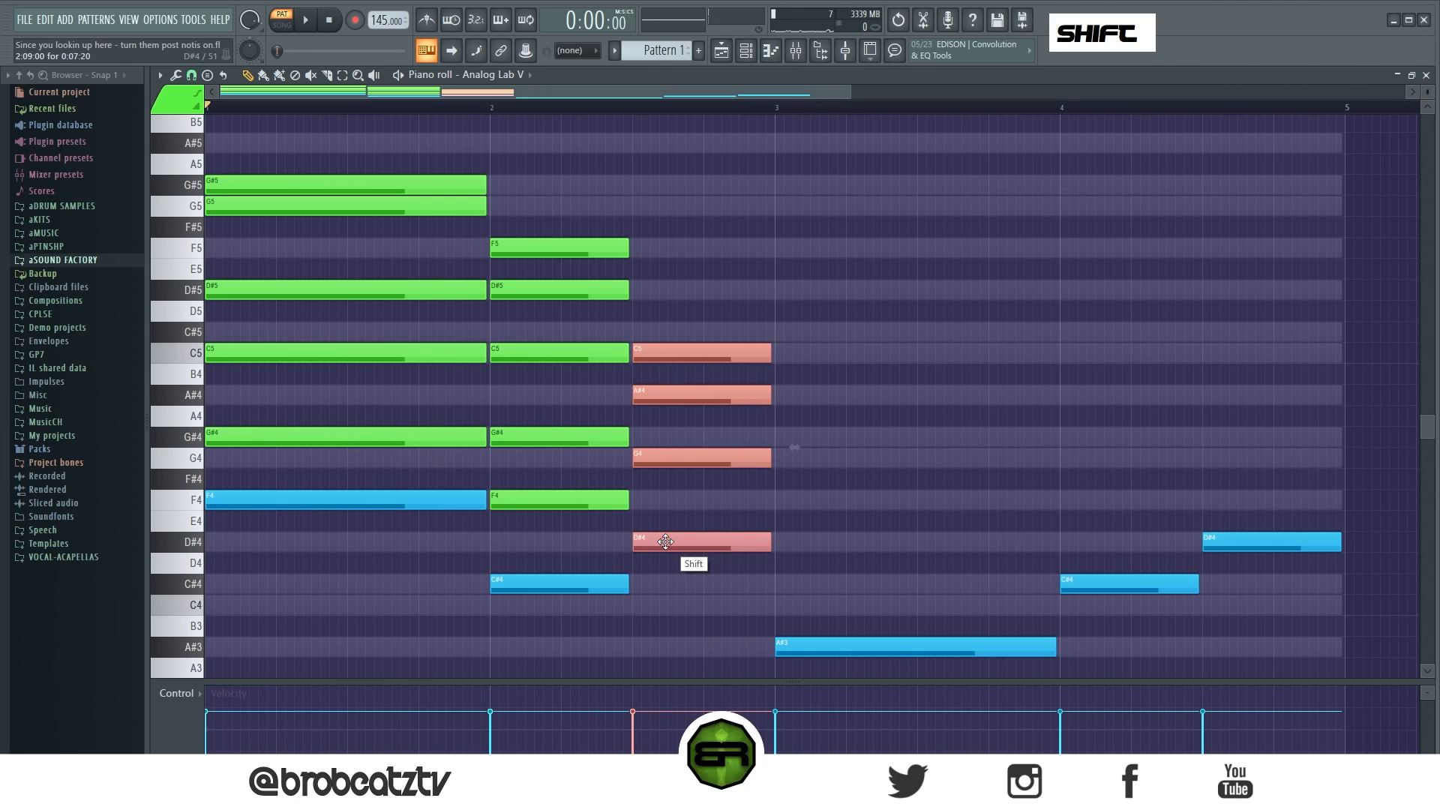
{"action": "key", "text": "ctrl+Up"}
{"action": "scroll", "coordinate": [850, 462], "scroll_direction": "up", "scroll_amount": 3}
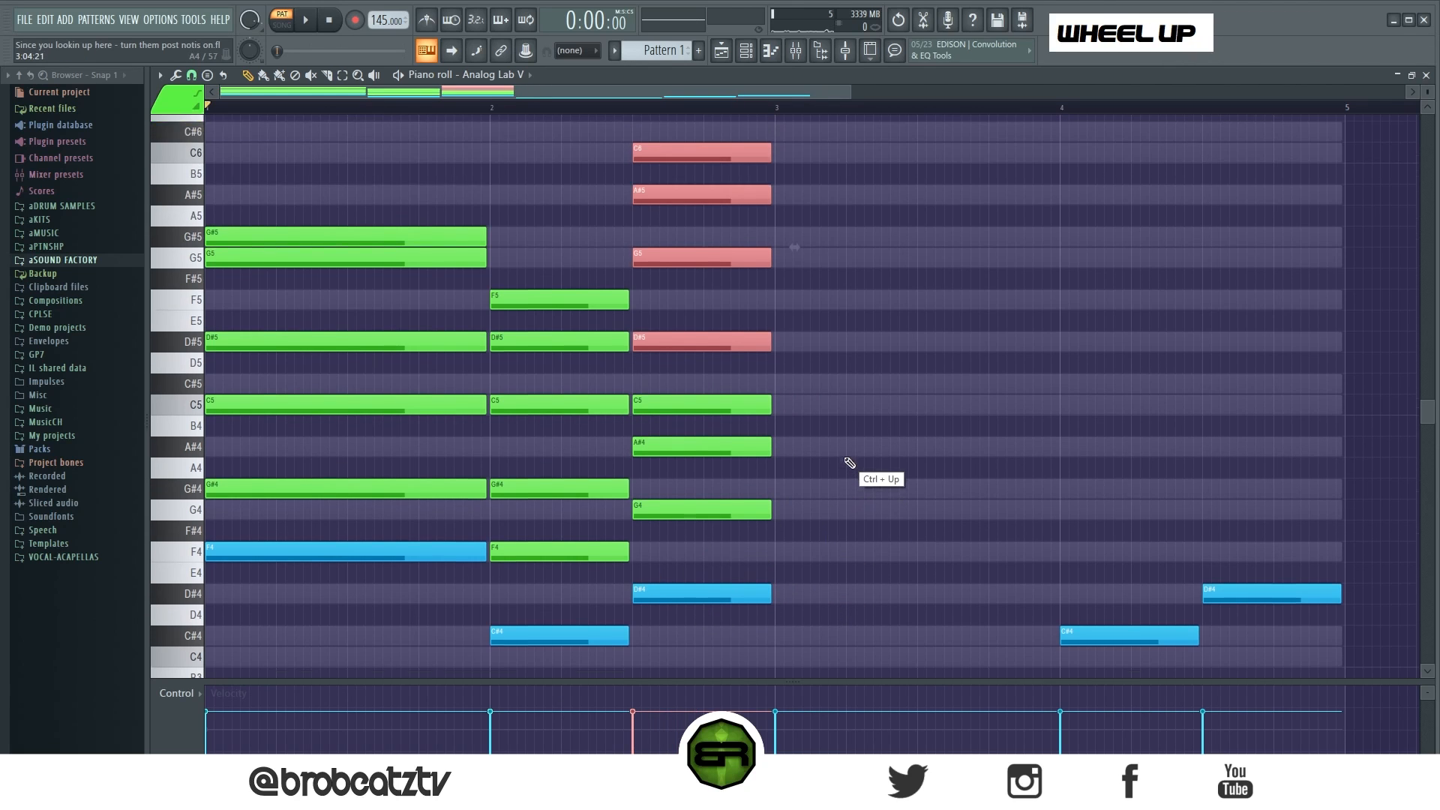
{"action": "right_click", "coordinate": [888, 458]}
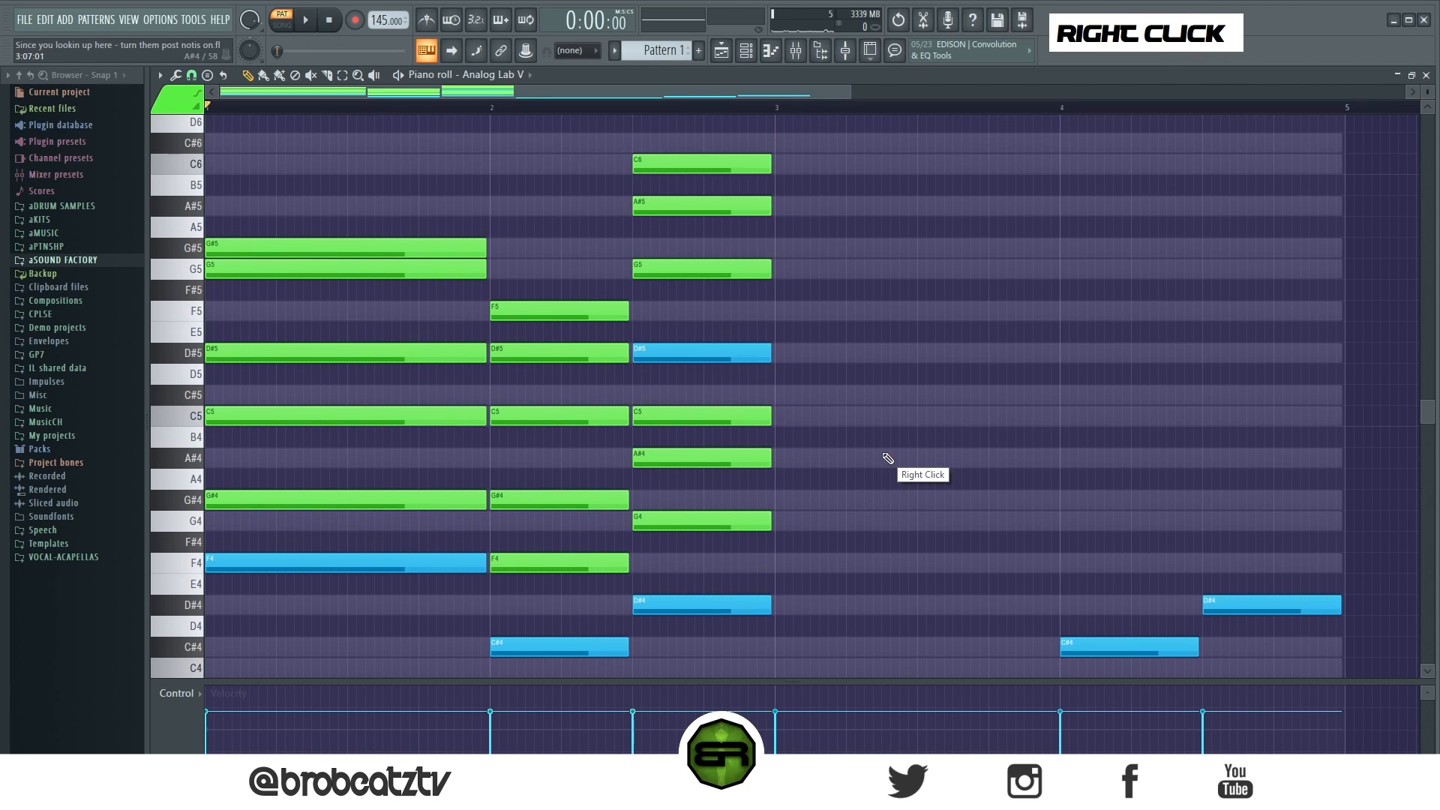
Step: Try short G#5, G5, F5 and G5 notes in bar 3, and delete them
{"action": "left_click", "coordinate": [843, 248]}
{"action": "left_click_drag", "start_coordinate": [975, 248], "coordinate": [856, 247]}
{"action": "left_click", "coordinate": [874, 269]}
{"action": "left_click", "coordinate": [927, 311]}
{"action": "left_click", "coordinate": [963, 268]}
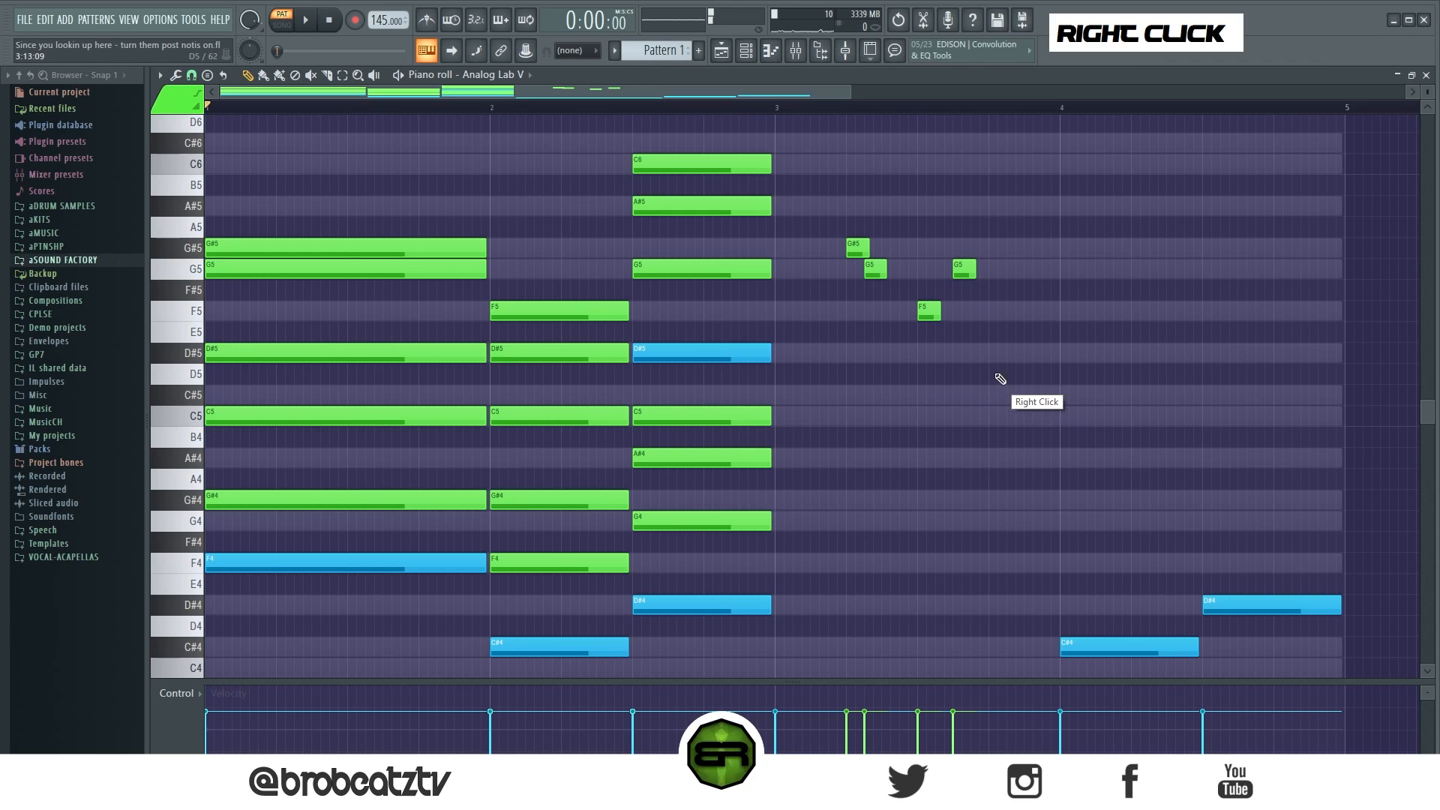
{"action": "right_click", "coordinate": [964, 268]}
{"action": "right_click", "coordinate": [929, 310]}
{"action": "right_click", "coordinate": [870, 268]}
{"action": "right_click", "coordinate": [860, 254]}
Step: Remove the C6 note from the second bar 2 chord by lowering it an octave and deleting it
{"action": "left_click_drag", "start_coordinate": [647, 143], "coordinate": [801, 523]}
{"action": "right_click", "coordinate": [852, 526]}
{"action": "left_click_drag", "start_coordinate": [675, 144], "coordinate": [788, 518]}
{"action": "right_click", "coordinate": [792, 516]}
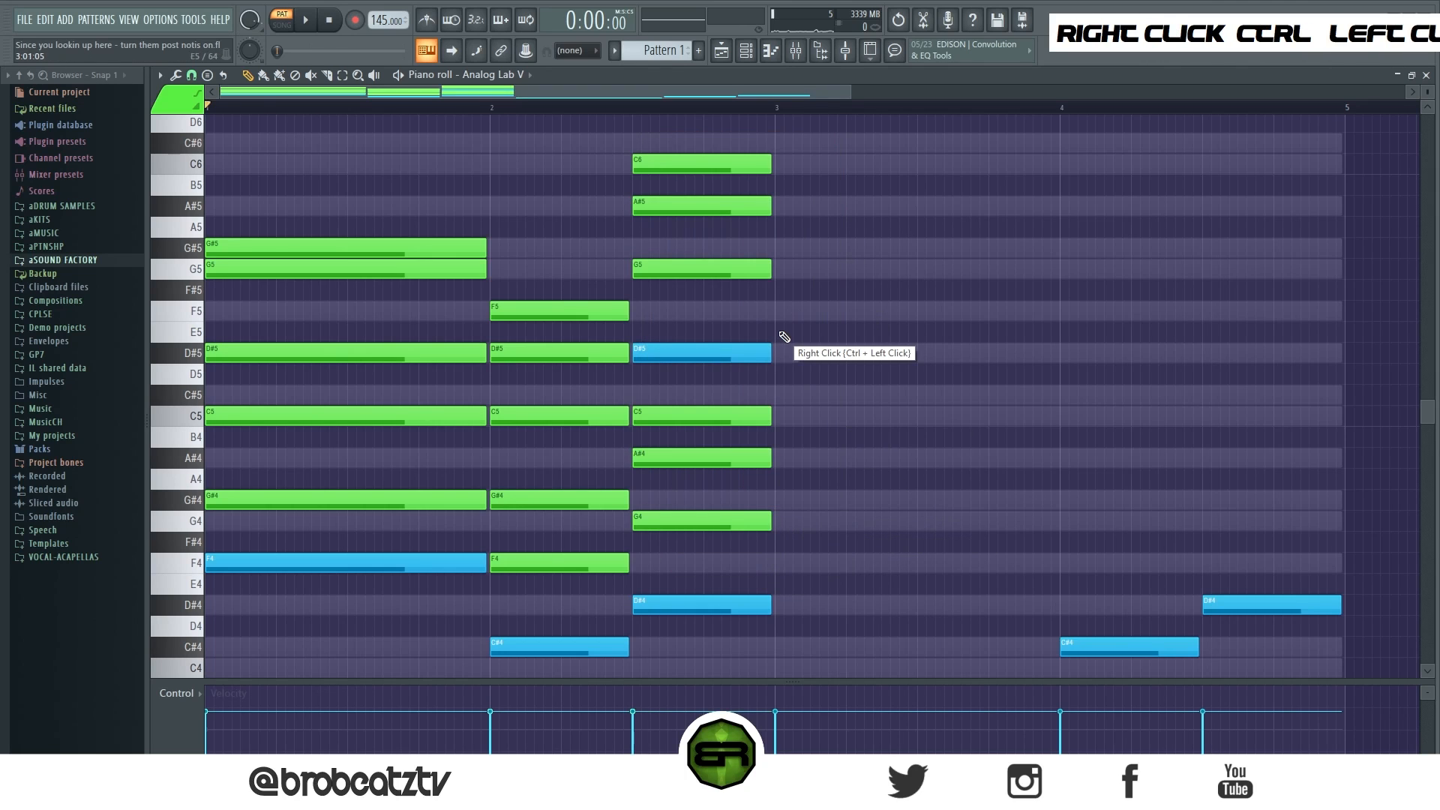
{"action": "left_click", "coordinate": [667, 163], "text": "ctrl"}
{"action": "key", "text": "ctrl+Down"}
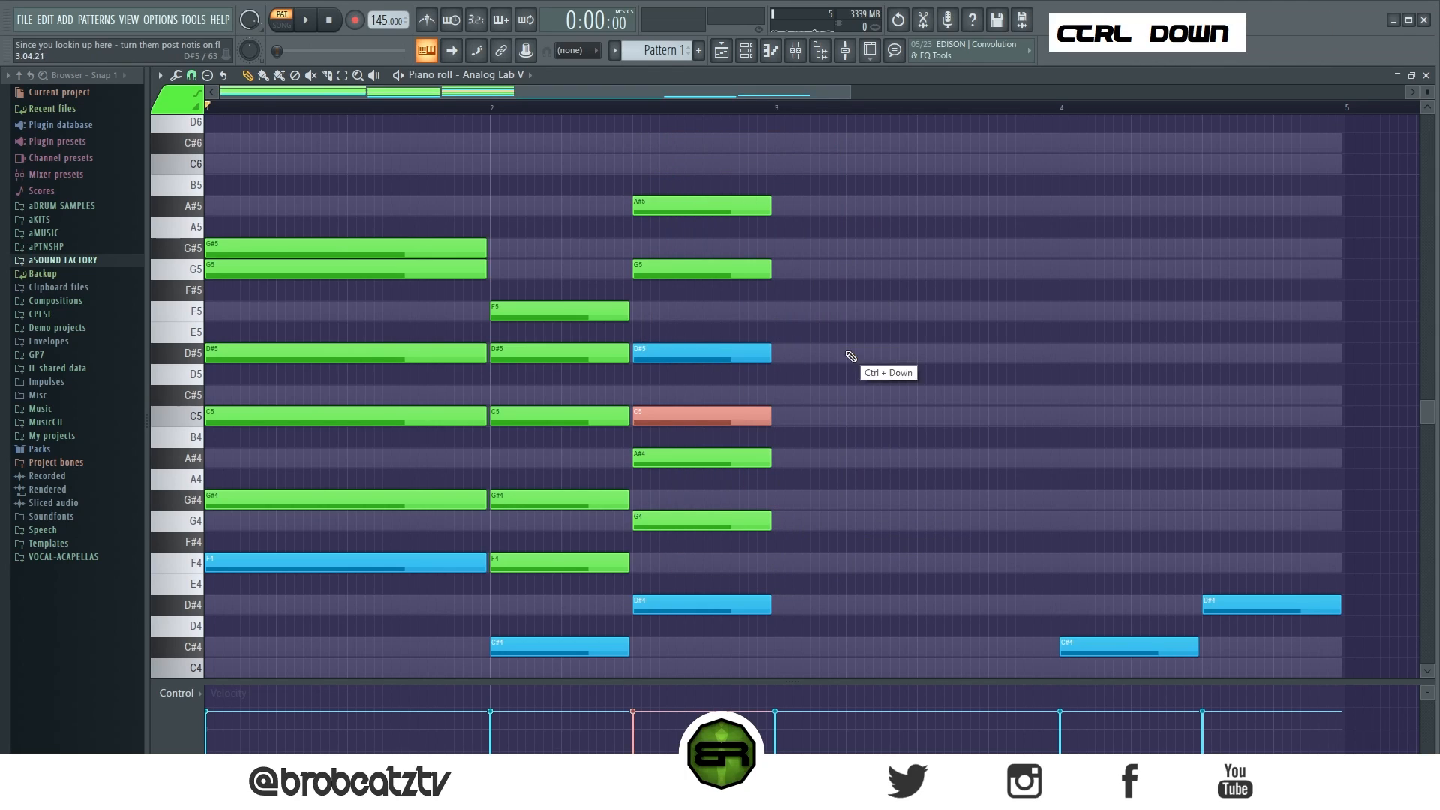
{"action": "key", "text": "Delete"}
Step: Play the pattern from the start to hear the bar 1 and bar 2 chords, and stop playback
{"action": "key", "text": "space"}
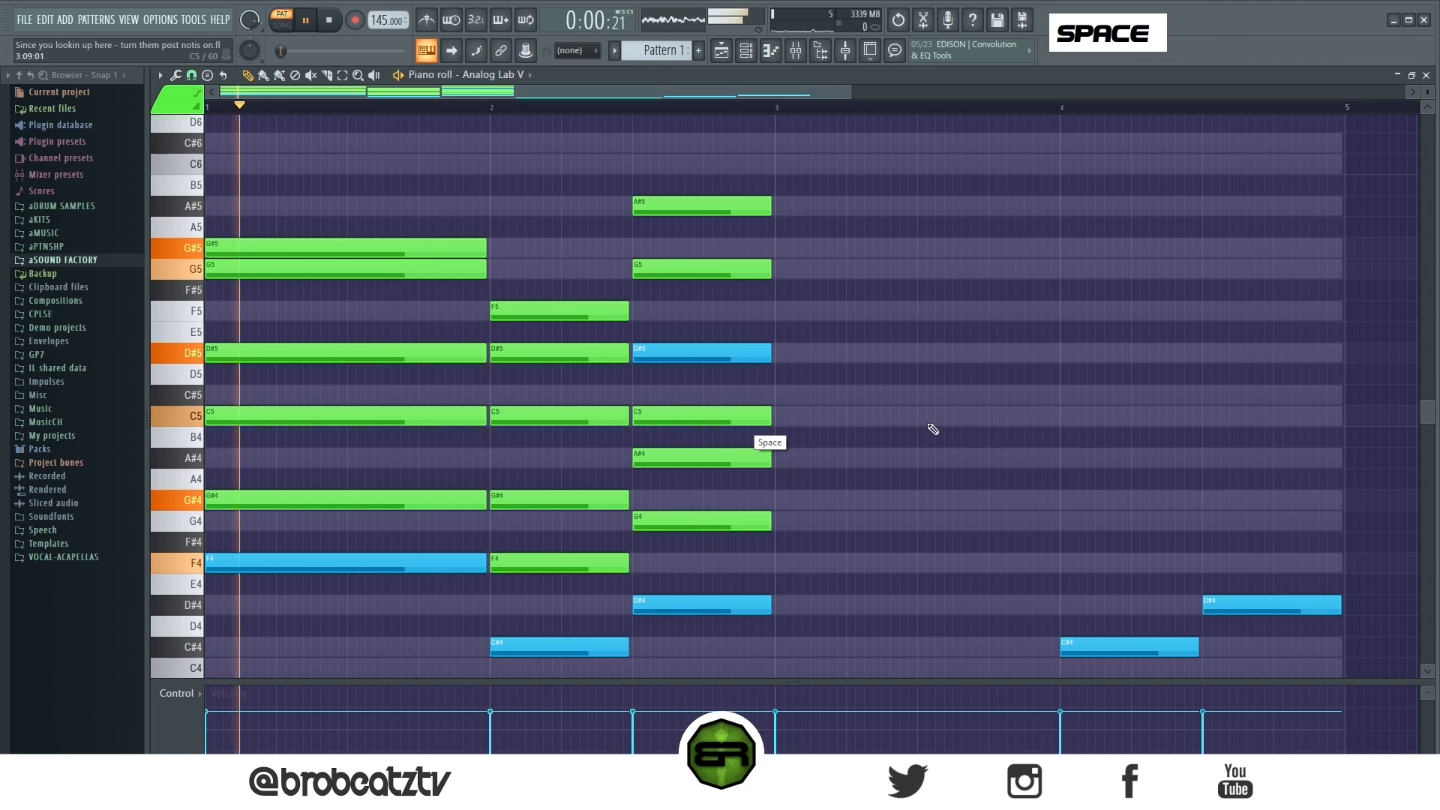
{"action": "scroll", "coordinate": [951, 418], "scroll_direction": "down", "scroll_amount": 3}
{"action": "scroll", "coordinate": [952, 420], "scroll_direction": "up", "scroll_amount": 3}
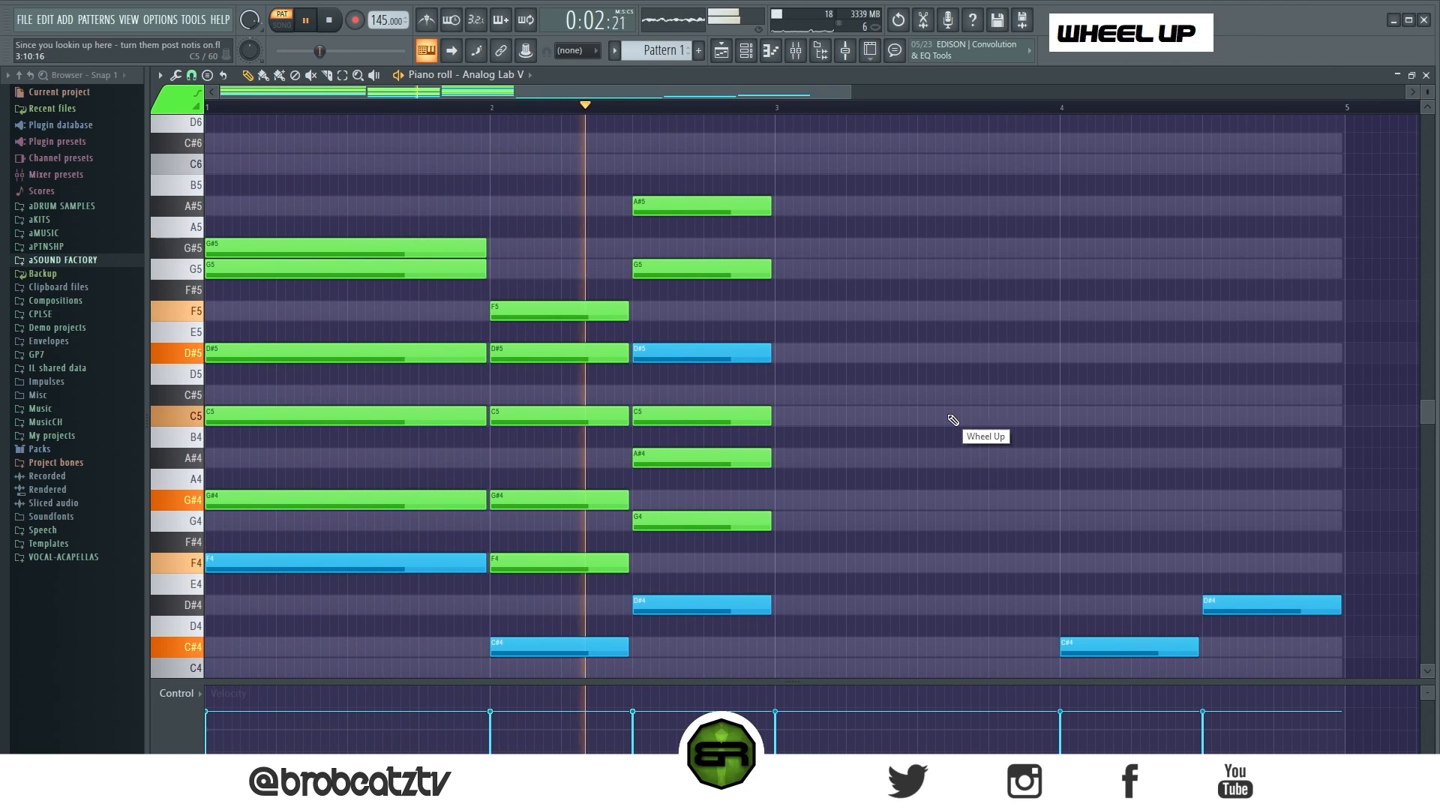
{"action": "key", "text": "space"}
Step: Delete the A#5 and C5 notes from the chord in the second half of bar 2
{"action": "scroll", "coordinate": [952, 420], "scroll_direction": "down", "scroll_amount": 1}
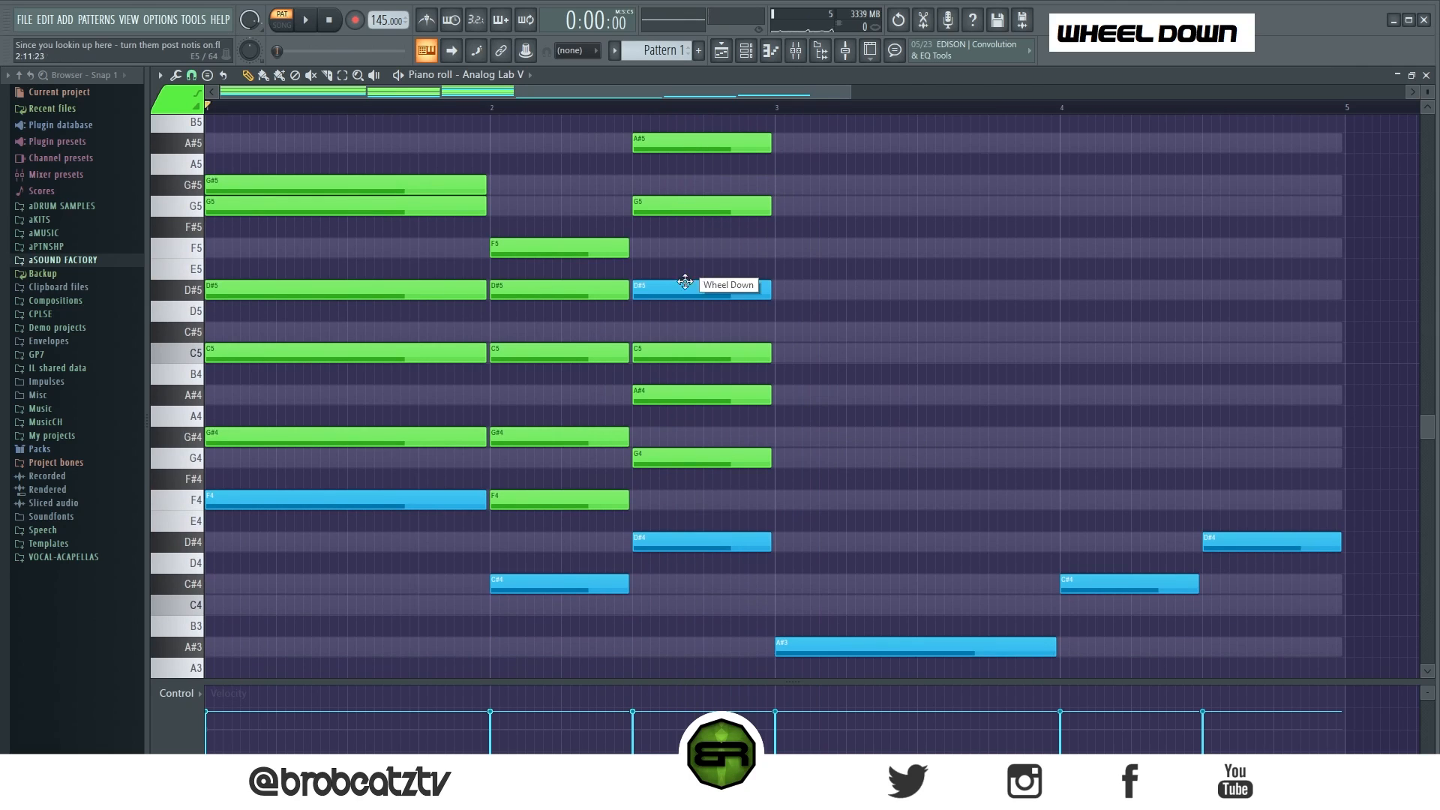
{"action": "right_click", "coordinate": [684, 142]}
{"action": "right_click", "coordinate": [686, 351]}
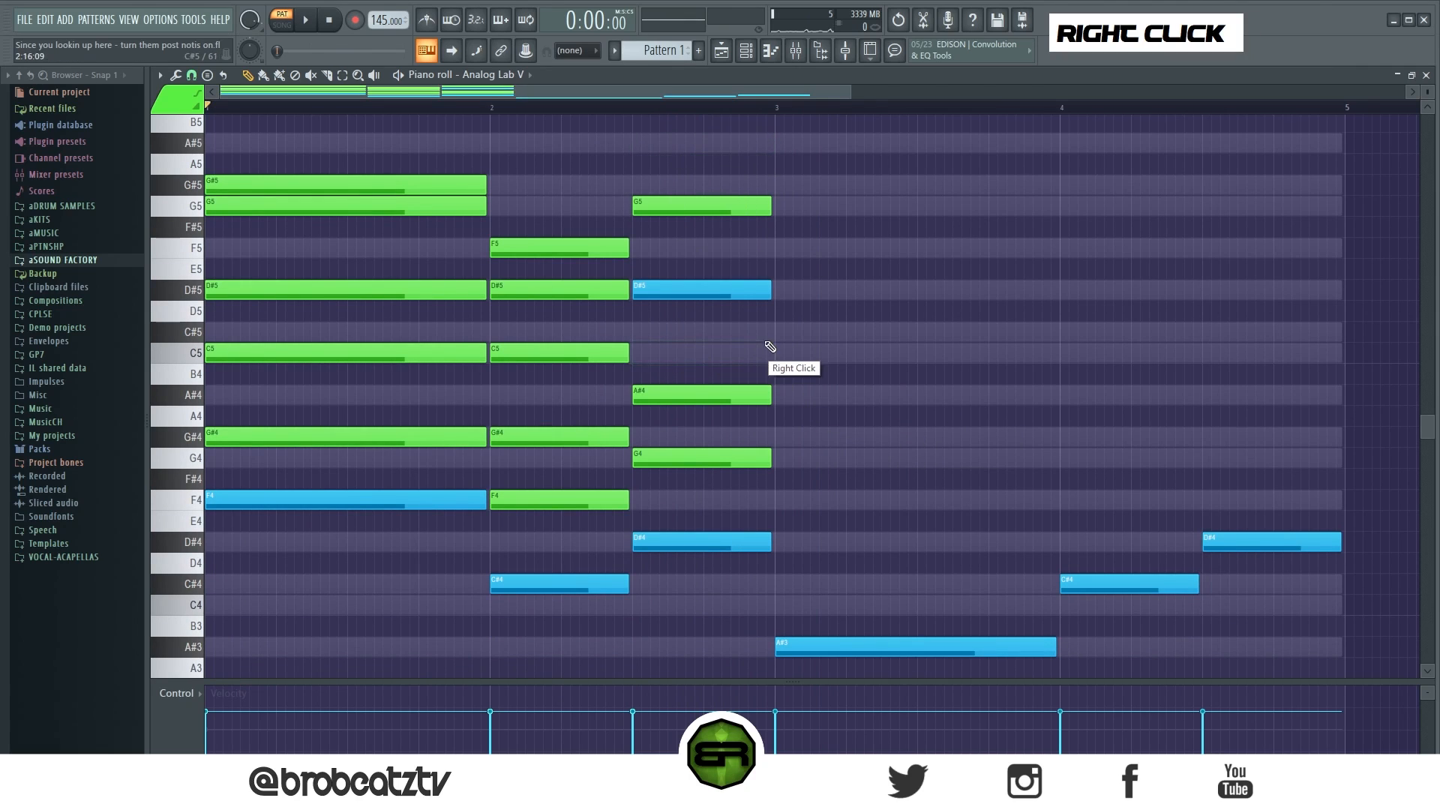
{"action": "scroll", "coordinate": [769, 362], "scroll_direction": "up", "scroll_amount": 1}
{"action": "scroll", "coordinate": [770, 363], "scroll_direction": "down", "scroll_amount": 1}
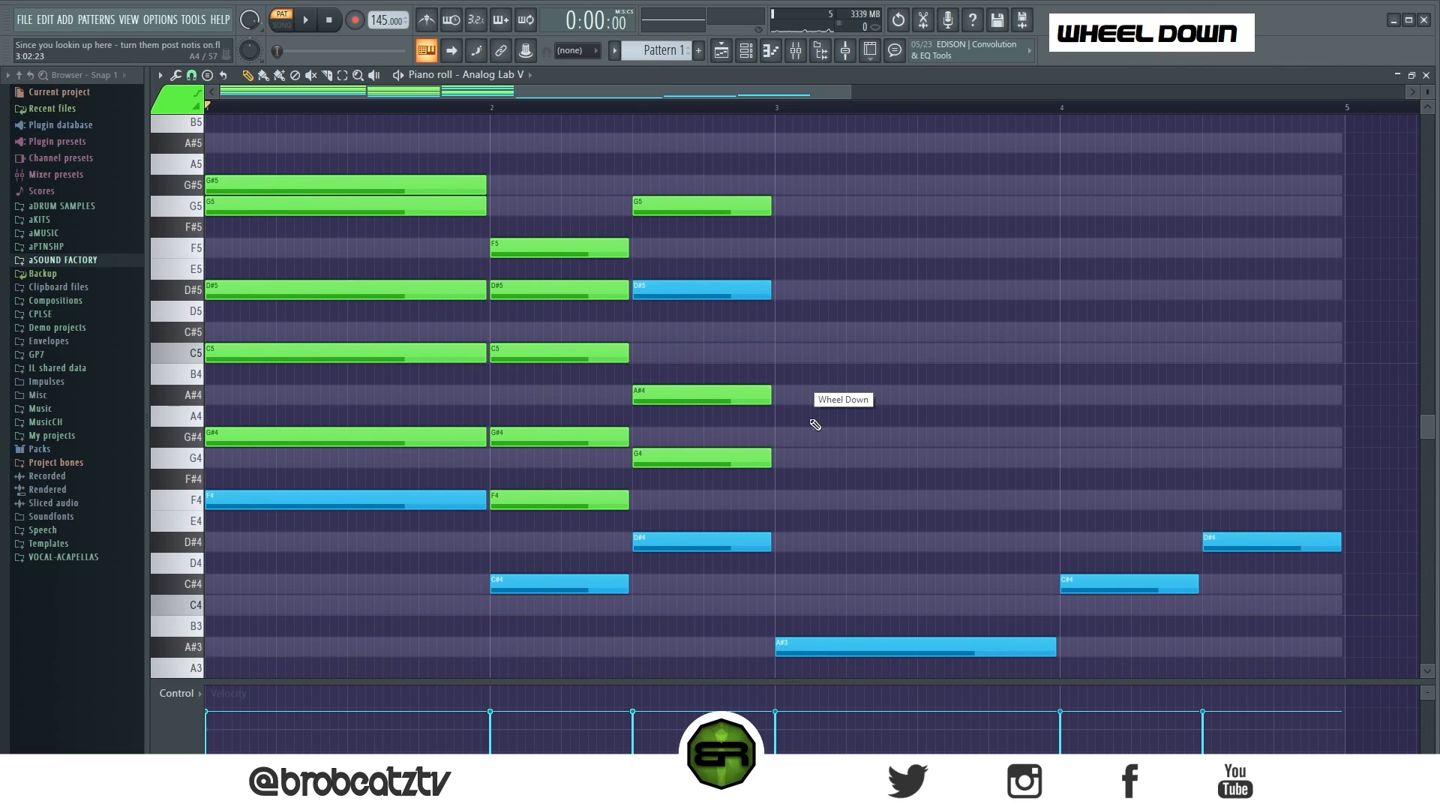
{"action": "scroll", "coordinate": [773, 579], "scroll_direction": "down", "scroll_amount": 1}
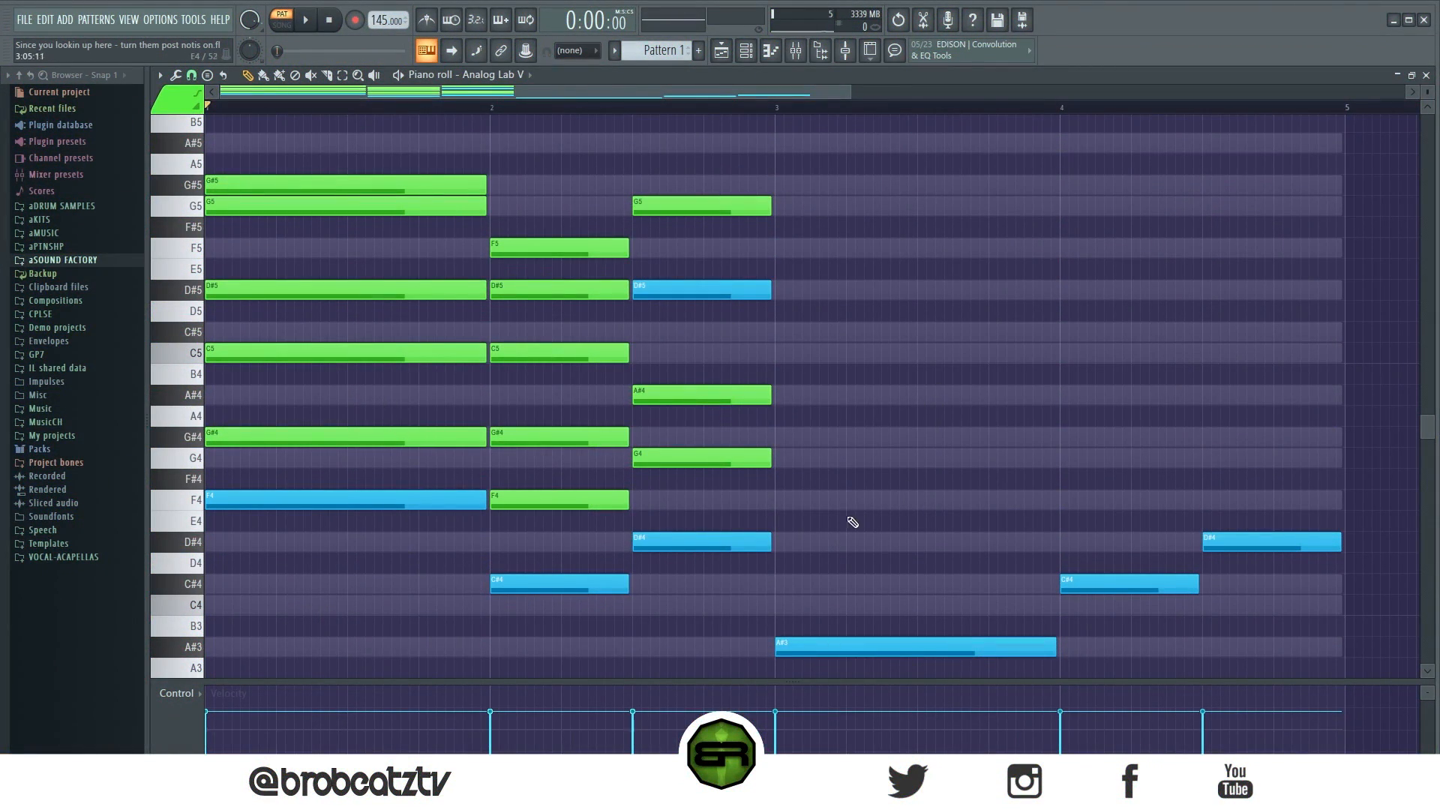
Step: Stack C#4, F4 and G#4 above the A#3 root in bar 3 and lengthen them to the full bar
{"action": "left_click_drag", "start_coordinate": [1427, 420], "coordinate": [1424, 425]}
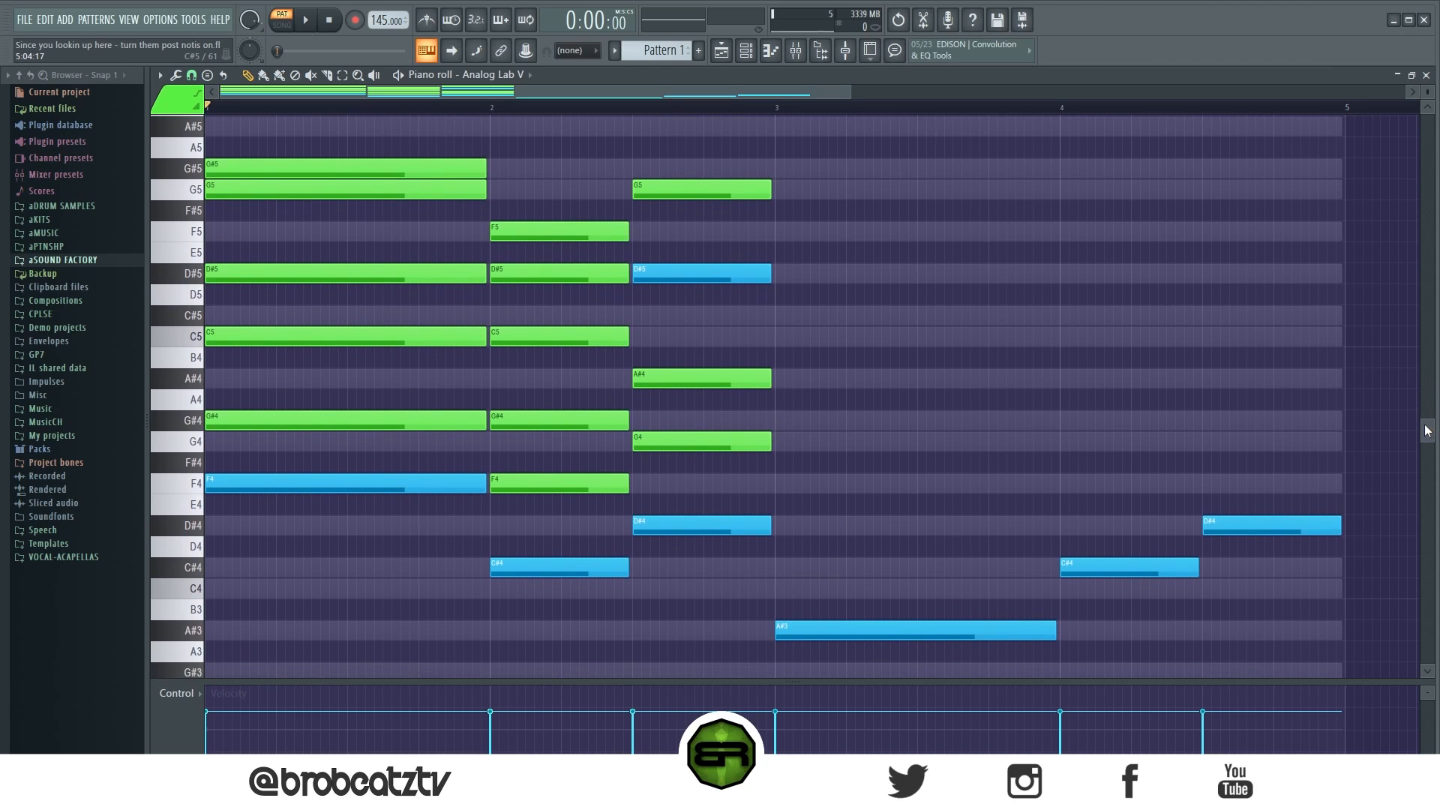
{"action": "left_click", "coordinate": [787, 568]}
{"action": "left_click", "coordinate": [795, 484]}
{"action": "left_click", "coordinate": [803, 421]}
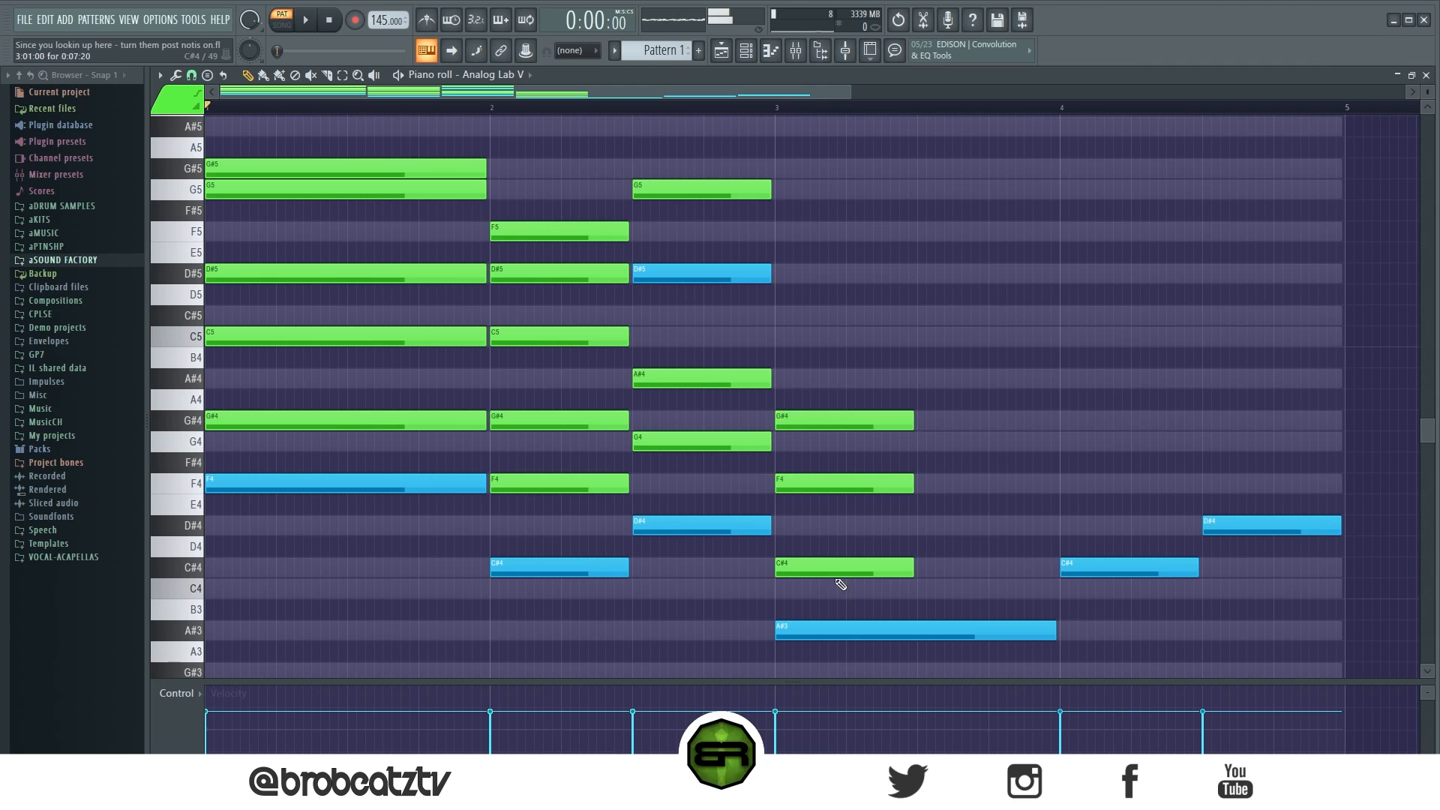
{"action": "left_click_drag", "start_coordinate": [921, 407], "coordinate": [889, 593]}
{"action": "left_click_drag", "start_coordinate": [911, 484], "coordinate": [1057, 488]}
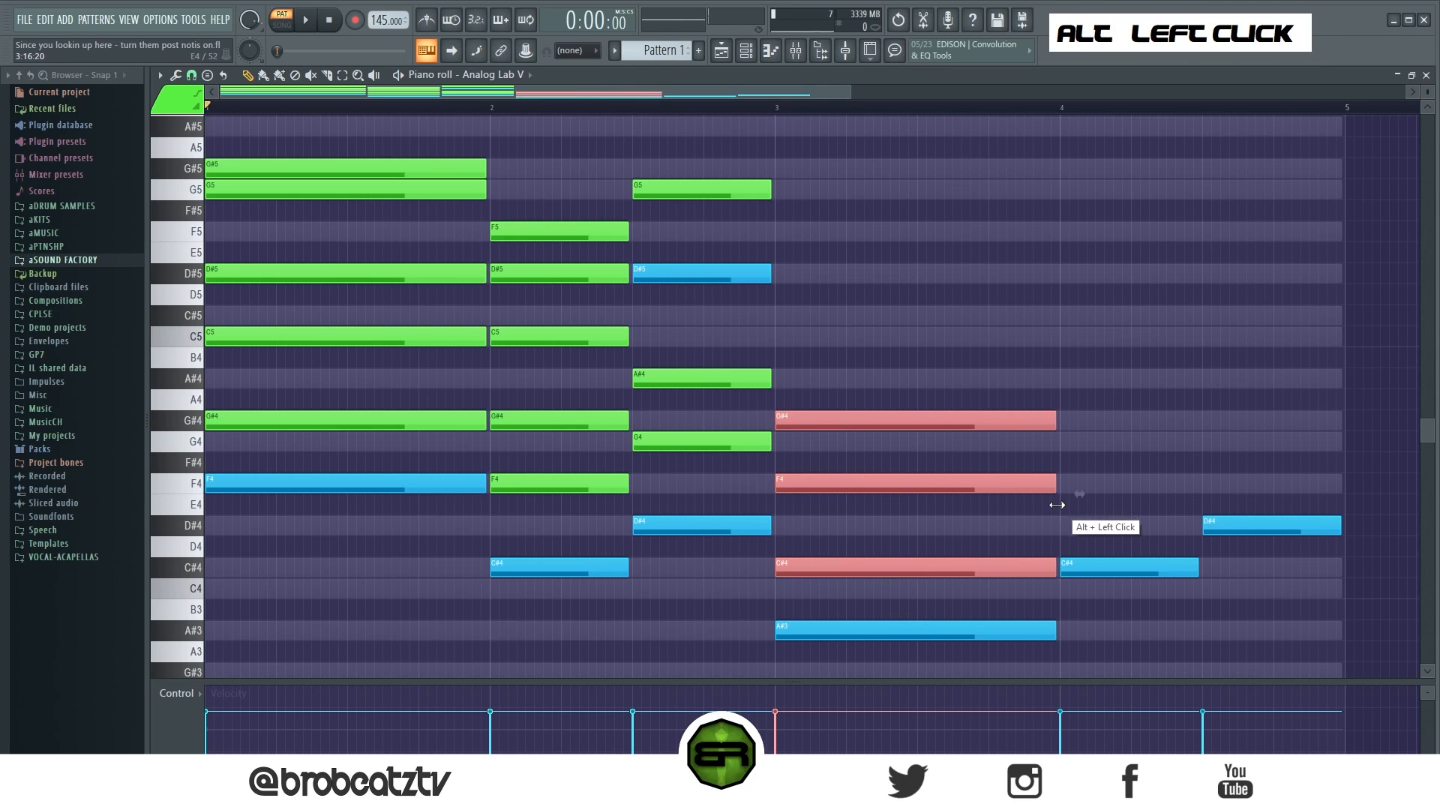
{"action": "left_click", "coordinate": [795, 571], "text": "shift"}
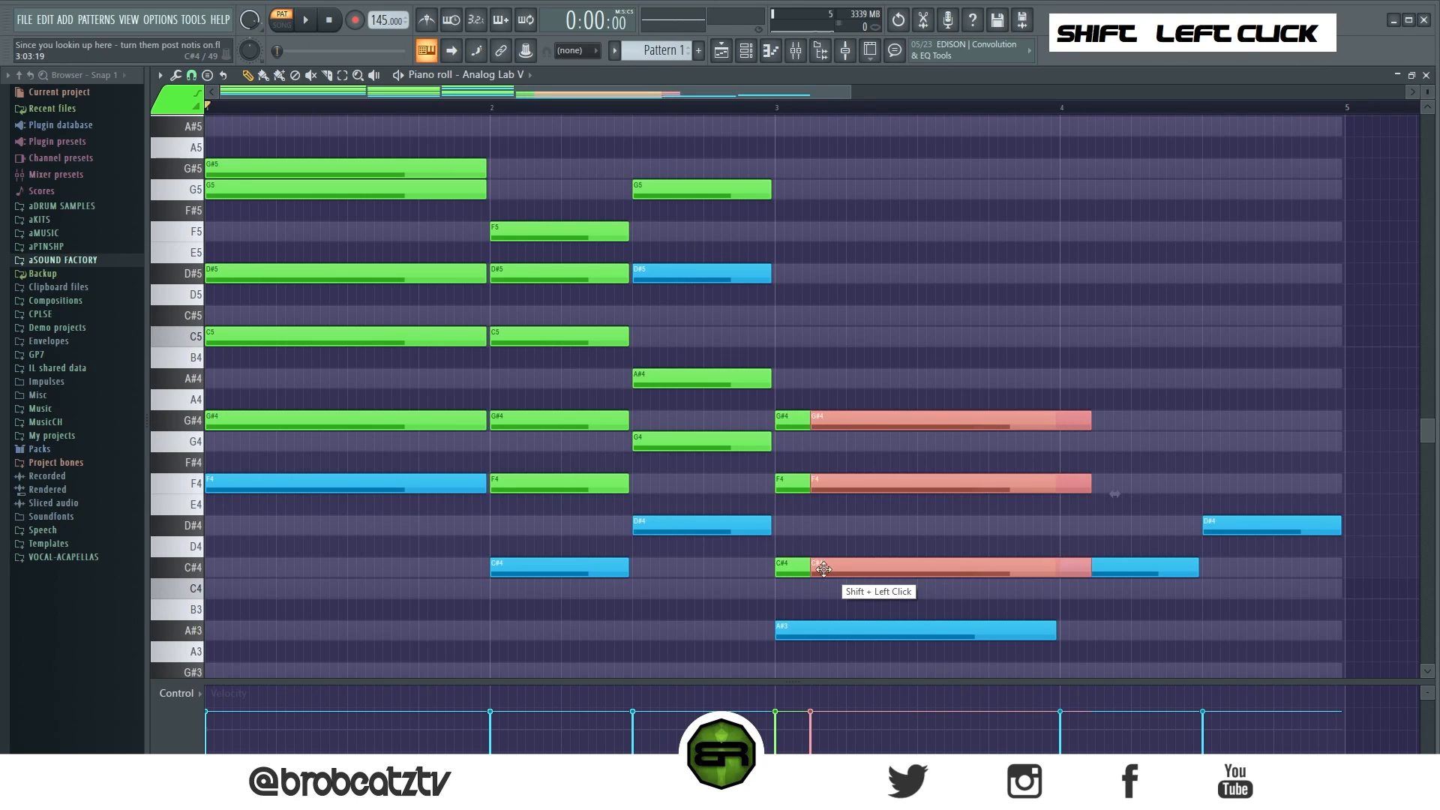
{"action": "key", "text": "Delete"}
{"action": "left_click_drag", "start_coordinate": [798, 348], "coordinate": [876, 644]}
{"action": "left_click", "coordinate": [798, 631], "text": "shift"}
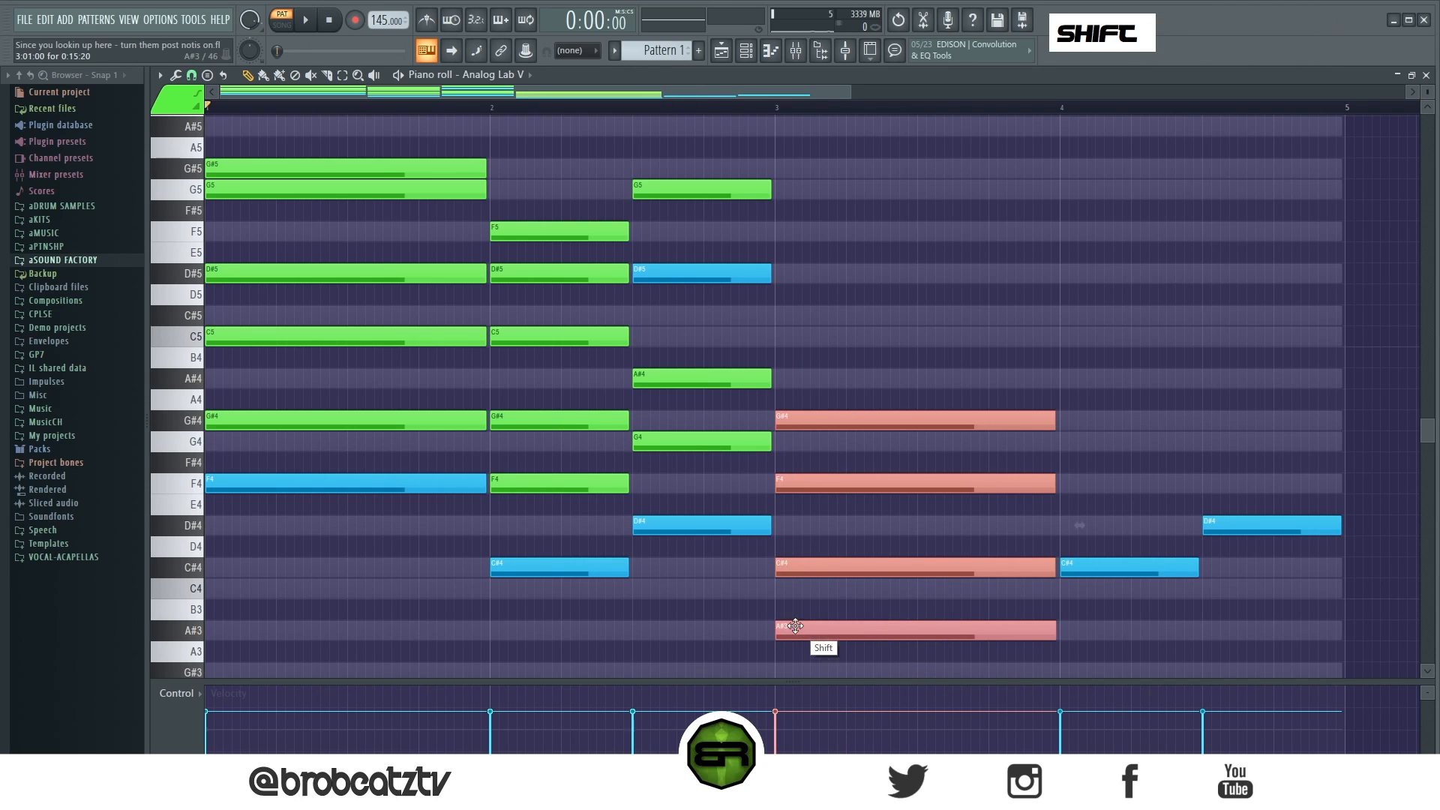
{"action": "key", "text": "Delete"}
Step: Duplicate the bar 3 C#4, F4 and G#4 notes one octave up as C#5, F5 and G#5
{"action": "left_click_drag", "start_coordinate": [850, 347], "coordinate": [796, 564]}
{"action": "key", "text": "ctrl+Up"}
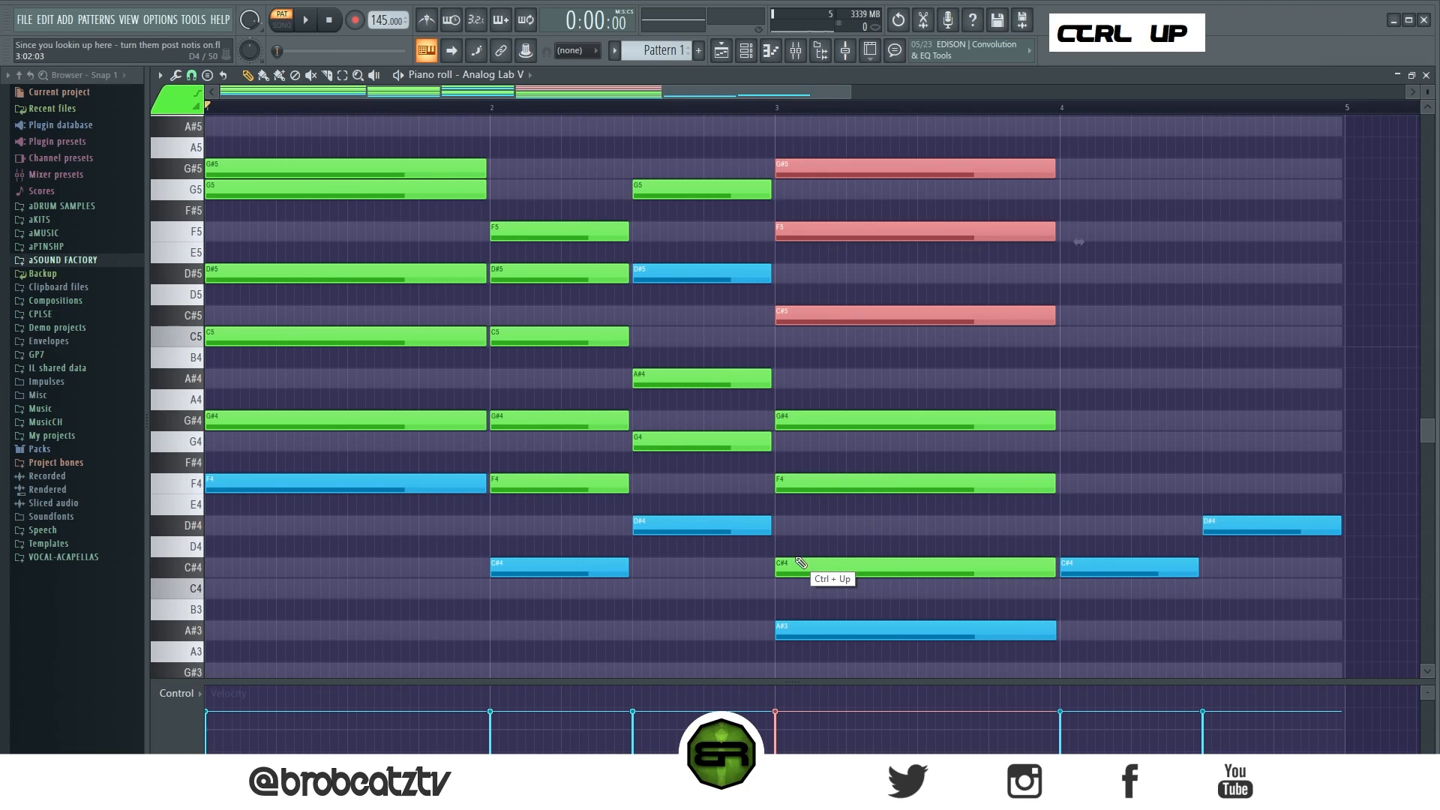
{"action": "right_click", "coordinate": [694, 597]}
Step: Play repeatedly from near the end of bar 2 to hear the transition into the bar 3 chord, and stop playback
{"action": "left_click", "coordinate": [738, 107]}
{"action": "key", "text": "space"}
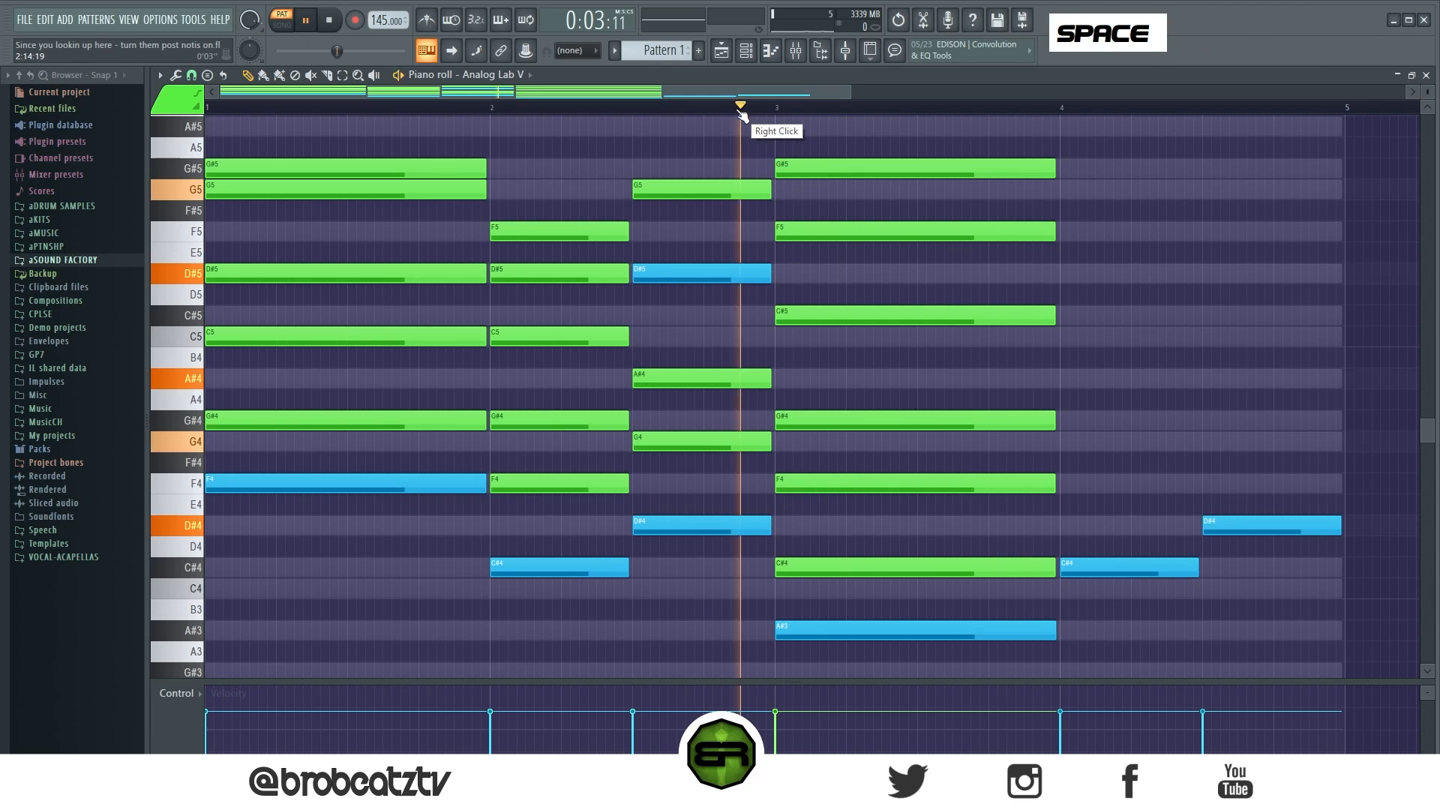
{"action": "key", "text": "space"}
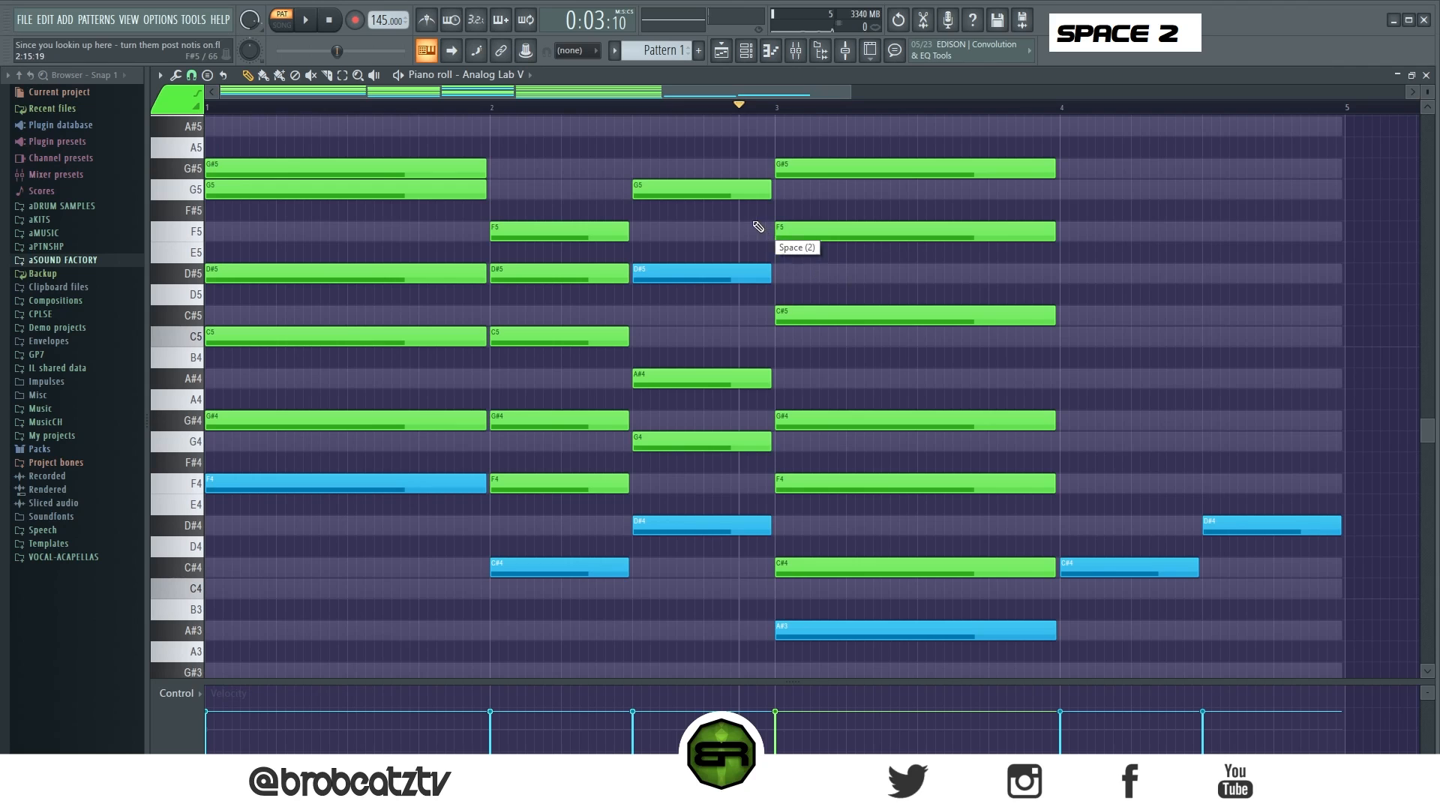
{"action": "scroll", "coordinate": [773, 303], "scroll_direction": "up", "scroll_amount": 1}
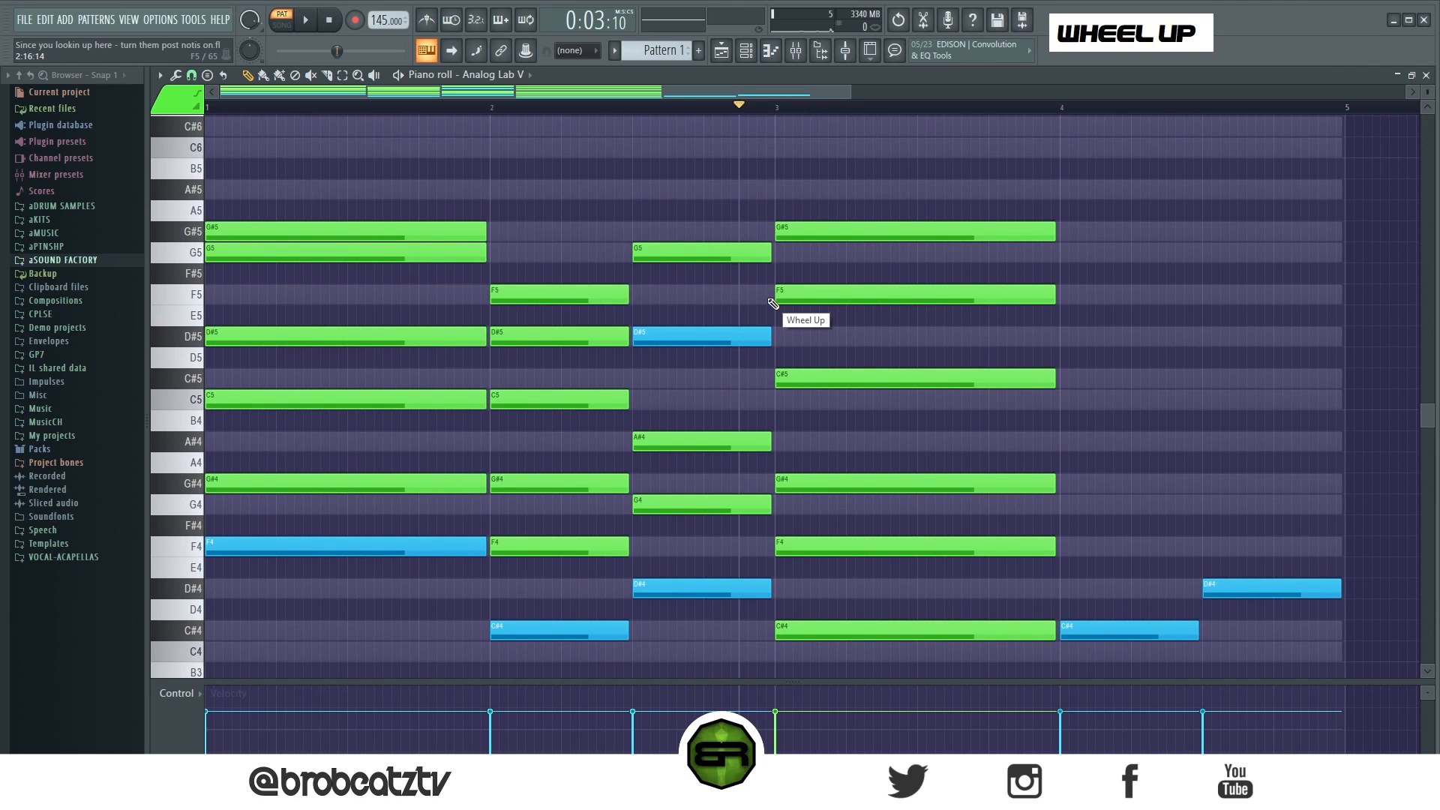
{"action": "key", "text": "space"}
{"action": "key", "text": "space"}
{"action": "key", "text": "space"}
{"action": "key", "text": "space"}
Step: Duplicate the A#4 note of the second bar 2 chord one octave up as A#5
{"action": "mouse_move", "coordinate": [708, 411]}
{"action": "left_mouse_down"}
{"action": "mouse_move", "coordinate": [715, 471]}
{"action": "mouse_move", "coordinate": [706, 441]}
{"action": "mouse_move", "coordinate": [660, 443]}
{"action": "left_mouse_up"}
{"action": "key", "text": "ctrl+Up"}
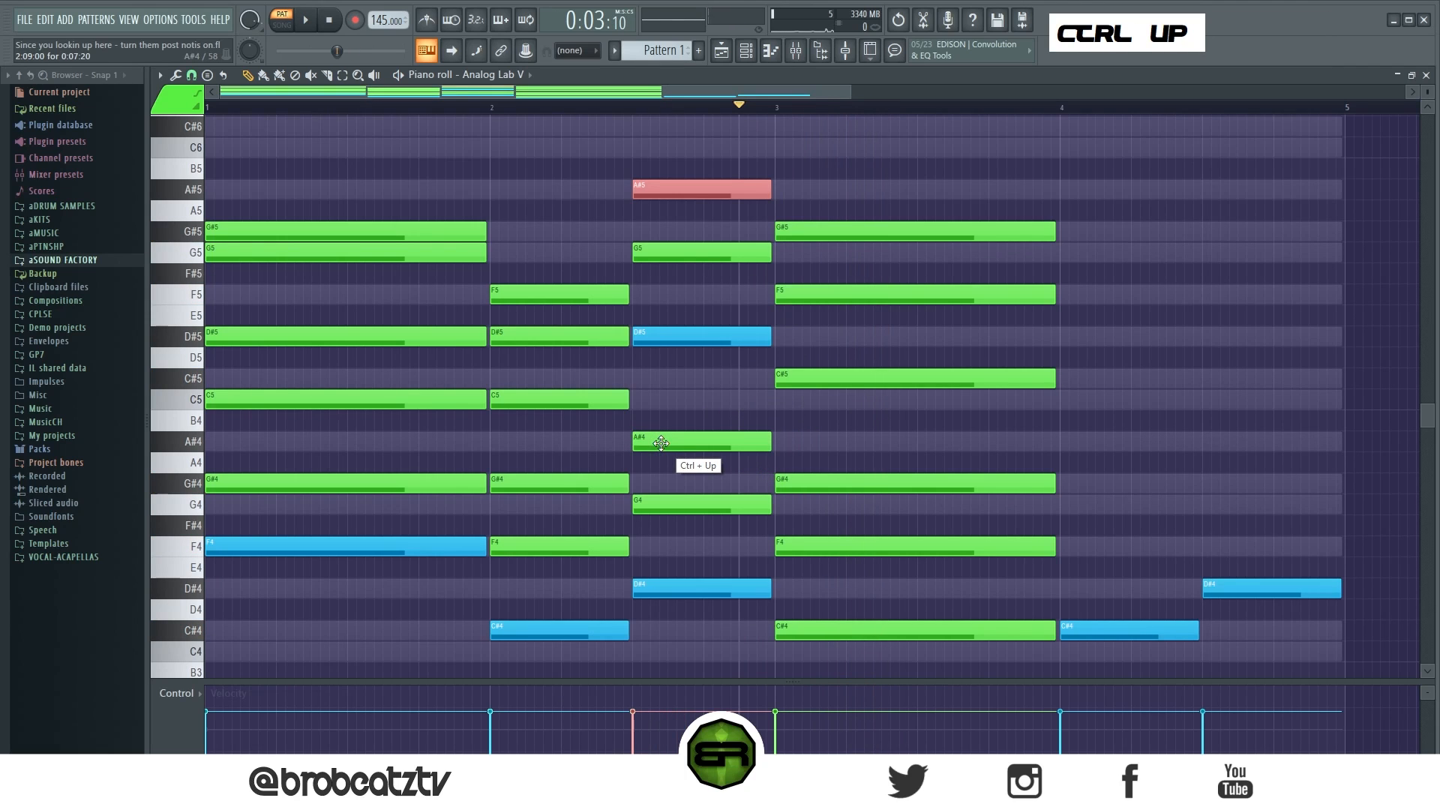
{"action": "right_click", "coordinate": [870, 167]}
Step: Highlight the top notes A#5 in bar 2 and G#5 in bar 3, and play from the second half of bar 2
{"action": "left_click", "coordinate": [740, 189], "text": "ctrl+shift"}
{"action": "left_click", "coordinate": [814, 229], "text": "ctrl+shift"}
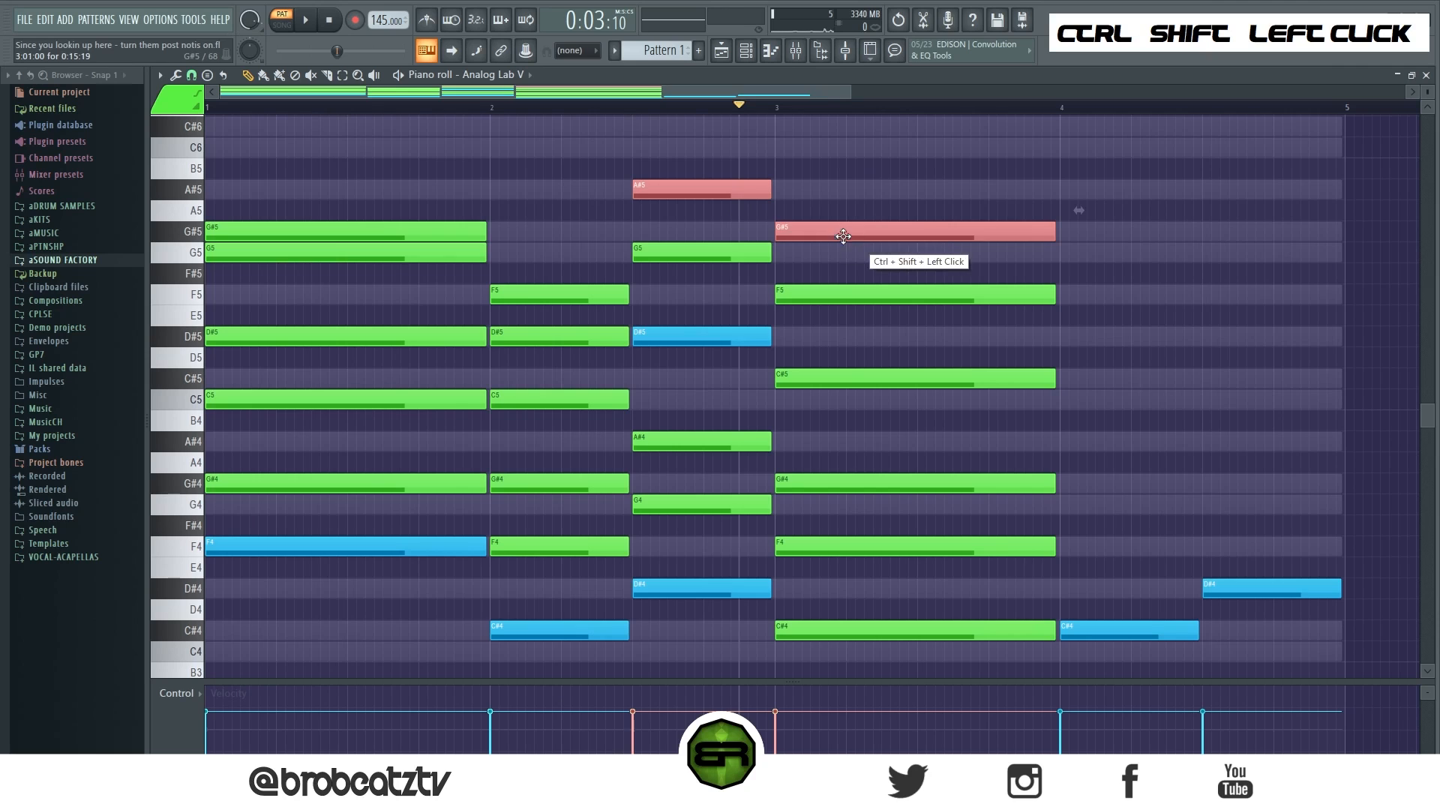
{"action": "right_click", "coordinate": [641, 162]}
{"action": "key", "text": "space"}
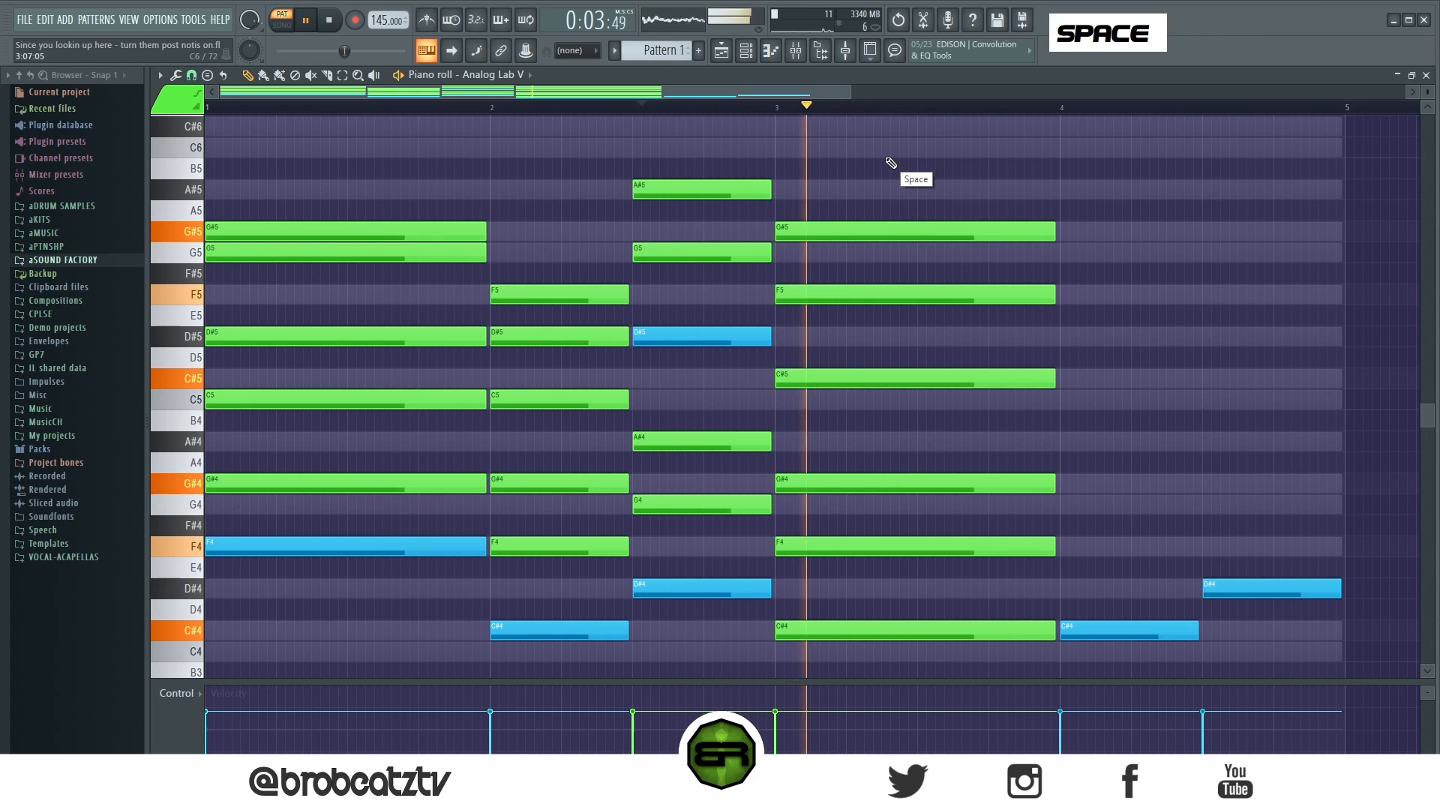
{"action": "key", "text": "space"}
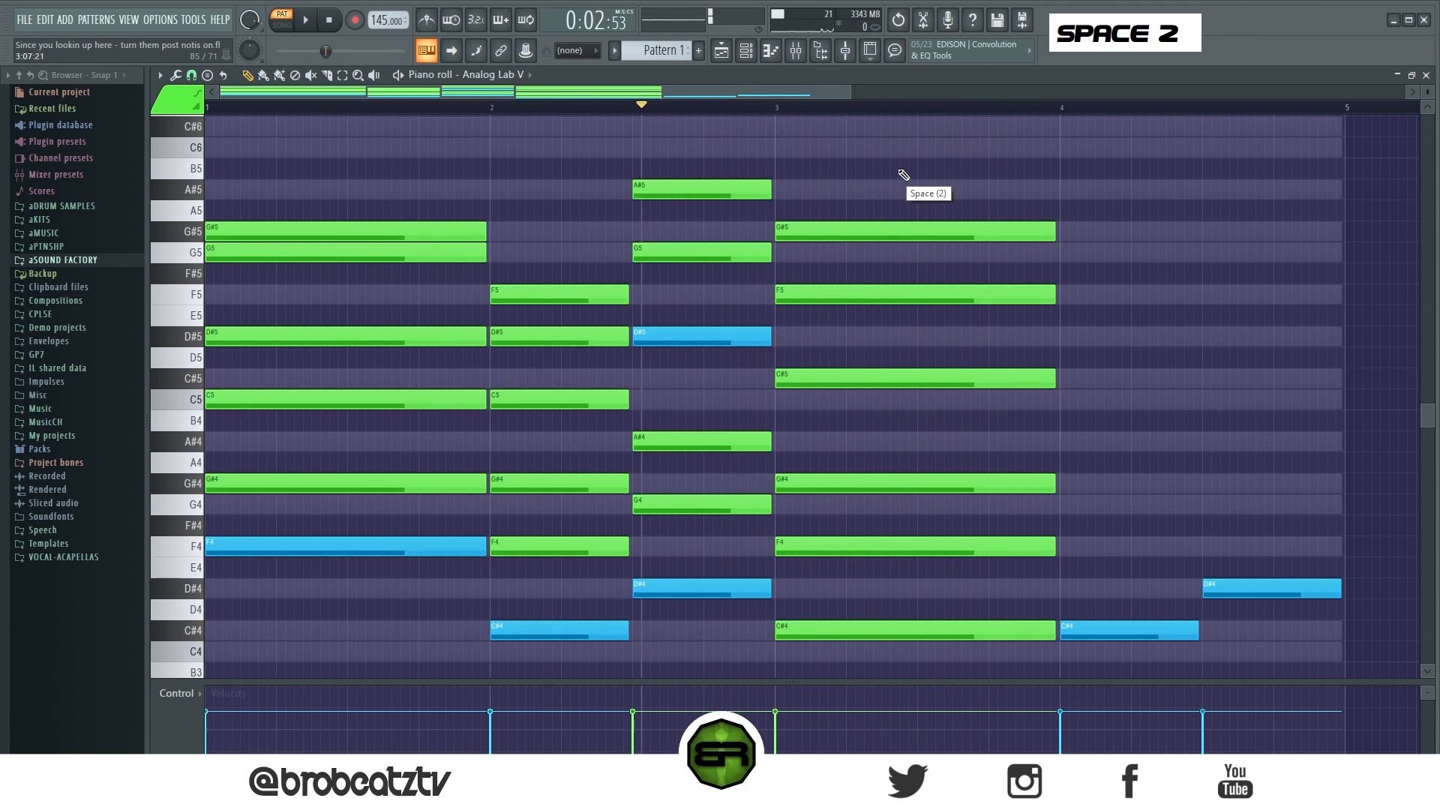
Step: Delete the C#4 and D#4 root notes in bar 4 and copy both bar 2 chords into bar 4
{"action": "scroll", "coordinate": [1205, 546], "scroll_direction": "down", "scroll_amount": 3}
{"action": "right_click", "coordinate": [1245, 526]}
{"action": "right_click", "coordinate": [1155, 569]}
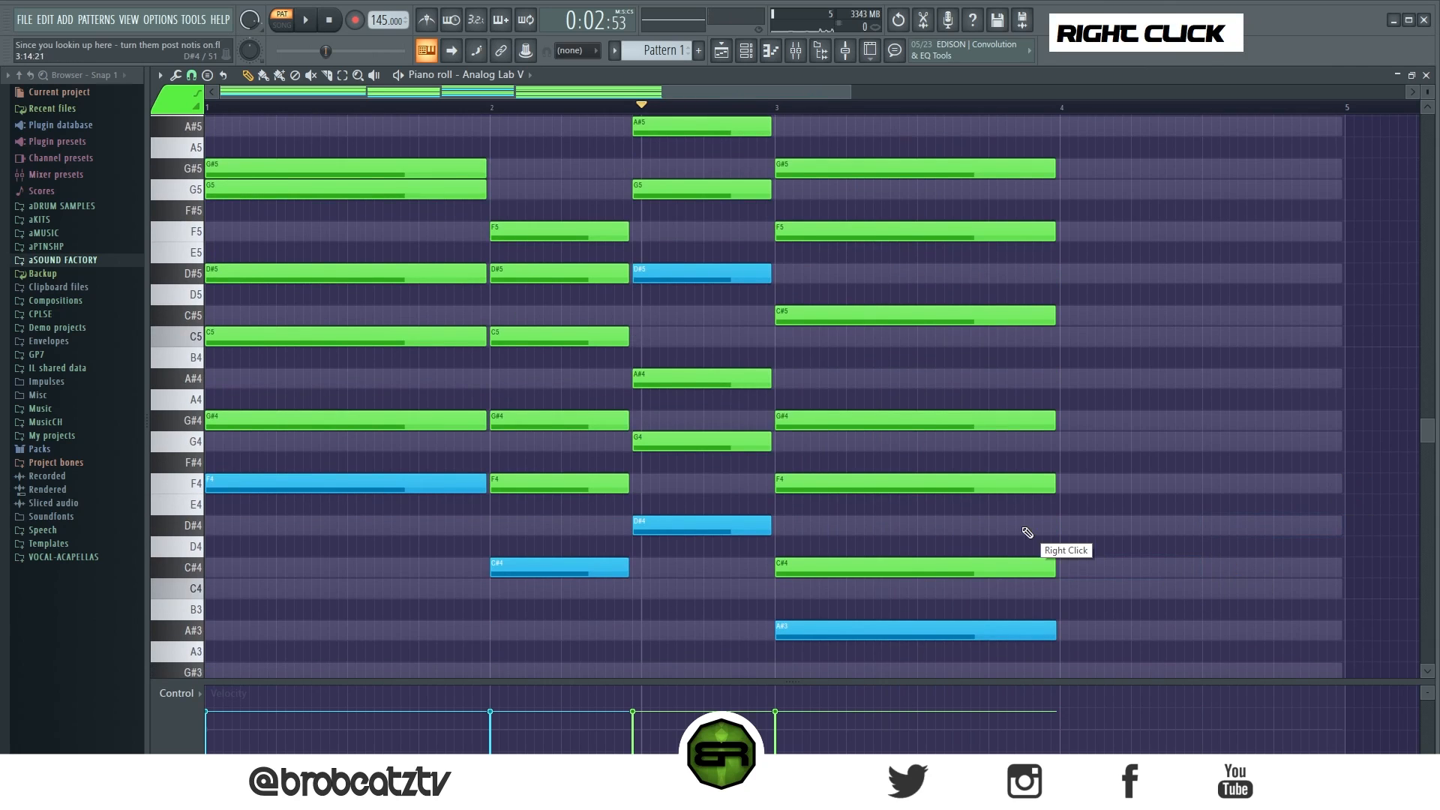
{"action": "scroll", "coordinate": [1027, 532], "scroll_direction": "up", "scroll_amount": 3}
{"action": "left_click_drag", "start_coordinate": [722, 158], "coordinate": [1108, 626], "text": "ctrl"}
{"action": "right_click", "coordinate": [1104, 596]}
{"action": "left_click_drag", "start_coordinate": [1237, 639], "coordinate": [1137, 185], "text": "ctrl"}
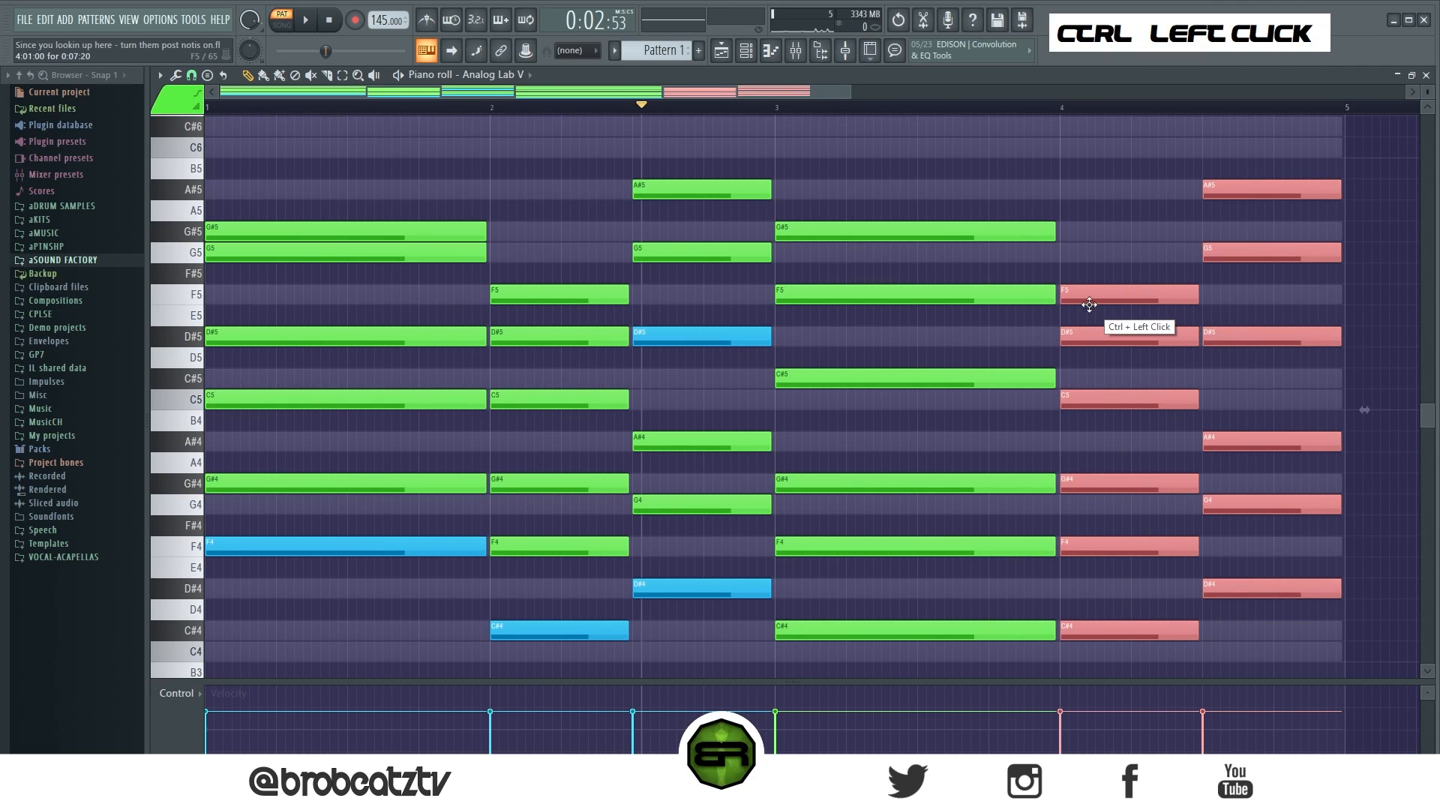
{"action": "left_click", "coordinate": [1094, 304]}
Step: Audition each chord of the four-bar progression in order, from bar 1 through the last chord of bar 4
{"action": "scroll", "coordinate": [1094, 304], "scroll_direction": "down", "scroll_amount": 3}
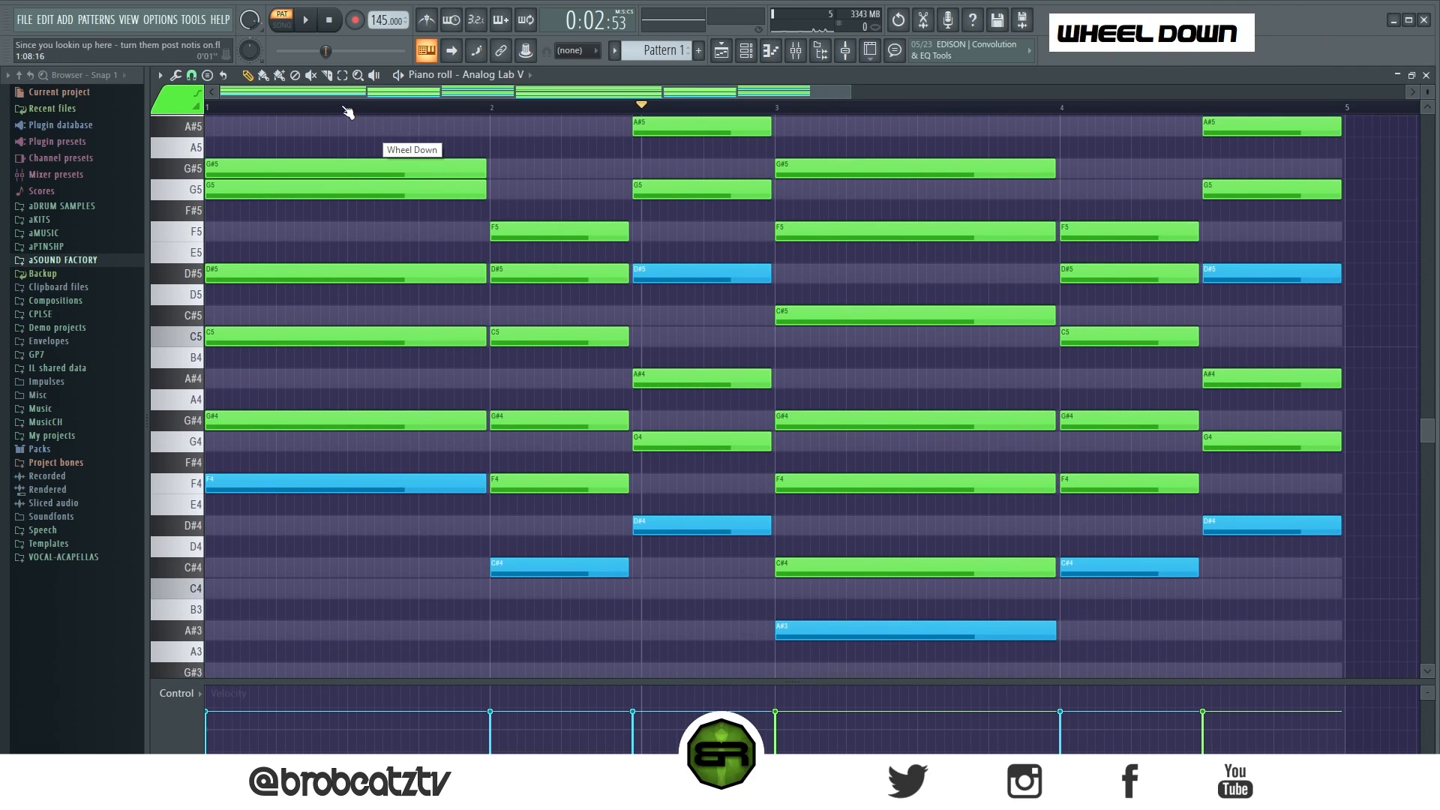
{"action": "right_click", "coordinate": [331, 186], "text": "alt"}
{"action": "right_click", "coordinate": [529, 229], "text": "alt"}
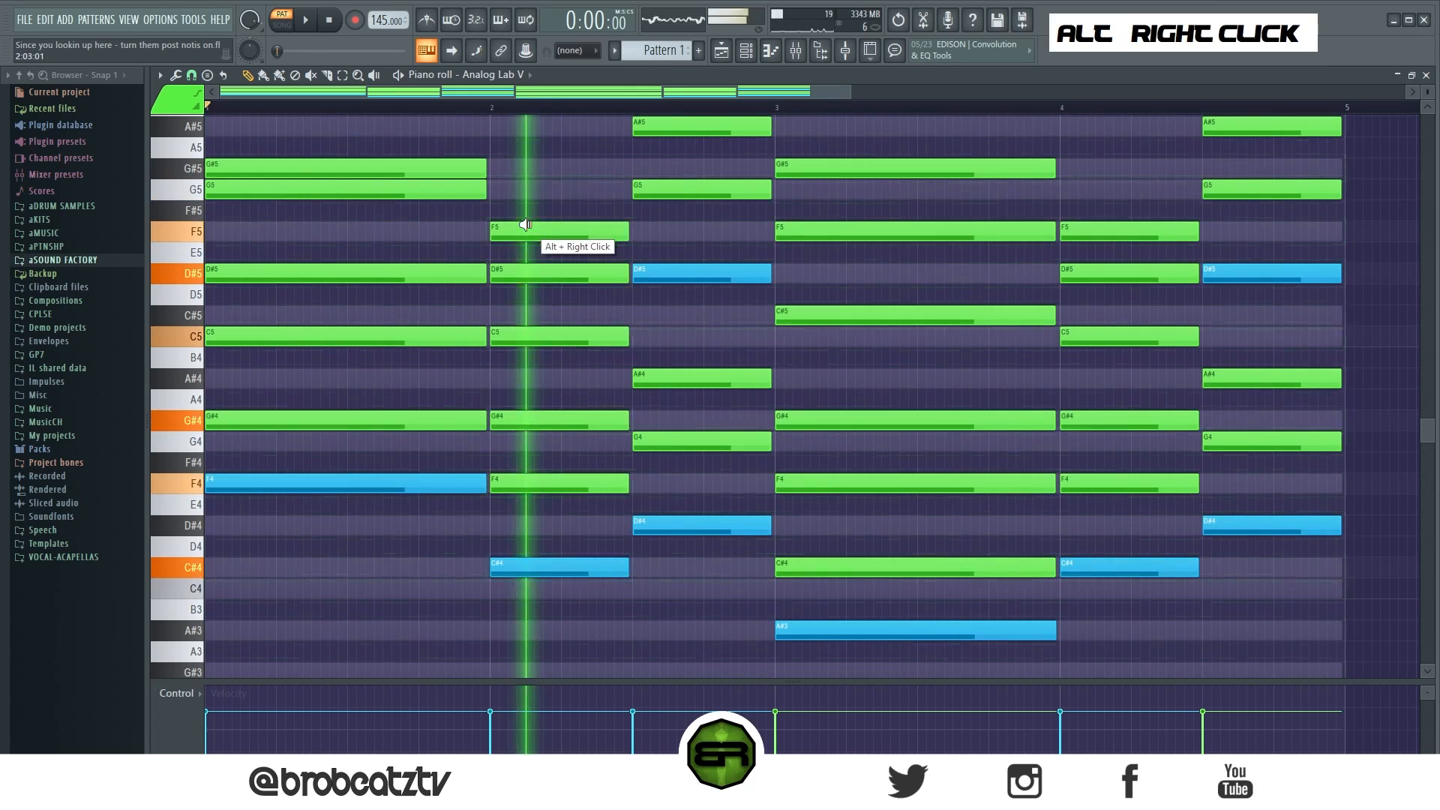
{"action": "right_click", "coordinate": [675, 240], "text": "alt"}
{"action": "right_click", "coordinate": [891, 229], "text": "alt"}
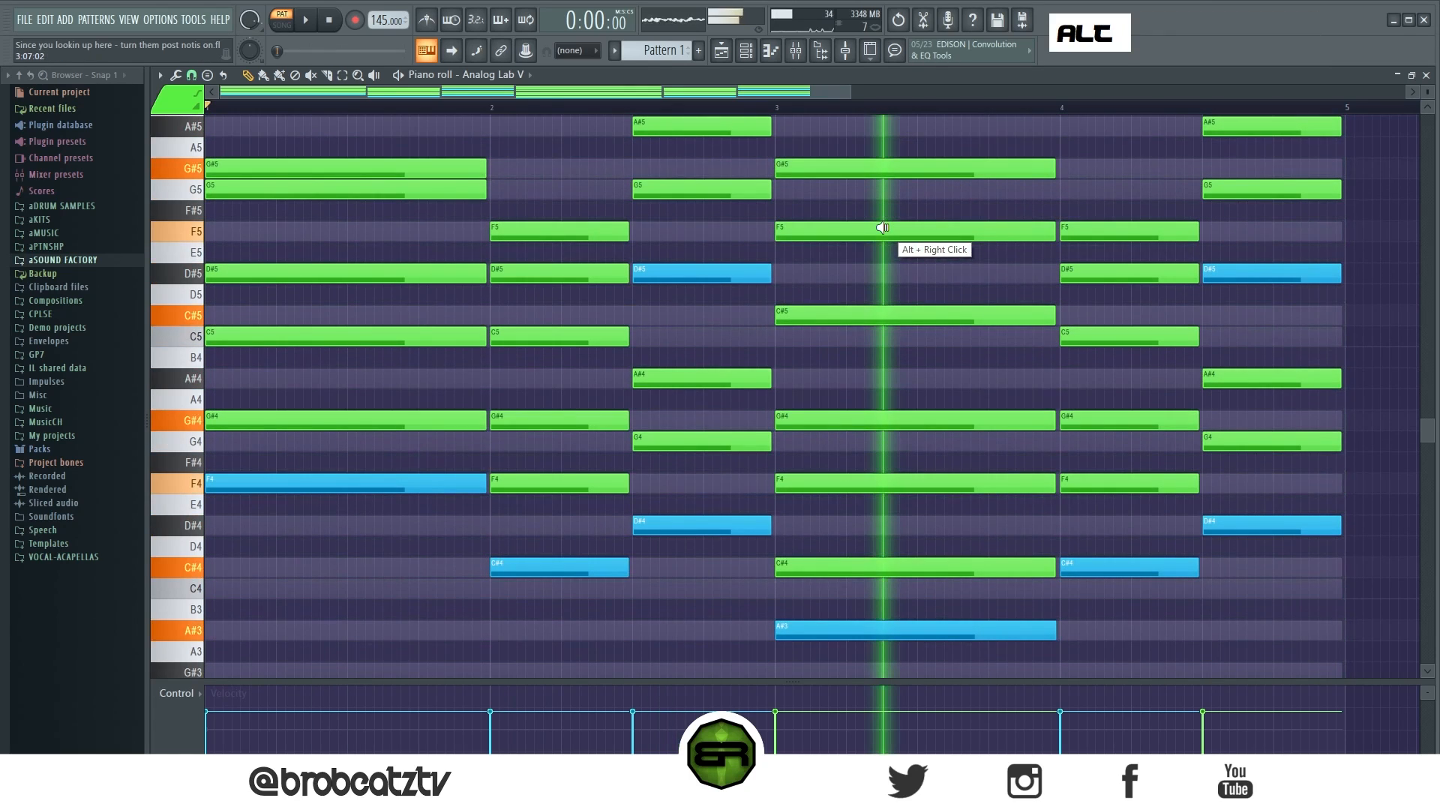
{"action": "right_click", "coordinate": [1126, 258], "text": "alt"}
{"action": "right_click", "coordinate": [1256, 270], "text": "alt"}
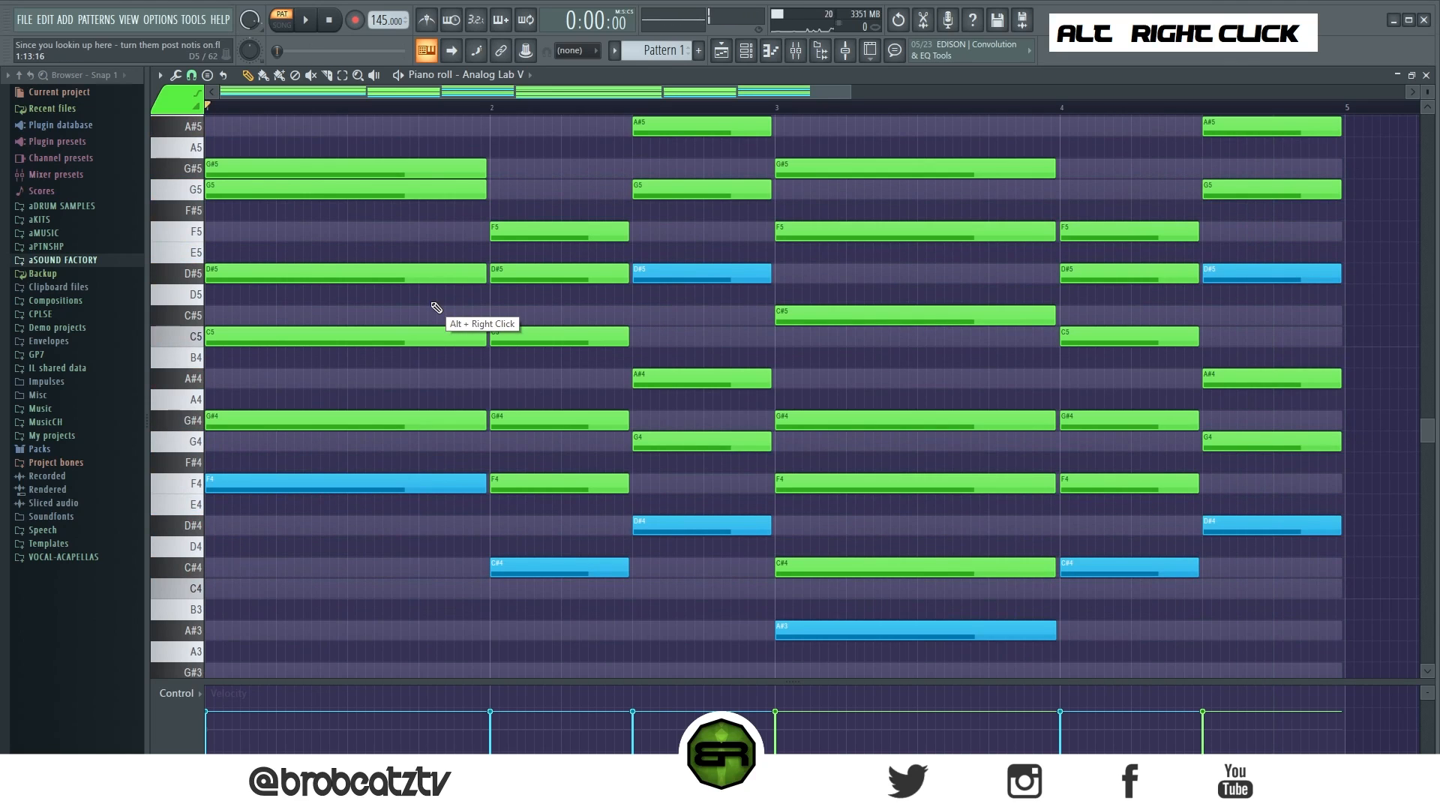
{"action": "left_click_drag", "start_coordinate": [555, 300], "coordinate": [582, 180]}
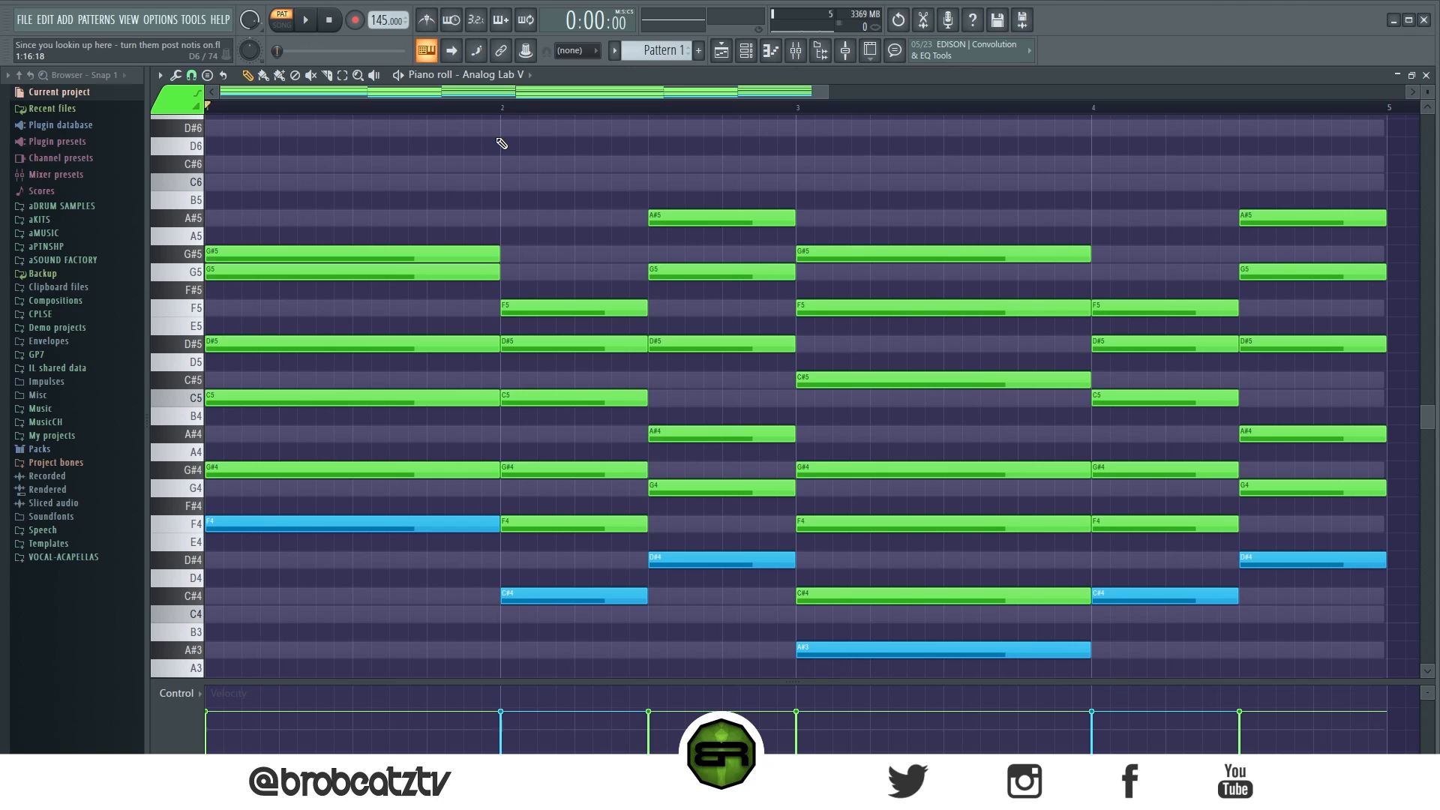
{"action": "left_click_drag", "start_coordinate": [216, 197], "coordinate": [194, 653]}
{"action": "right_click", "coordinate": [566, 247]}
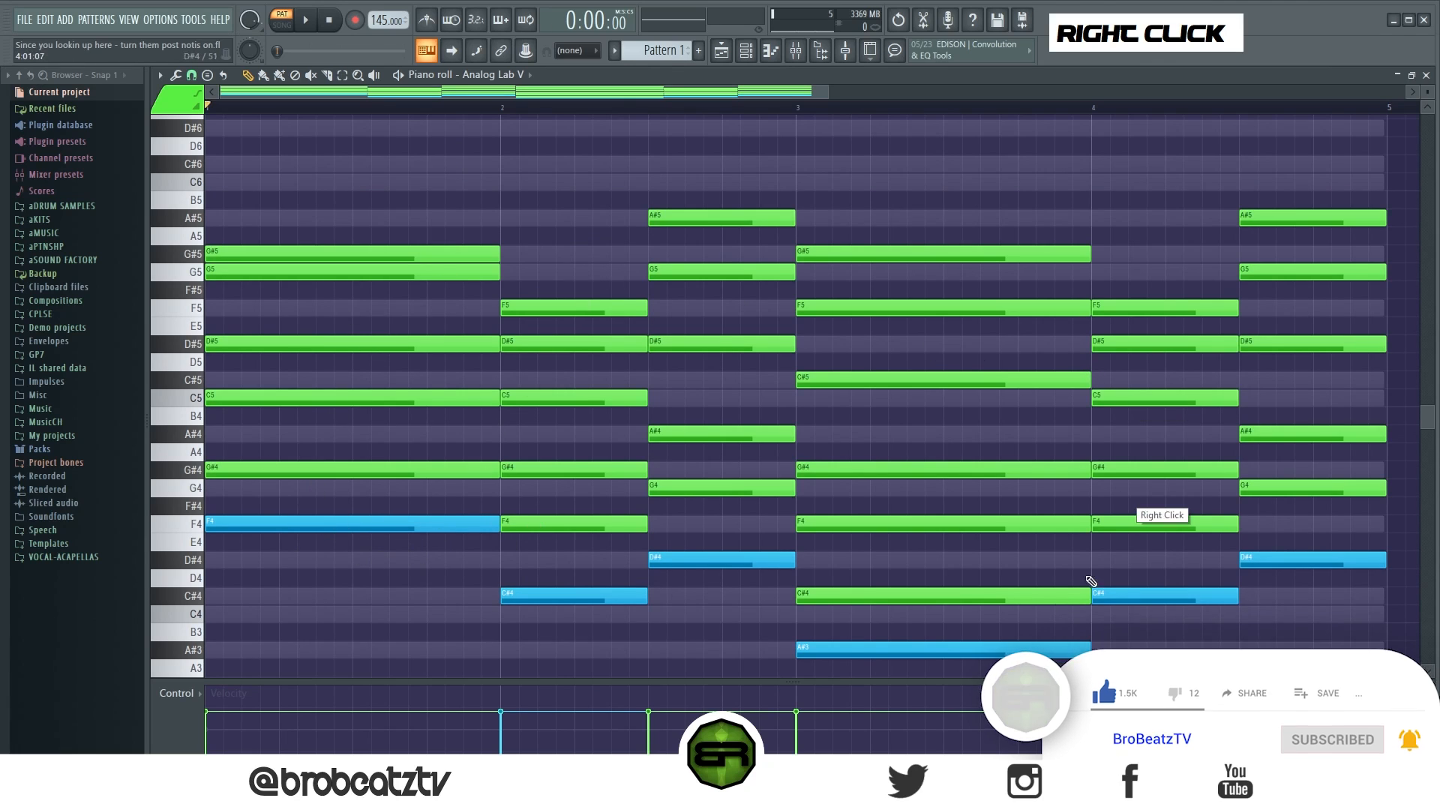
{"action": "left_click_drag", "start_coordinate": [938, 380], "coordinate": [574, 308]}
Step: Select all notes of the progression, discard their lengths so every chord becomes a short stab, and clear the selection
{"action": "key", "text": "ctrl+a"}
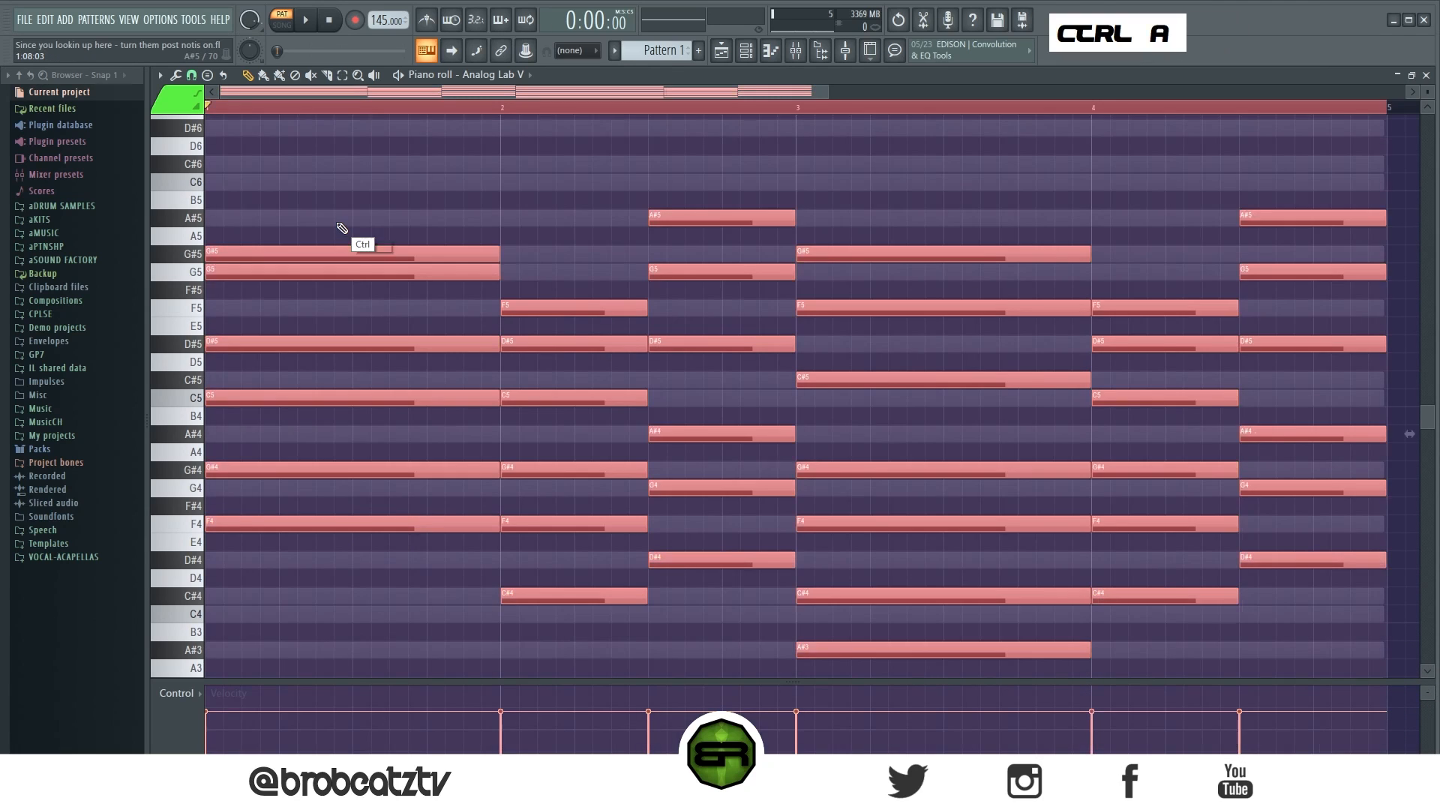
{"action": "key", "text": "shift"}
{"action": "key", "text": "d"}
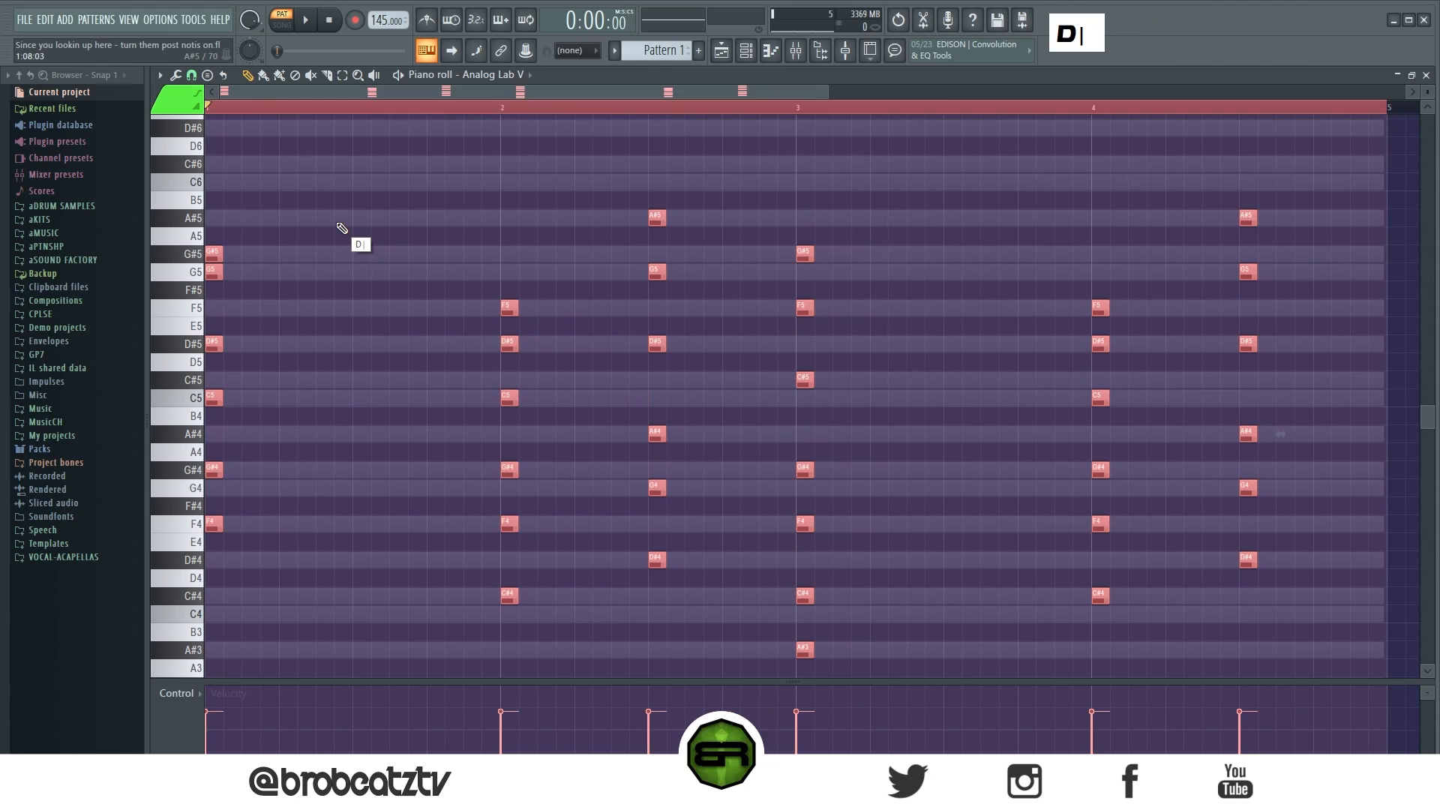
{"action": "right_click", "coordinate": [352, 219]}
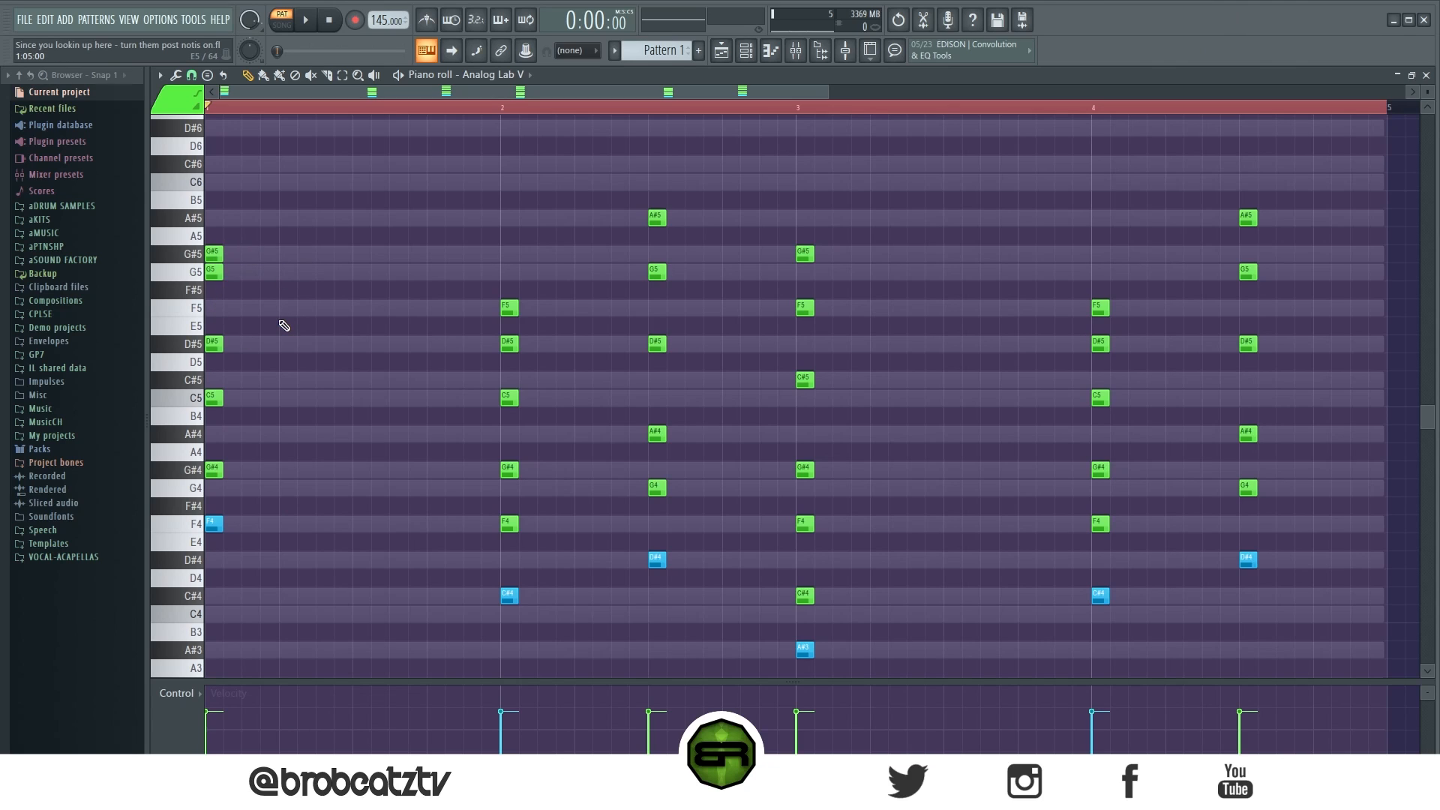
{"action": "left_click_drag", "start_coordinate": [229, 259], "coordinate": [302, 259]}
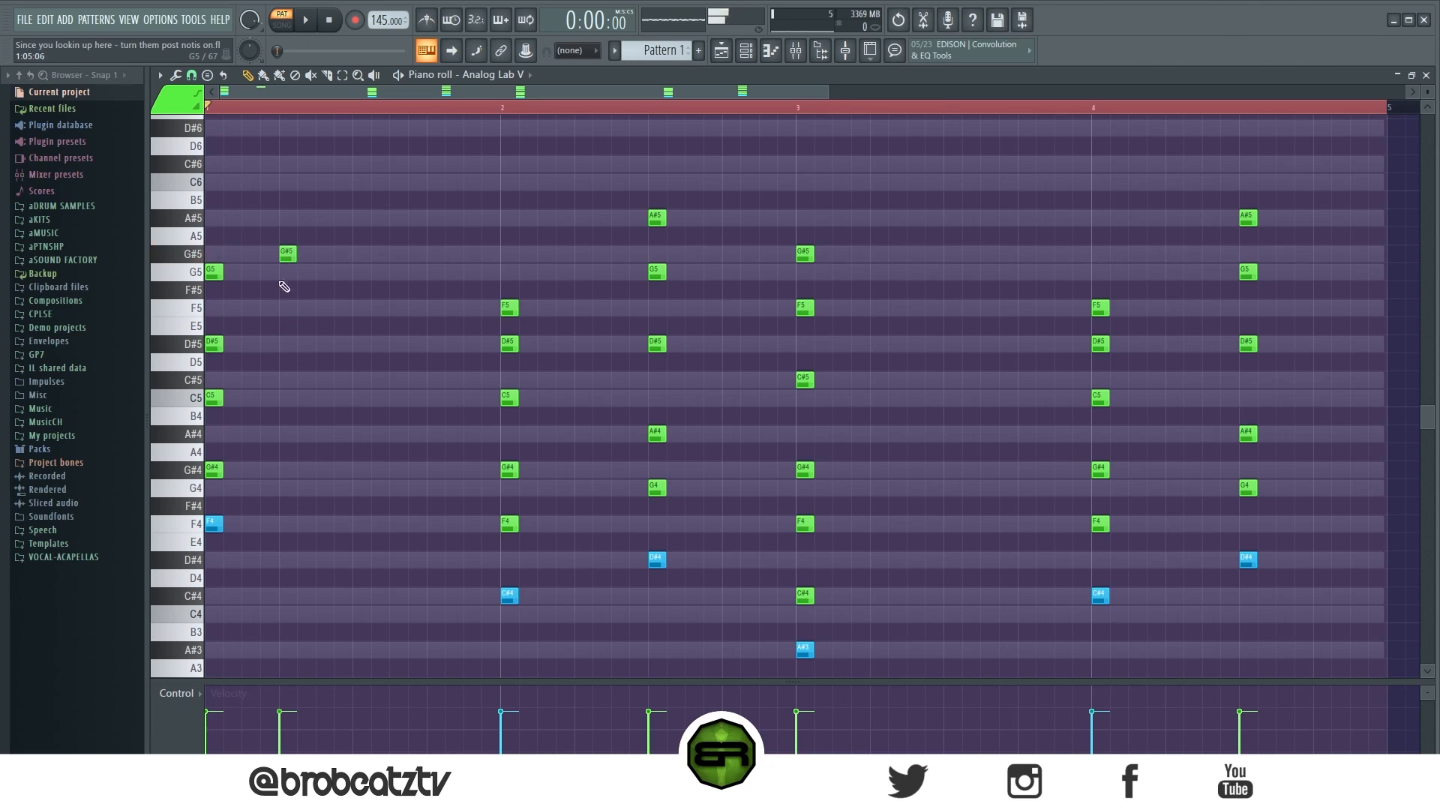
{"action": "left_click_drag", "start_coordinate": [214, 345], "coordinate": [246, 345]}
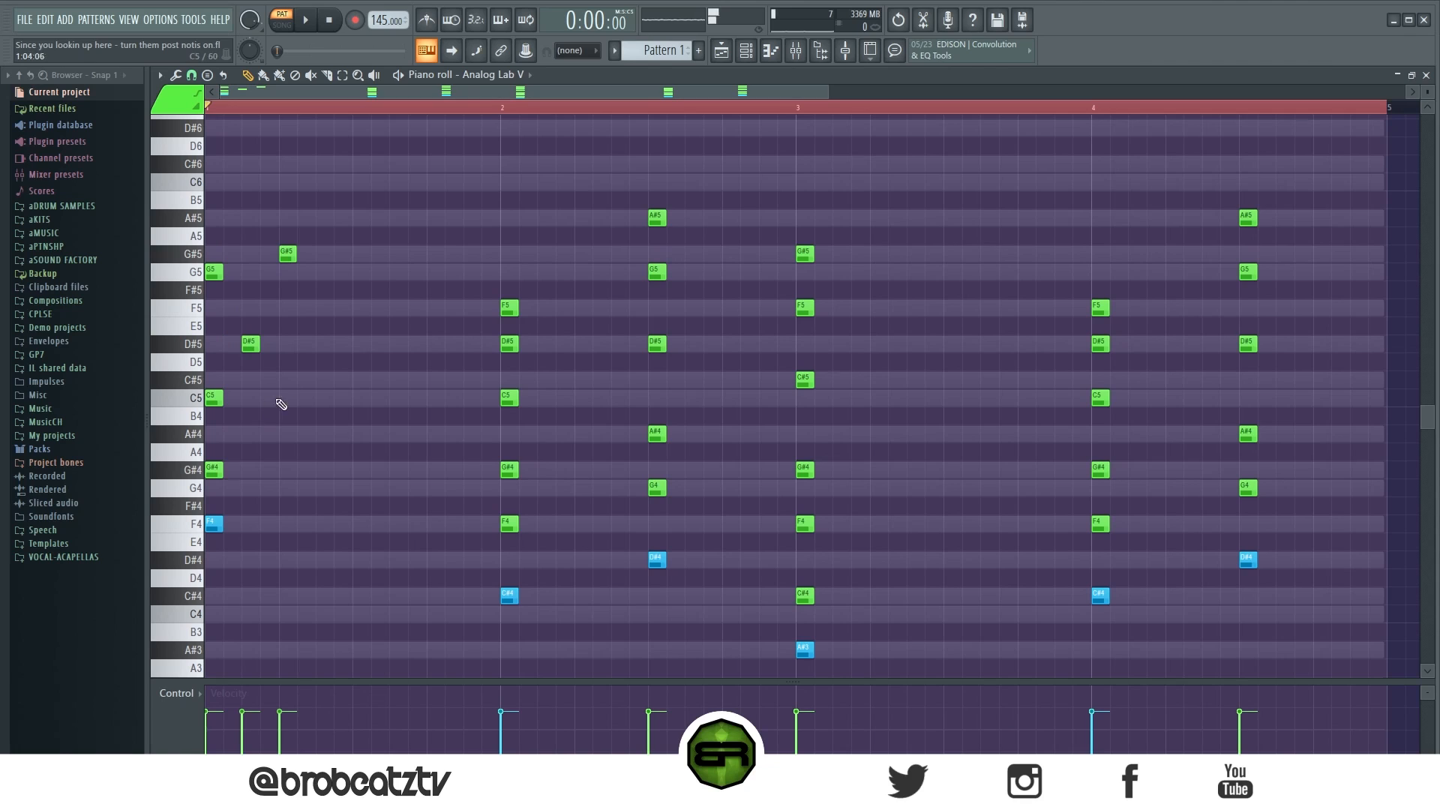
{"action": "left_click_drag", "start_coordinate": [411, 212], "coordinate": [274, 253]}
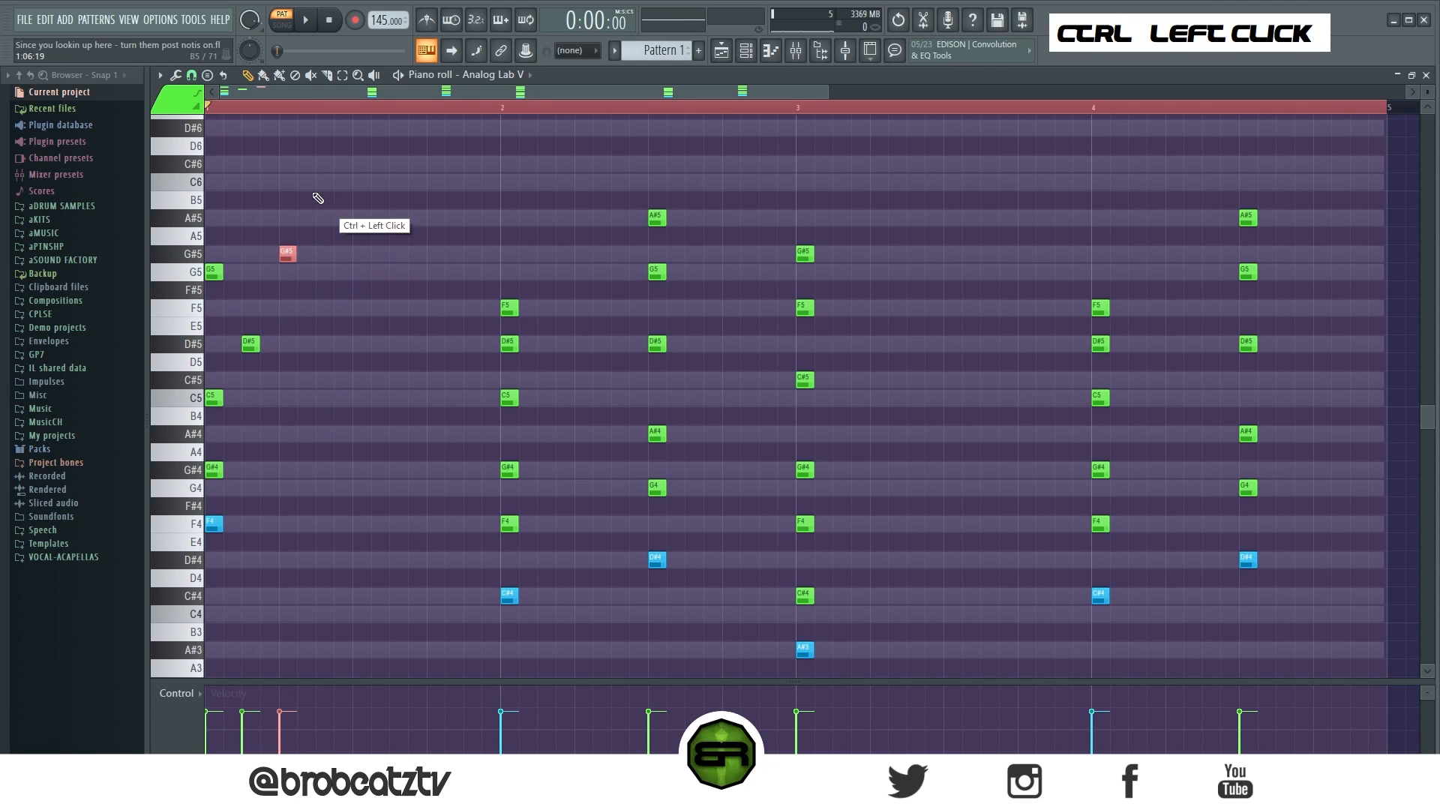
{"action": "left_click_drag", "start_coordinate": [293, 254], "coordinate": [287, 122], "text": "shift"}
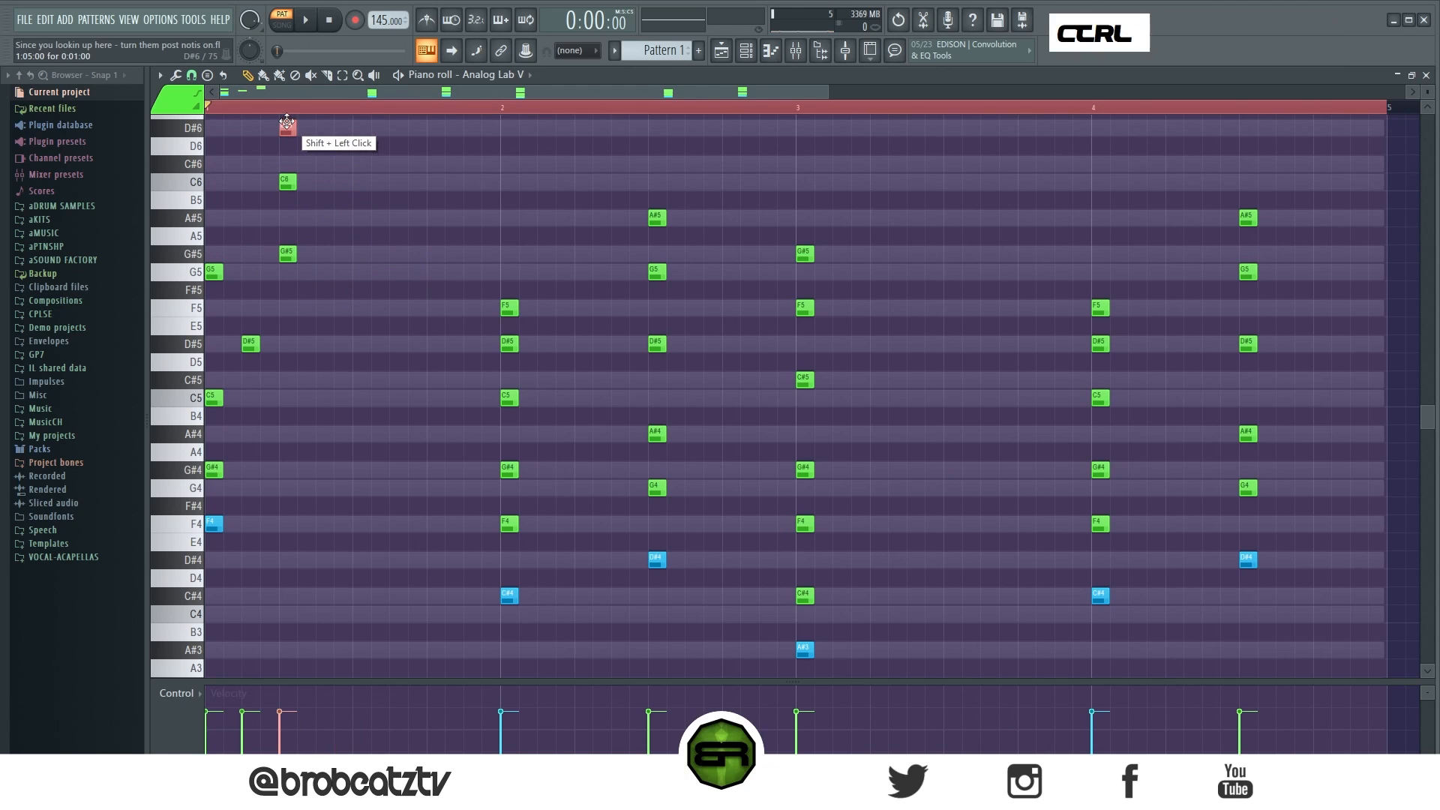
{"action": "key", "text": "ctrl+Down"}
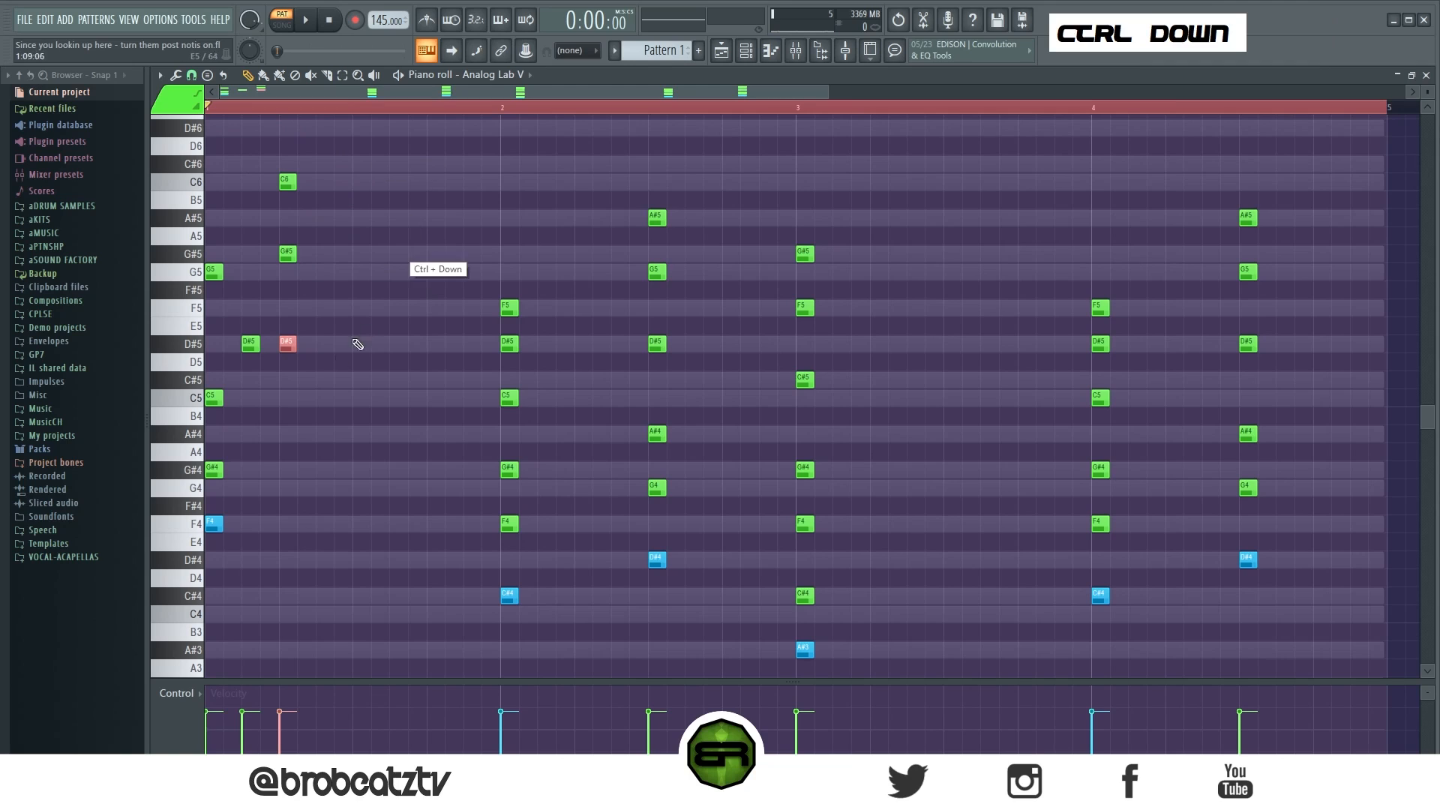
{"action": "left_click_drag", "start_coordinate": [288, 346], "coordinate": [327, 346]}
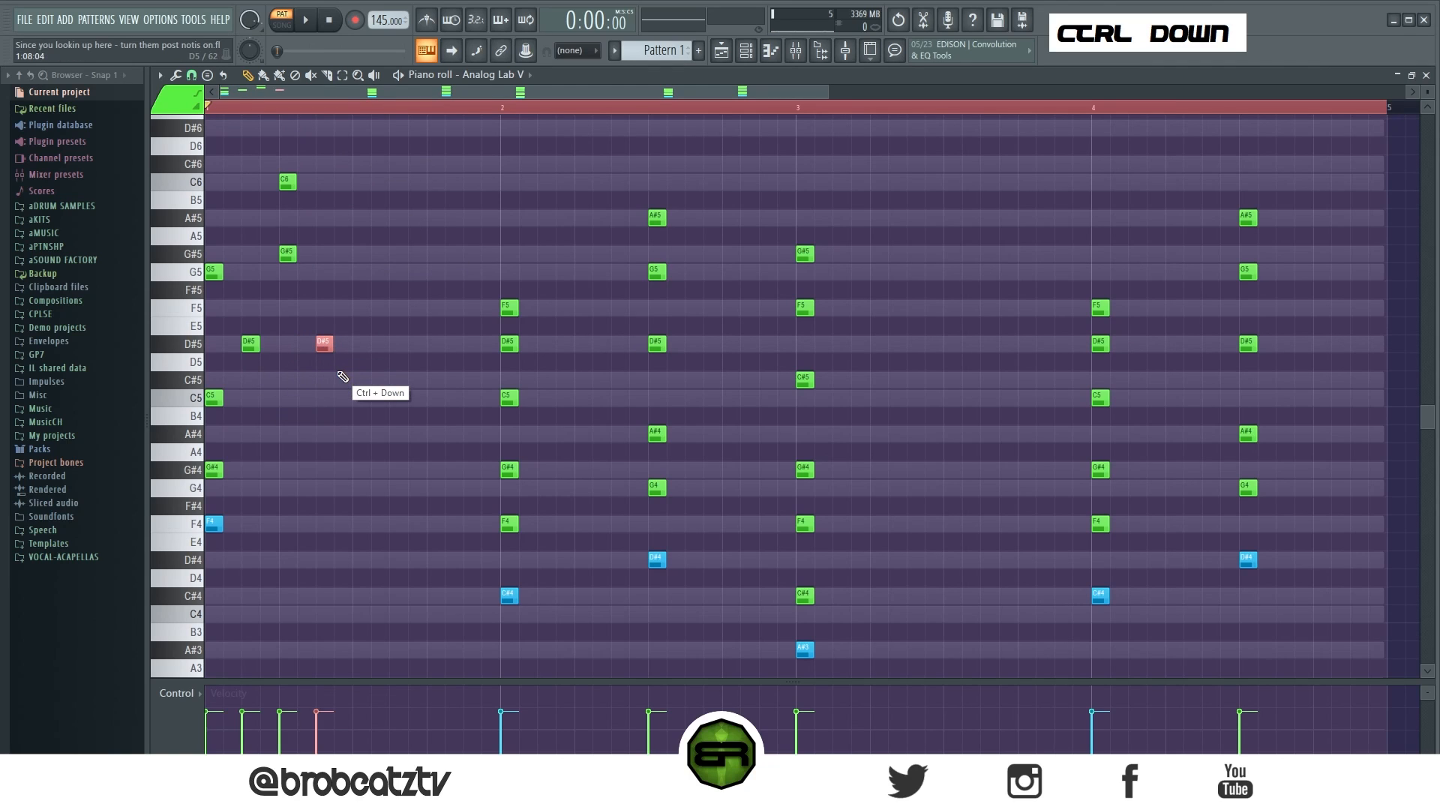
{"action": "right_click", "coordinate": [330, 345]}
{"action": "right_click", "coordinate": [285, 184]}
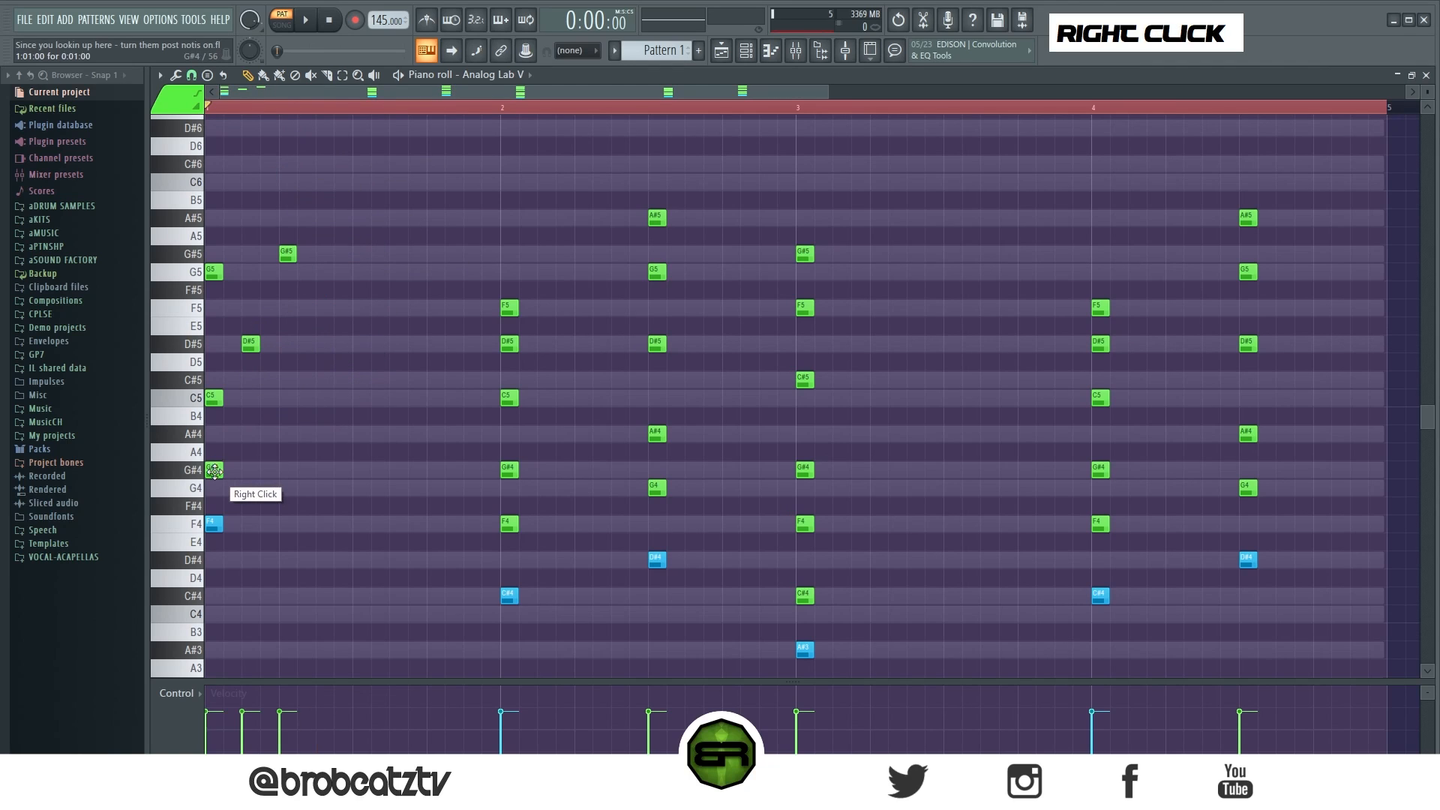
{"action": "left_click_drag", "start_coordinate": [250, 343], "coordinate": [212, 343]}
{"action": "left_click", "coordinate": [276, 254]}
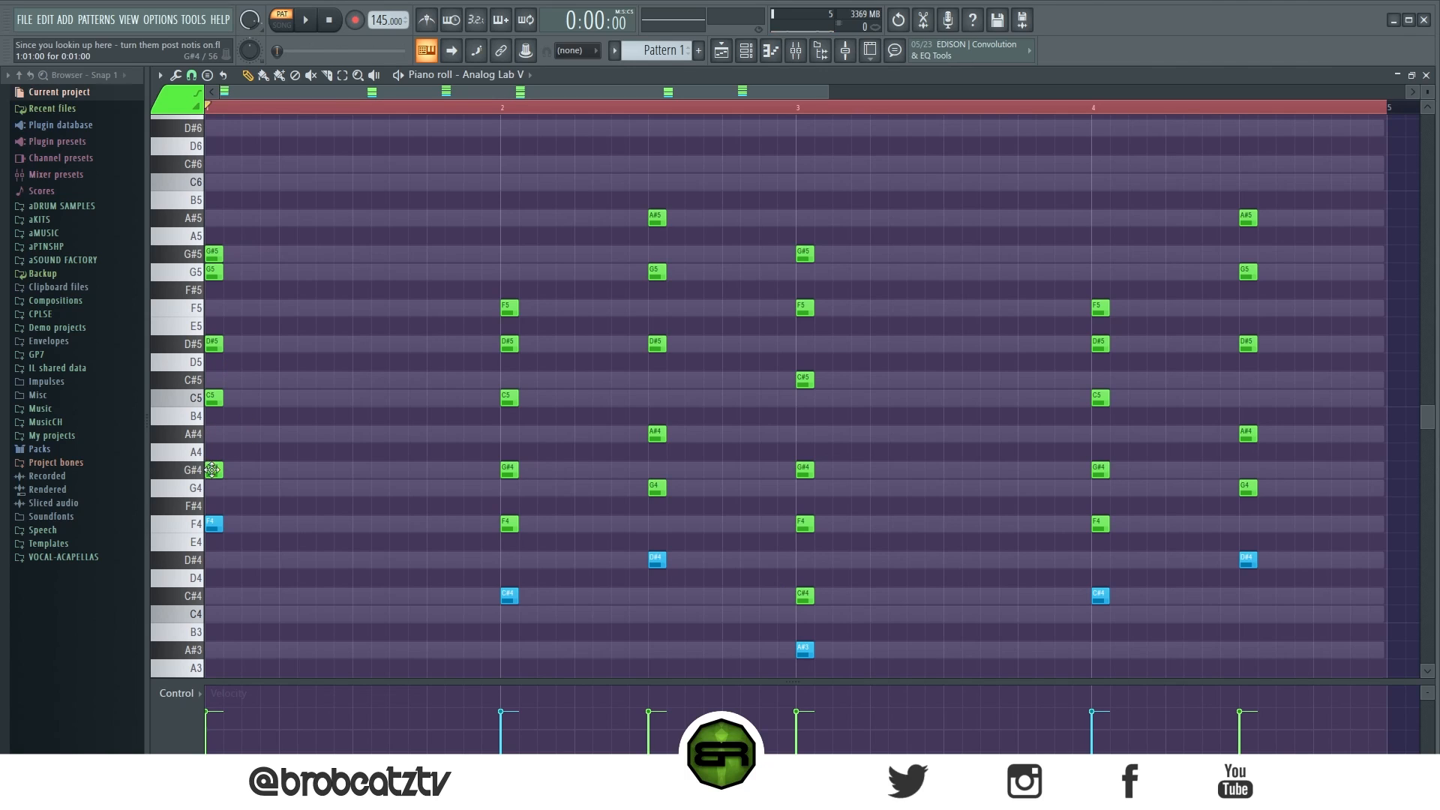
Step: Move the bar 1 chord's G#5 to step 3 and its D#5 to step 7, raising that D#5 an octave to D#6
{"action": "left_click_drag", "start_coordinate": [216, 254], "coordinate": [277, 258]}
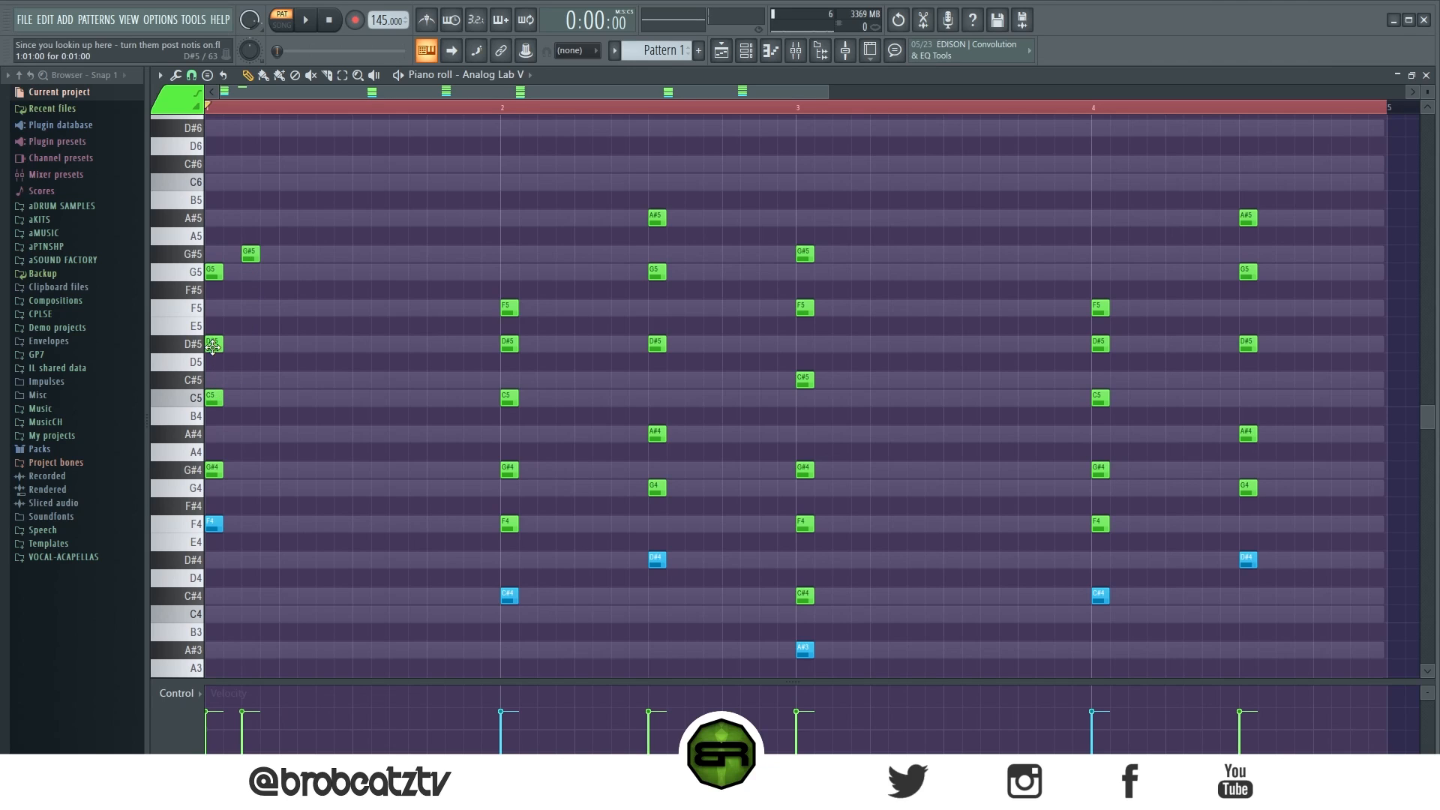
{"action": "left_click_drag", "start_coordinate": [212, 346], "coordinate": [284, 344]}
{"action": "left_click", "coordinate": [327, 344], "text": "ctrl"}
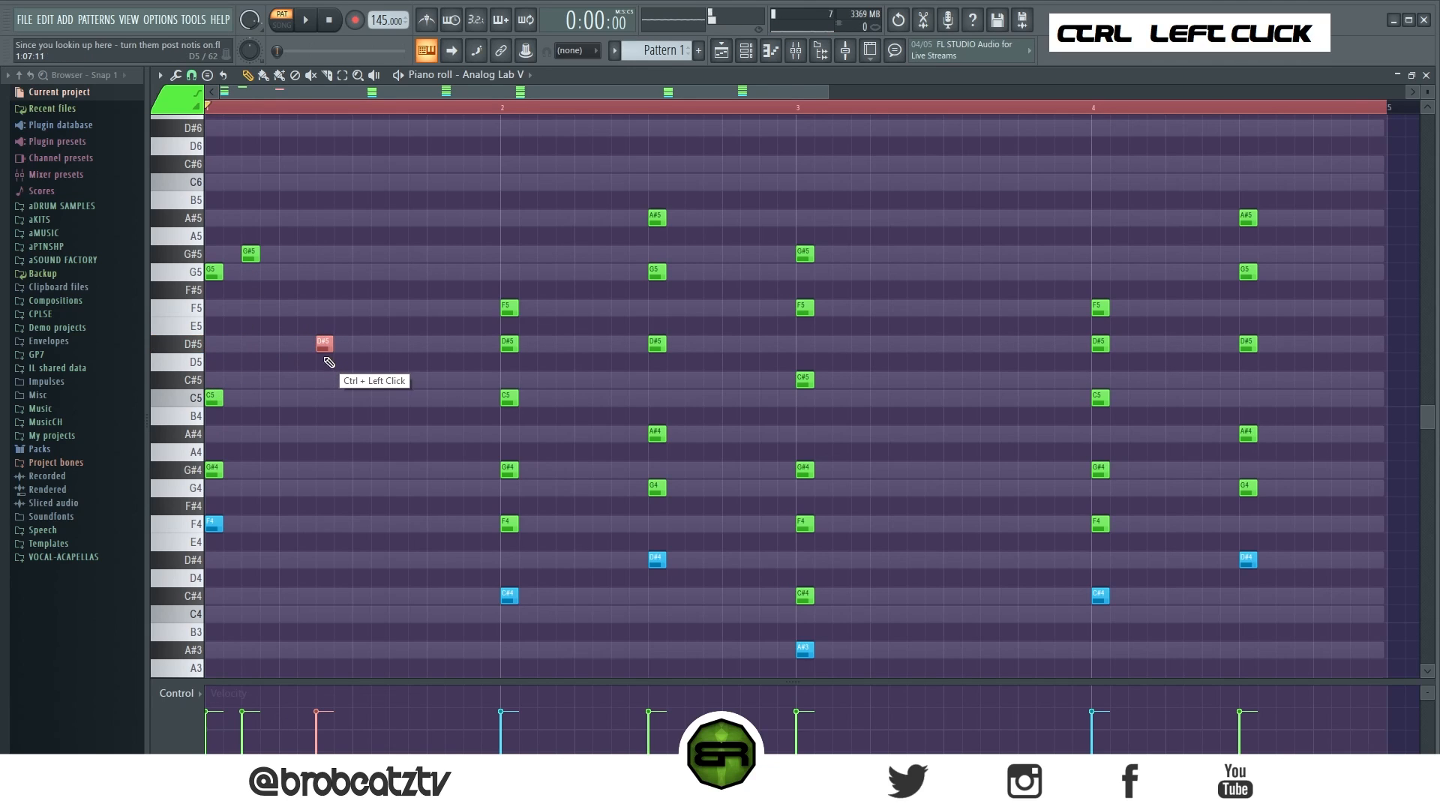
{"action": "key", "text": "ctrl+Up"}
{"action": "right_click", "coordinate": [315, 348]}
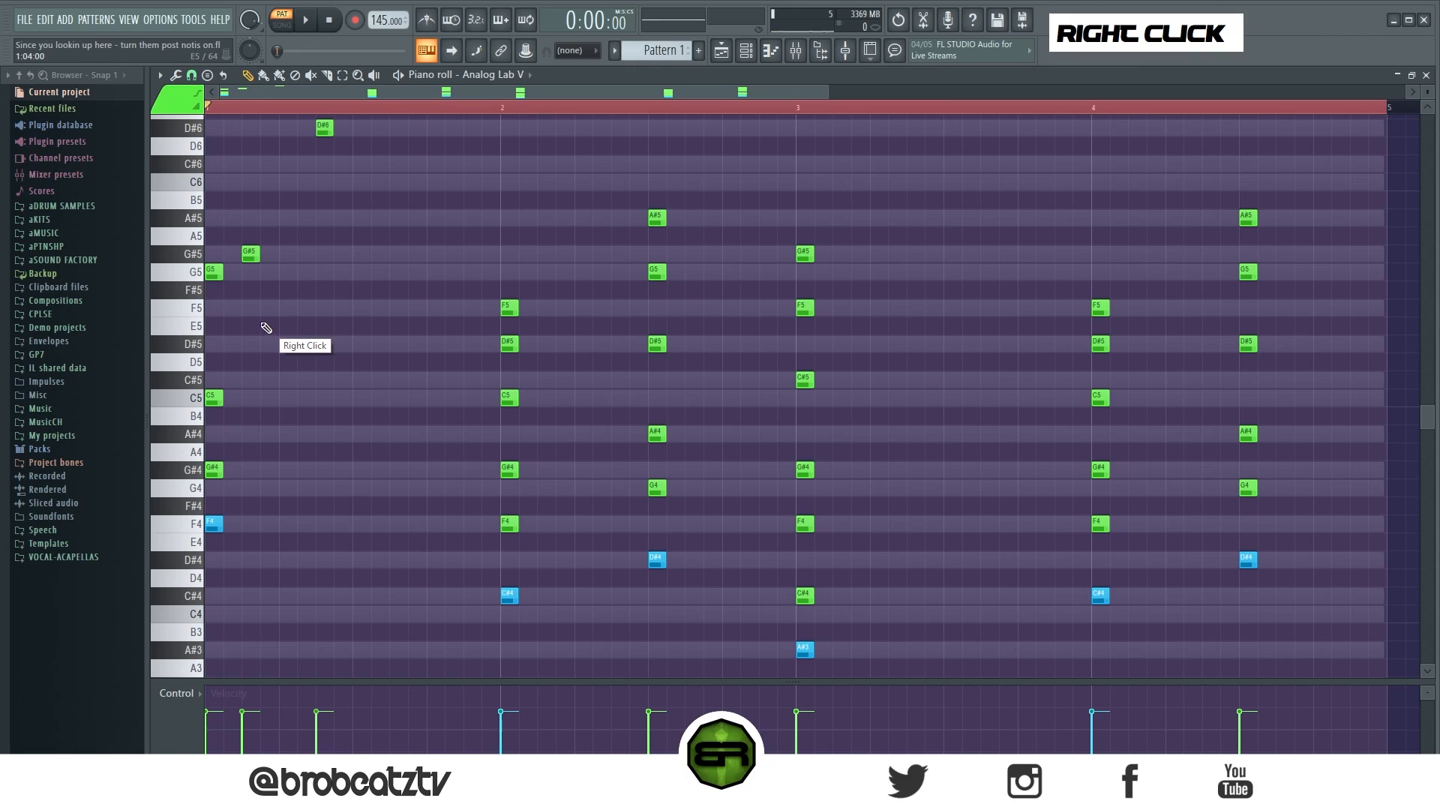
Step: Copy bar 1's G5 and G#5 notes to steps 9 and 11, and delete the G#4 from step 1
{"action": "left_click", "coordinate": [255, 252], "text": "ctrl"}
{"action": "left_click", "coordinate": [213, 273], "text": "ctrl"}
{"action": "left_click_drag", "start_coordinate": [213, 273], "coordinate": [361, 273]}
{"action": "right_click", "coordinate": [348, 416]}
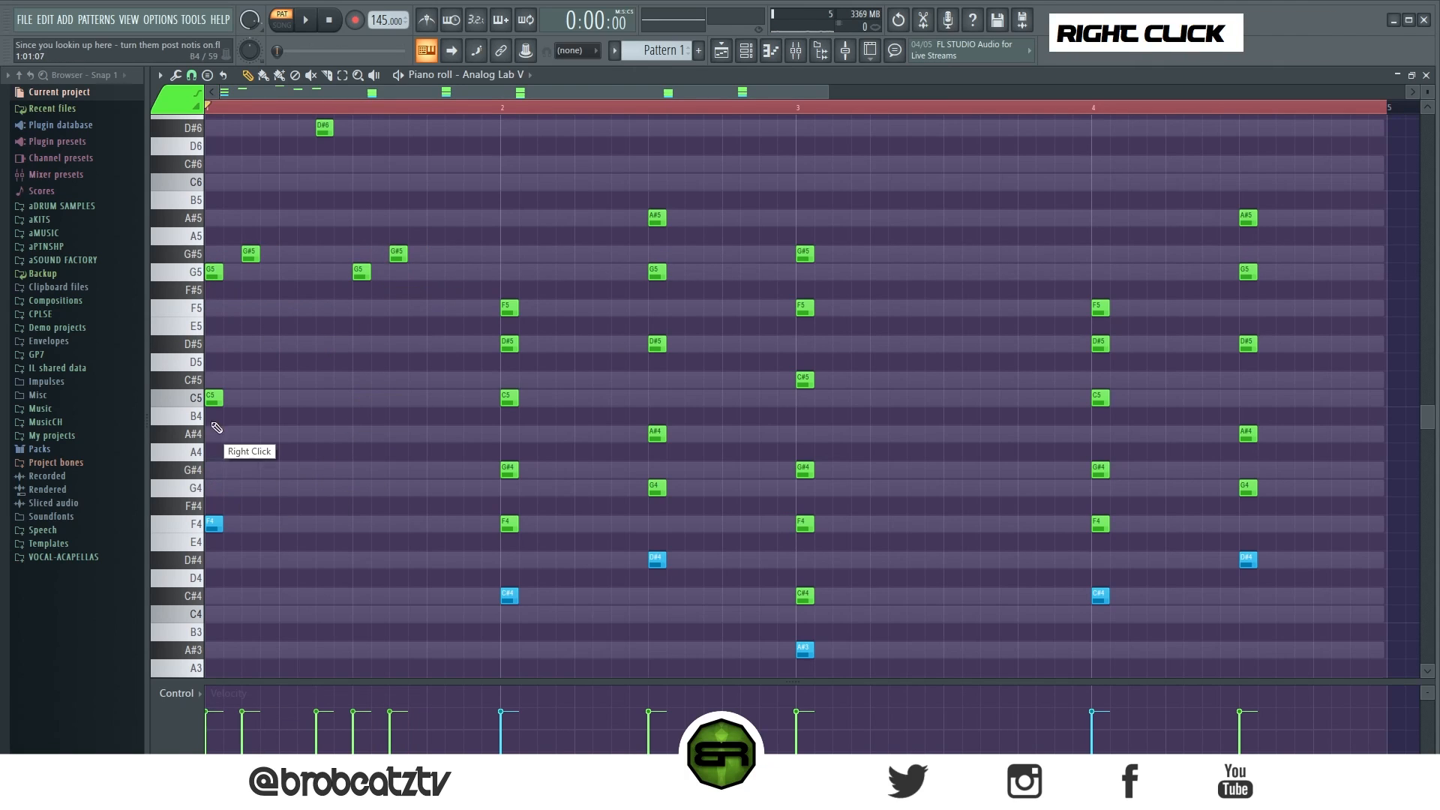
Step: Move bar 1's C5 to step 5 and delete the G5 from step 1
{"action": "left_click_drag", "start_coordinate": [217, 399], "coordinate": [296, 407]}
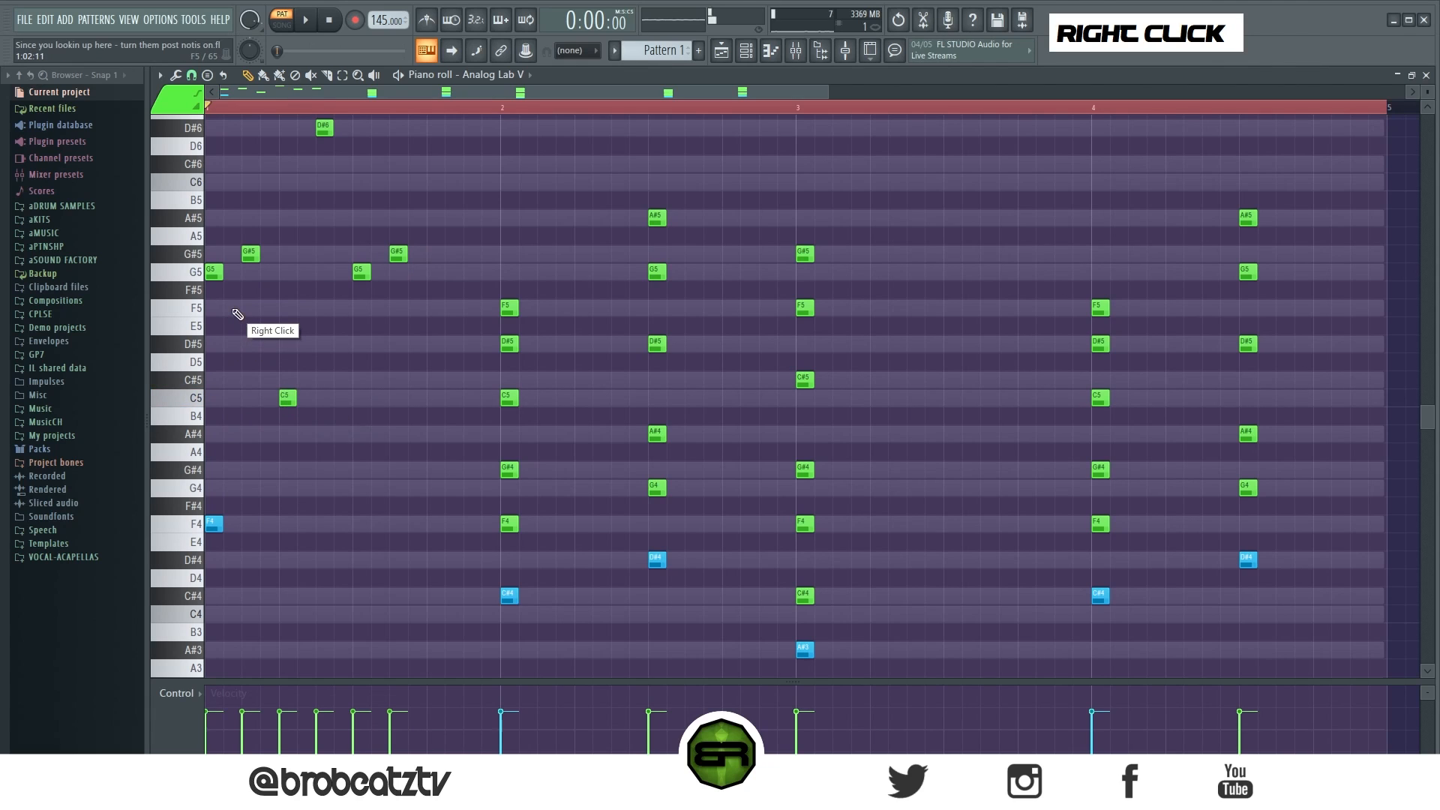
{"action": "right_click", "coordinate": [214, 273]}
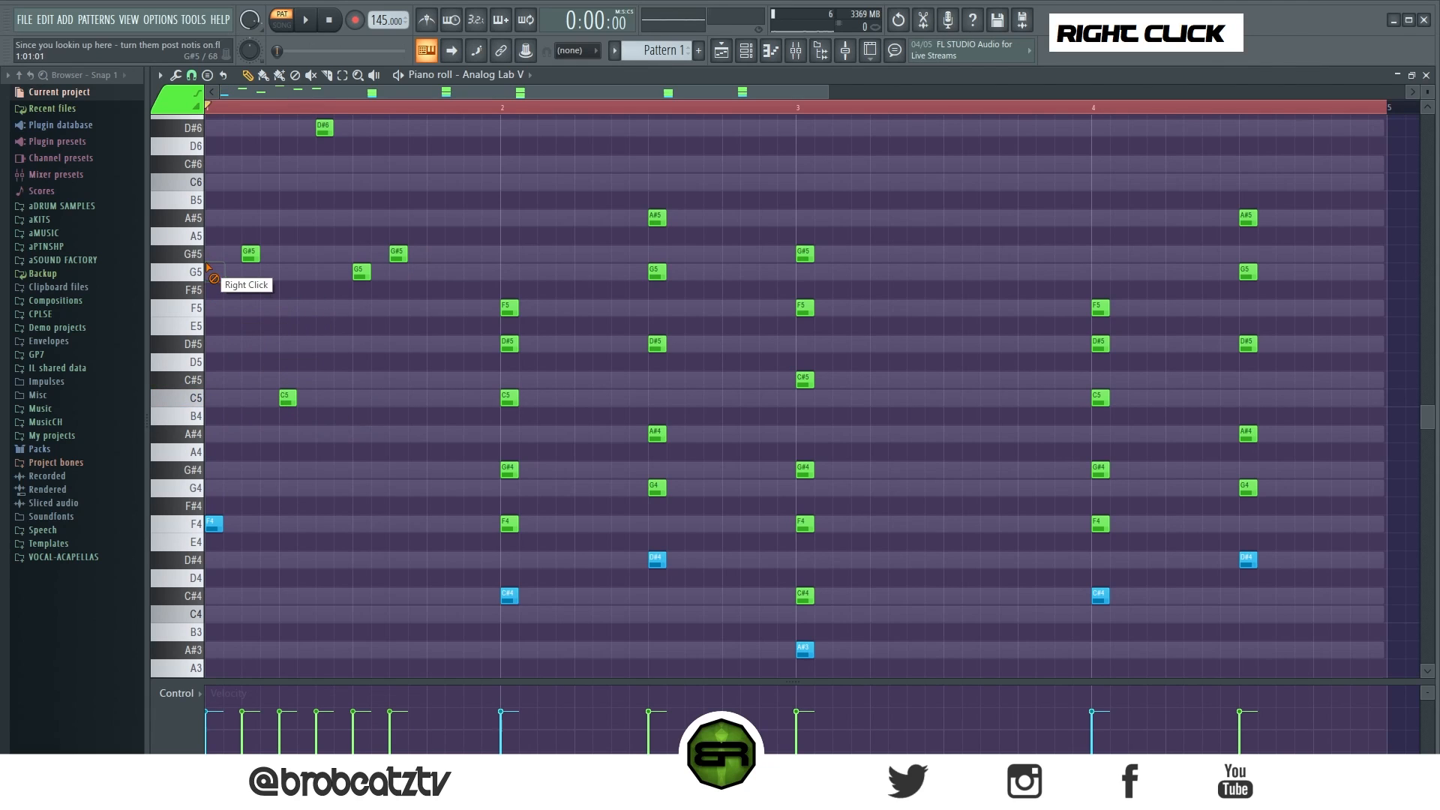
Step: Play back bar 1 from the start to check the spread-out notes, and stop playback
{"action": "key", "text": "space"}
{"action": "key", "text": "space"}
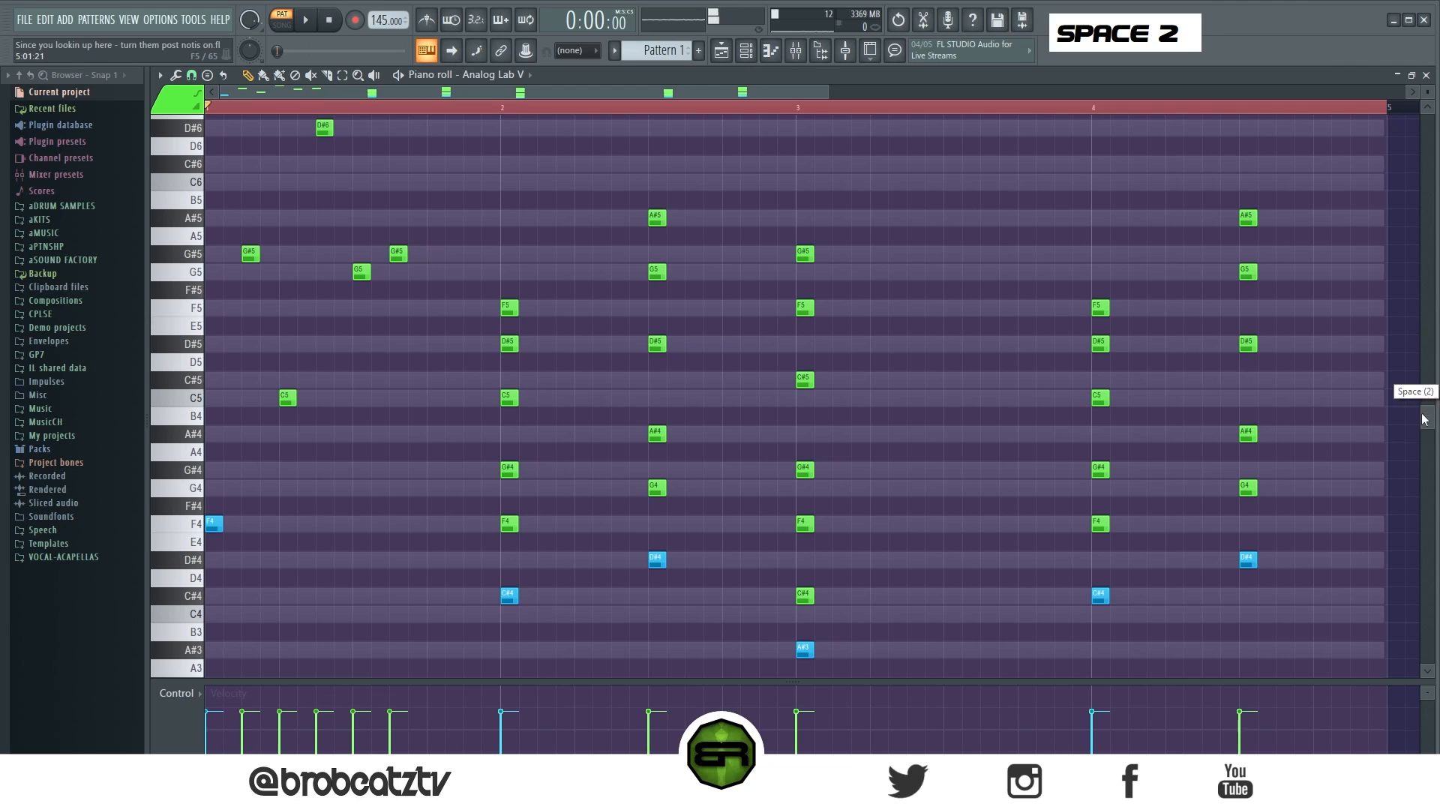
{"action": "scroll", "coordinate": [1430, 433], "scroll_direction": "up", "scroll_amount": 2}
{"action": "key", "text": "space"}
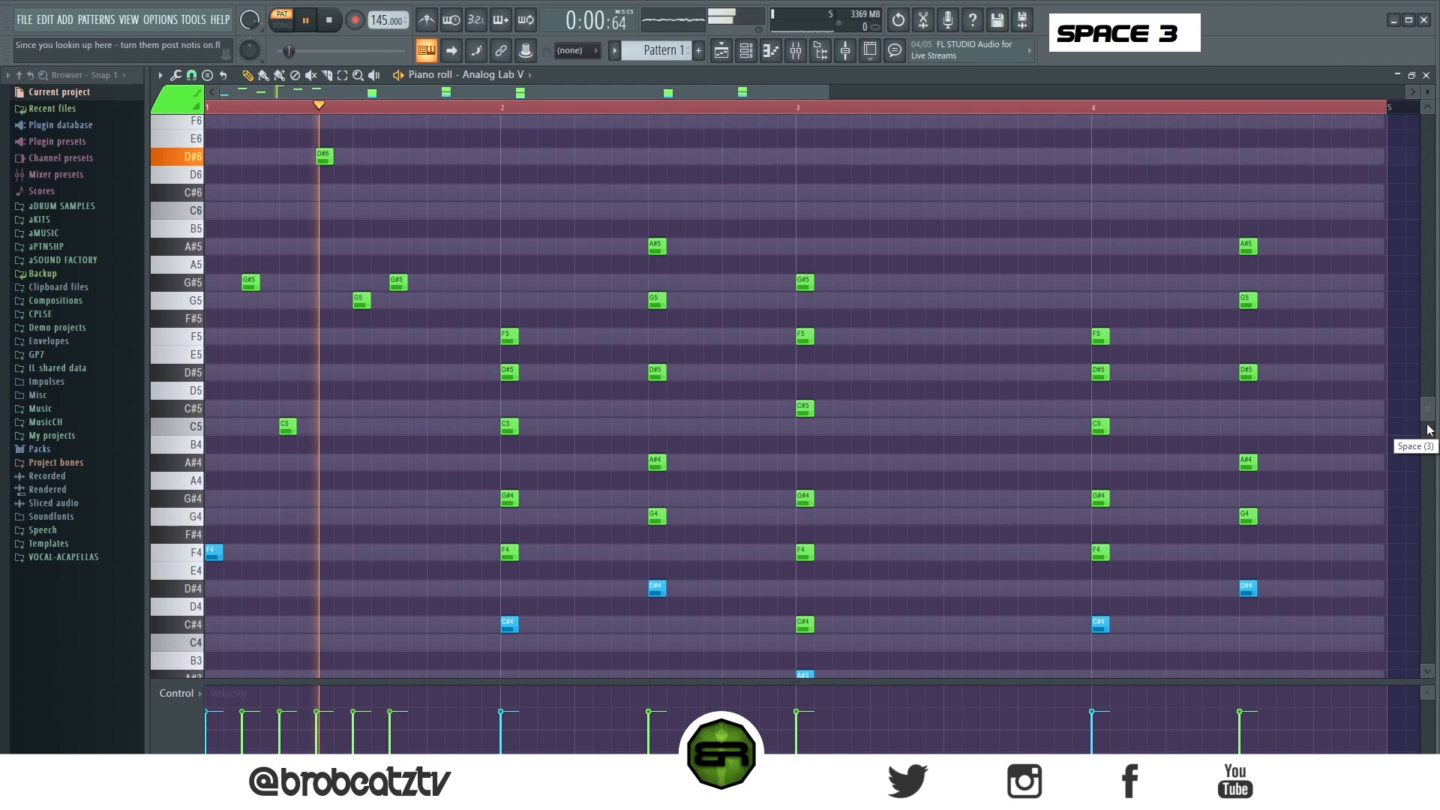
{"action": "key", "text": "space"}
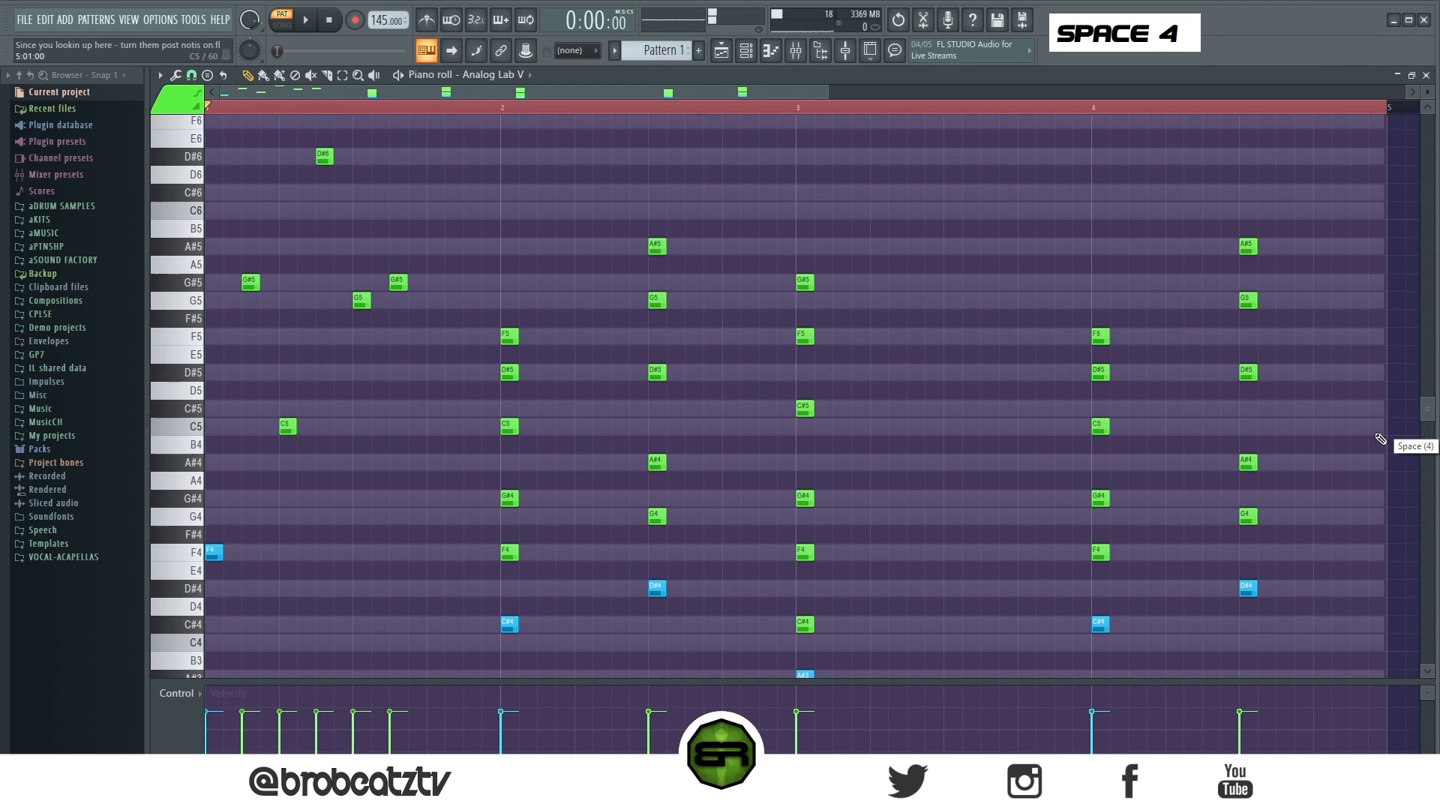
{"action": "left_click_drag", "start_coordinate": [399, 147], "coordinate": [210, 577]}
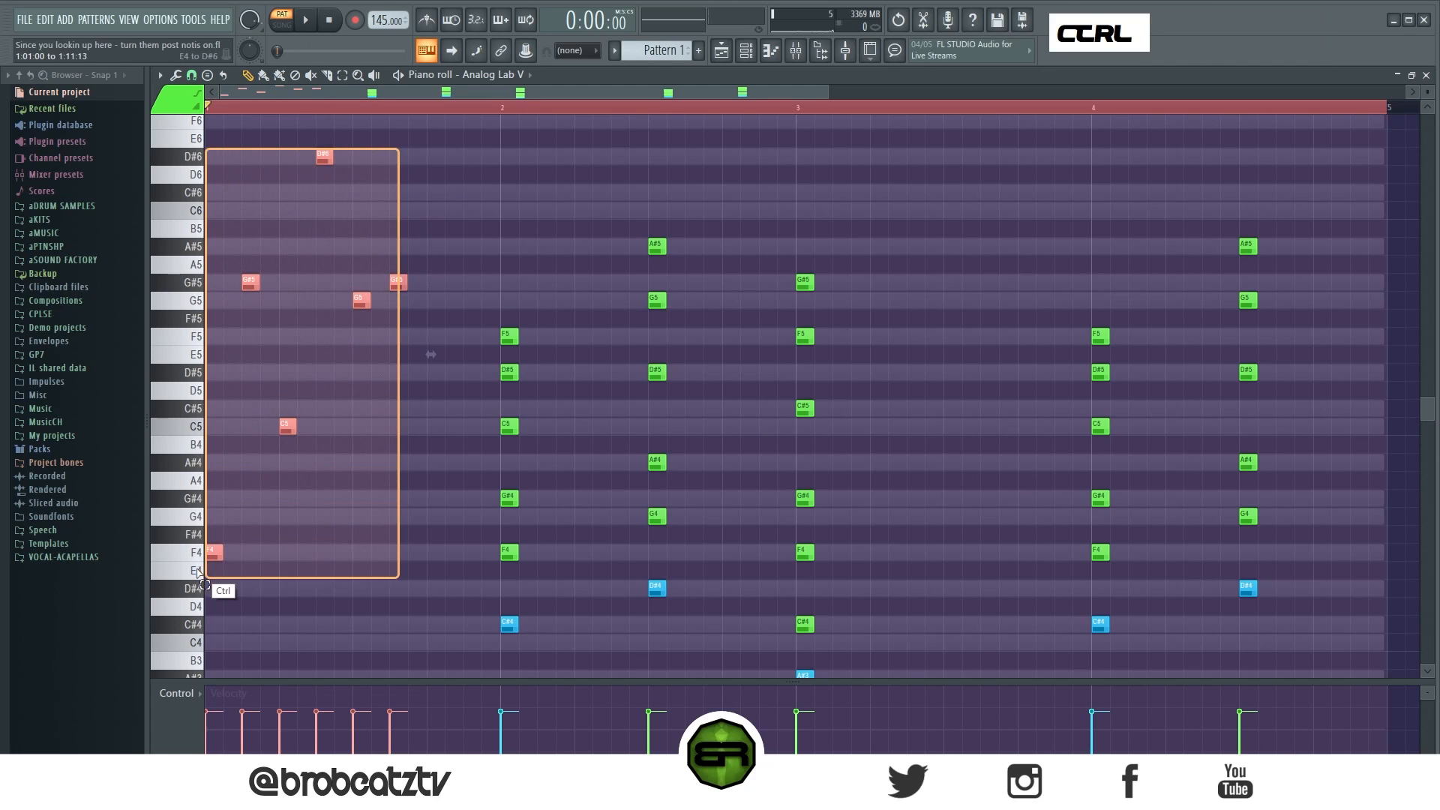
{"action": "right_click", "coordinate": [343, 510]}
{"action": "left_click_drag", "start_coordinate": [490, 306], "coordinate": [519, 399]}
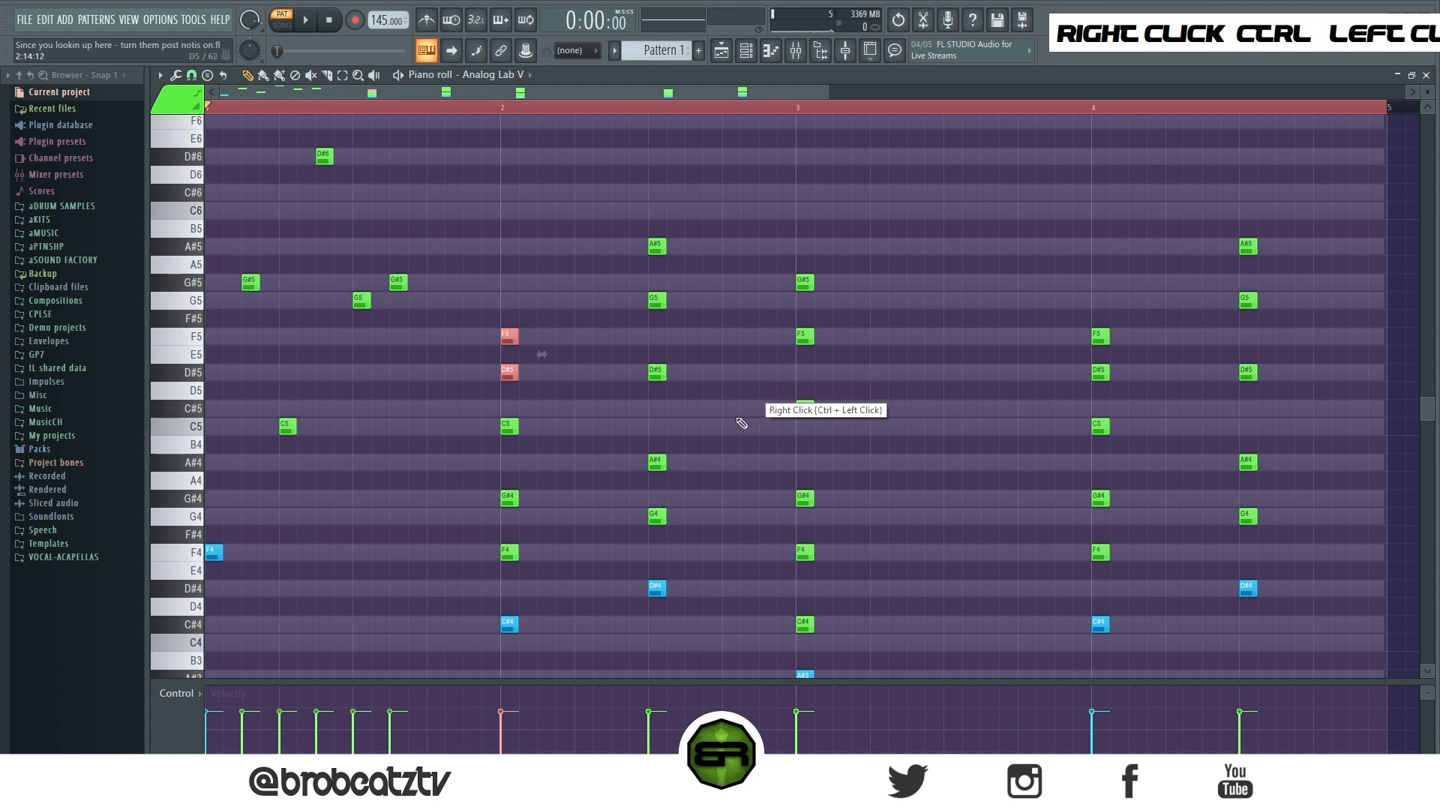
{"action": "right_click", "coordinate": [517, 542]}
Step: Spread bar 2's first chord with G#4 at step 3, C5 at step 5, D#5 at step 7 and F5 at step 8, and play it back
{"action": "left_click_drag", "start_coordinate": [504, 498], "coordinate": [541, 498]}
{"action": "left_click_drag", "start_coordinate": [505, 428], "coordinate": [579, 427]}
{"action": "left_click_drag", "start_coordinate": [510, 373], "coordinate": [607, 375]}
{"action": "left_click_drag", "start_coordinate": [511, 336], "coordinate": [619, 340]}
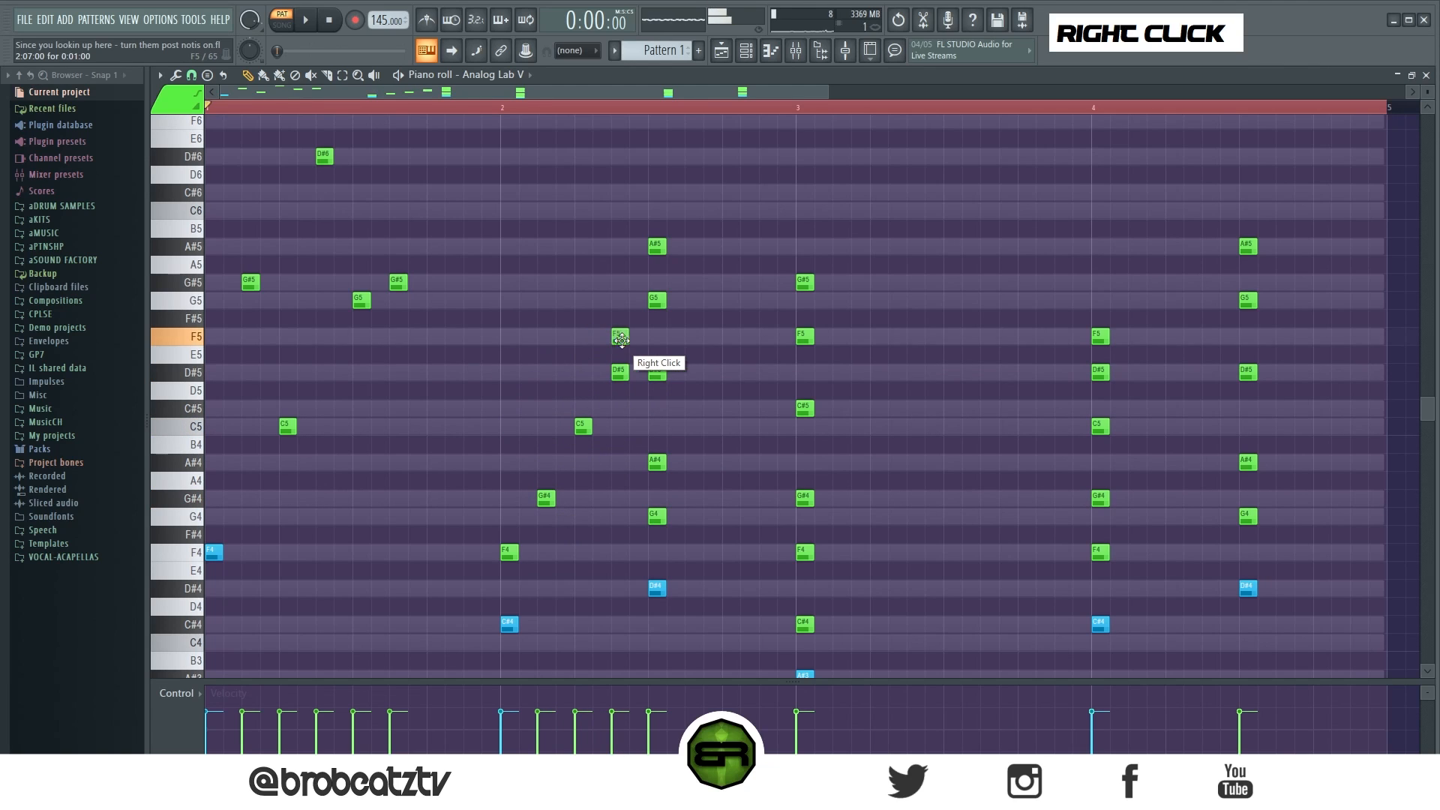
{"action": "key", "text": "space"}
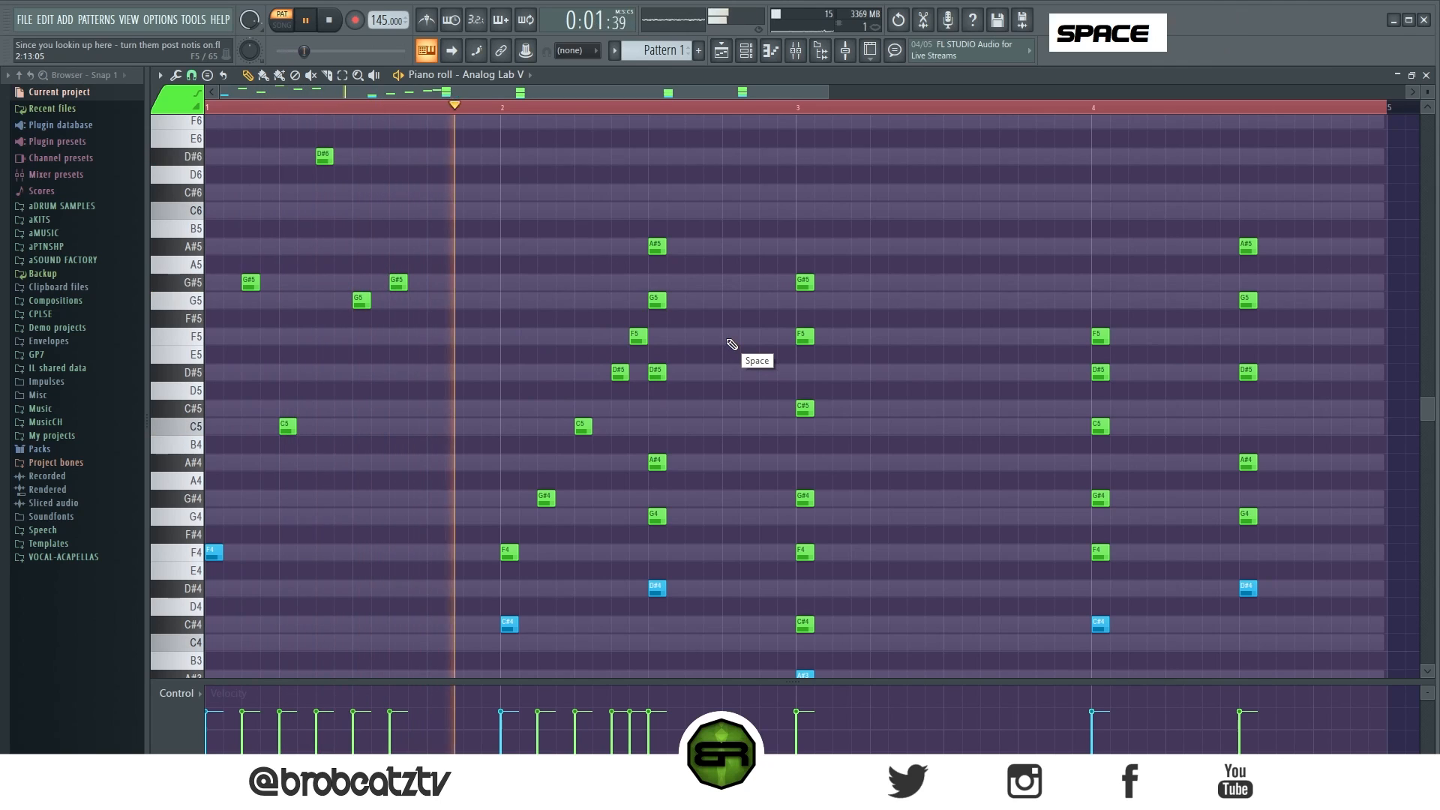
{"action": "key", "text": "space"}
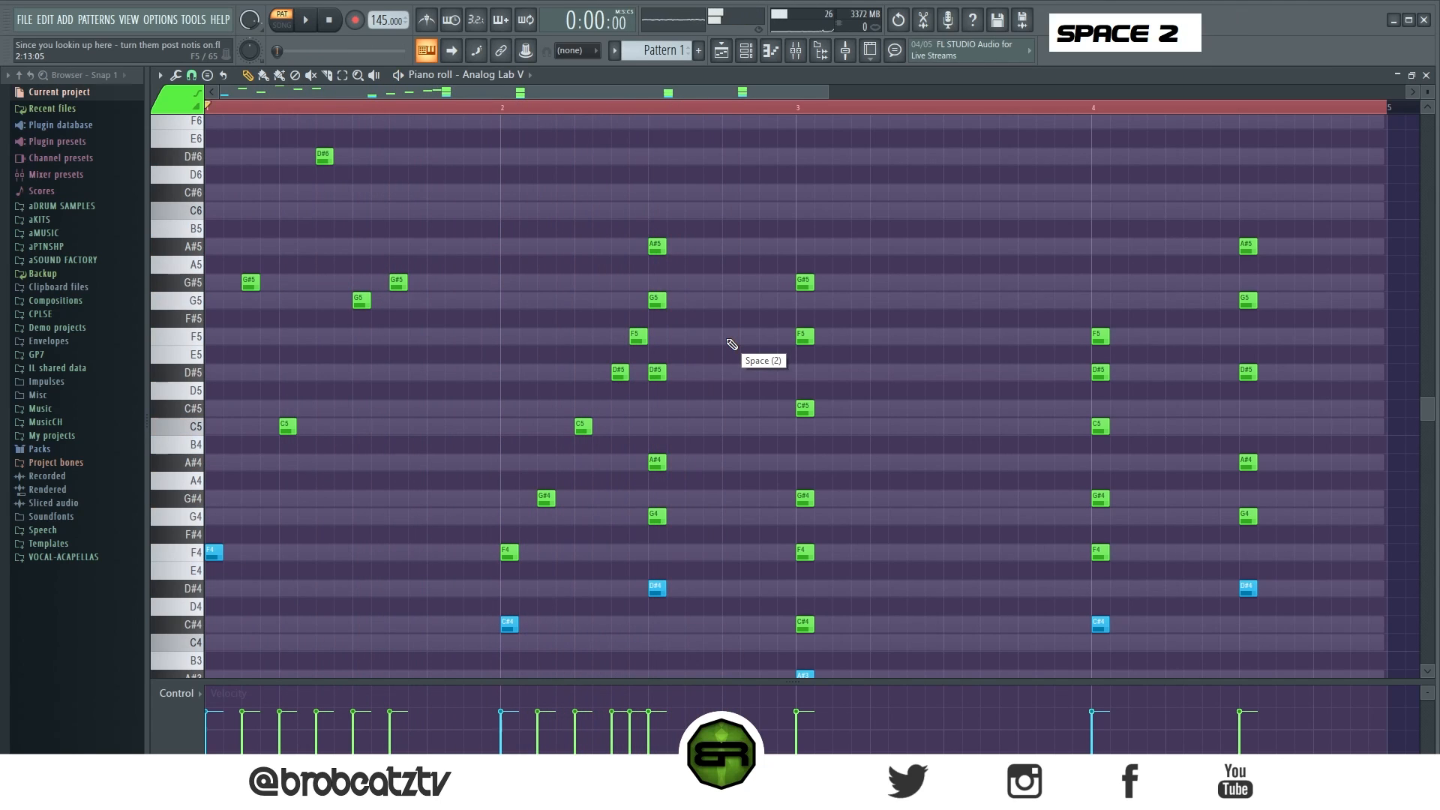
Step: Spread bar 2's second chord by moving D#5 to step 11, G5 to step 13 and A#5 to step 15
{"action": "left_click_drag", "start_coordinate": [669, 202], "coordinate": [652, 585], "text": "ctrl"}
{"action": "right_click", "coordinate": [679, 519]}
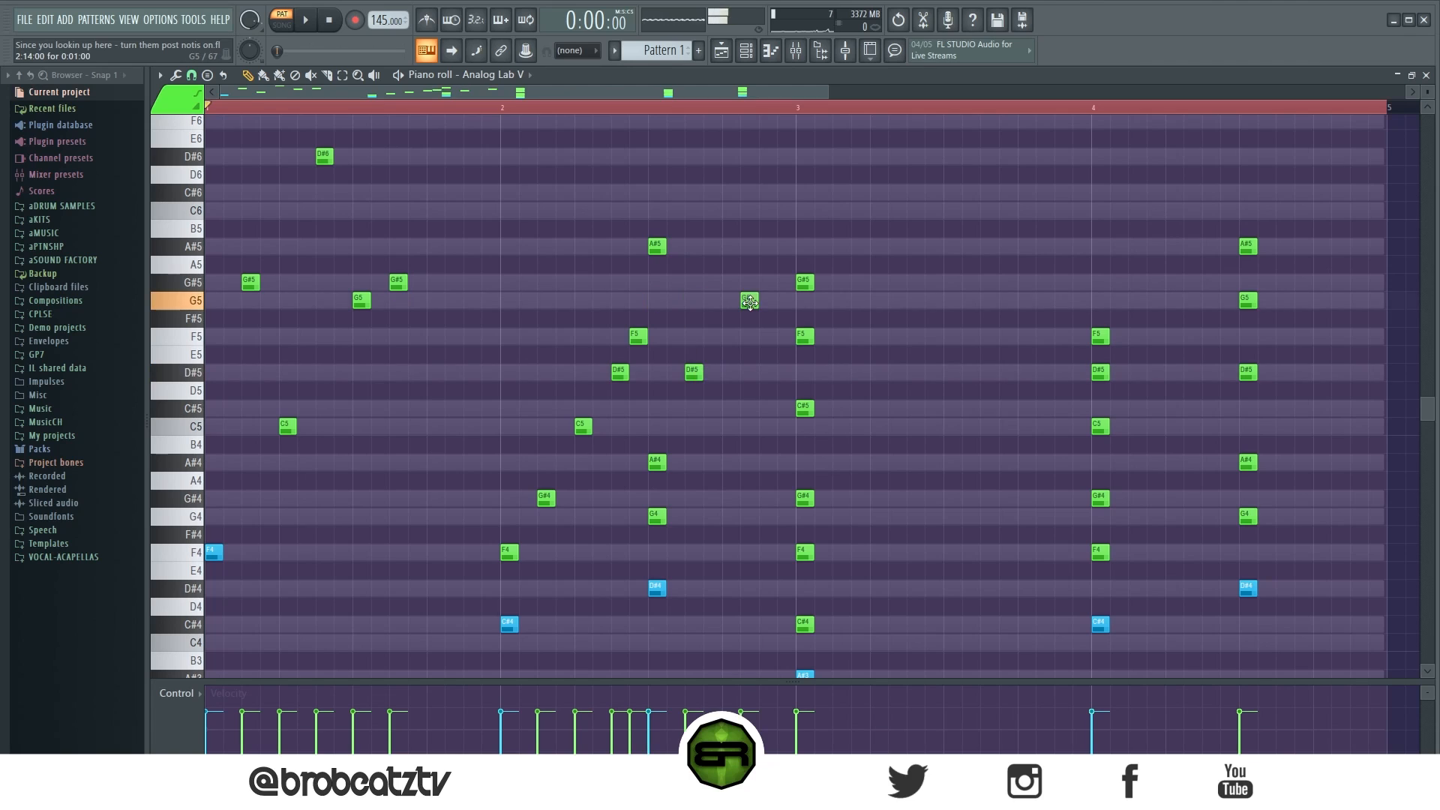
{"action": "double_click", "coordinate": [761, 248]}
{"action": "right_click", "coordinate": [765, 249]}
{"action": "left_click_drag", "start_coordinate": [657, 250], "coordinate": [772, 255]}
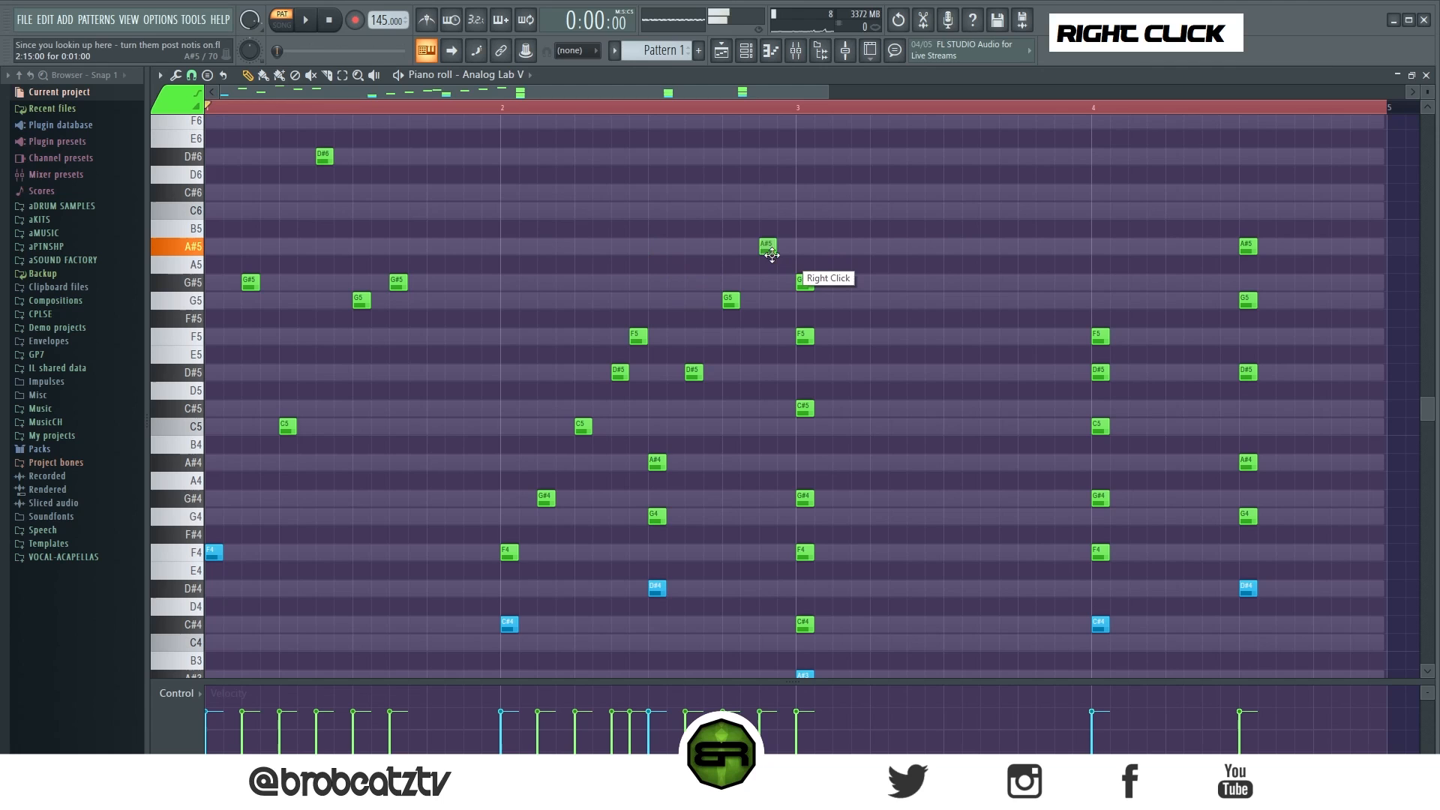
Step: Play the phrase from bar 2 and delete the A#5 at step 15 of that bar
{"action": "key", "text": "space"}
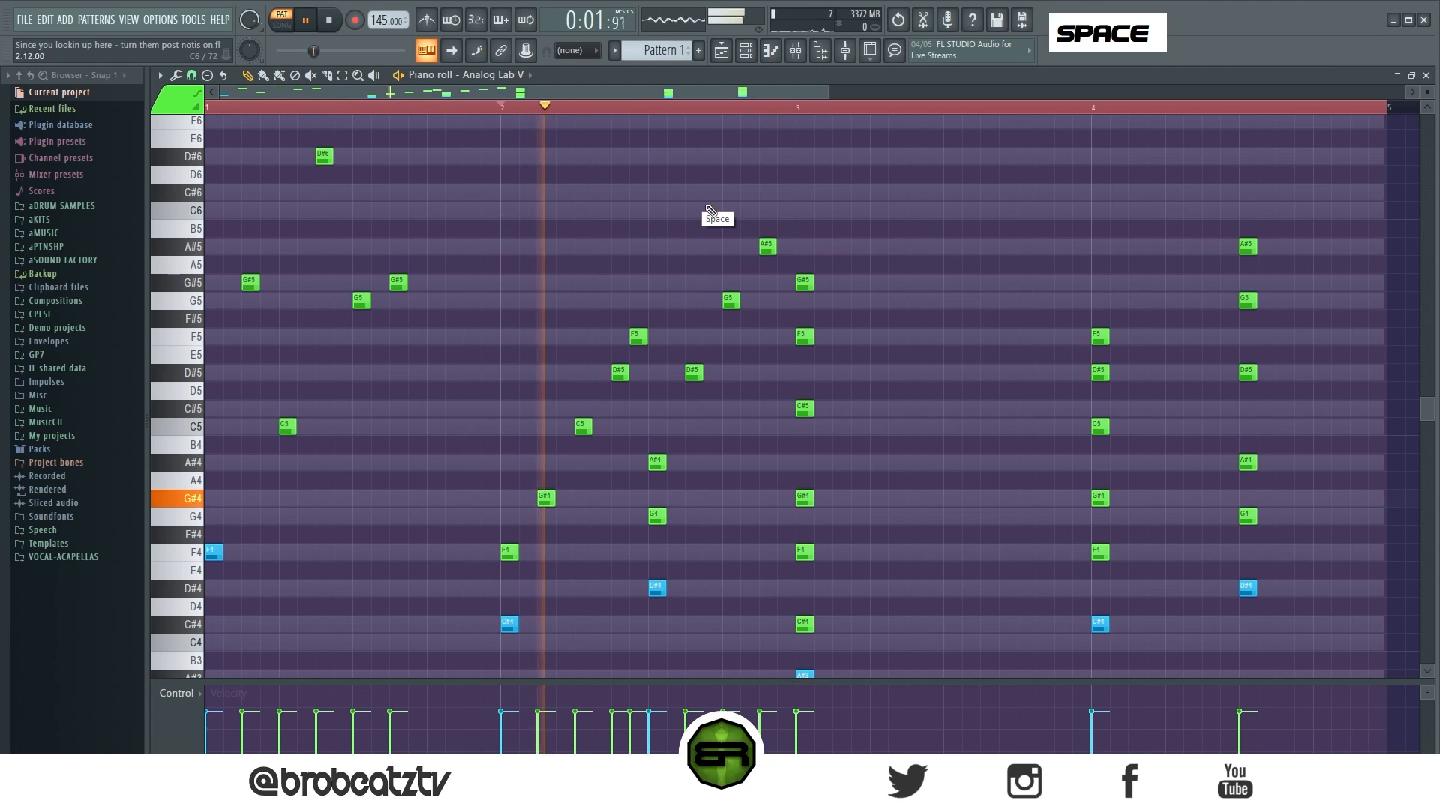
{"action": "right_click", "coordinate": [766, 248]}
{"action": "key", "text": "space"}
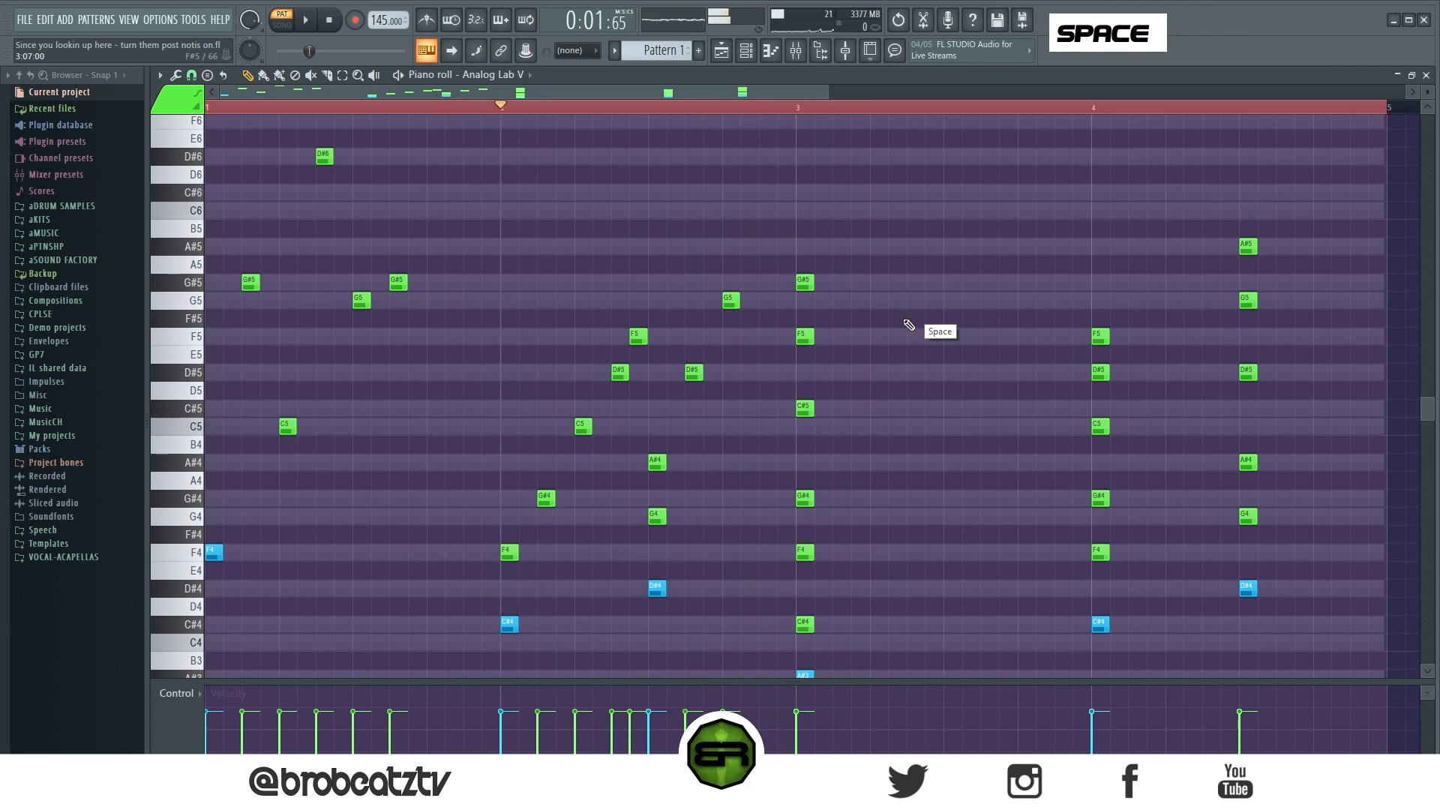
Step: Lengthen bar 2's G4 note to about two steps and play the phrase back from bar 2
{"action": "left_click_drag", "start_coordinate": [666, 517], "coordinate": [686, 517]}
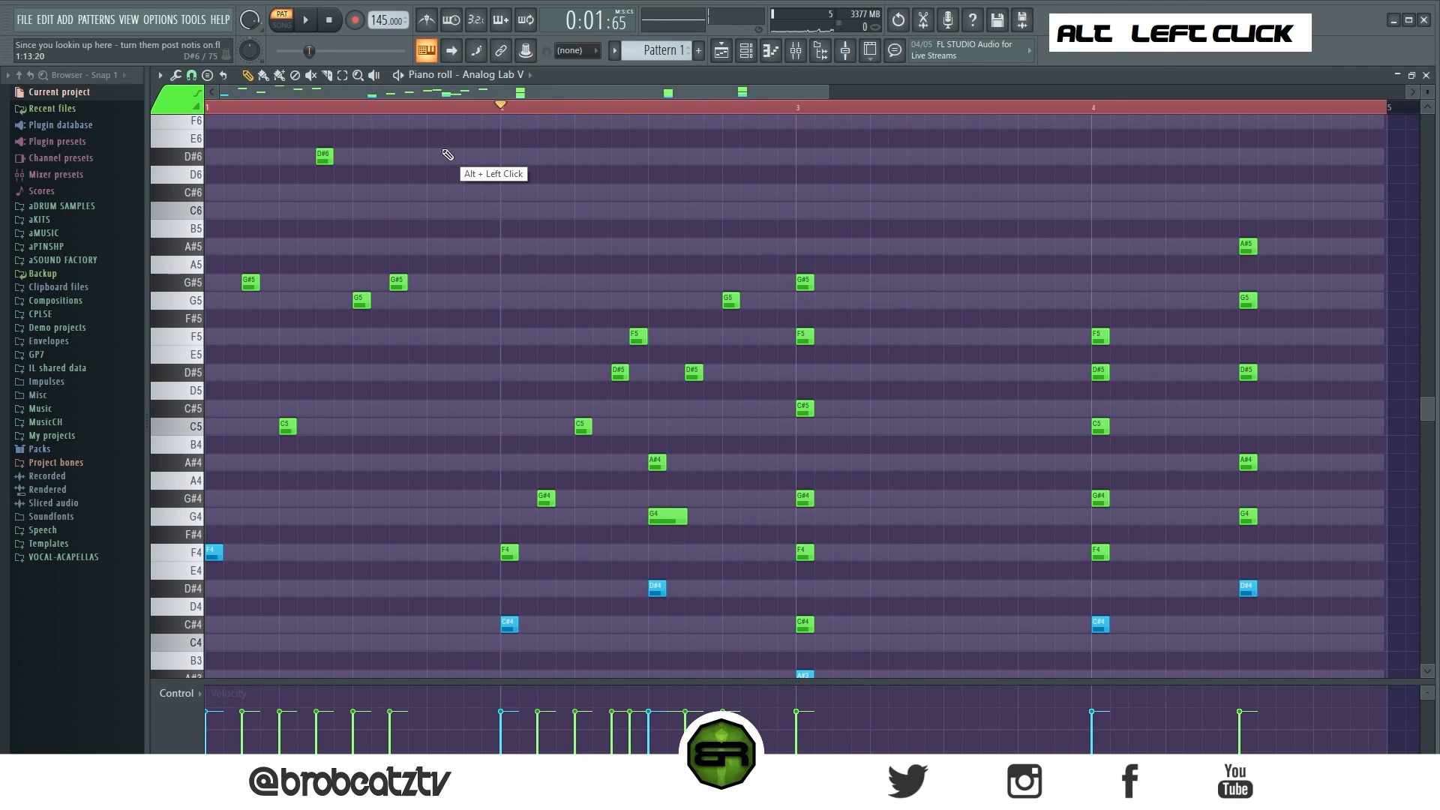
{"action": "key", "text": "space"}
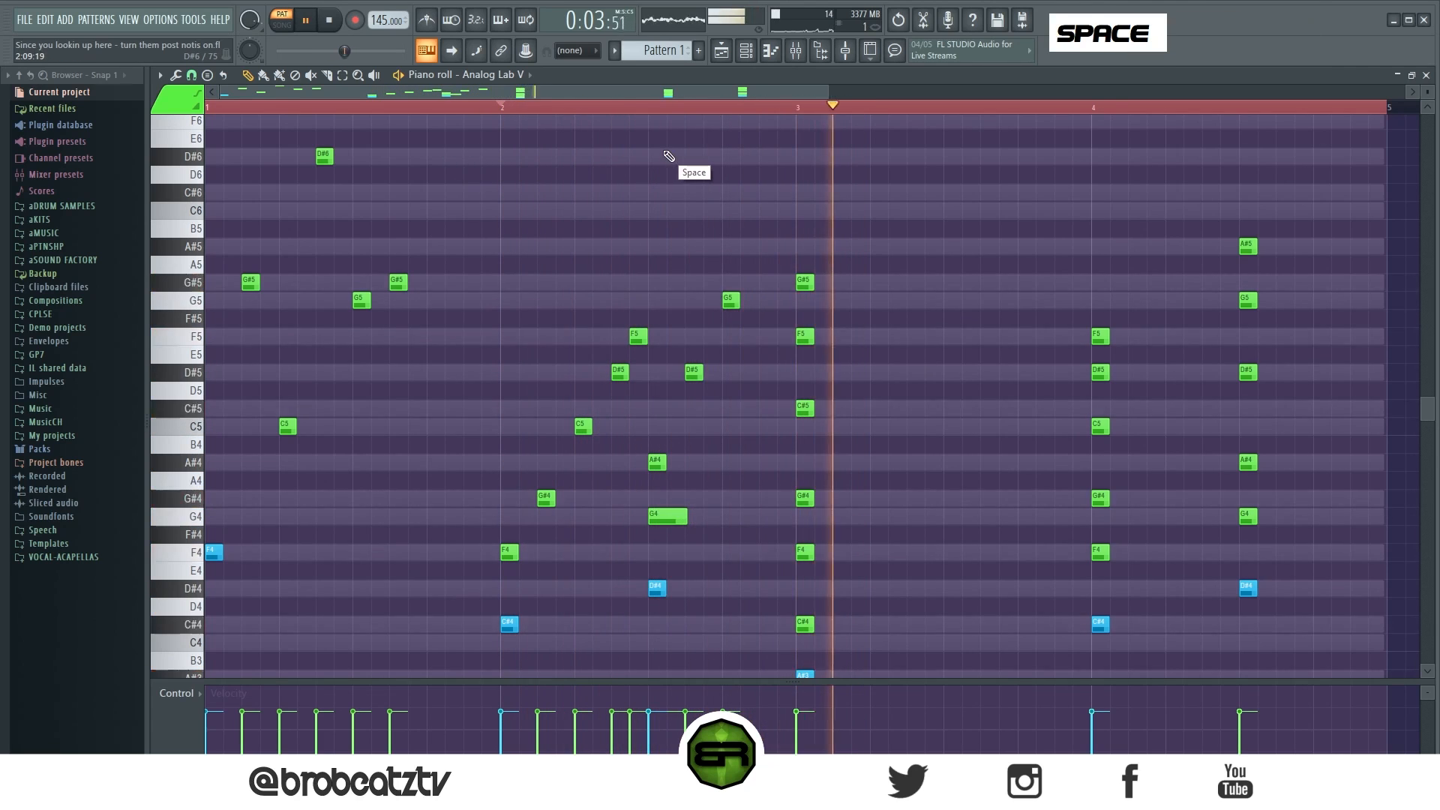
{"action": "key", "text": "space"}
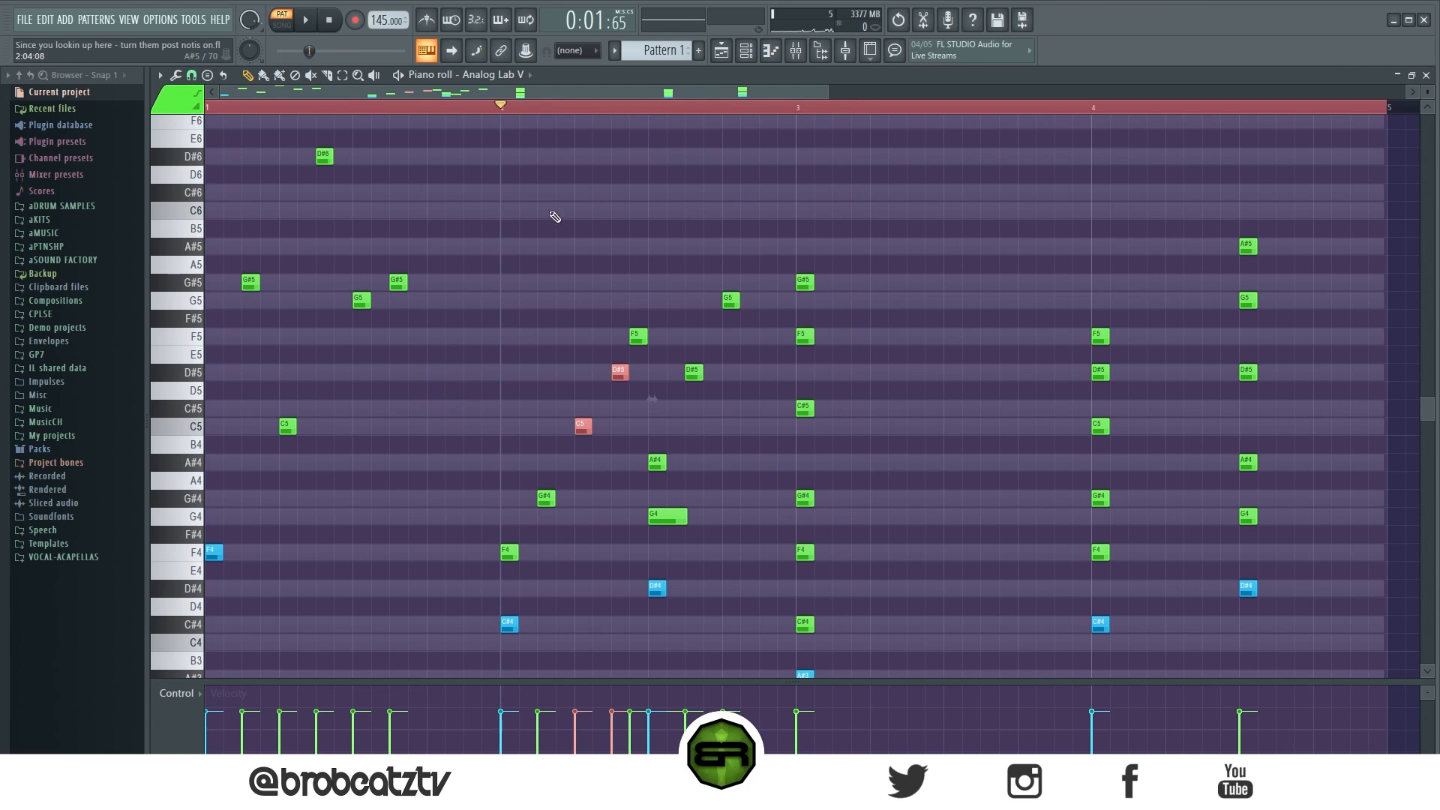
{"action": "right_click", "coordinate": [523, 237]}
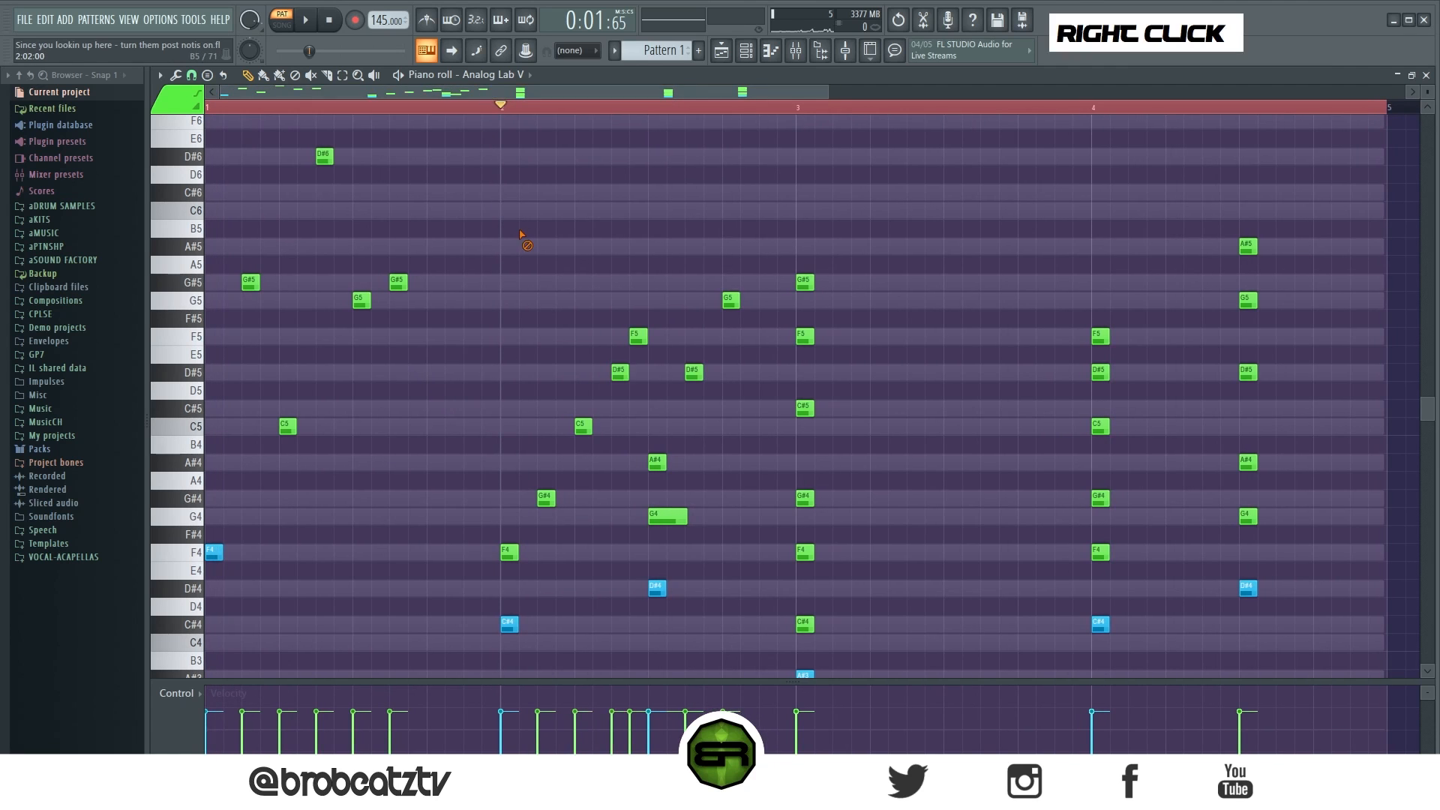
{"action": "scroll", "coordinate": [525, 235], "scroll_direction": "down", "scroll_amount": 1}
{"action": "scroll", "coordinate": [584, 92], "scroll_direction": "right", "scroll_amount": 5}
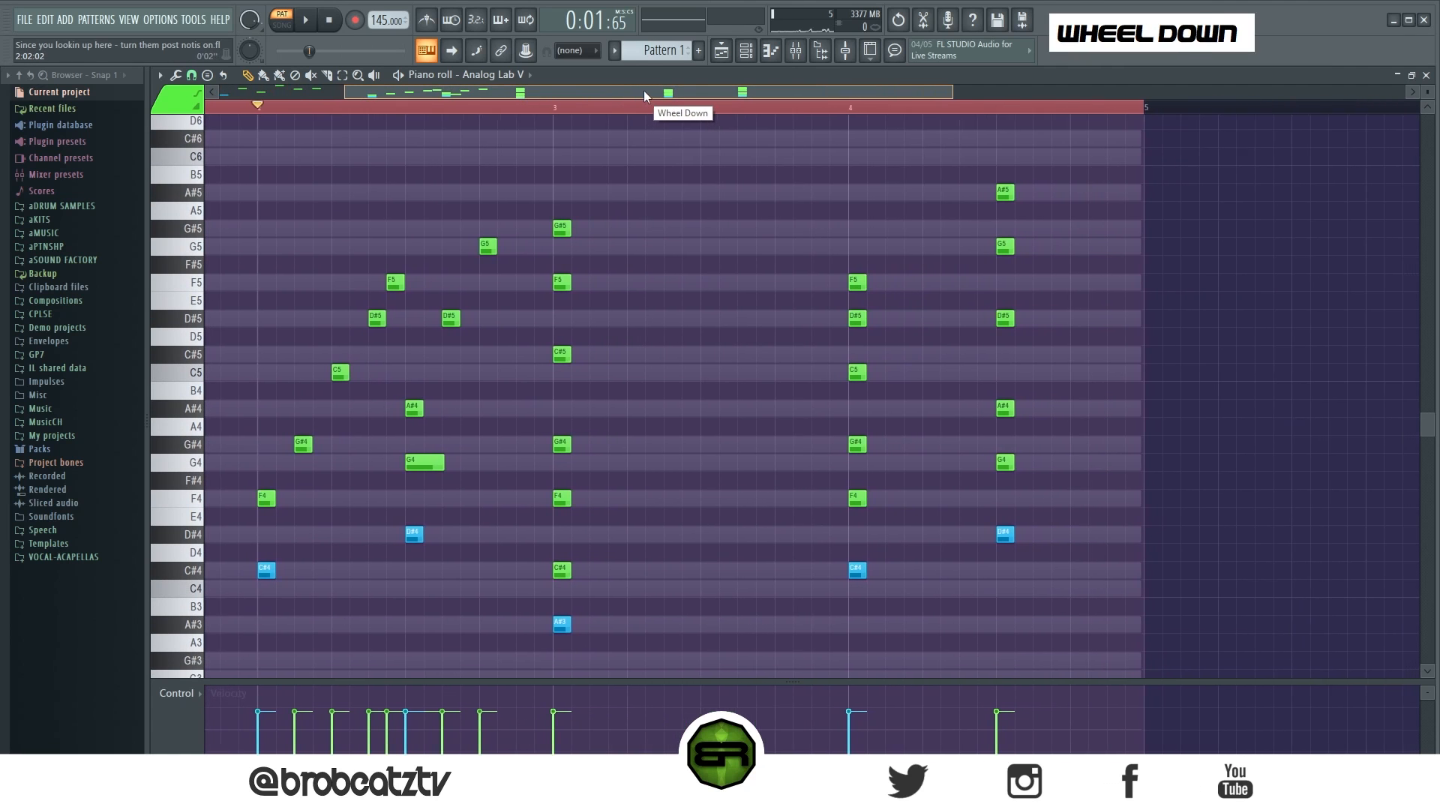
{"action": "scroll", "coordinate": [720, 91], "scroll_direction": "right", "scroll_amount": 4}
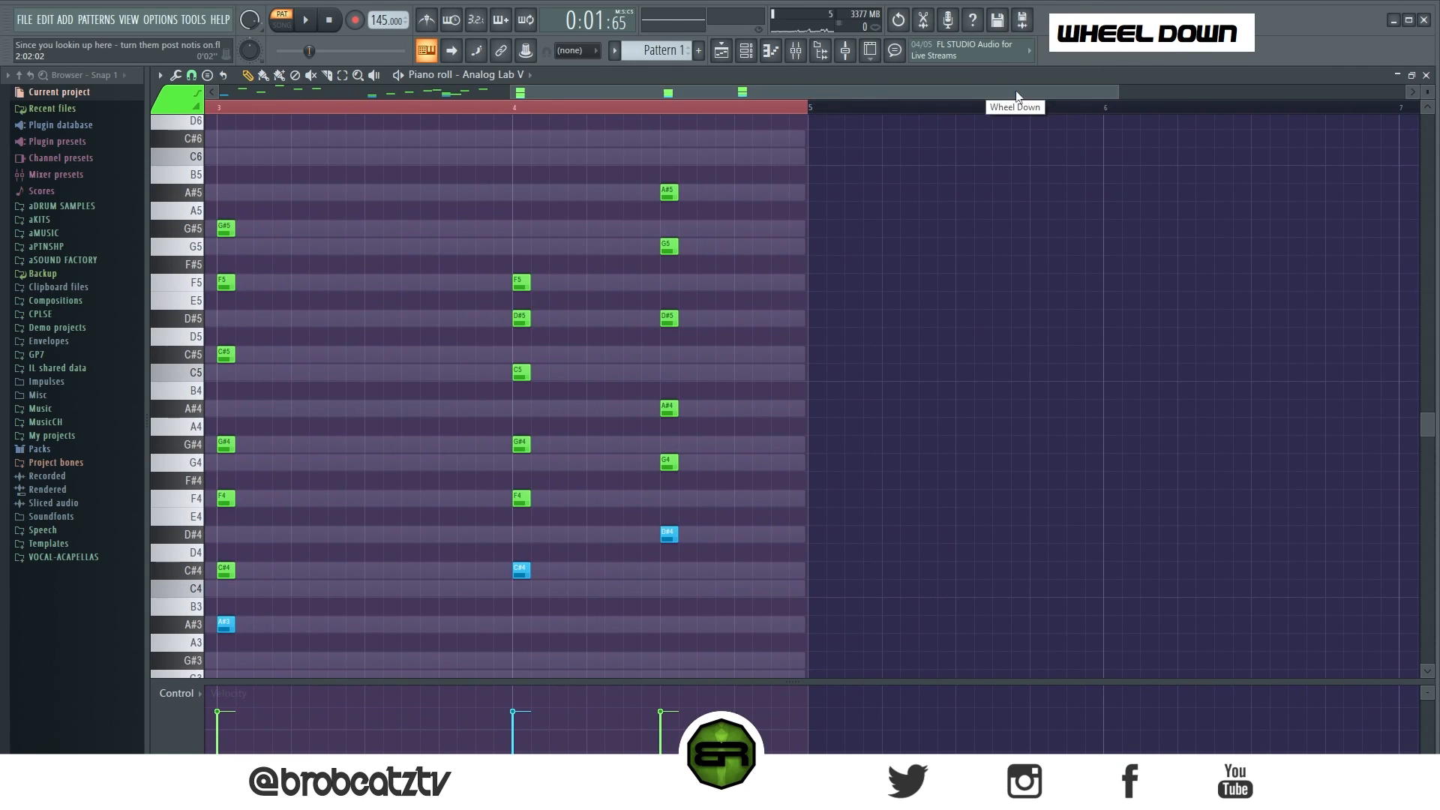
{"action": "left_click_drag", "start_coordinate": [1117, 91], "coordinate": [831, 92]}
{"action": "right_click", "coordinate": [477, 273]}
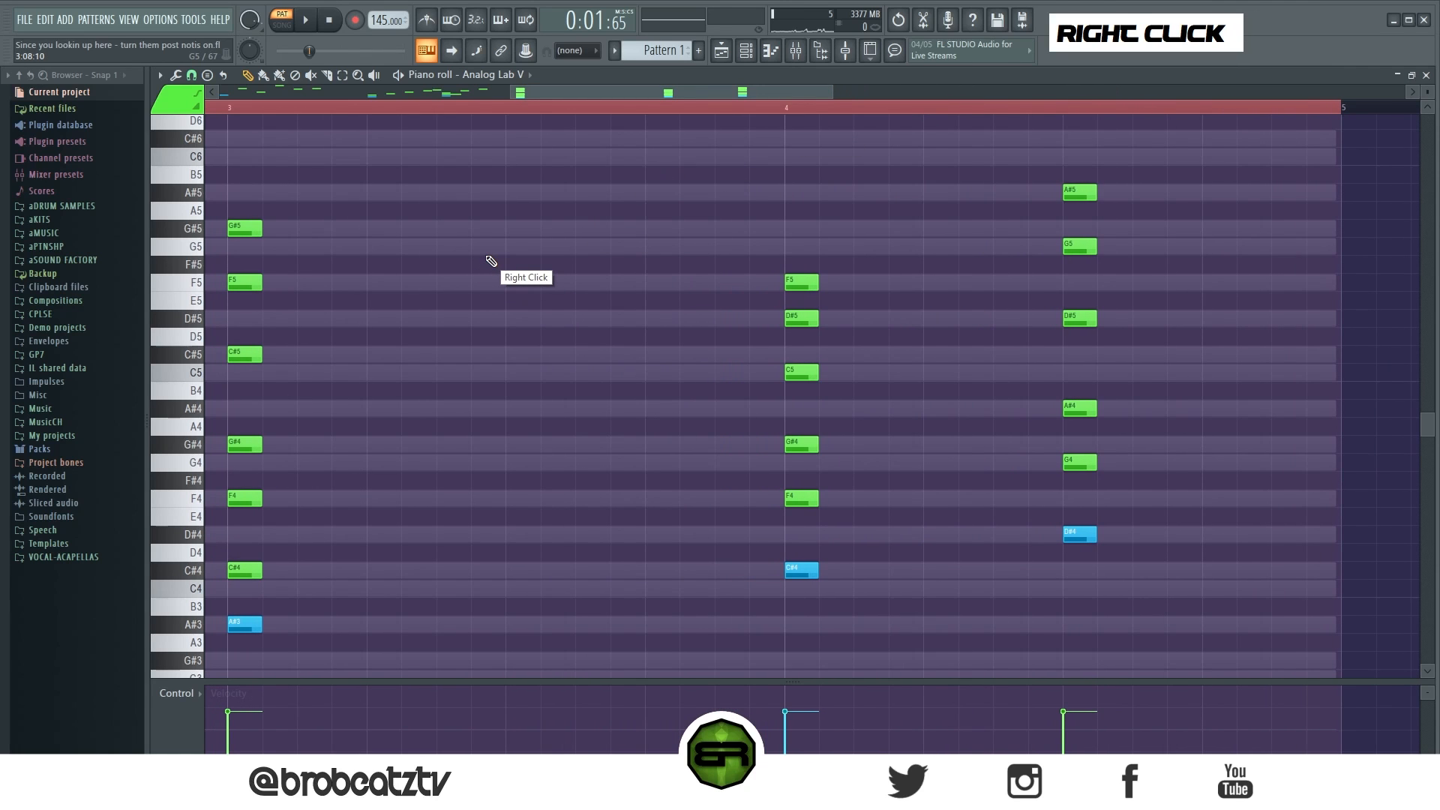
{"action": "scroll", "coordinate": [516, 102], "scroll_direction": "left", "scroll_amount": 3}
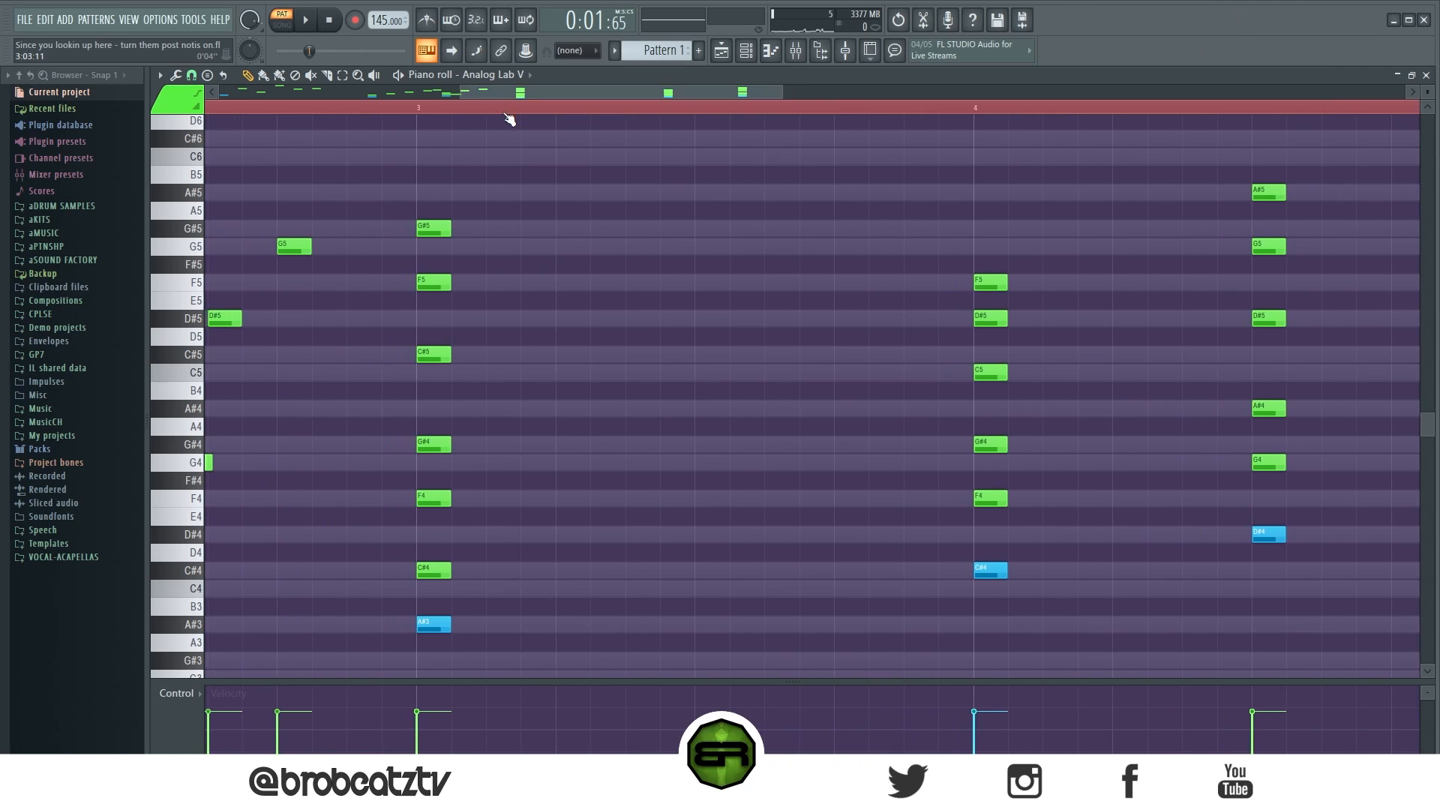
{"action": "scroll", "coordinate": [509, 120], "scroll_direction": "down", "scroll_amount": 5}
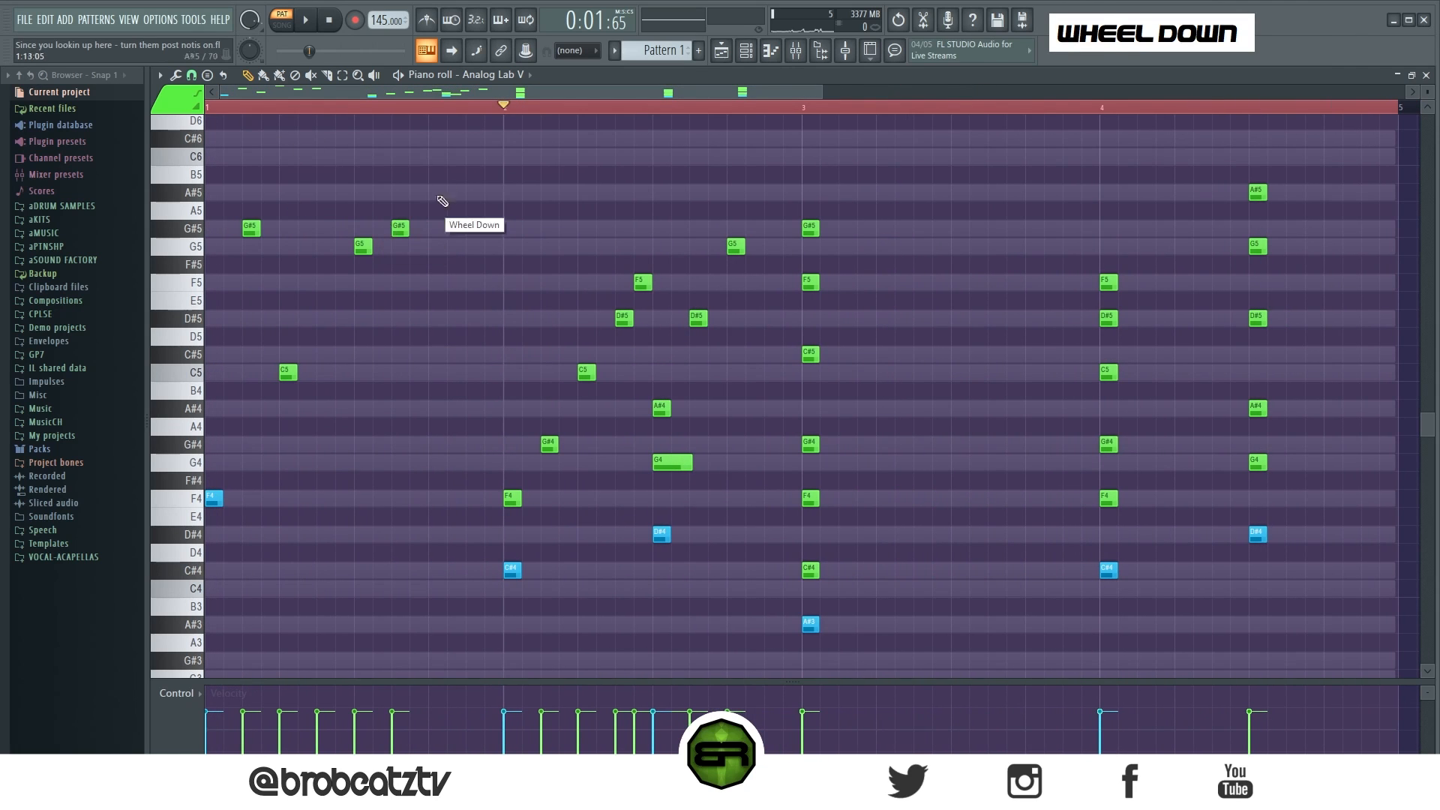
{"action": "scroll", "coordinate": [446, 200], "scroll_direction": "up", "scroll_amount": 1}
{"action": "left_click_drag", "start_coordinate": [437, 149], "coordinate": [205, 597]}
{"action": "right_click", "coordinate": [308, 339]}
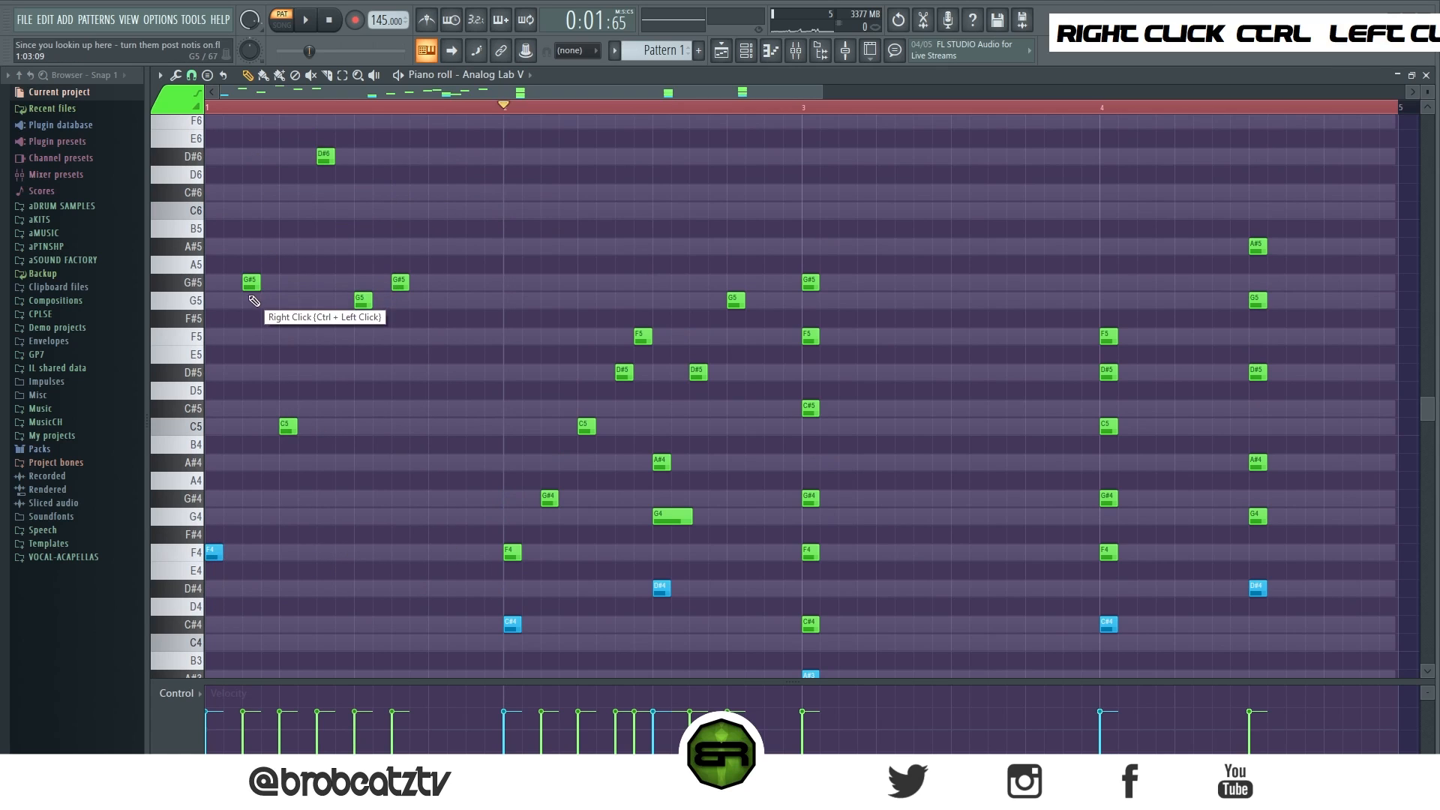
Step: Enlarge the velocity lane to inspect the note velocities, and shrink it back down
{"action": "left_click_drag", "start_coordinate": [290, 682], "coordinate": [266, 304]}
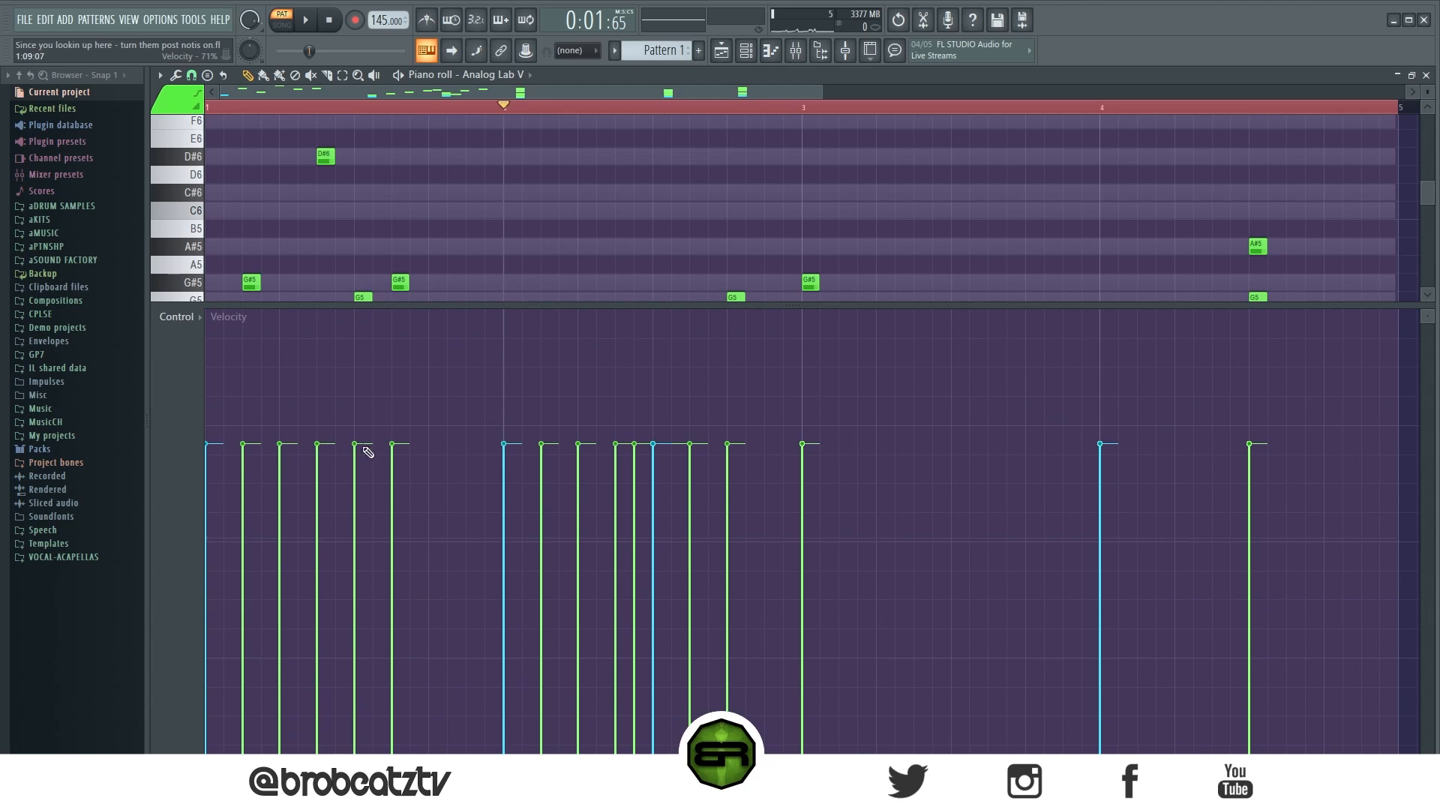
{"action": "left_click_drag", "start_coordinate": [412, 302], "coordinate": [394, 717]}
Step: Delete the C#4 and F4 from the bar 3 chord, and move its G#4 and F5 to step 3
{"action": "scroll", "coordinate": [885, 368], "scroll_direction": "down", "scroll_amount": 5}
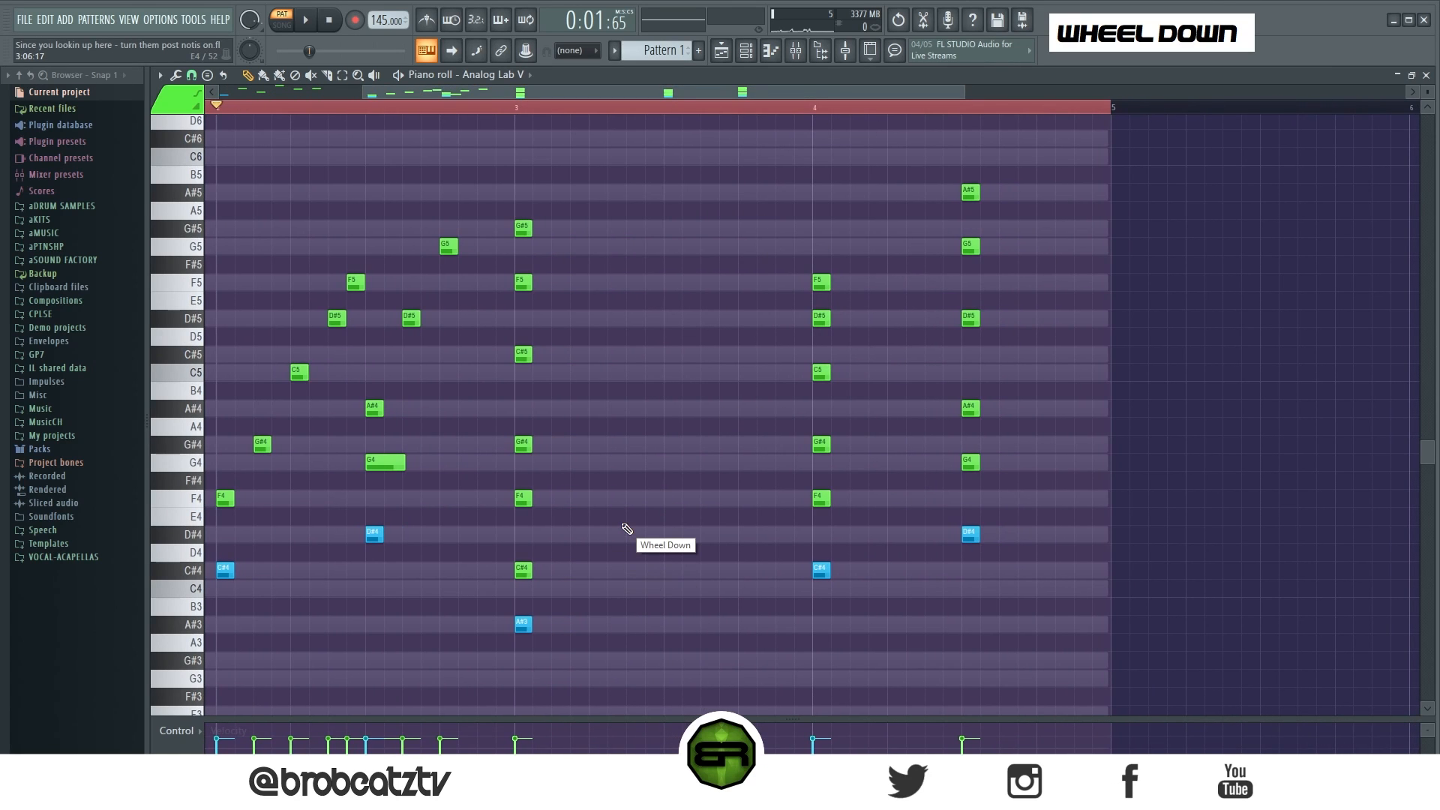
{"action": "right_click", "coordinate": [529, 585]}
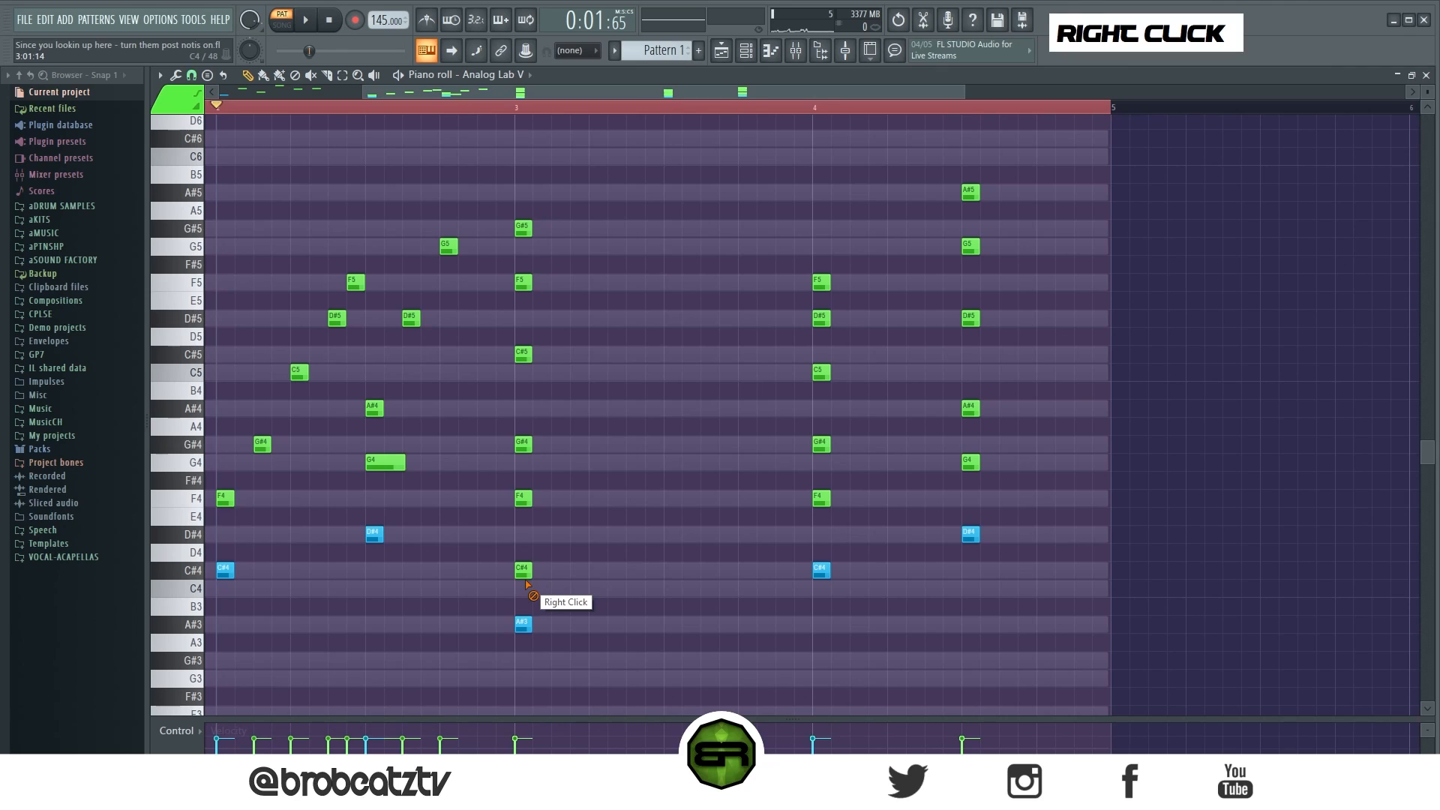
{"action": "right_click", "coordinate": [523, 571]}
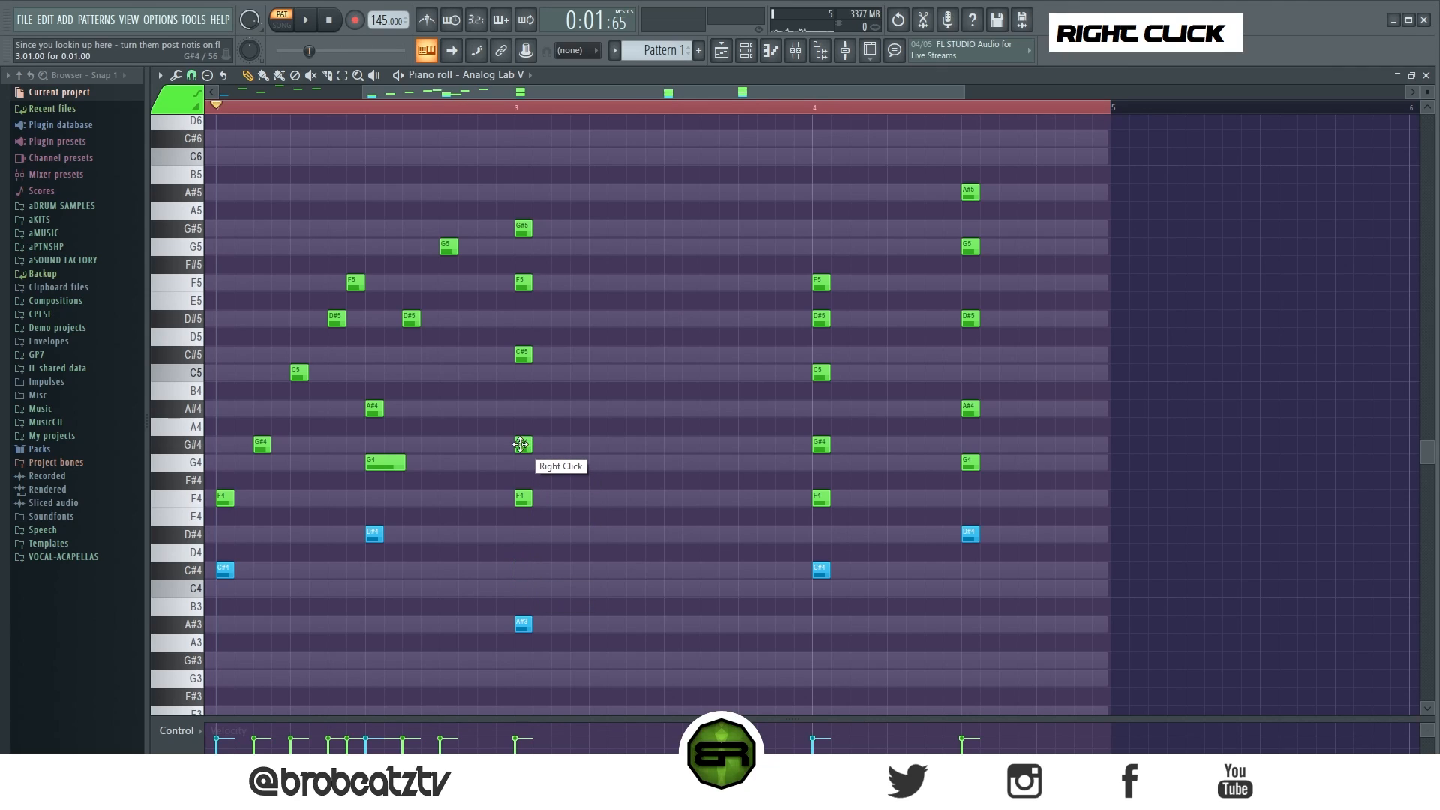
{"action": "left_click_drag", "start_coordinate": [520, 444], "coordinate": [557, 444]}
{"action": "right_click", "coordinate": [523, 498]}
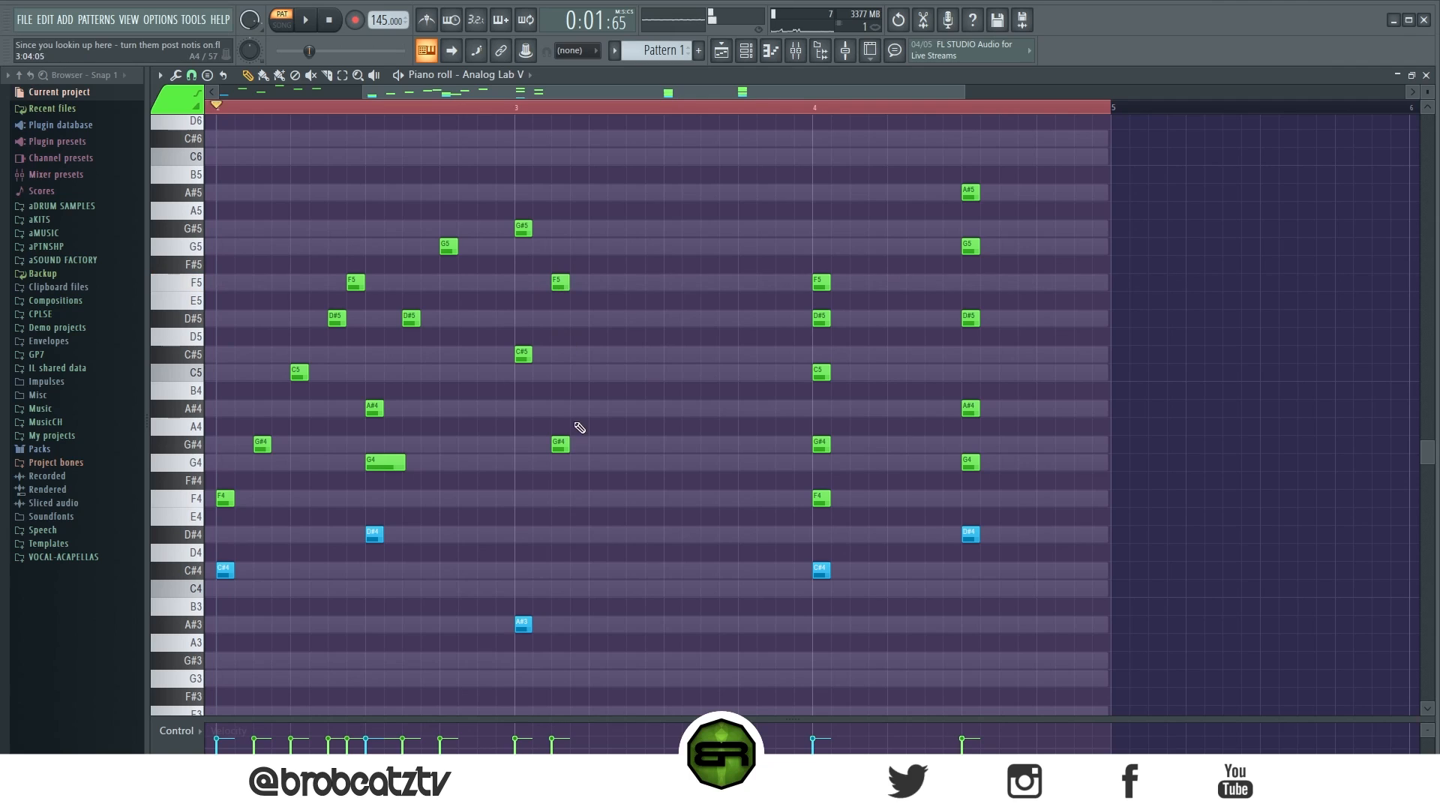
Step: In bar 3, copy the F5 to step 9 and move G#4 to step 5 and G#5 to step 11
{"action": "left_click", "coordinate": [561, 285], "text": "ctrl"}
{"action": "left_click_drag", "start_coordinate": [560, 286], "coordinate": [671, 298]}
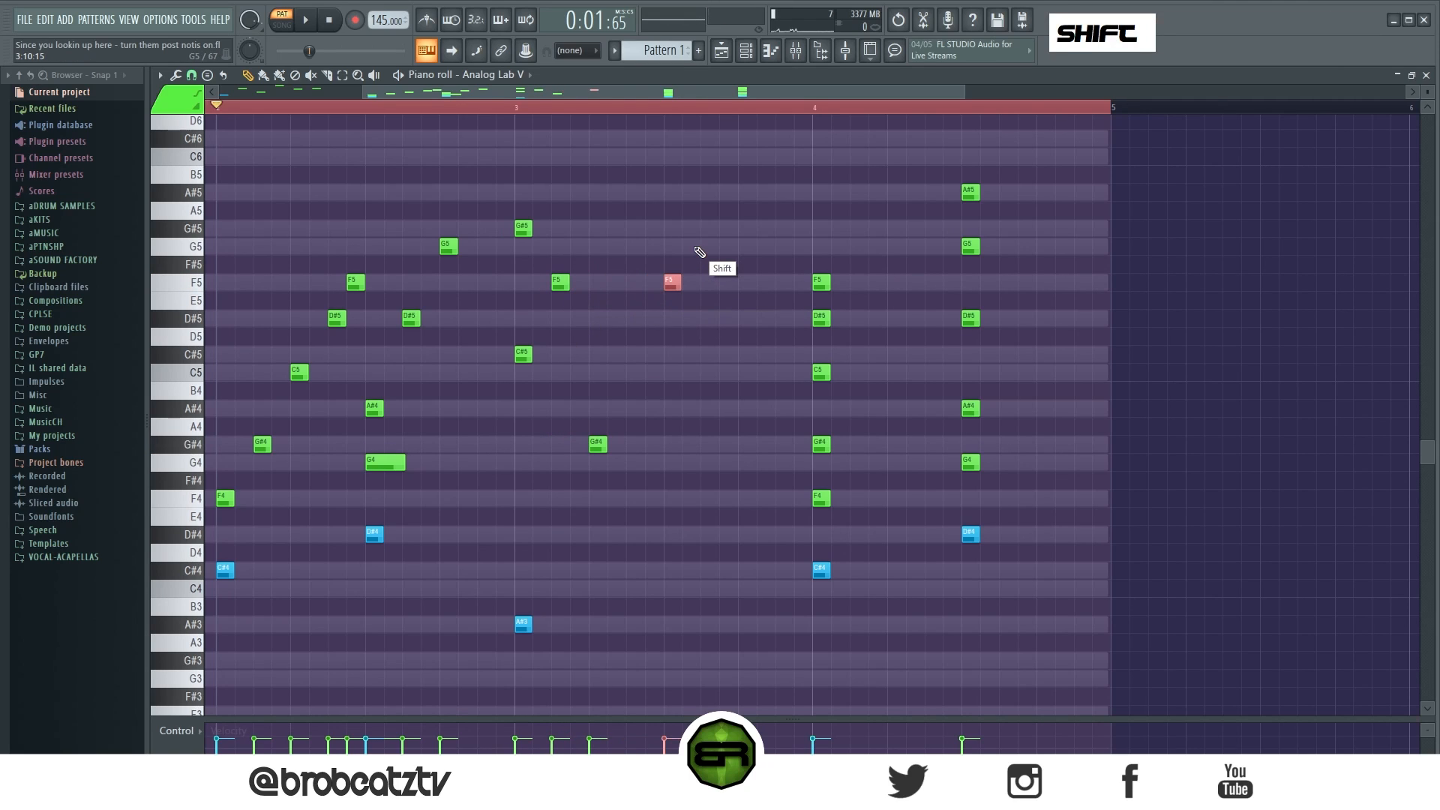
{"action": "left_click_drag", "start_coordinate": [522, 231], "coordinate": [714, 252]}
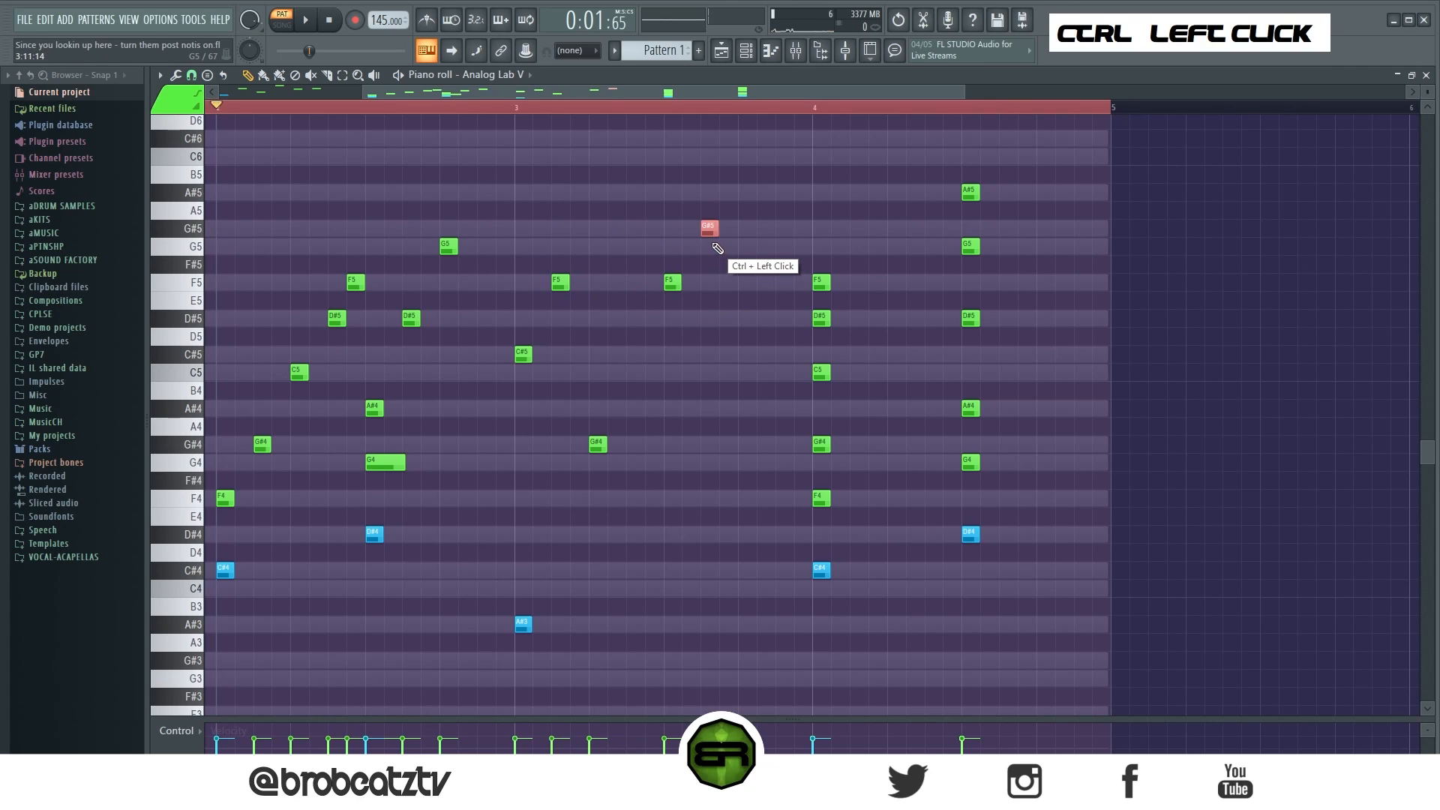
Step: Copy bar 3's G#5 up to C6 and move the copy to step 7
{"action": "left_click_drag", "start_coordinate": [710, 229], "coordinate": [709, 156], "text": "shift"}
{"action": "scroll", "coordinate": [675, 187], "scroll_direction": "left", "scroll_amount": 4}
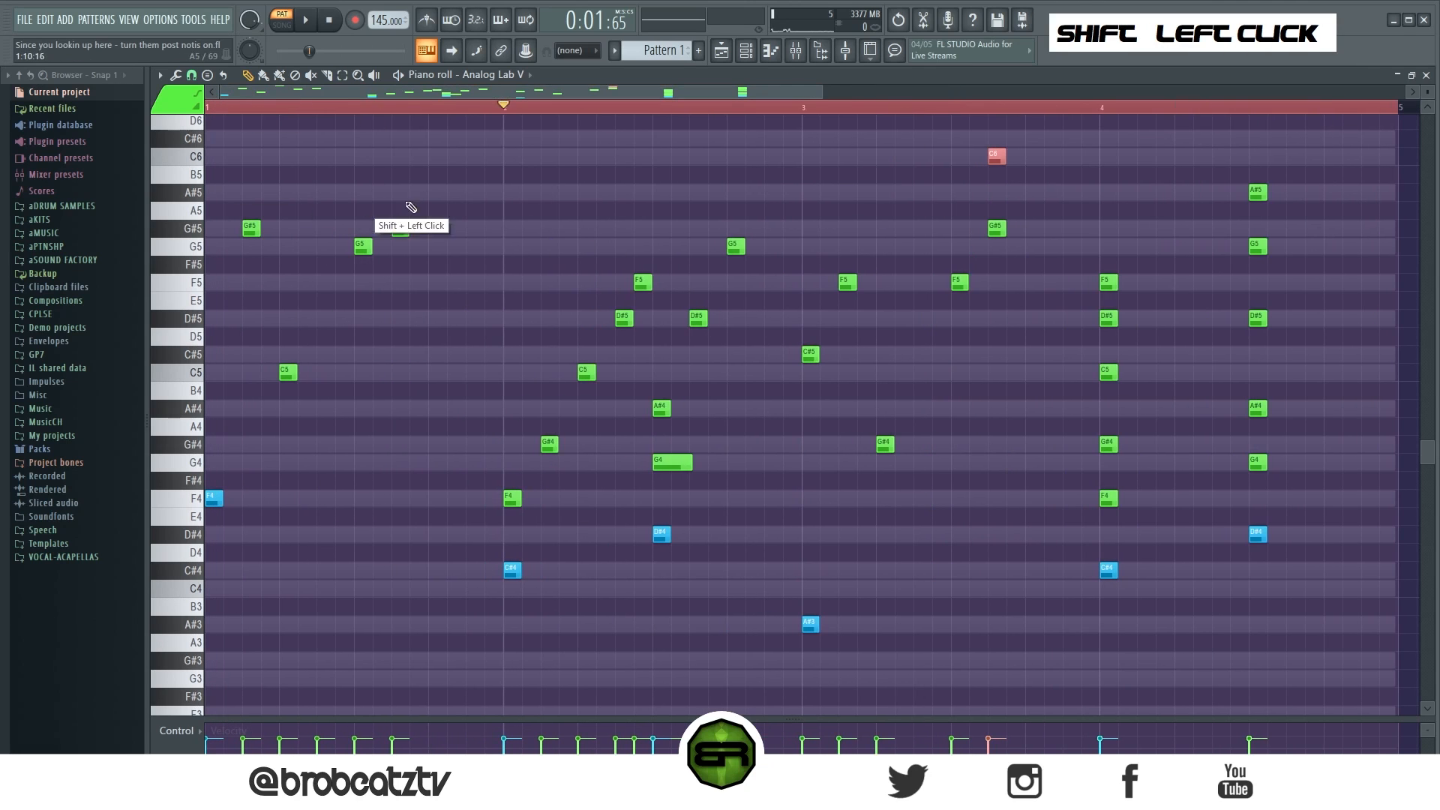
{"action": "left_click_drag", "start_coordinate": [997, 156], "coordinate": [947, 160]}
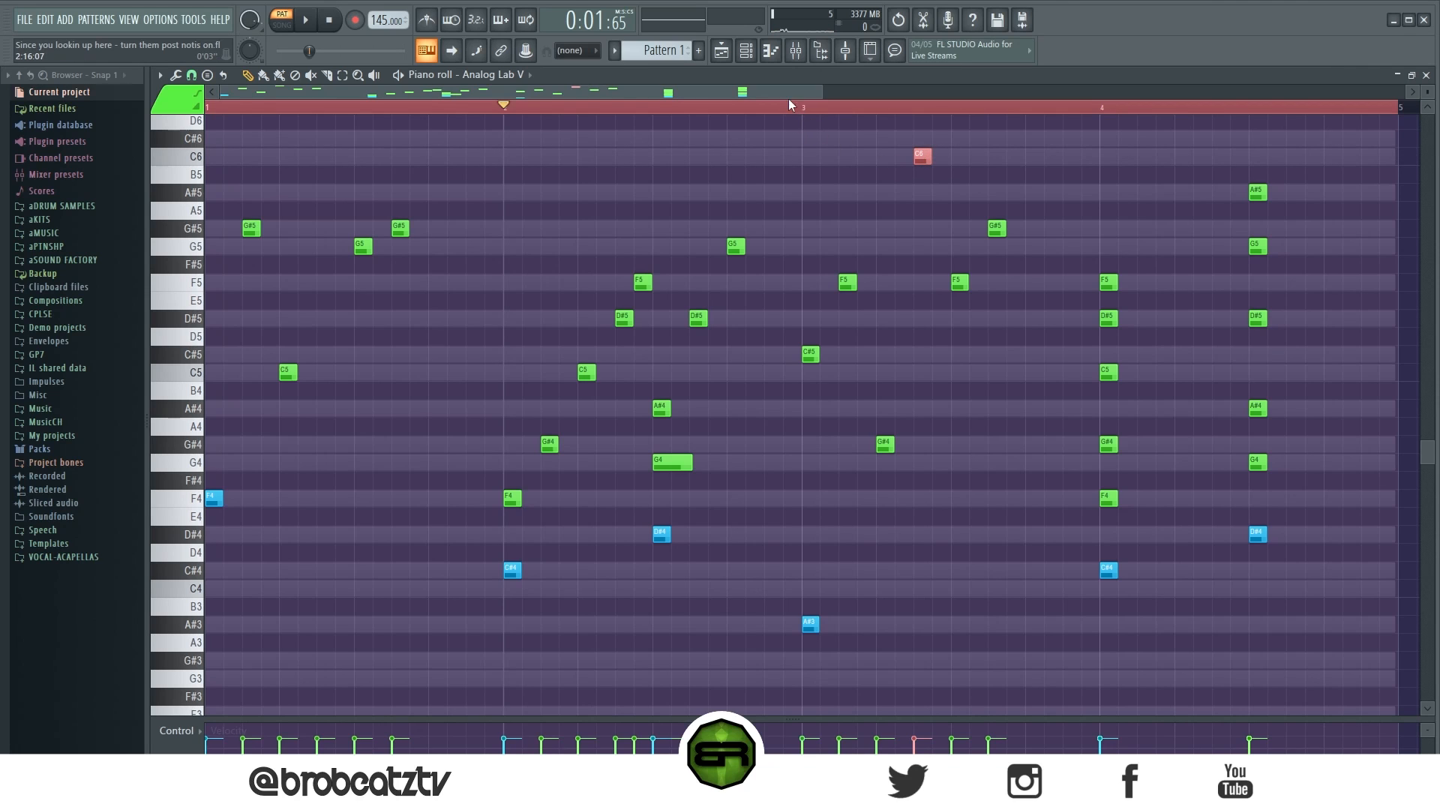
Step: Play the pattern from the middle of bar 1 through bar 4 to check the new bar 3 notes
{"action": "double_click", "coordinate": [344, 106]}
{"action": "scroll", "coordinate": [480, 109], "scroll_direction": "down", "scroll_amount": 1}
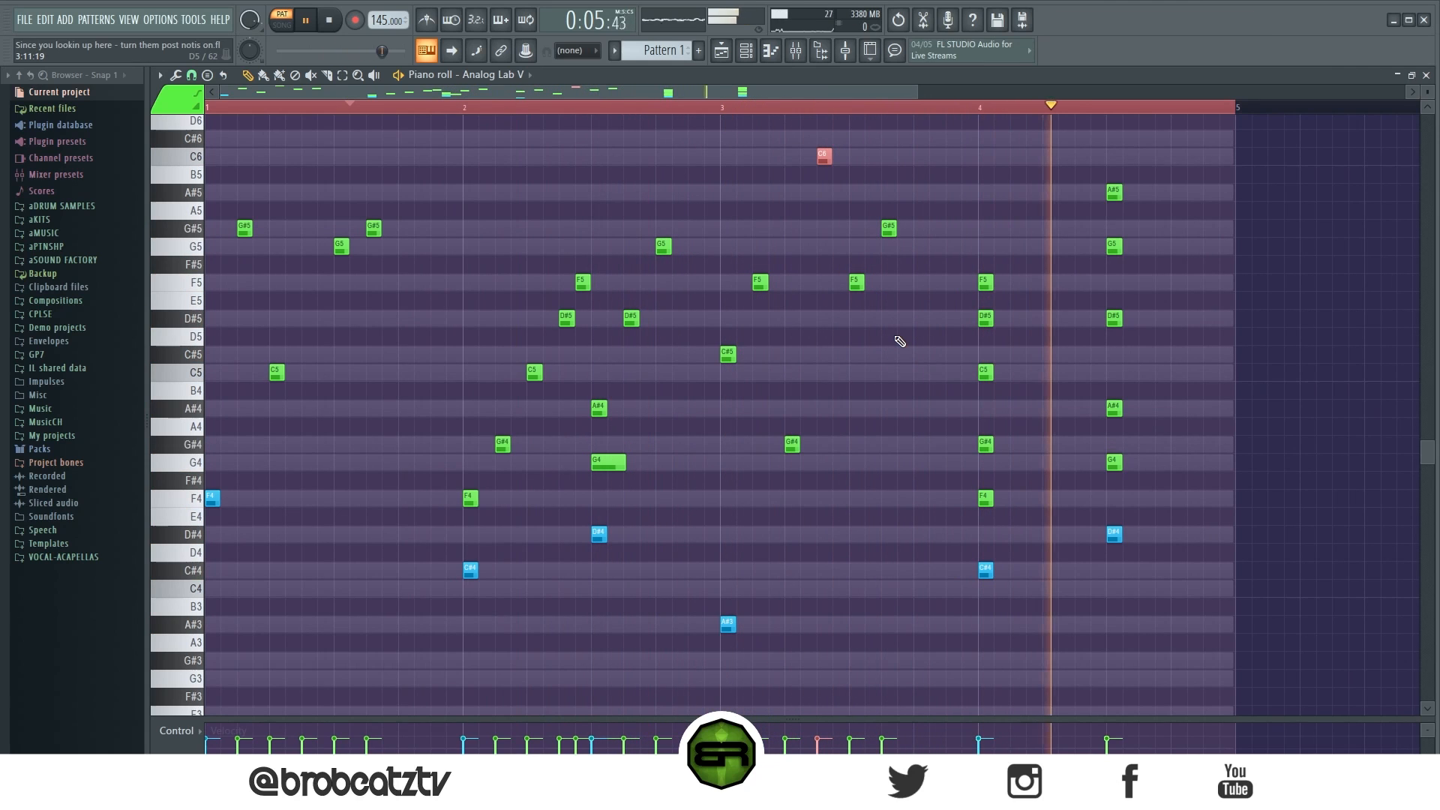
Step: Stop playback and replace both bar 4 chords with a copy of bar 2's notes
{"action": "key", "text": "space"}
{"action": "left_click_drag", "start_coordinate": [1177, 148], "coordinate": [954, 611]}
{"action": "key", "text": "Delete"}
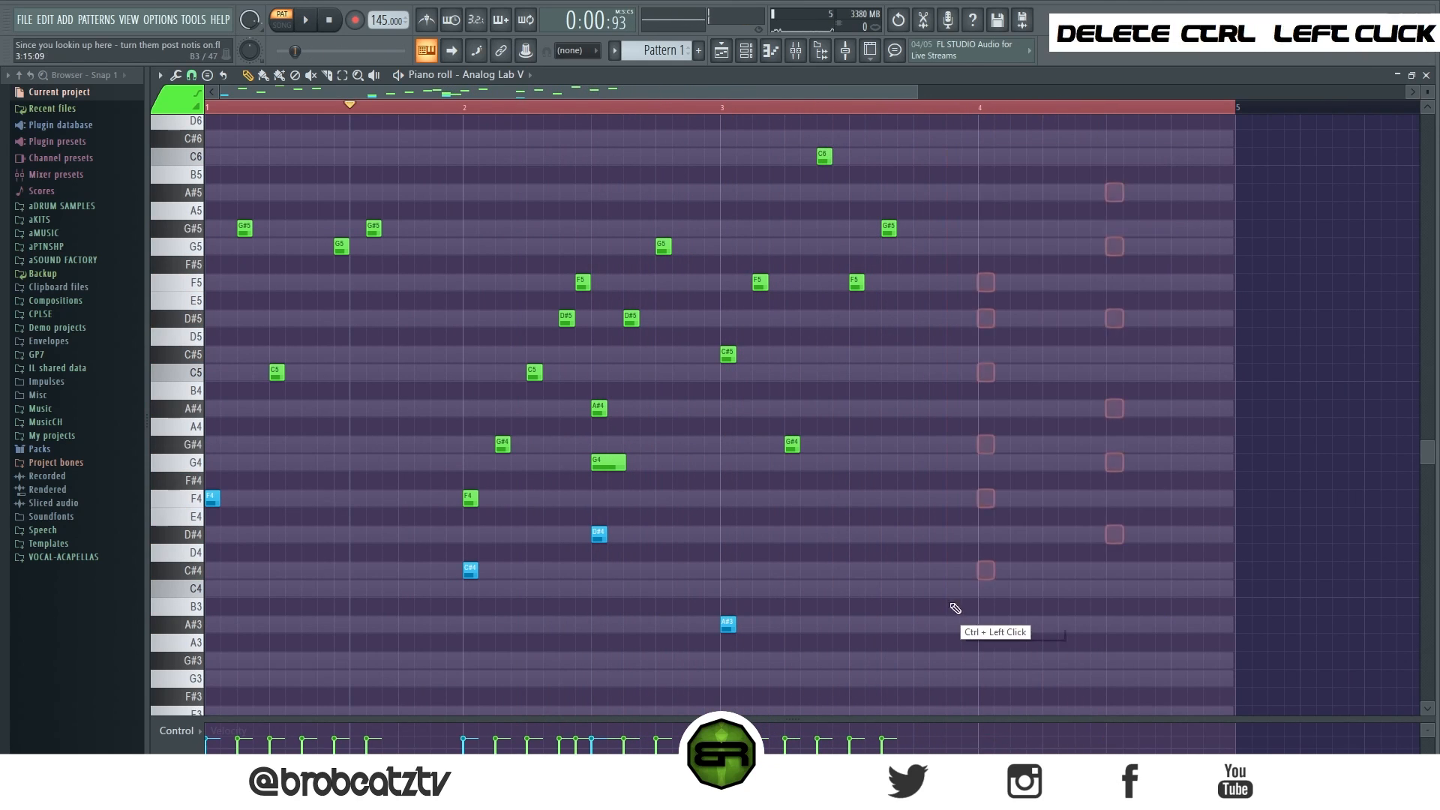
{"action": "left_click_drag", "start_coordinate": [694, 221], "coordinate": [923, 561]}
{"action": "left_click_drag", "start_coordinate": [467, 570], "coordinate": [989, 585]}
{"action": "right_click", "coordinate": [1065, 591]}
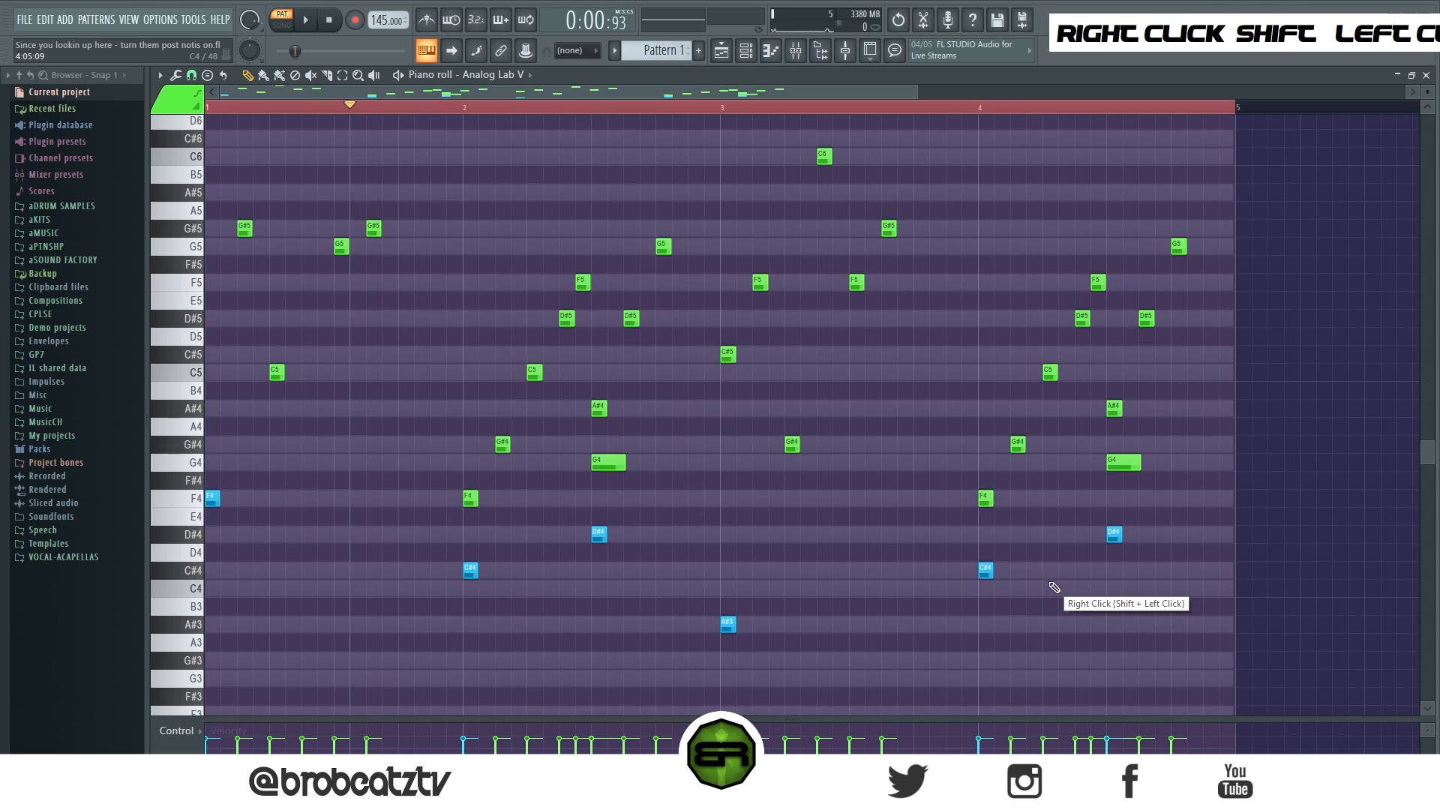
Step: In bar 4, delete F4 and move G#4 to step 1, C5 to step 3, the first D#5 to step 5 and F5 to step 7
{"action": "right_click", "coordinate": [983, 500]}
{"action": "left_click_drag", "start_coordinate": [1017, 444], "coordinate": [982, 444]}
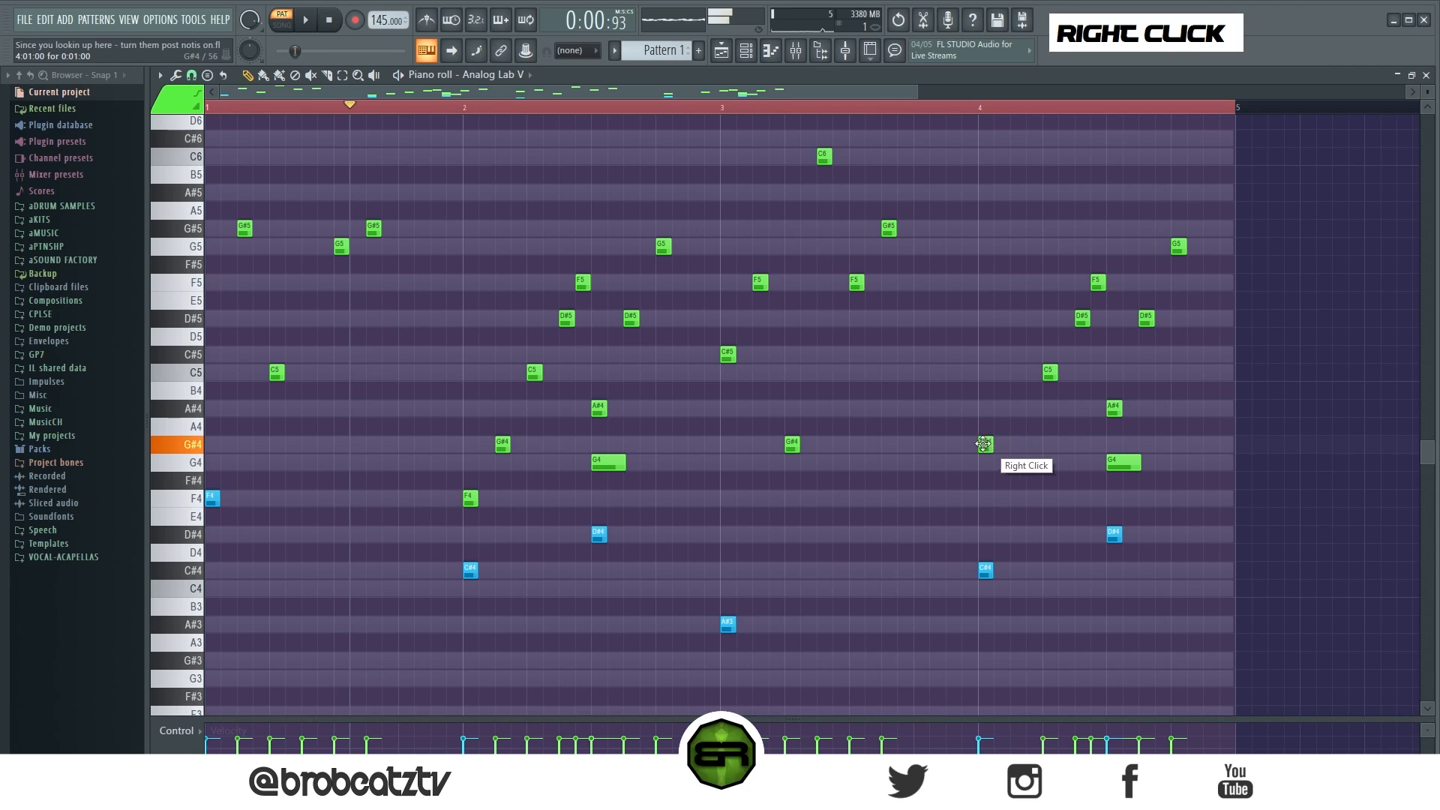
{"action": "left_click_drag", "start_coordinate": [1050, 372], "coordinate": [1006, 372]}
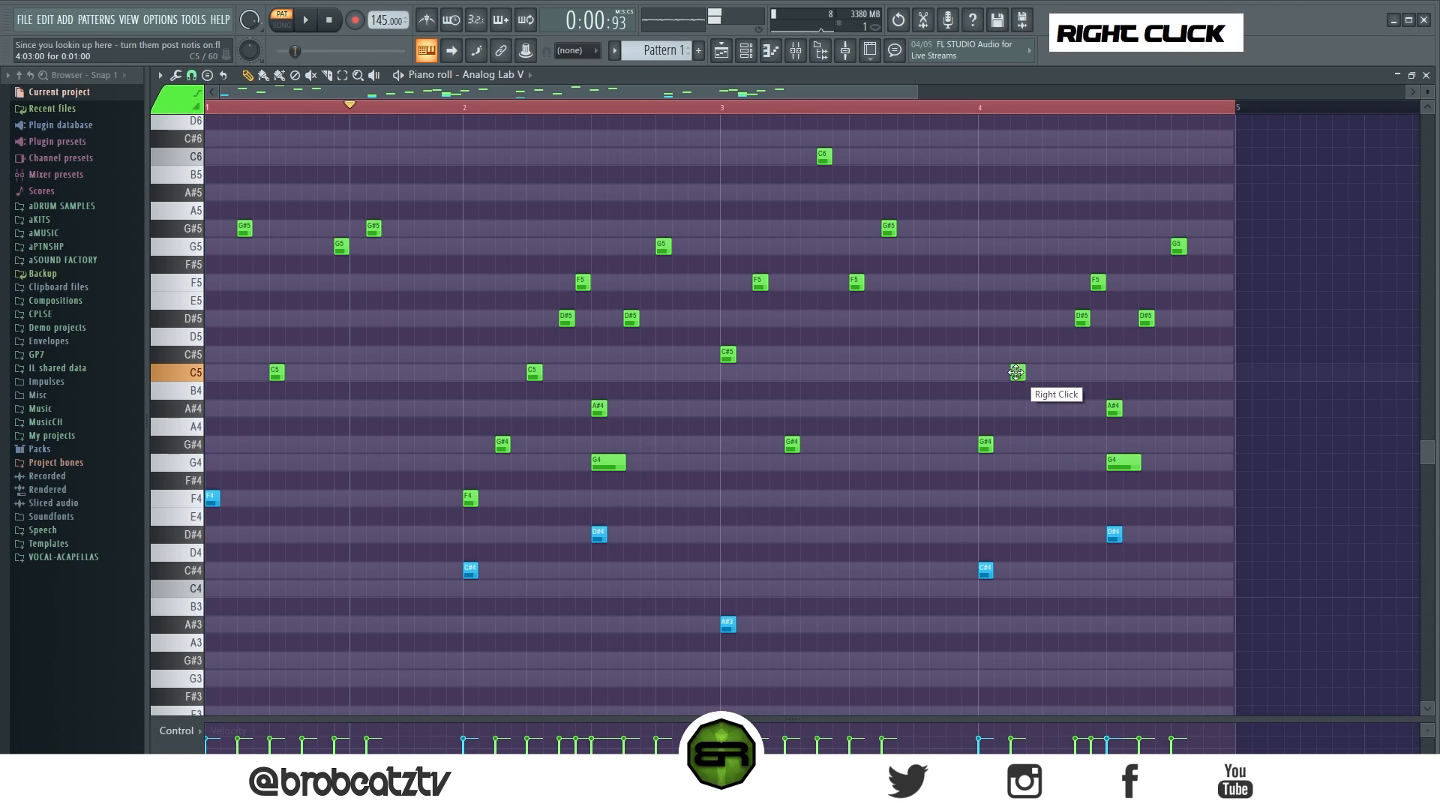
{"action": "left_click_drag", "start_coordinate": [1079, 318], "coordinate": [1083, 282]}
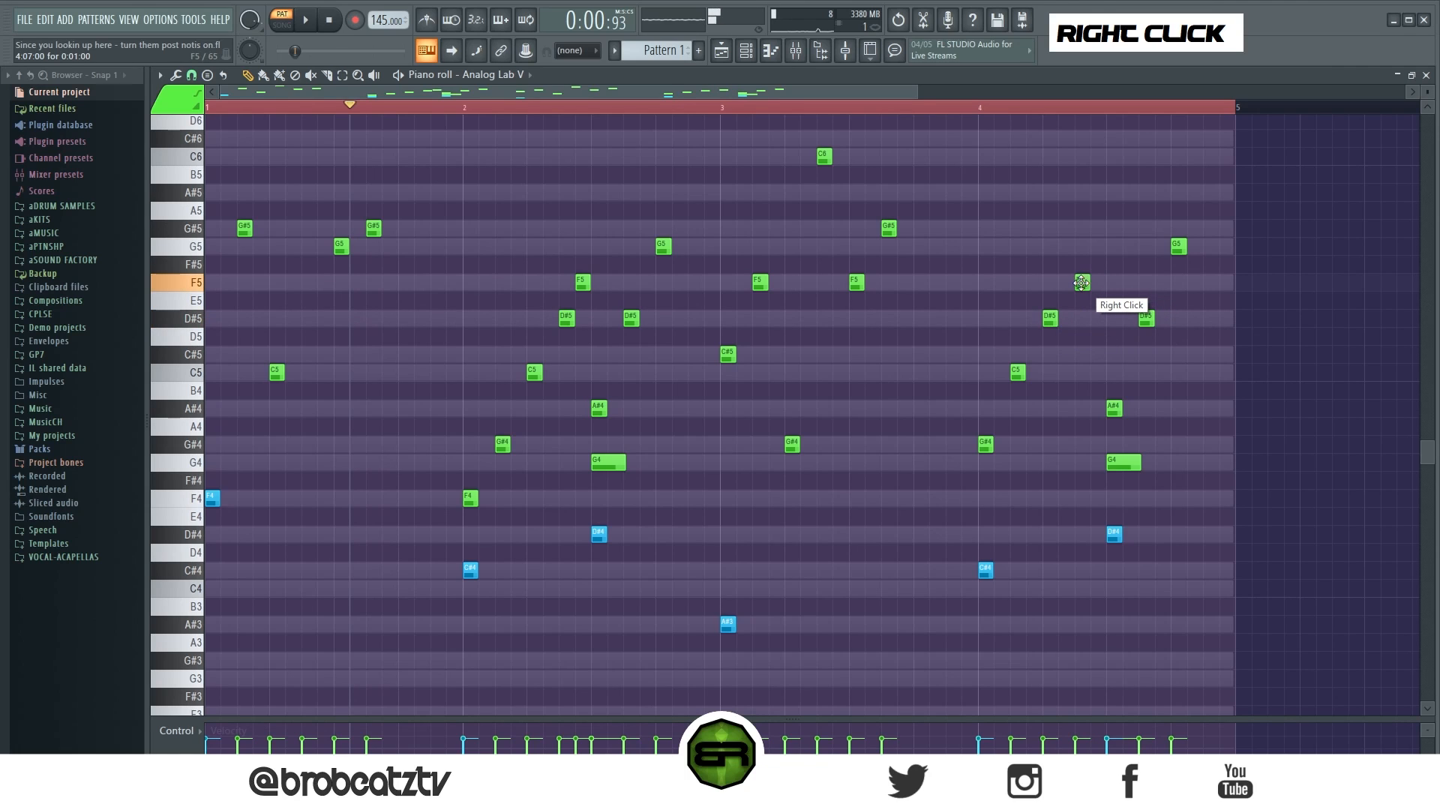
Step: Delete the G4 in bar 4 and add a G#5 at step 15 of that bar
{"action": "right_click", "coordinate": [1125, 463]}
{"action": "left_click_drag", "start_coordinate": [977, 266], "coordinate": [1224, 615]}
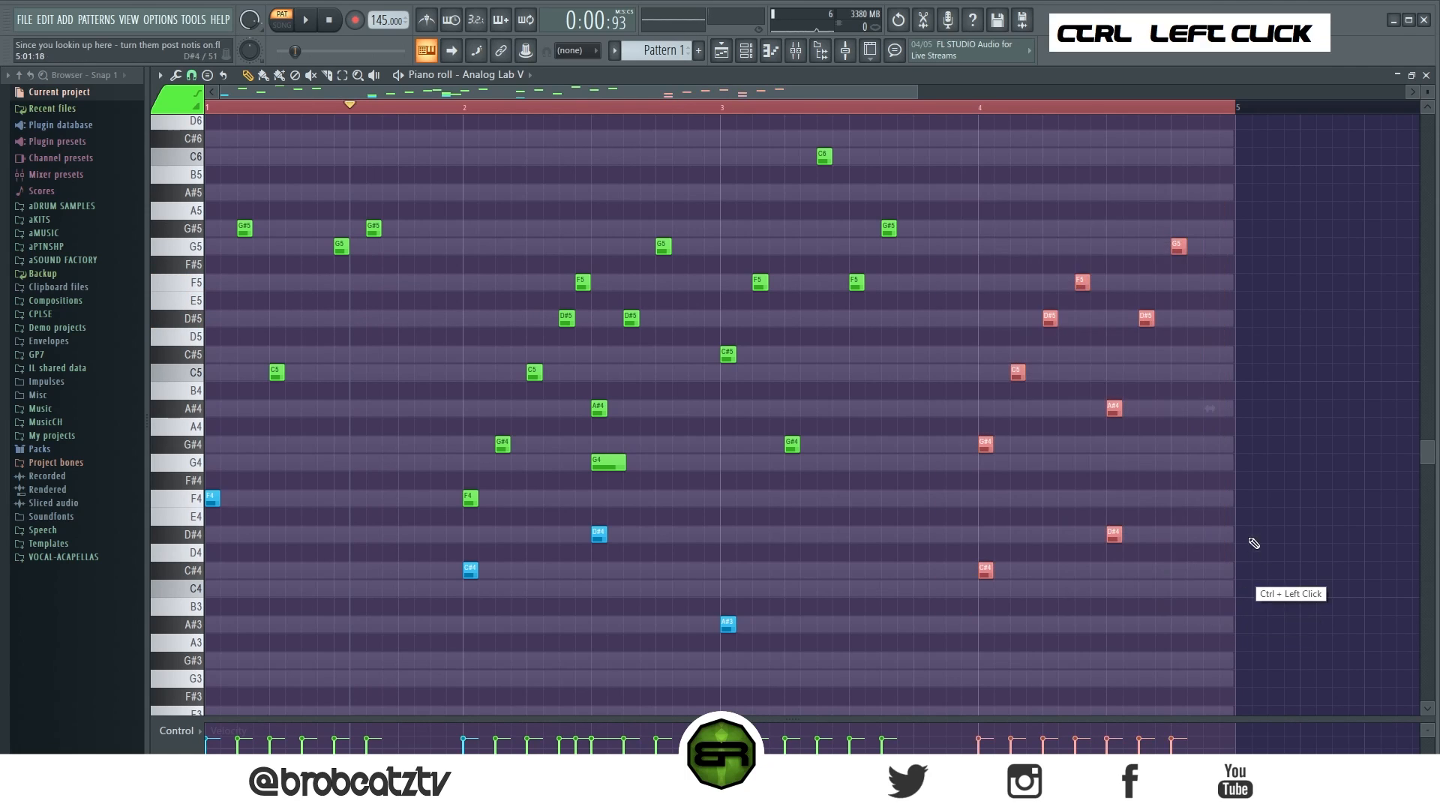
{"action": "right_click", "coordinate": [1237, 525]}
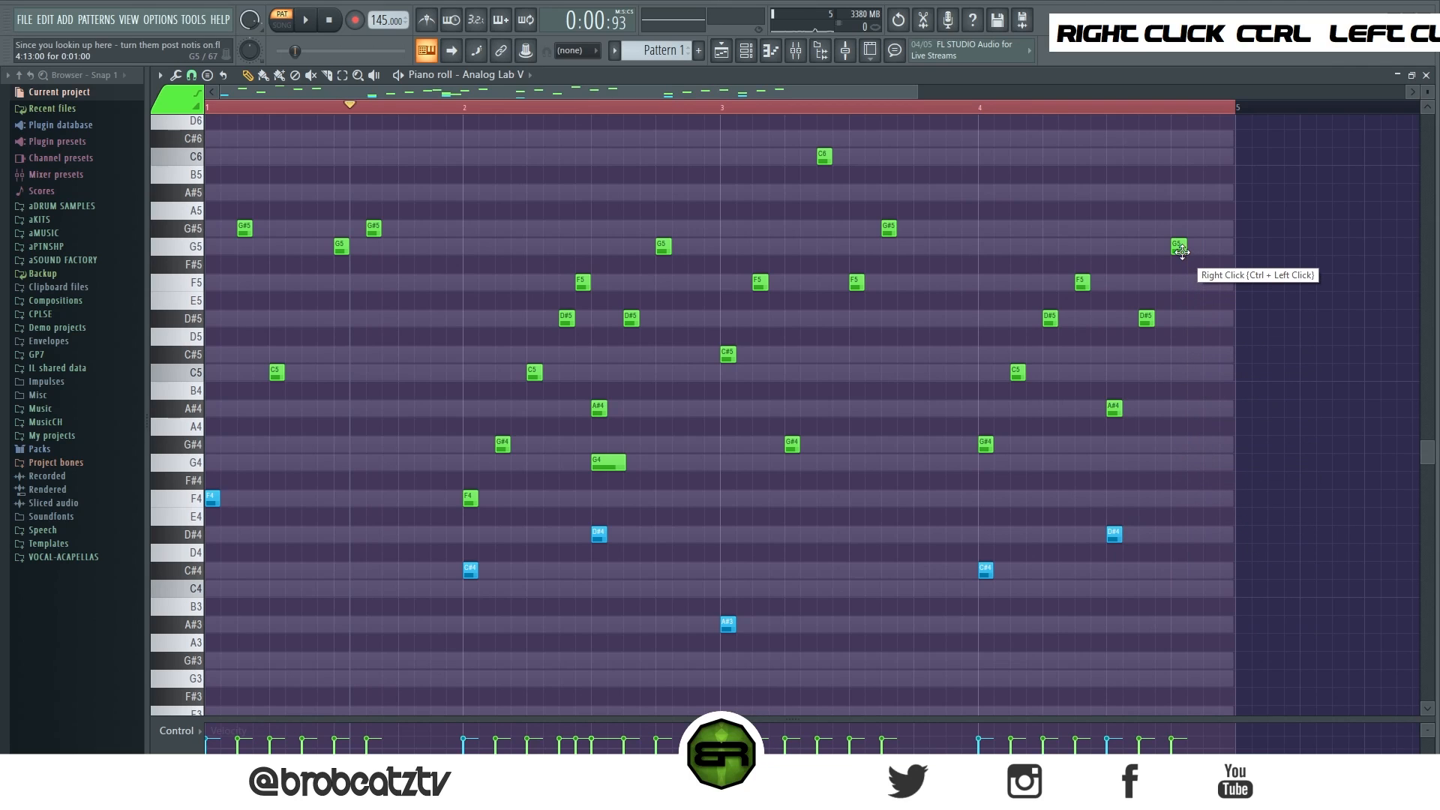
{"action": "left_click", "coordinate": [1203, 229]}
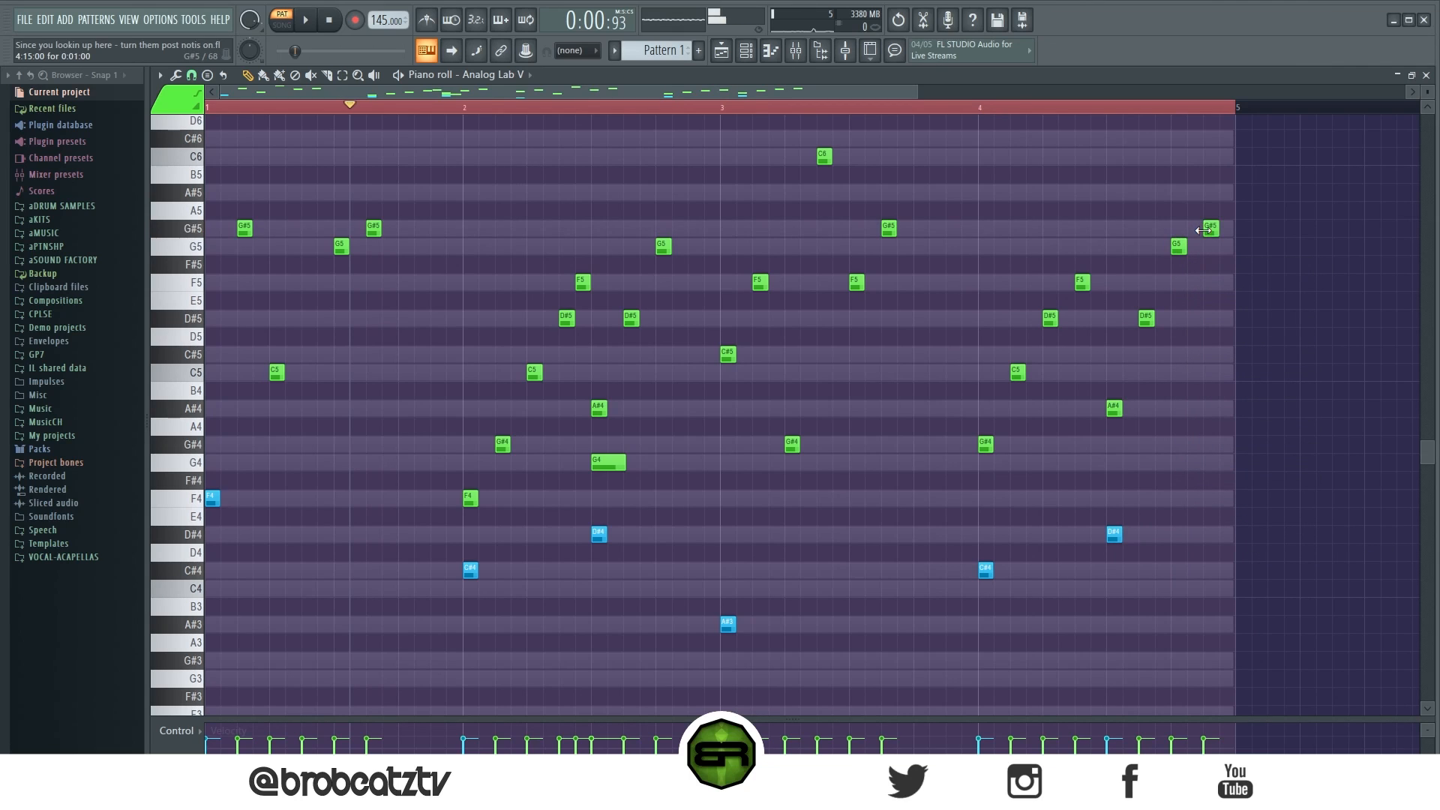
Step: Play the pattern from the start of bar 1 into bar 4 to check the new notes
{"action": "scroll", "coordinate": [870, 108], "scroll_direction": "down", "scroll_amount": 2}
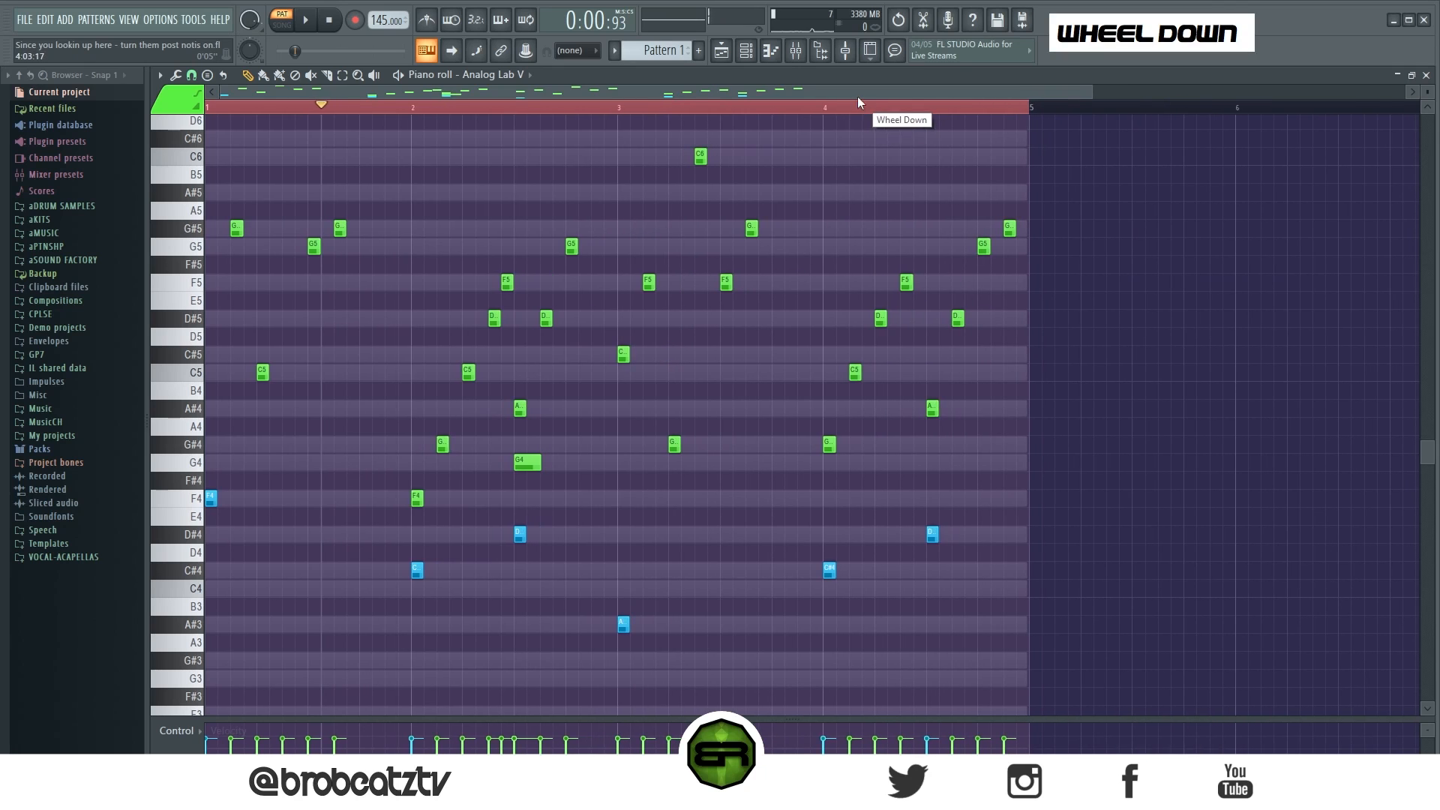
{"action": "right_click", "coordinate": [442, 135], "text": "ctrl"}
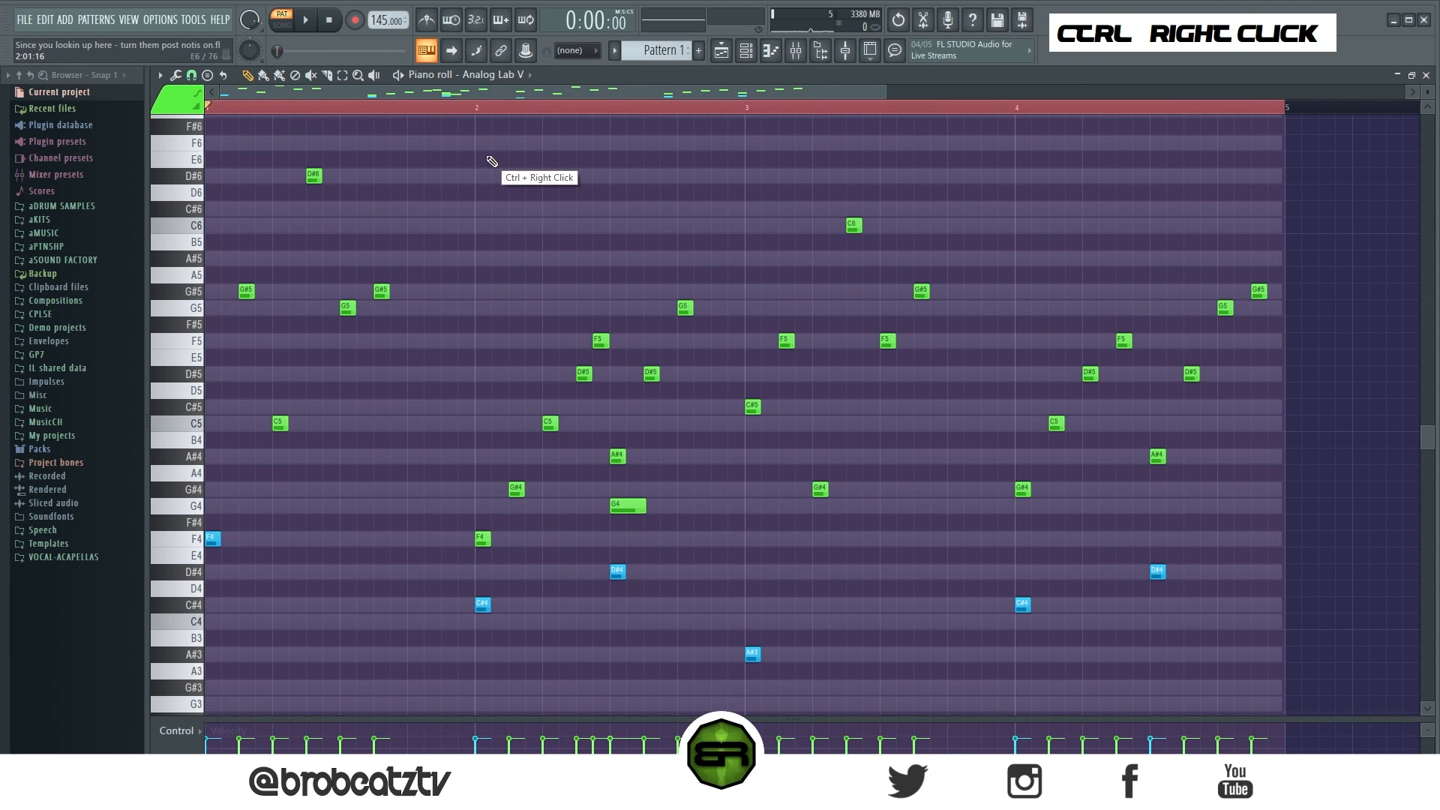
{"action": "key", "text": "space"}
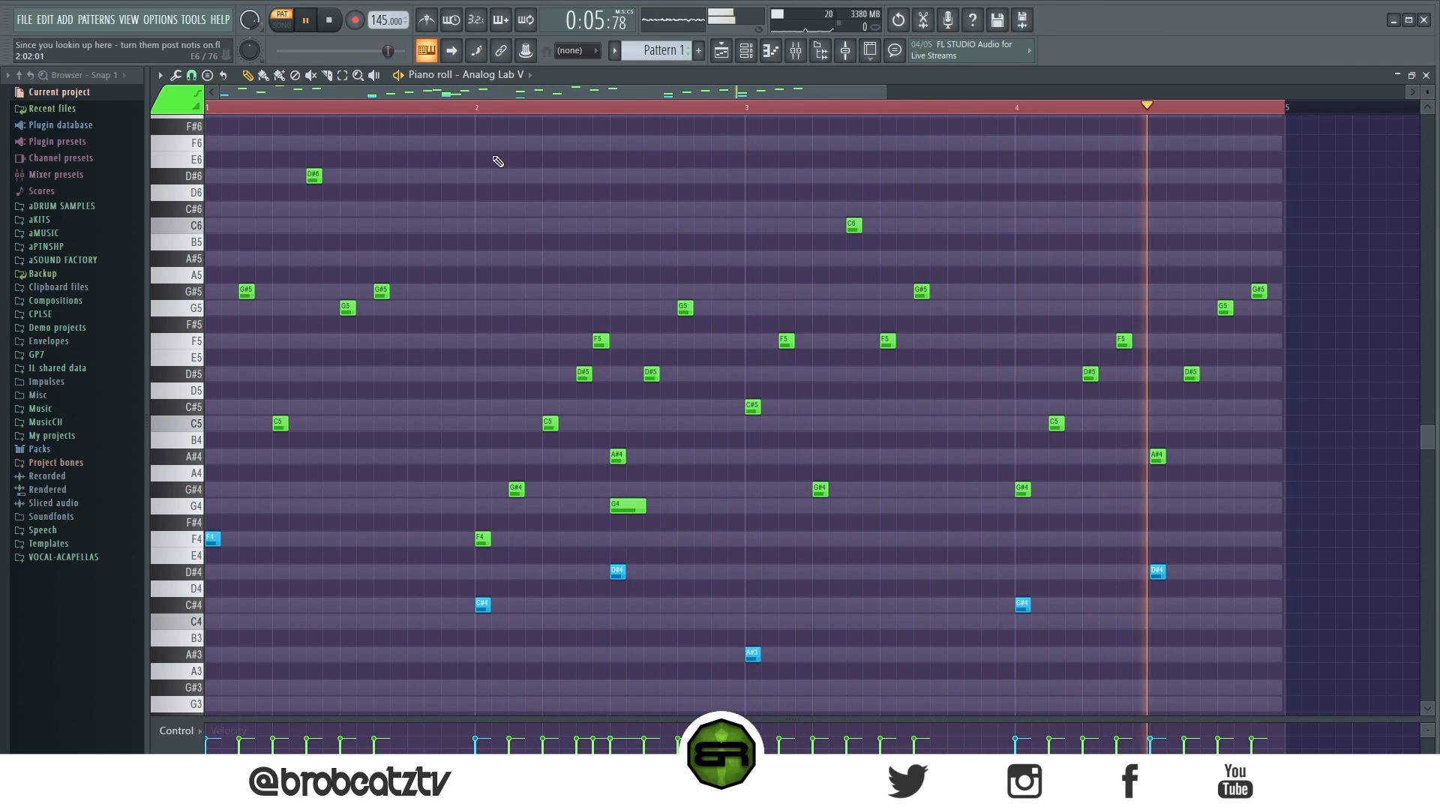
{"action": "key", "text": "space"}
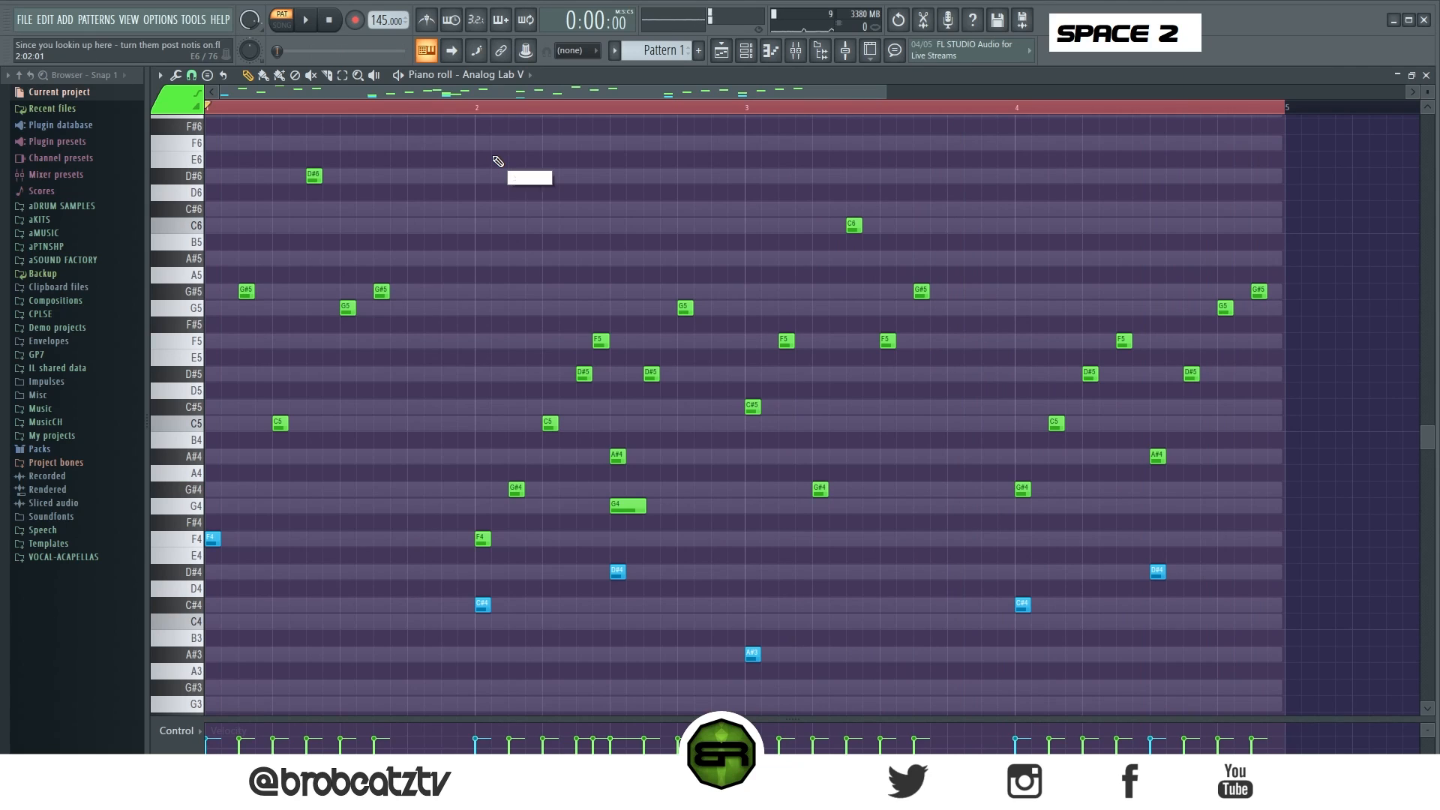
Step: Open the channel rack over the piano roll and select the LABS (64 Bit) channel
{"action": "left_click", "coordinate": [747, 51]}
{"action": "mouse_move", "coordinate": [614, 171]}
{"action": "left_mouse_down"}
{"action": "mouse_move", "coordinate": [657, 289]}
{"action": "mouse_move", "coordinate": [628, 161]}
{"action": "left_mouse_up"}
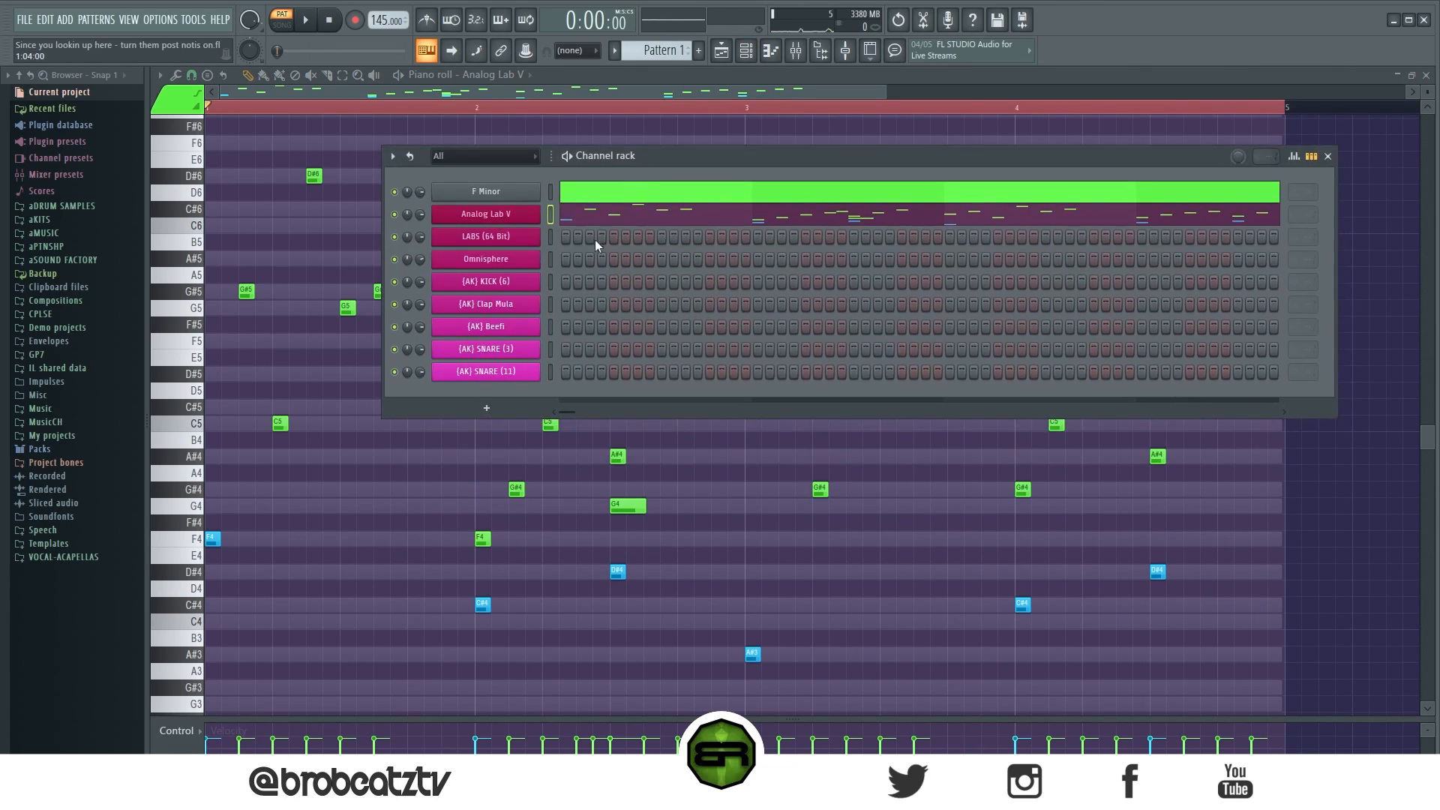
{"action": "left_click", "coordinate": [551, 238]}
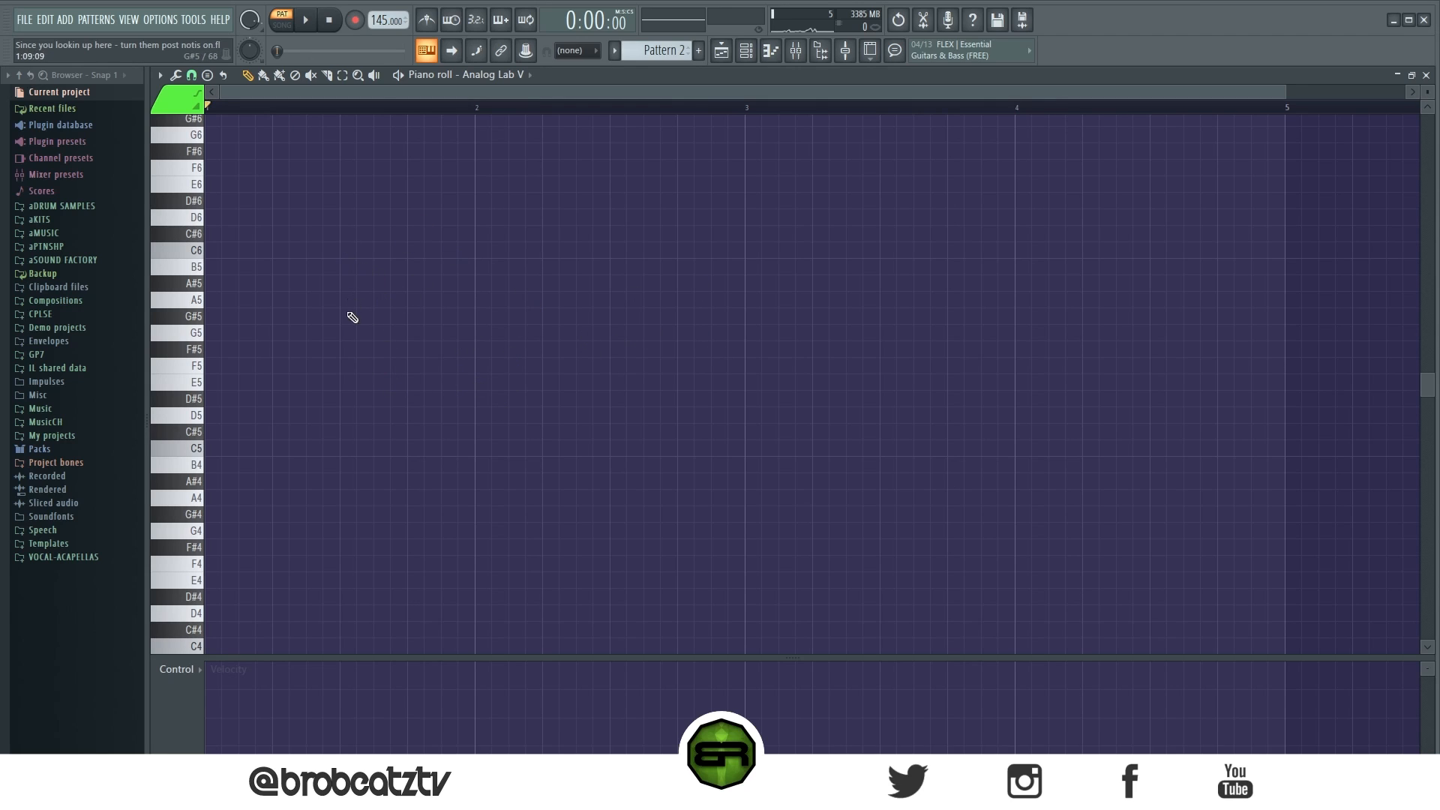
Step: In Pattern 2, stamp a Minor 7th chord on A#4 at the start of bar 1 and stretch it to about one bar
{"action": "left_click", "coordinate": [206, 76]}
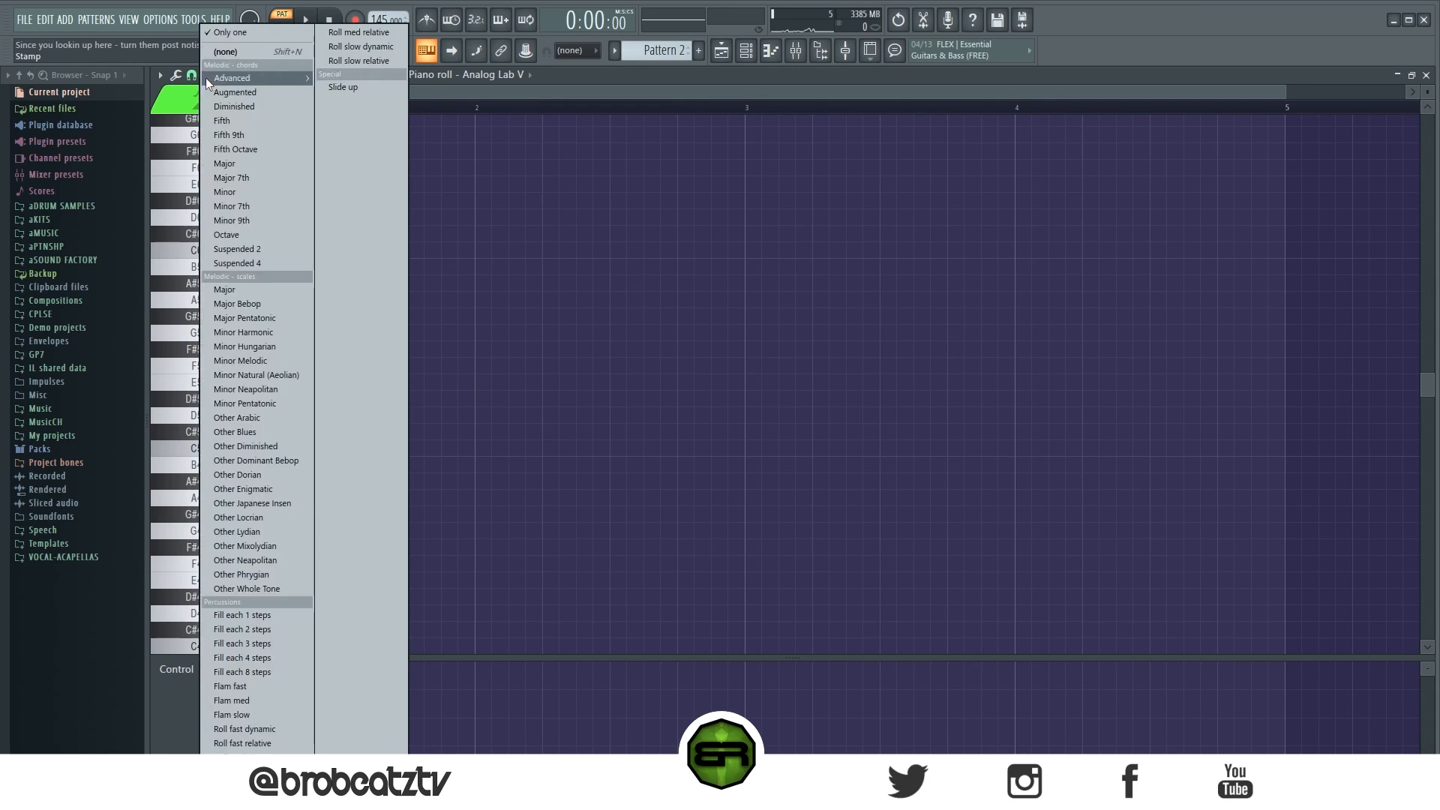
{"action": "left_click", "coordinate": [251, 207]}
{"action": "left_click", "coordinate": [213, 481]}
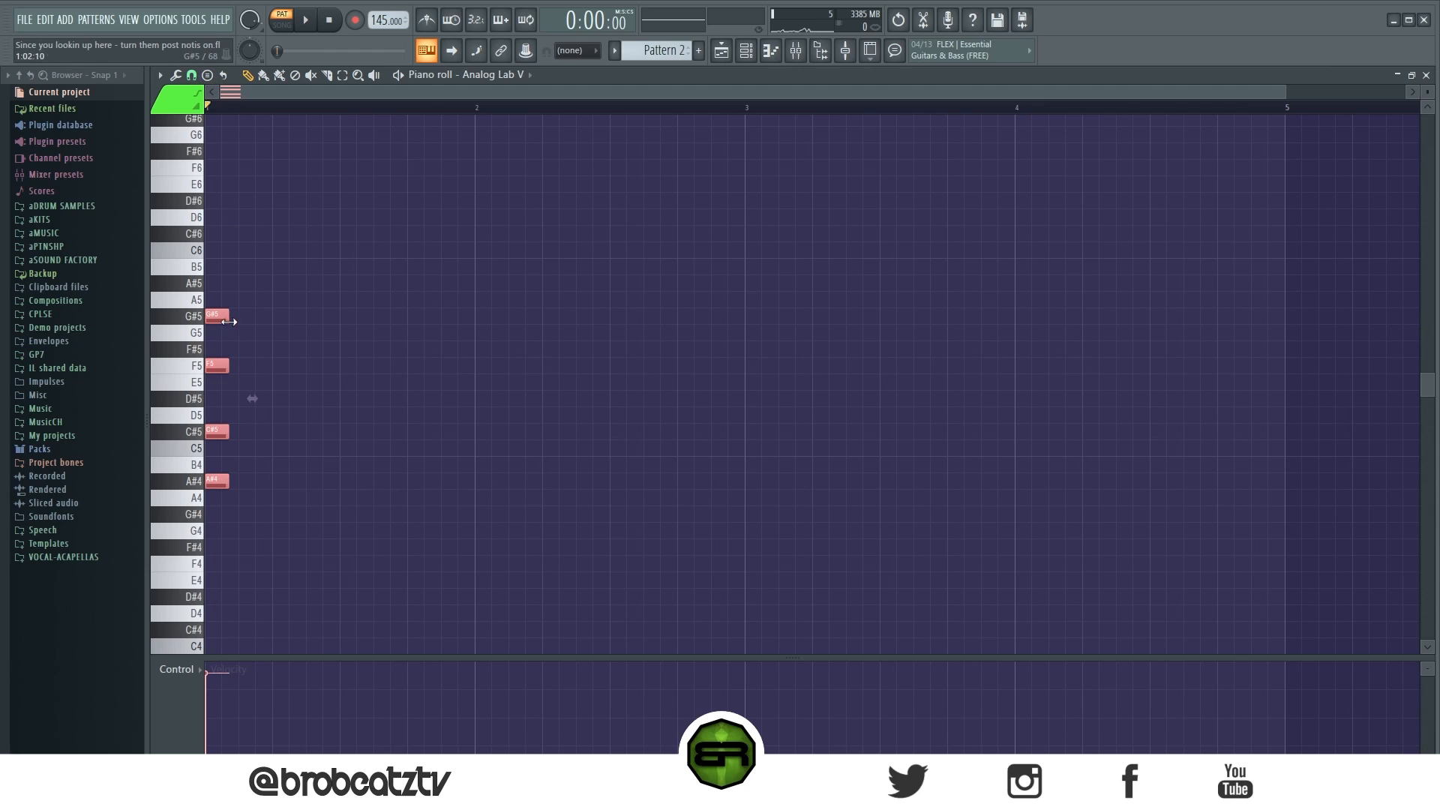
{"action": "left_click_drag", "start_coordinate": [229, 322], "coordinate": [472, 324]}
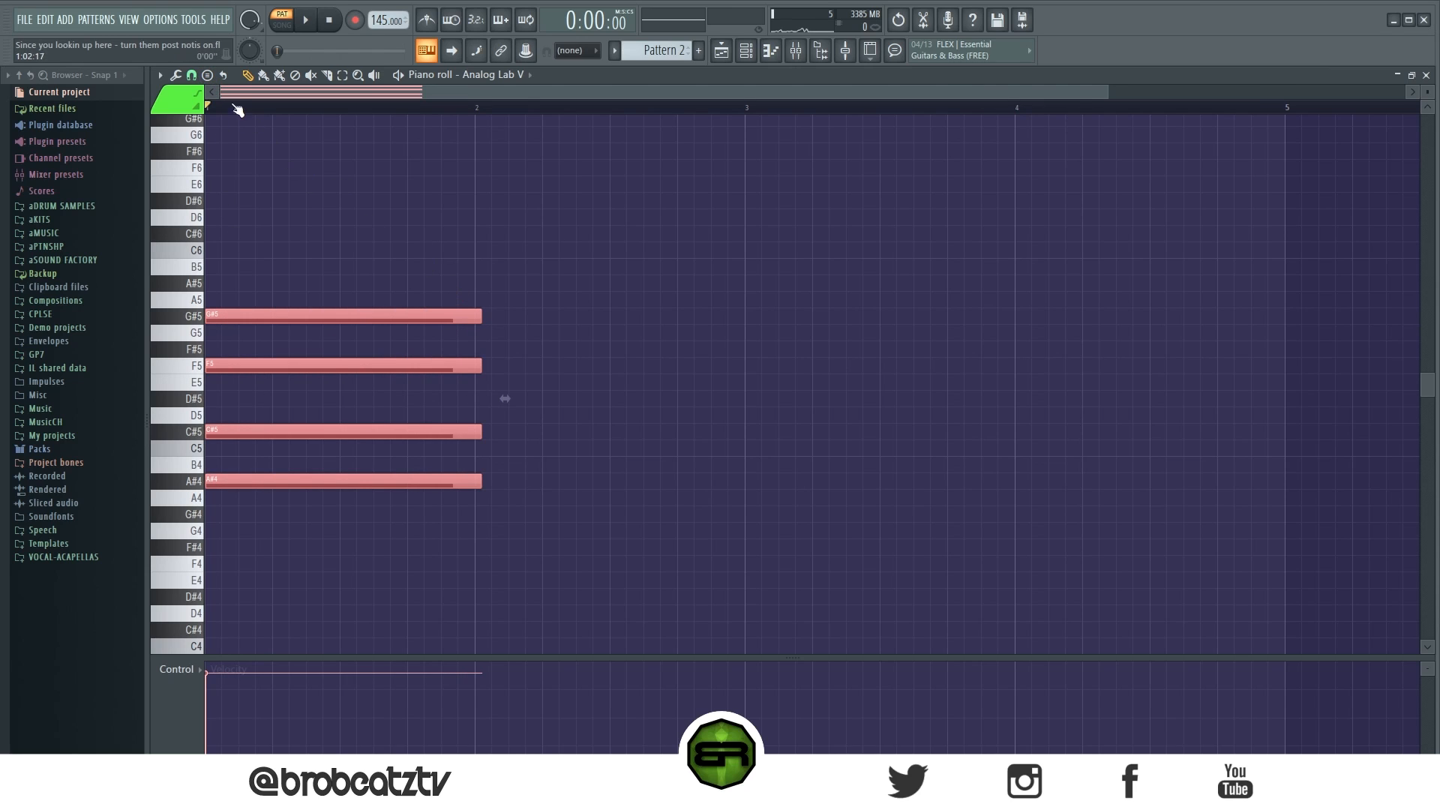
Step: Stamp a Major 7th chord on G#4 at the start of bar 2, about one bar long
{"action": "left_click", "coordinate": [207, 74]}
{"action": "left_click", "coordinate": [273, 193]}
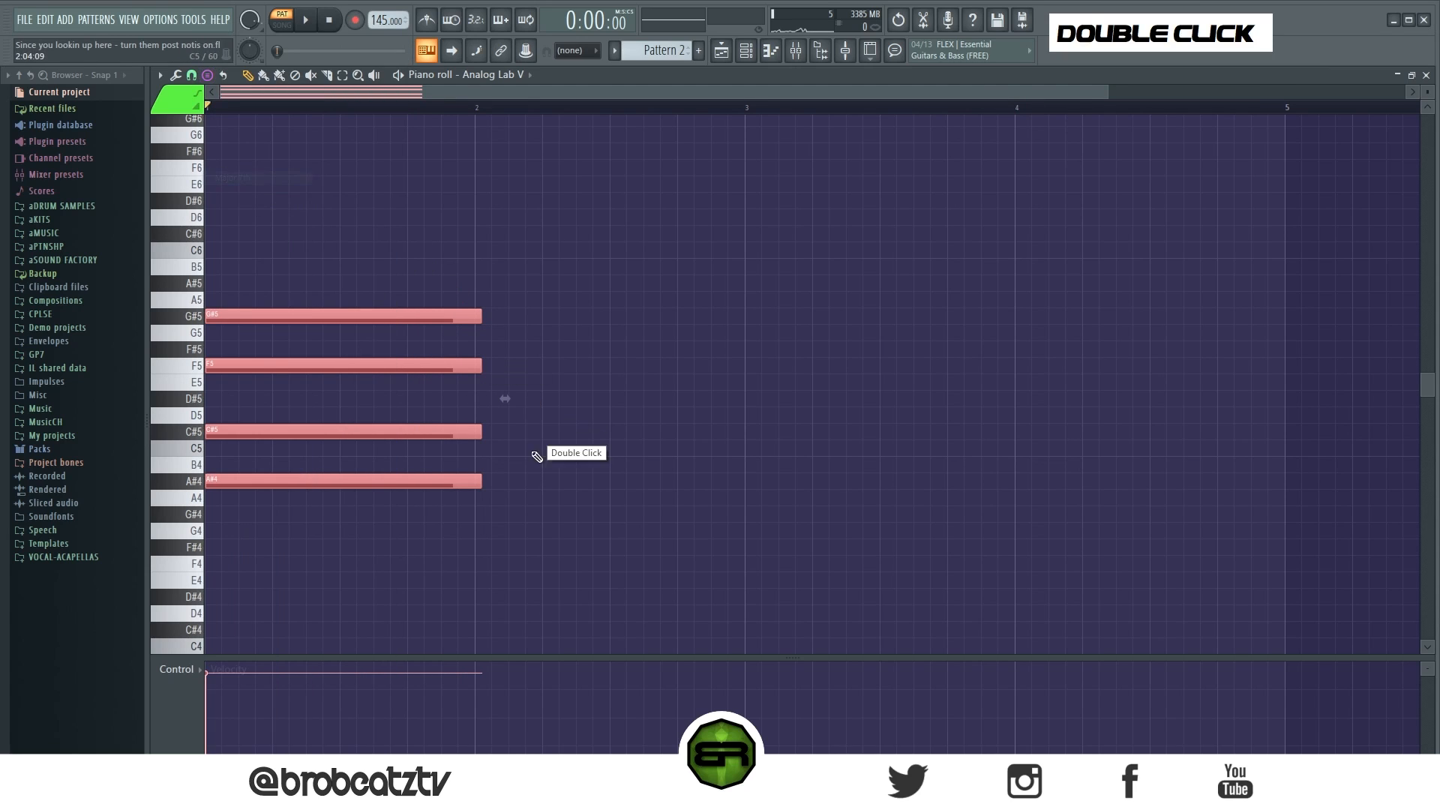
{"action": "left_click", "coordinate": [480, 486]}
{"action": "left_click_drag", "start_coordinate": [479, 488], "coordinate": [479, 519]}
Step: Shorten both chords together so each ends just before the next barline
{"action": "left_click", "coordinate": [719, 554], "text": "ctrl"}
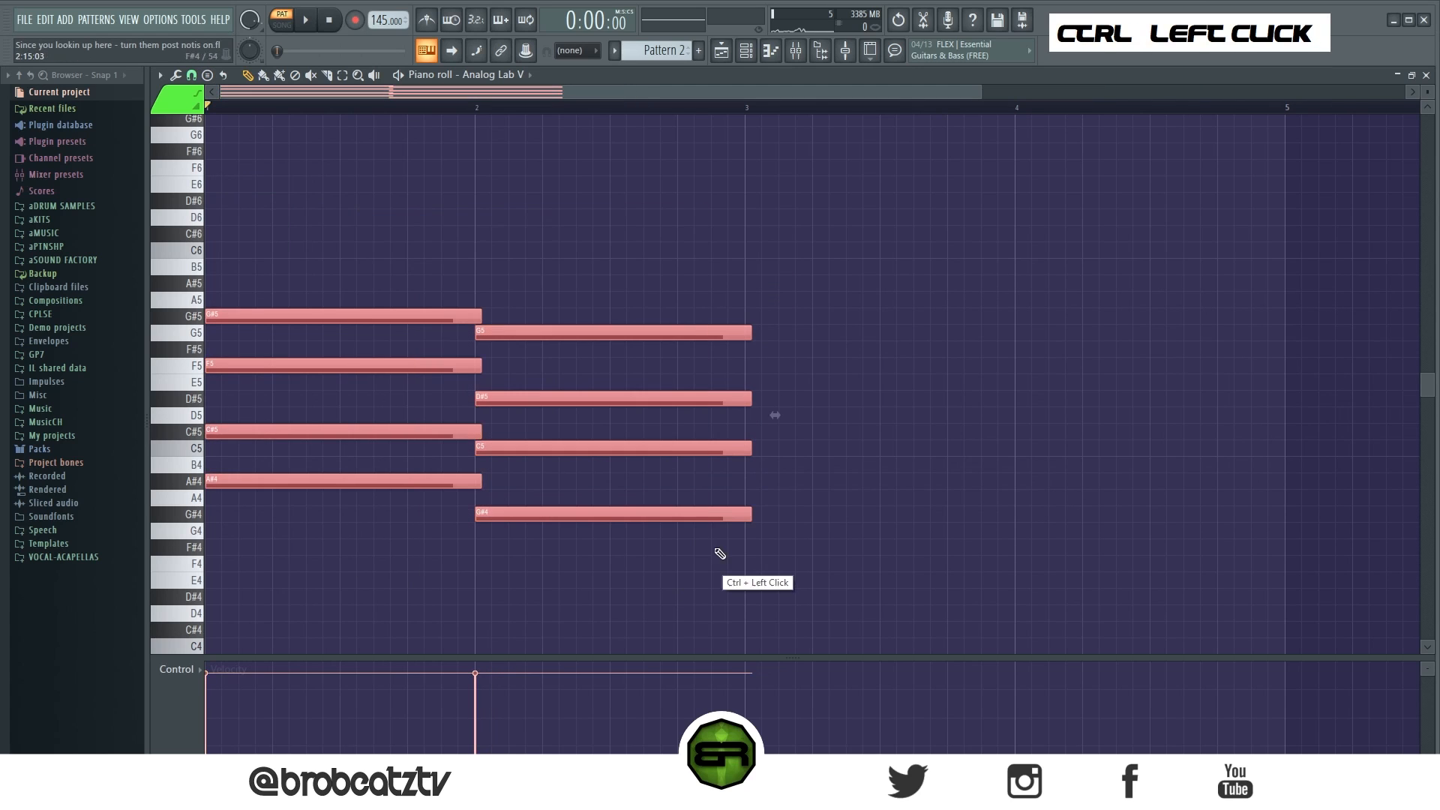
{"action": "left_click_drag", "start_coordinate": [750, 515], "coordinate": [736, 515]}
{"action": "right_click", "coordinate": [345, 429], "text": "alt"}
{"action": "right_click", "coordinate": [500, 428], "text": "alt"}
{"action": "right_click", "coordinate": [904, 225]}
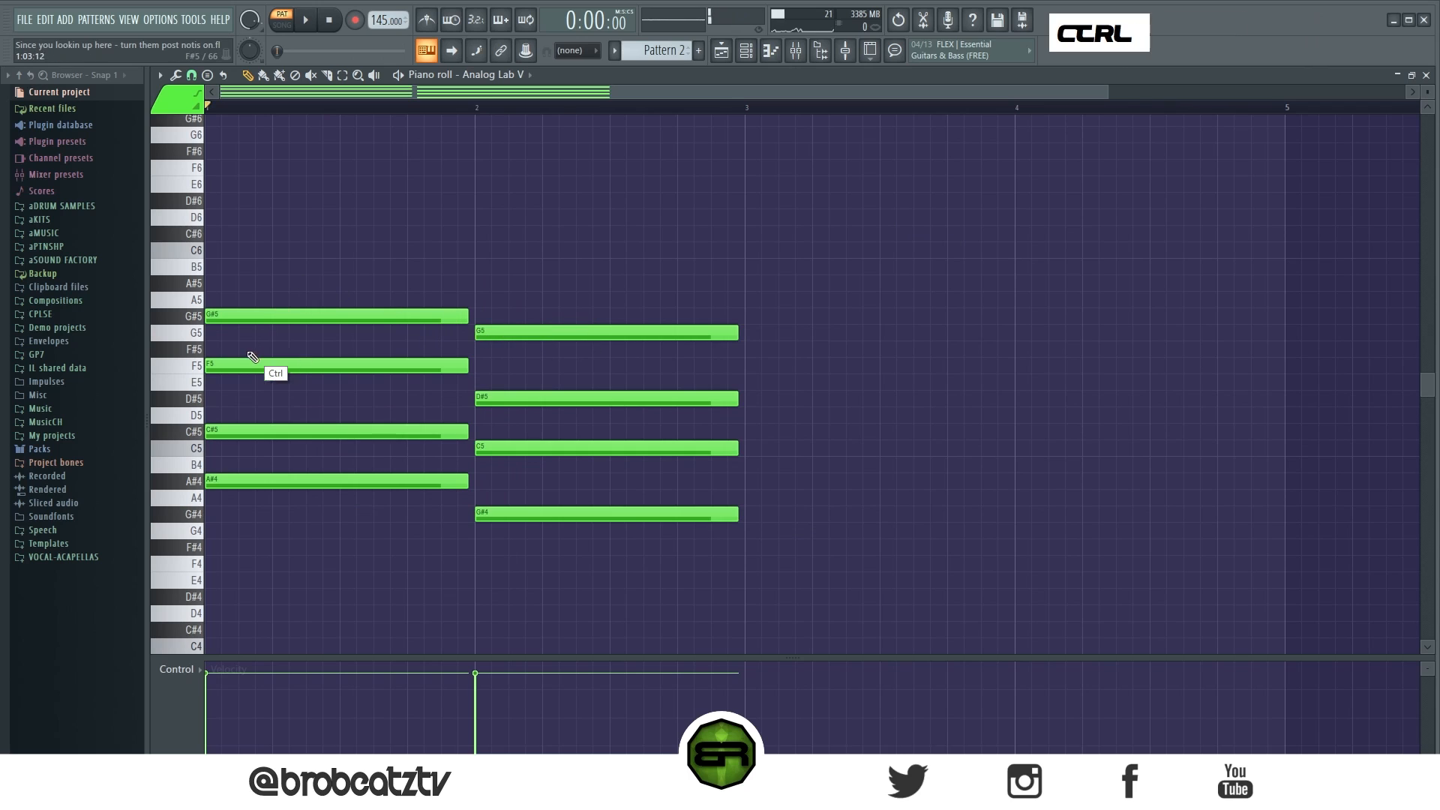
Step: Shorten both chords' middle notes, move them to step 5 of their bars, and copy F5 and D#5 to step 11
{"action": "left_click", "coordinate": [263, 366], "text": "ctrl"}
{"action": "left_click", "coordinate": [448, 433], "text": "ctrl"}
{"action": "left_click_drag", "start_coordinate": [600, 365], "coordinate": [615, 464]}
{"action": "left_click_drag", "start_coordinate": [648, 366], "coordinate": [592, 451]}
{"action": "left_click", "coordinate": [585, 402], "text": "ctrl"}
{"action": "mouse_move", "coordinate": [311, 342]}
{"action": "left_mouse_down"}
{"action": "mouse_move", "coordinate": [311, 369]}
{"action": "mouse_move", "coordinate": [394, 370]}
{"action": "left_mouse_up"}
{"action": "right_click", "coordinate": [397, 460]}
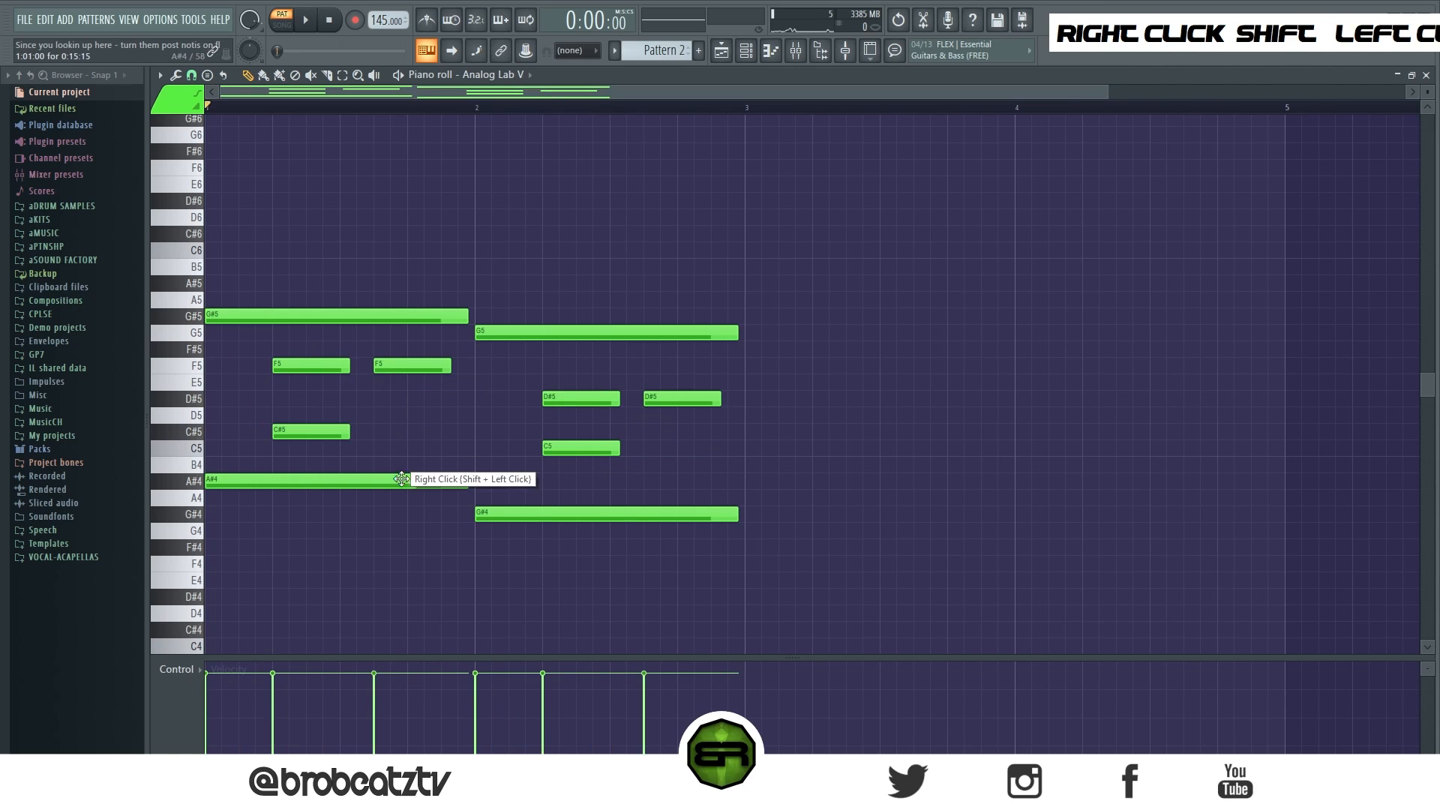
Step: Play the two bars to check the delayed middle notes
{"action": "key", "text": "space"}
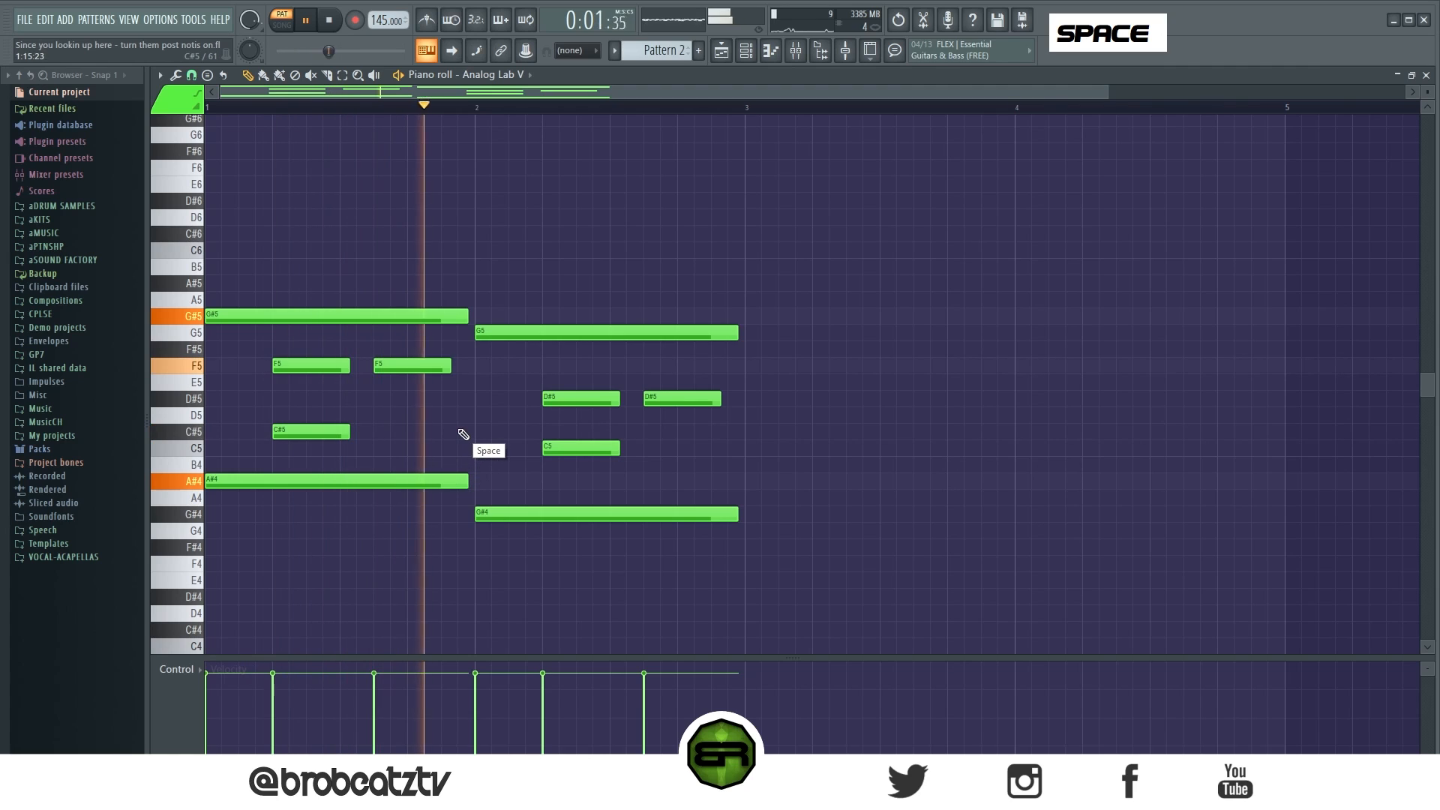
{"action": "key", "text": "space"}
{"action": "key", "text": "ctrl+z"}
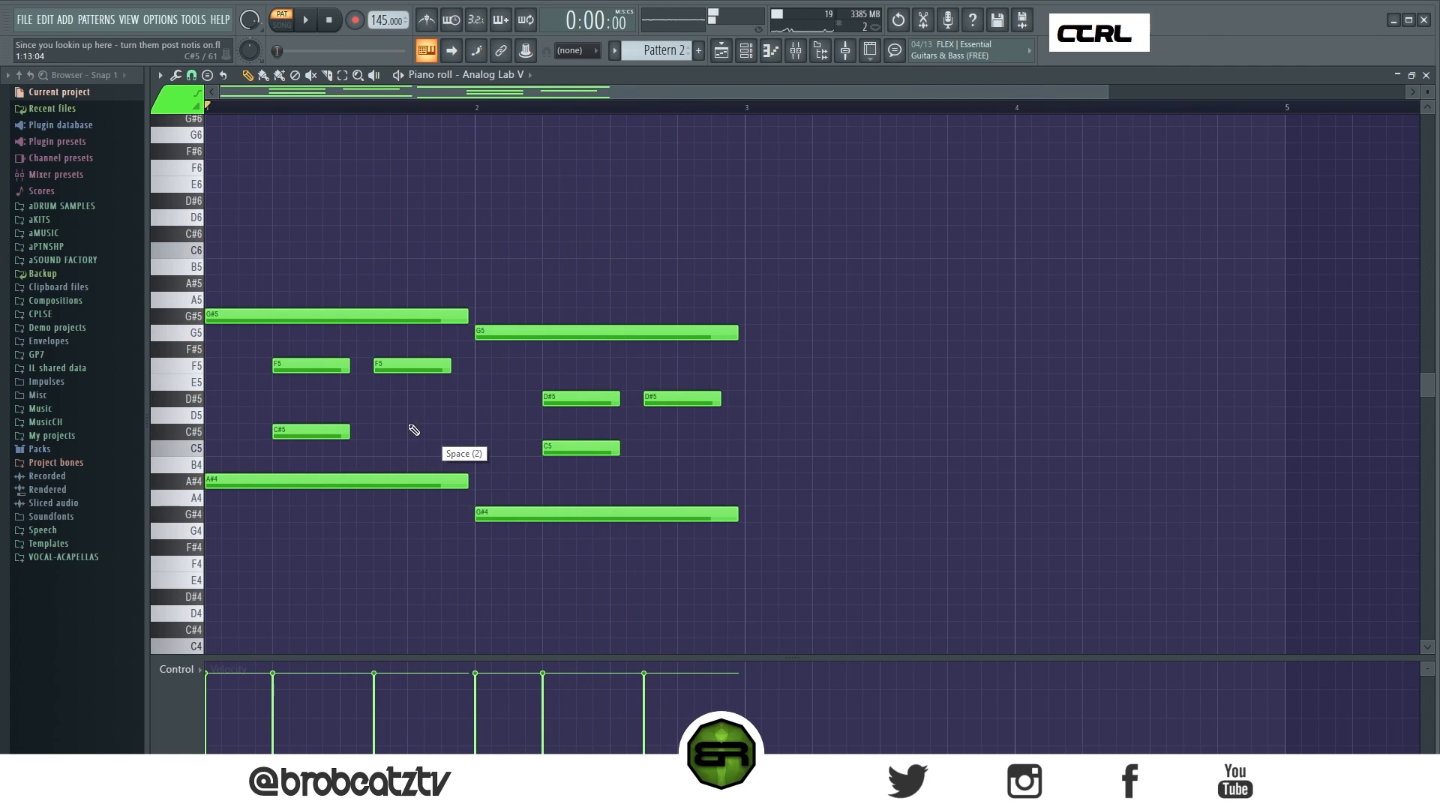
Step: Shorten the top G#5 and G5 to start at step 3 of their bars, and copy both to steps 7 and 13
{"action": "left_click", "coordinate": [247, 313], "text": "ctrl"}
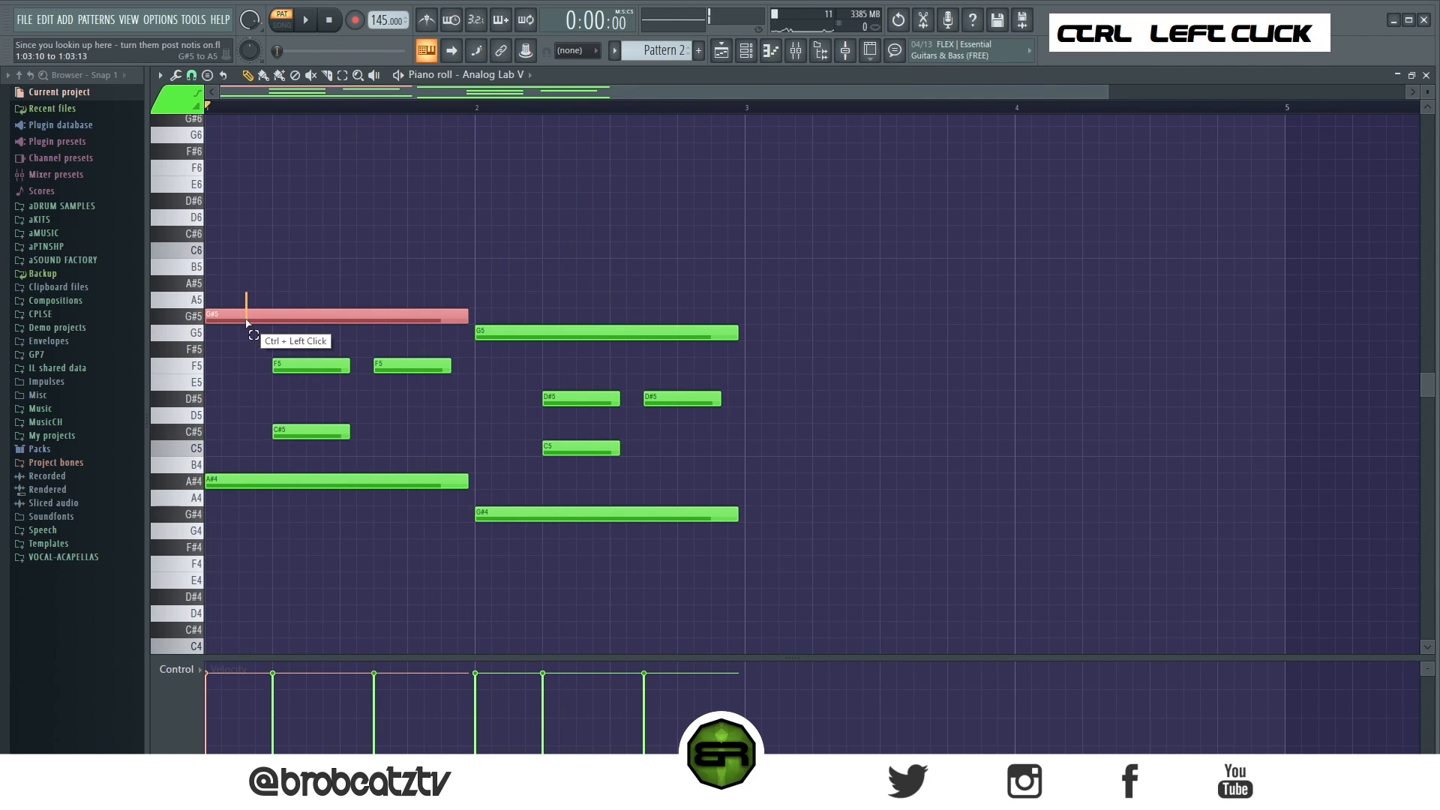
{"action": "left_click", "coordinate": [526, 327], "text": "ctrl+shift"}
{"action": "left_click_drag", "start_coordinate": [738, 332], "coordinate": [551, 338]}
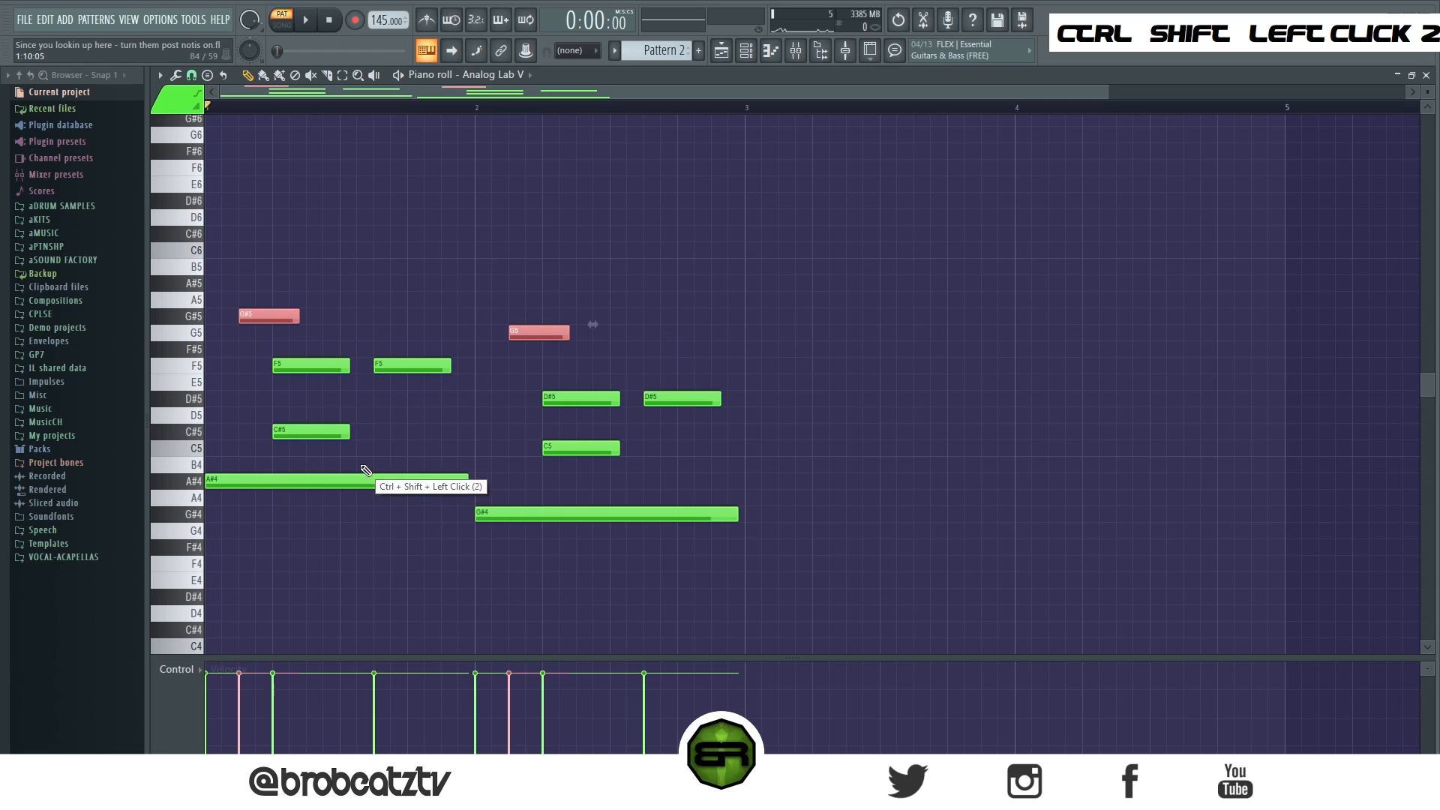
{"action": "left_click_drag", "start_coordinate": [272, 312], "coordinate": [429, 318], "text": "shift"}
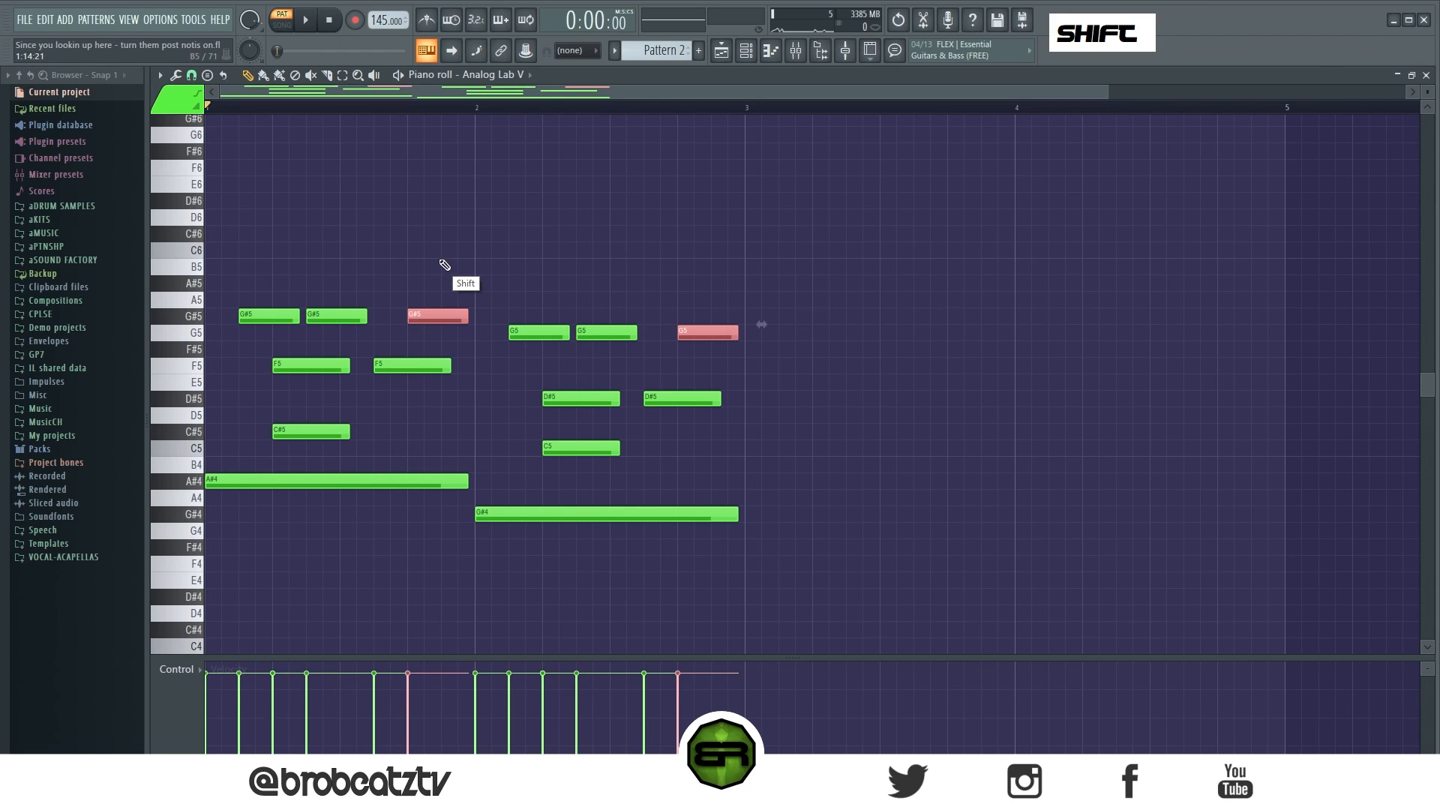
Step: Play the pattern into bar 2 to check the repeated top notes
{"action": "key", "text": "space"}
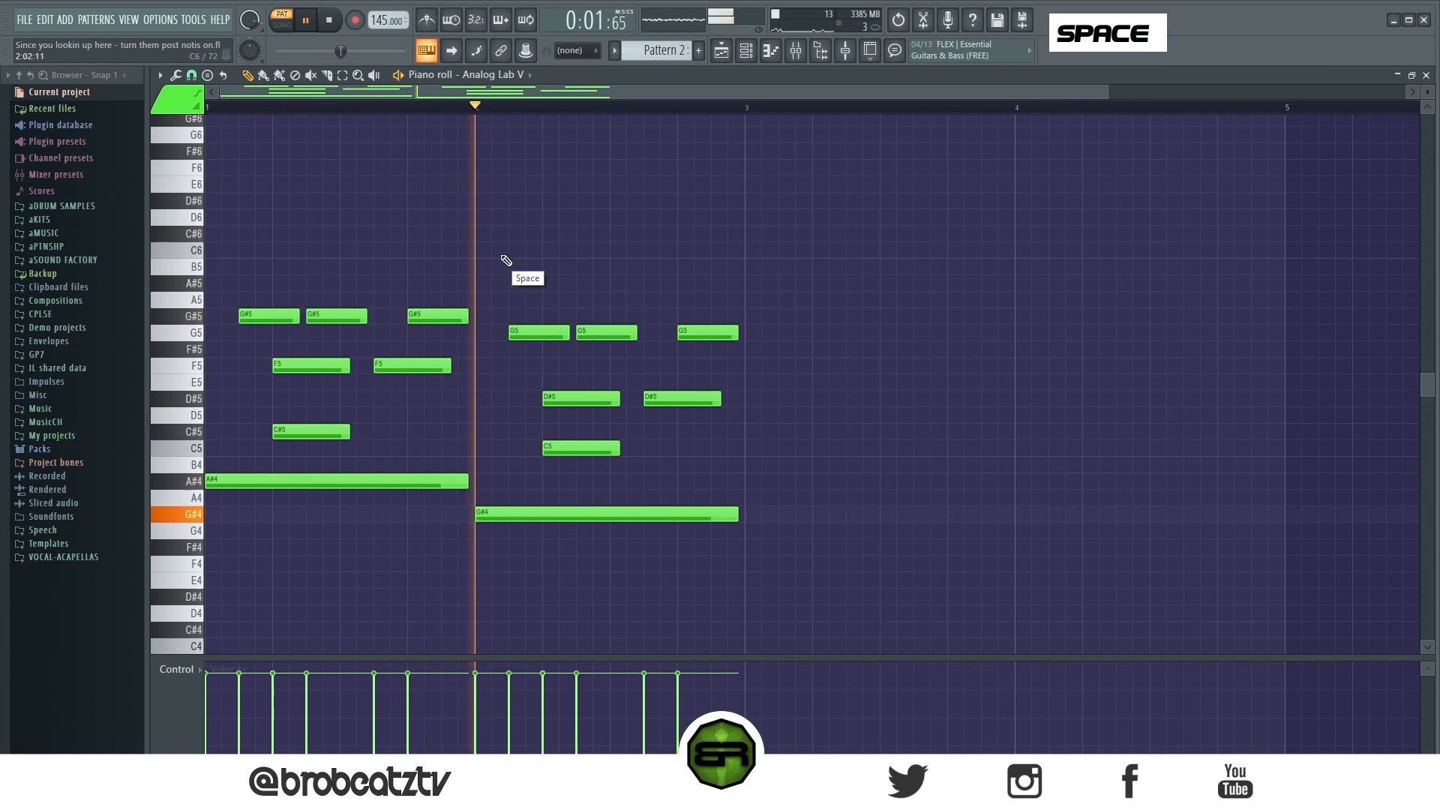
{"action": "key", "text": "space"}
{"action": "left_click_drag", "start_coordinate": [732, 293], "coordinate": [529, 357], "text": "ctrl"}
{"action": "left_click_drag", "start_coordinate": [477, 291], "coordinate": [232, 337], "text": "ctrl+shift"}
{"action": "right_click", "coordinate": [531, 268]}
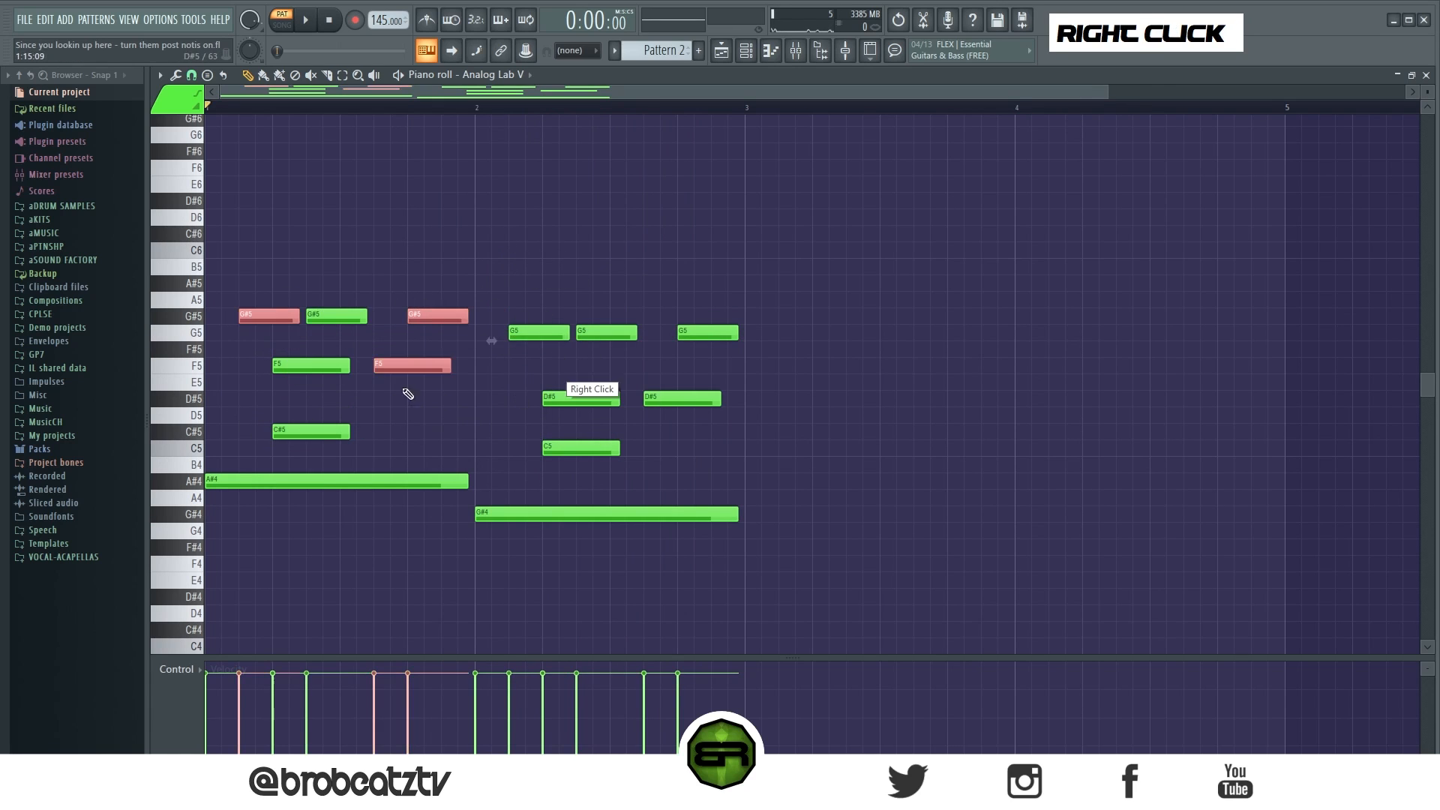
{"action": "left_click_drag", "start_coordinate": [270, 343], "coordinate": [739, 549], "text": "ctrl"}
{"action": "right_click", "coordinate": [465, 420]}
Step: Copy all notes of bars 1 and 2 into bars 3 and 4
{"action": "left_click_drag", "start_coordinate": [236, 280], "coordinate": [933, 604], "text": "ctrl"}
{"action": "left_click_drag", "start_coordinate": [238, 484], "coordinate": [776, 496], "text": "shift"}
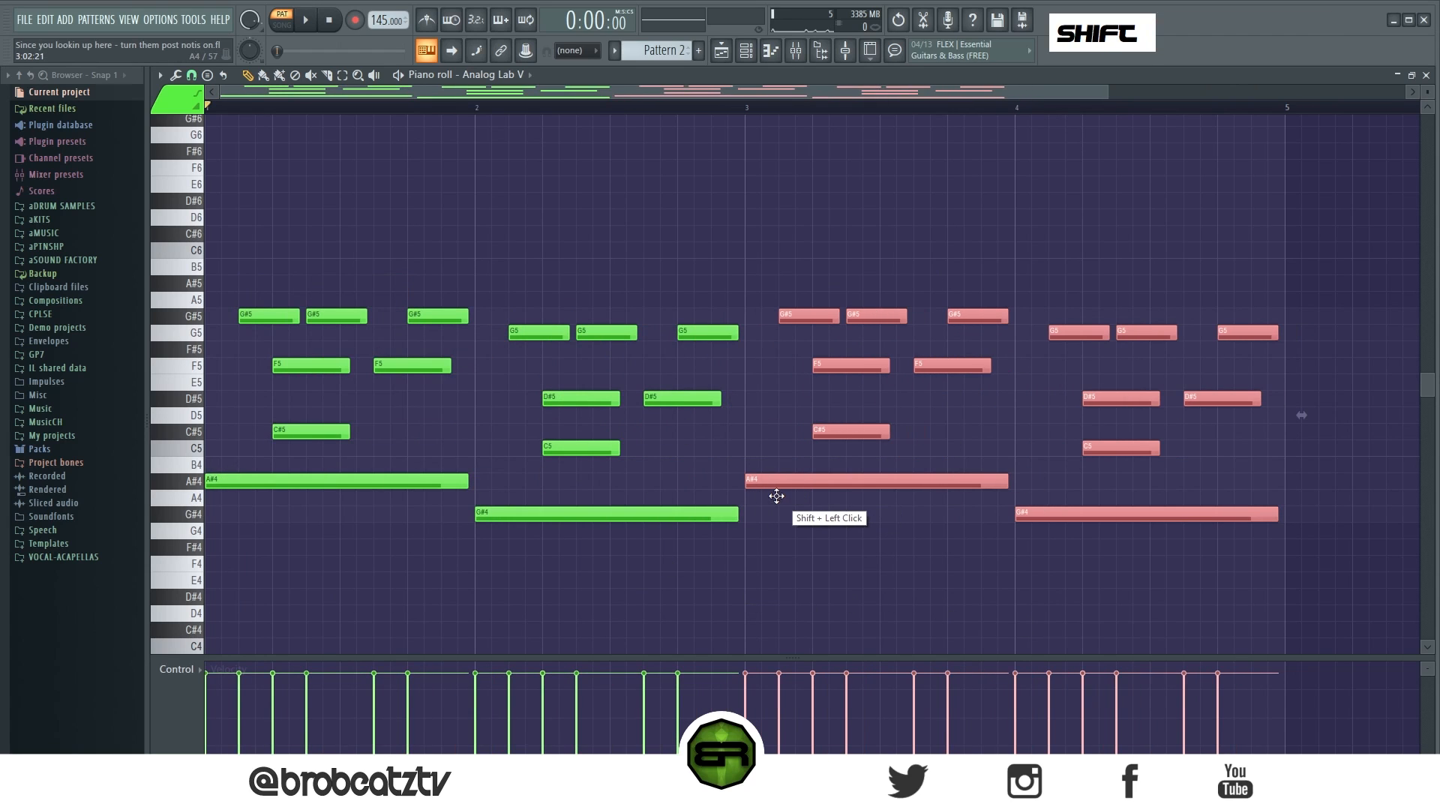
{"action": "right_click", "coordinate": [776, 496]}
Step: Draw a melody above bar 3's chord: short C6, C#6 and C6, a longer D#6 at step 5, and a C6 at step 13
{"action": "left_click", "coordinate": [750, 250]}
{"action": "left_click_drag", "start_coordinate": [753, 245], "coordinate": [823, 251]}
{"action": "left_click", "coordinate": [756, 232], "text": "alt"}
{"action": "left_click", "coordinate": [782, 250], "text": "alt"}
{"action": "left_click", "coordinate": [819, 200], "text": "alt"}
{"action": "mouse_move", "coordinate": [855, 201]}
{"action": "left_mouse_down", "text": "alt"}
{"action": "mouse_move", "coordinate": [930, 201]}
{"action": "mouse_move", "coordinate": [882, 203]}
{"action": "left_mouse_up", "text": "alt"}
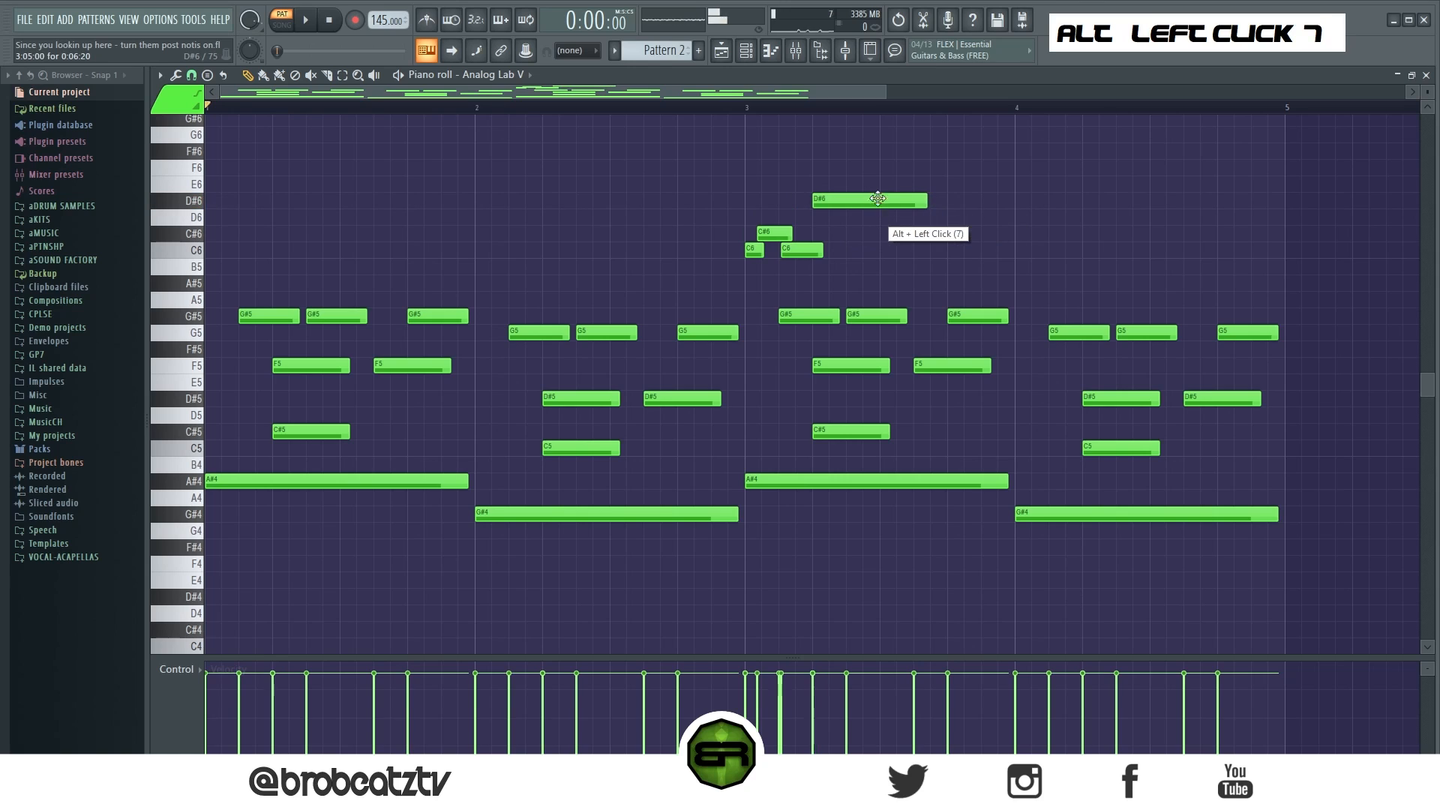
{"action": "left_click", "coordinate": [951, 248]}
{"action": "left_click_drag", "start_coordinate": [1052, 246], "coordinate": [1011, 252], "text": "alt"}
Step: Copy the bar 3 melody to bar 4 and lower its last C6 to A#5
{"action": "left_click_drag", "start_coordinate": [1020, 177], "coordinate": [750, 282], "text": "ctrl"}
{"action": "left_click_drag", "start_coordinate": [768, 233], "coordinate": [1038, 233], "text": "shift"}
{"action": "right_click", "coordinate": [1246, 252]}
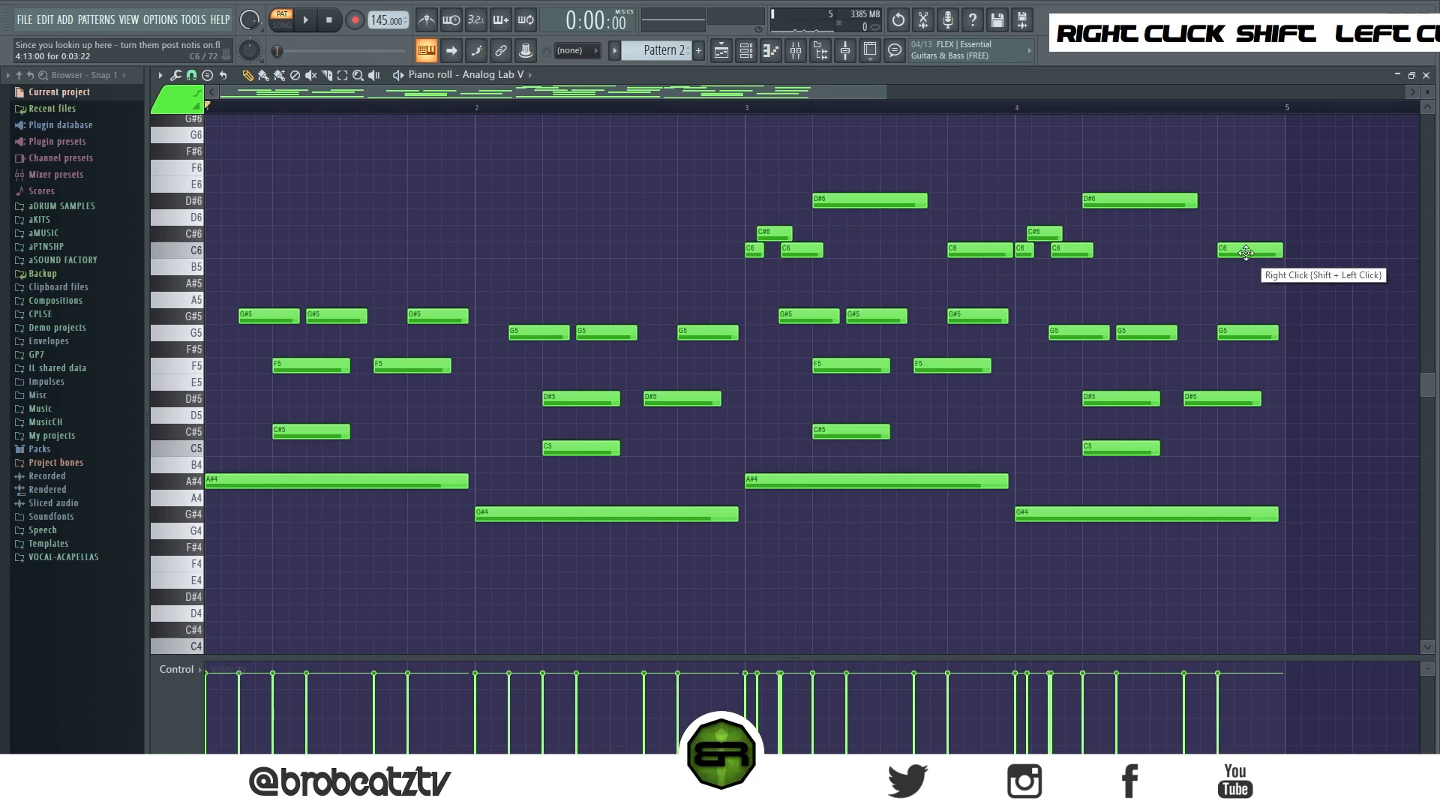
{"action": "left_click_drag", "start_coordinate": [1246, 252], "coordinate": [1245, 283]}
Step: Play the four-bar pattern and highlight the repeated G#5 and G5 top notes in all bars
{"action": "key", "text": "space"}
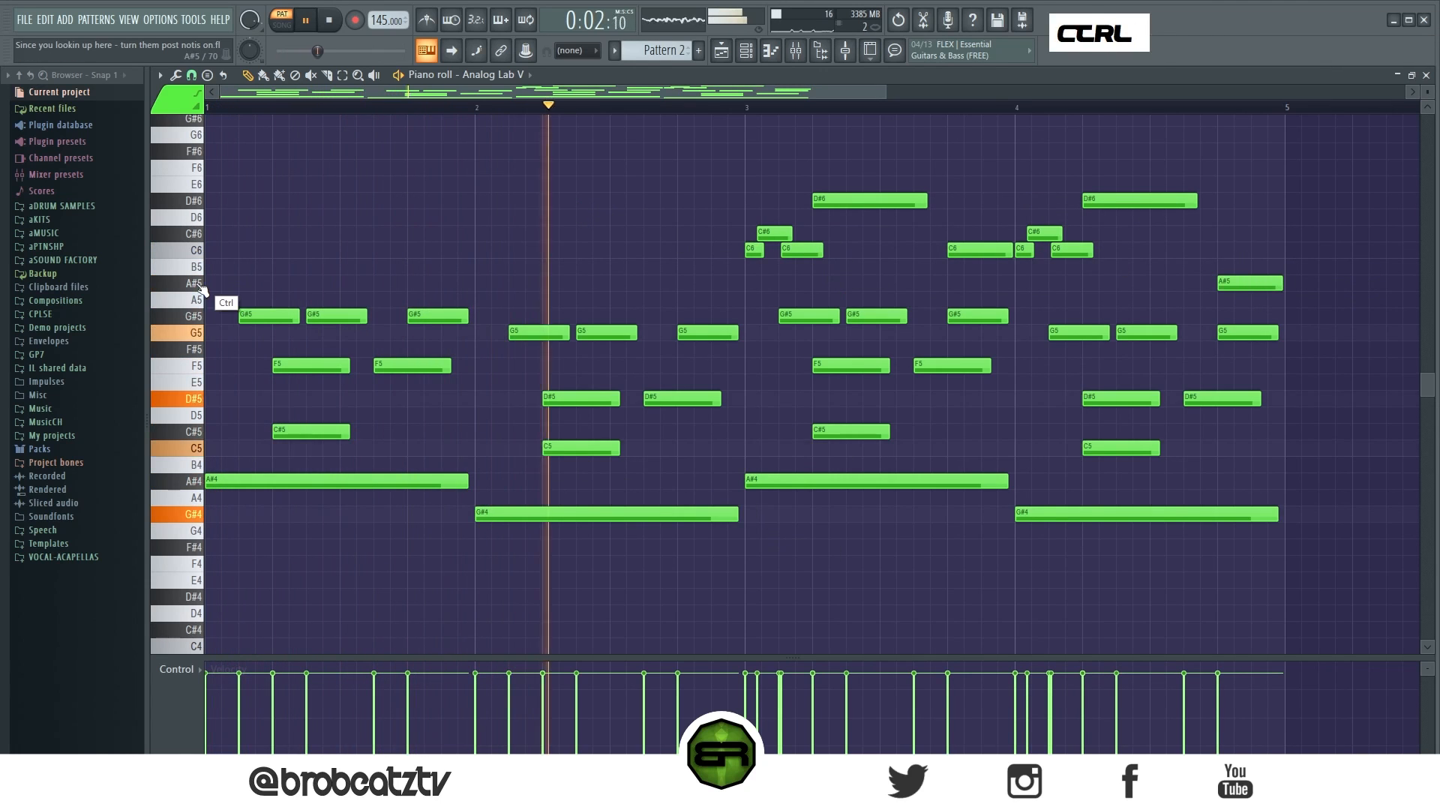
{"action": "left_click", "coordinate": [193, 317], "text": "ctrl"}
{"action": "left_click_drag", "start_coordinate": [190, 317], "coordinate": [190, 329], "text": "ctrl"}
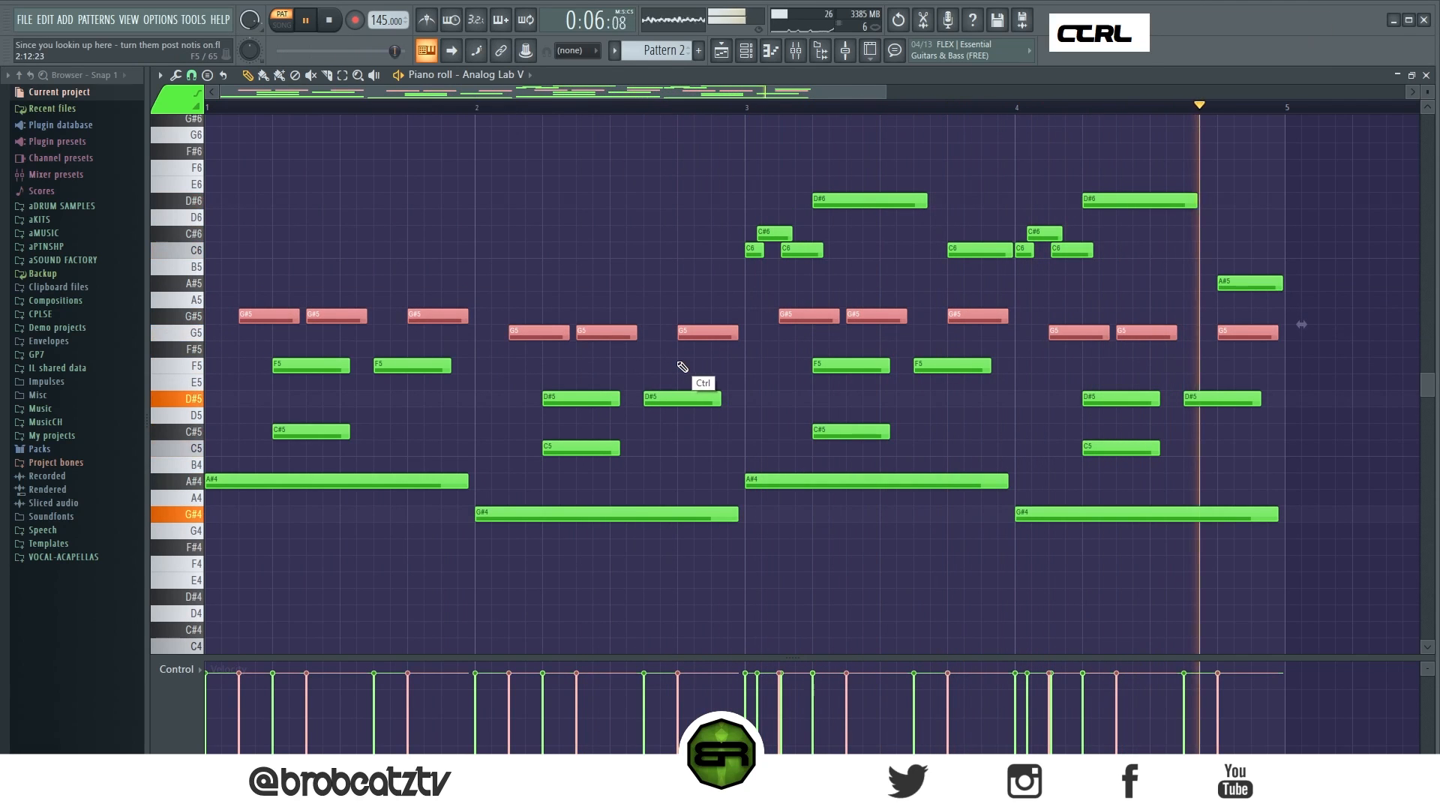
{"action": "key", "text": "space"}
{"action": "right_click", "coordinate": [623, 270]}
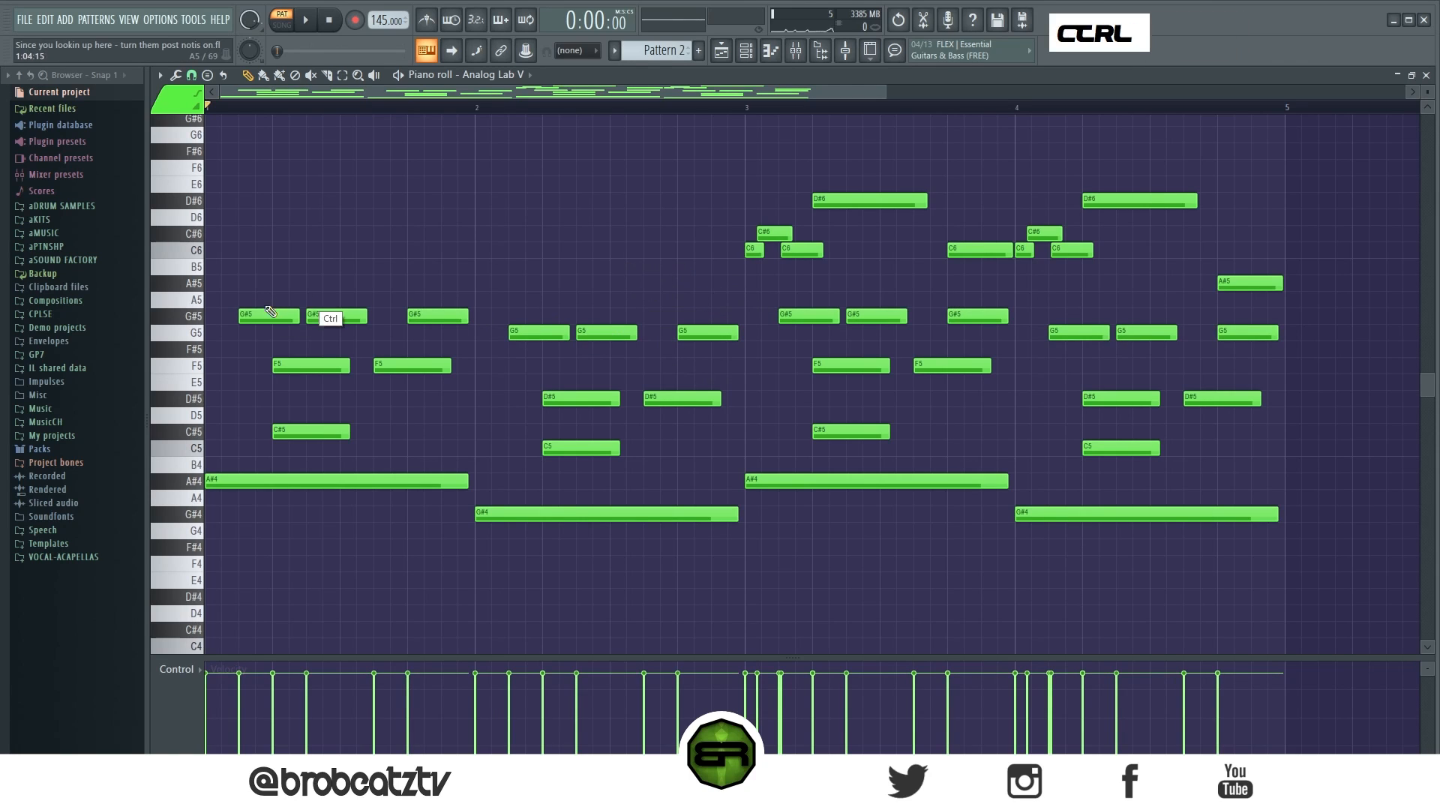
{"action": "left_click", "coordinate": [193, 316], "text": "ctrl"}
{"action": "right_click", "coordinate": [390, 268]}
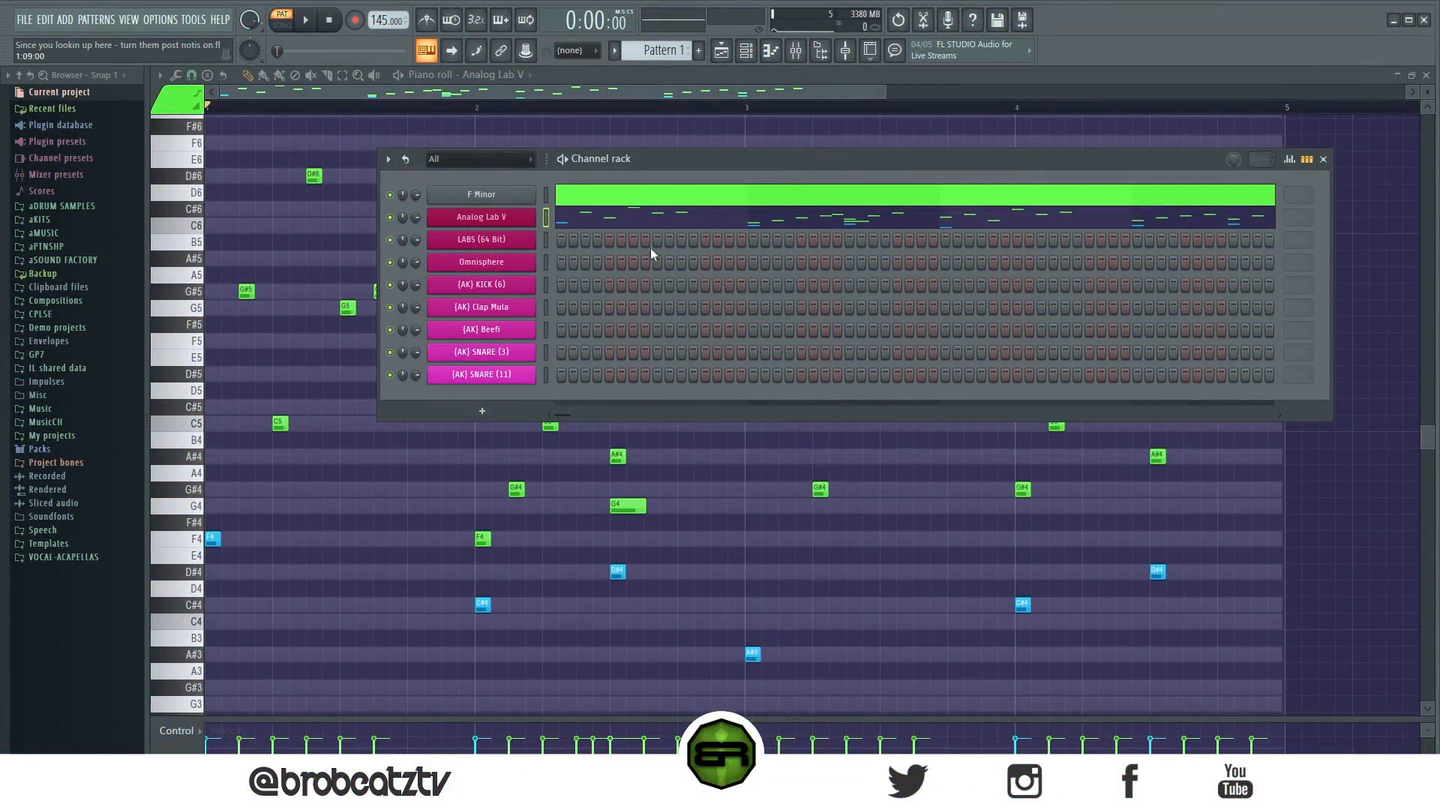
Step: Copy the Analog Lab V notes to the LABS (64 Bit) channel and open that channel's piano roll
{"action": "right_click", "coordinate": [526, 218]}
{"action": "left_click", "coordinate": [687, 231]}
{"action": "right_click", "coordinate": [495, 238]}
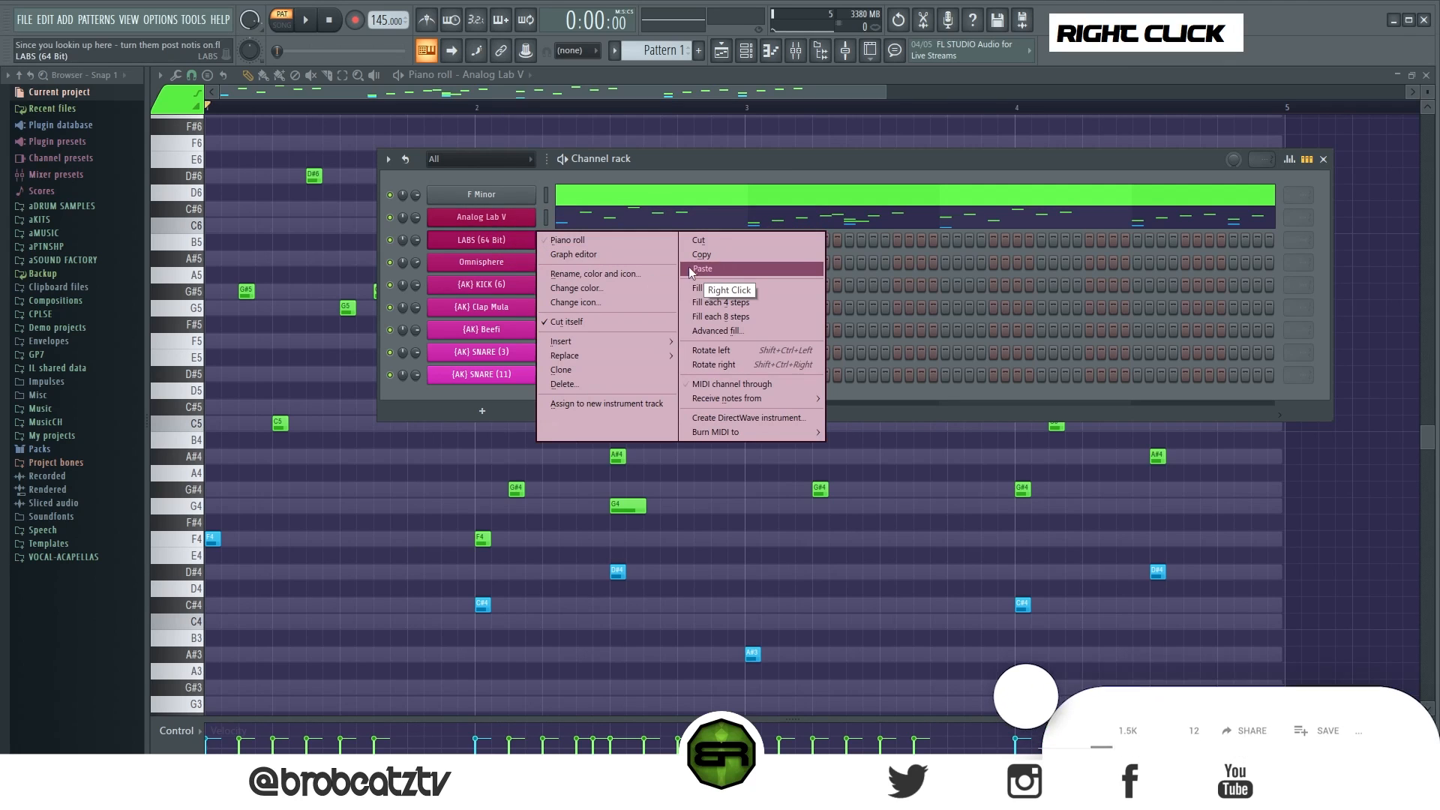
{"action": "left_click", "coordinate": [691, 269]}
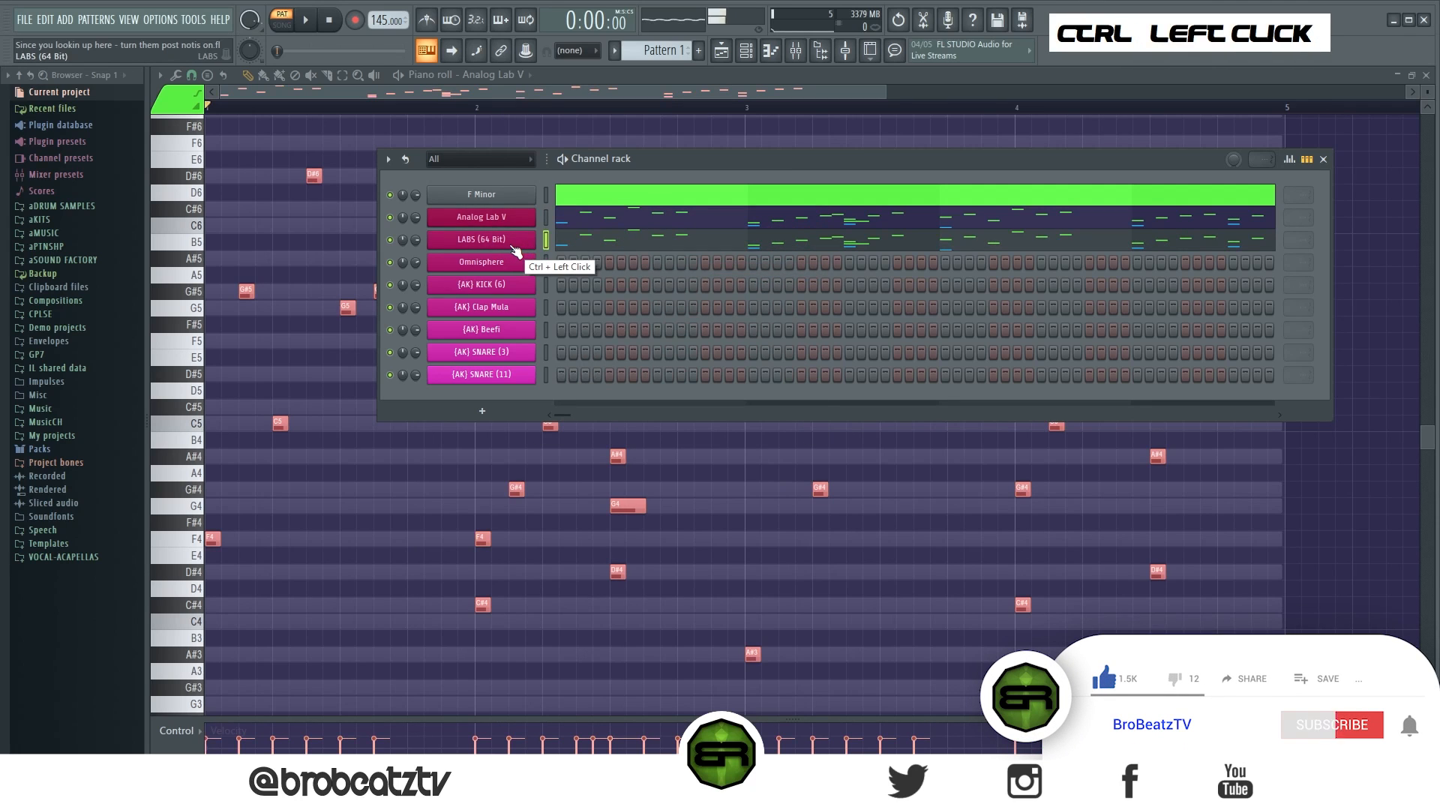
{"action": "left_click", "coordinate": [594, 241], "text": "ctrl"}
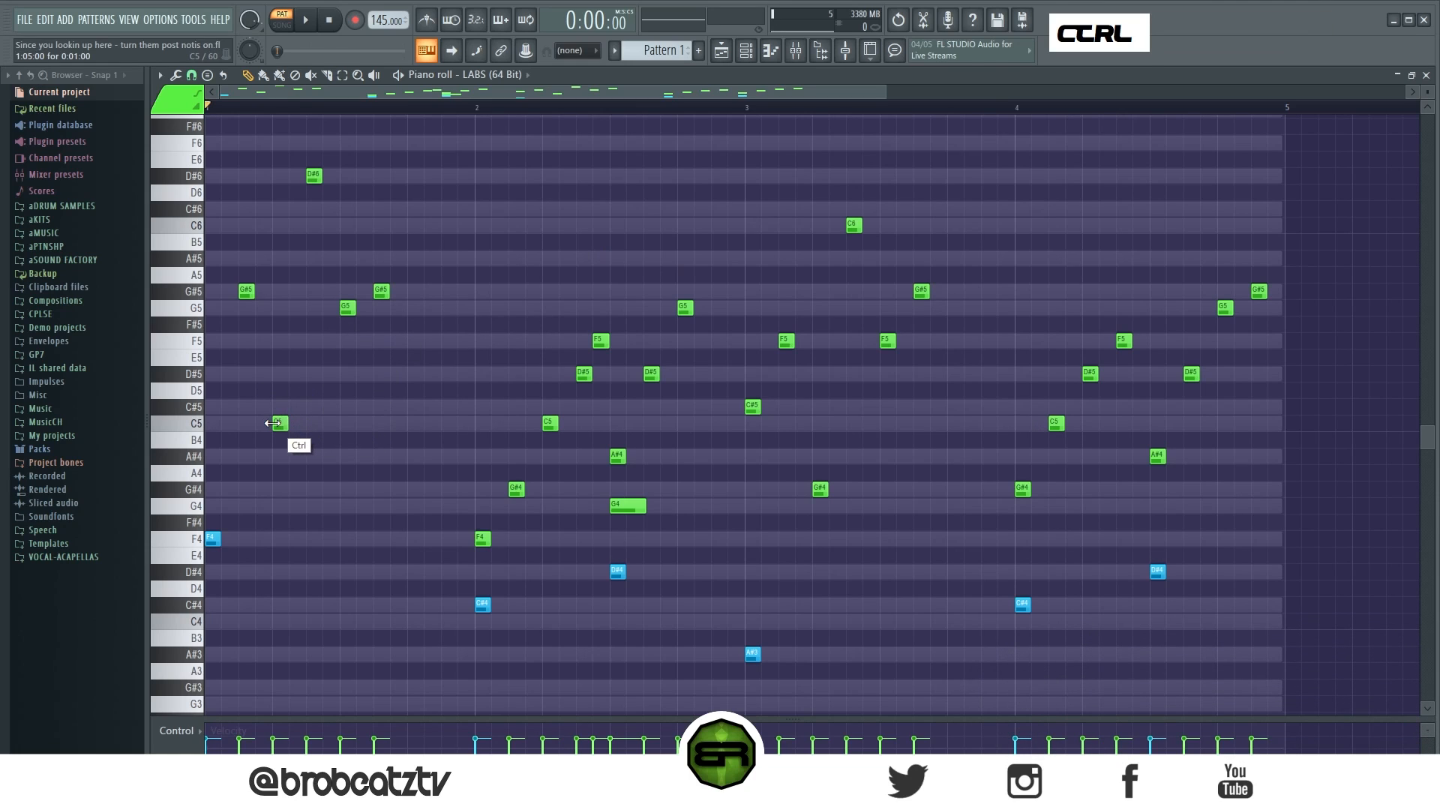
Step: Stretch C5, G5 and the last G#5 back to bar 1's start, extend C5 across the bar, and delete the first G#5 and D#6
{"action": "left_click_drag", "start_coordinate": [273, 423], "coordinate": [225, 417]}
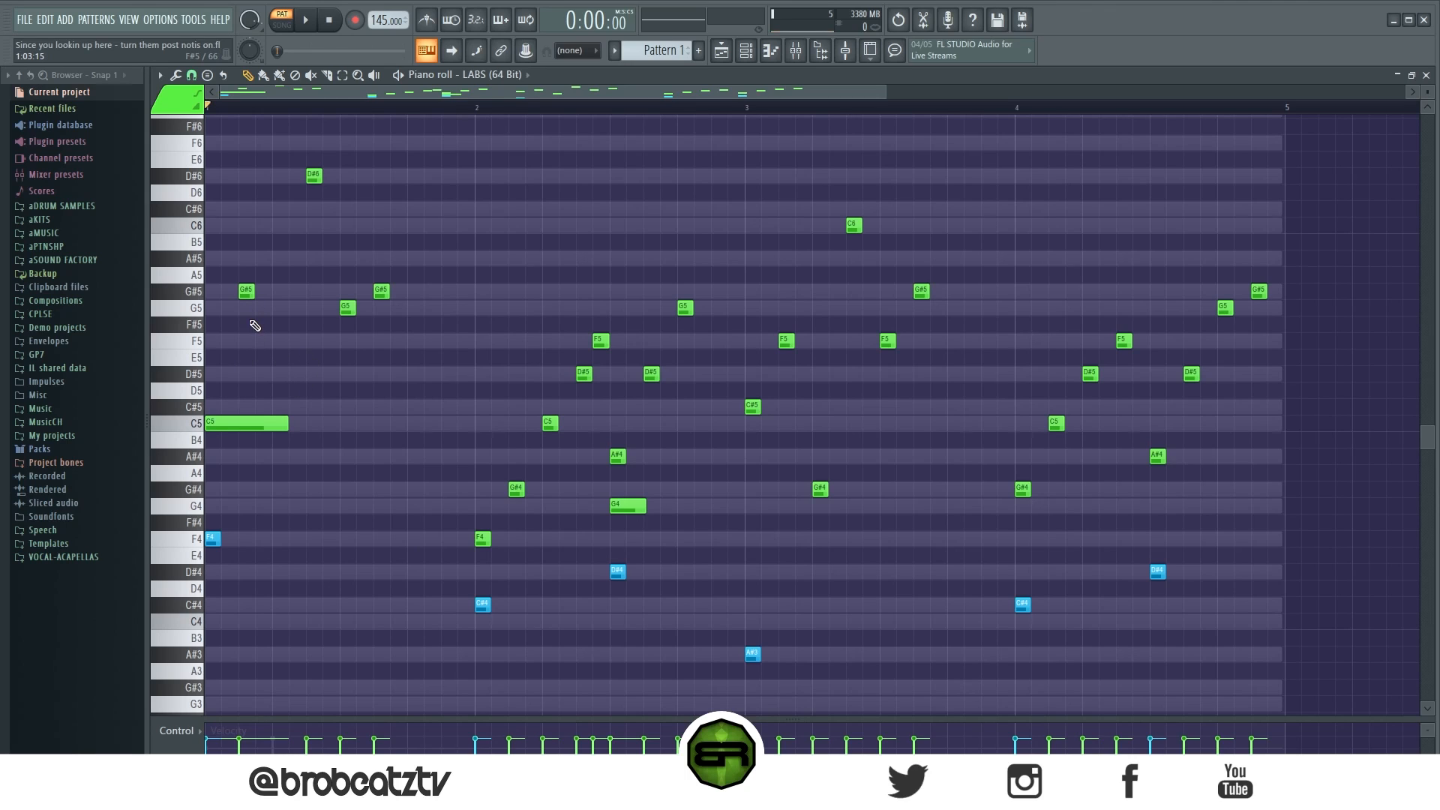
{"action": "right_click", "coordinate": [246, 292]}
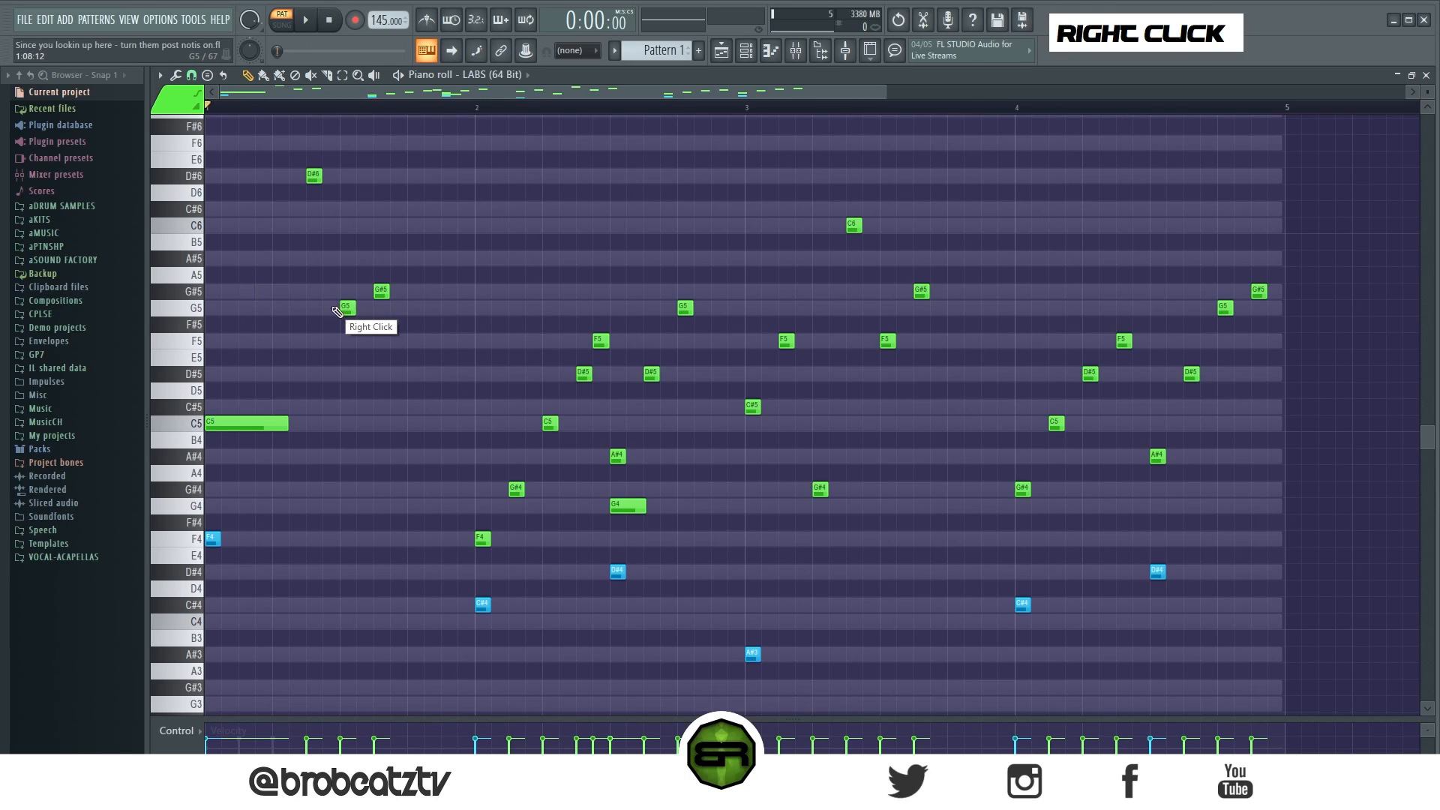
{"action": "left_click_drag", "start_coordinate": [343, 308], "coordinate": [209, 308]}
{"action": "left_click_drag", "start_coordinate": [376, 293], "coordinate": [207, 285]}
{"action": "right_click", "coordinate": [315, 175]}
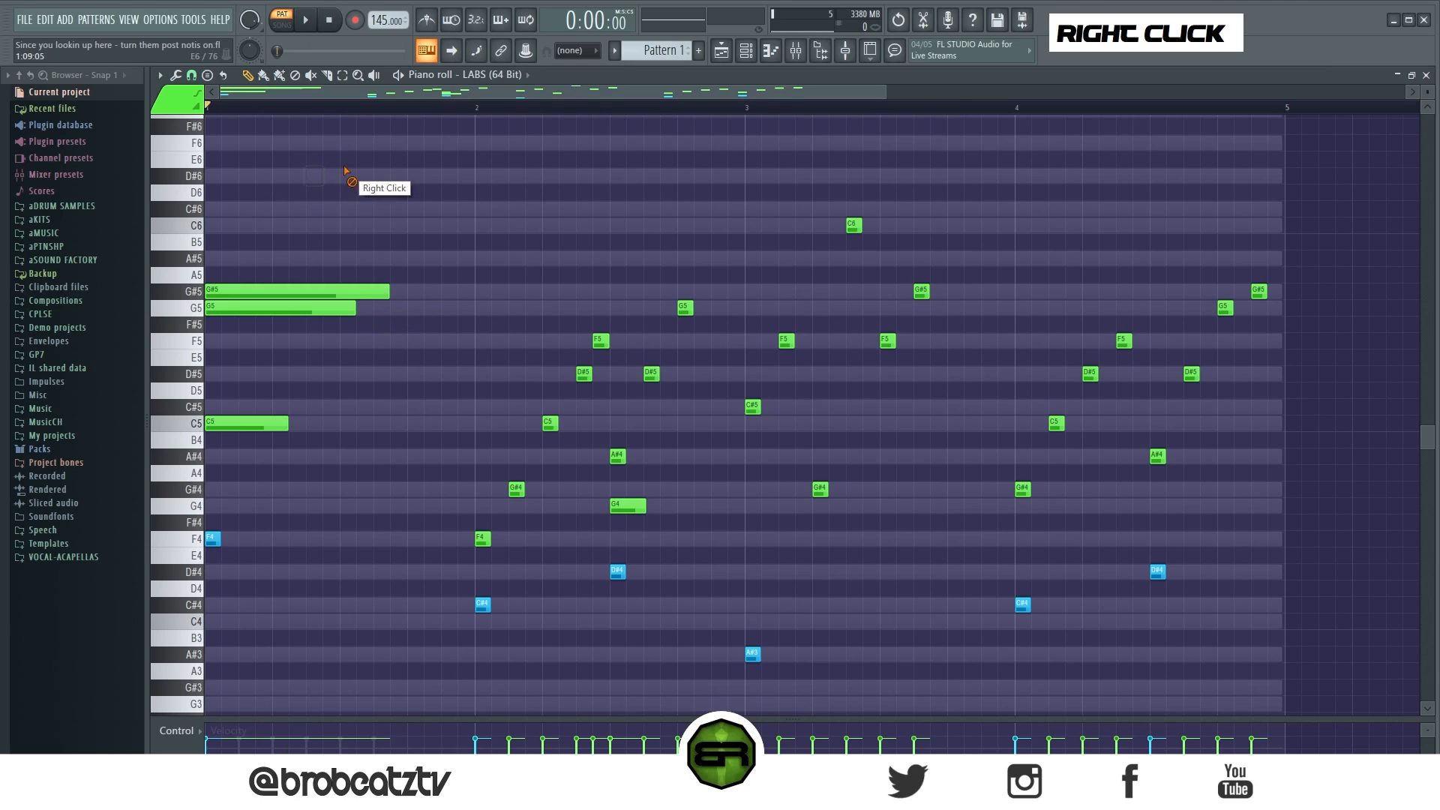
{"action": "left_click_drag", "start_coordinate": [294, 425], "coordinate": [474, 425]}
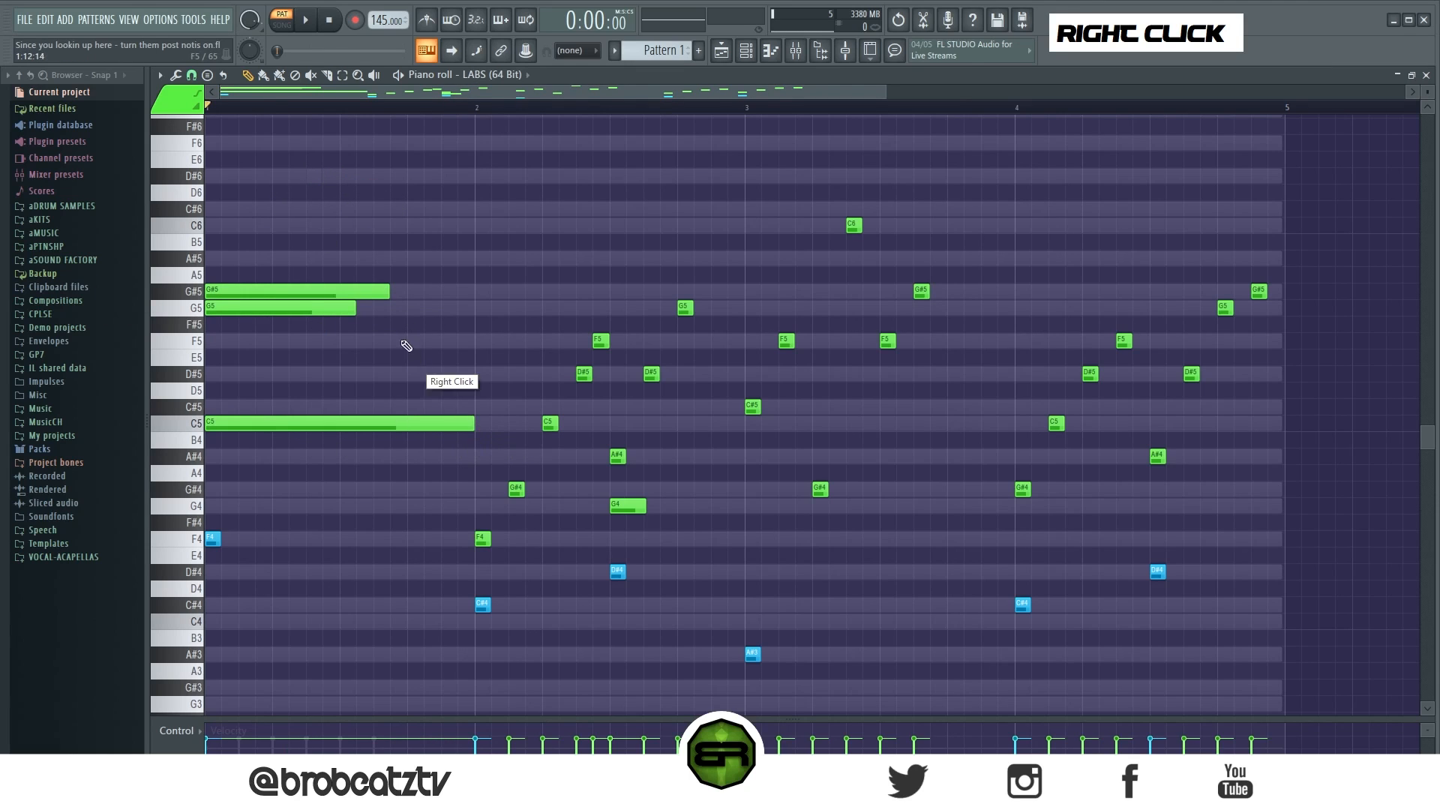
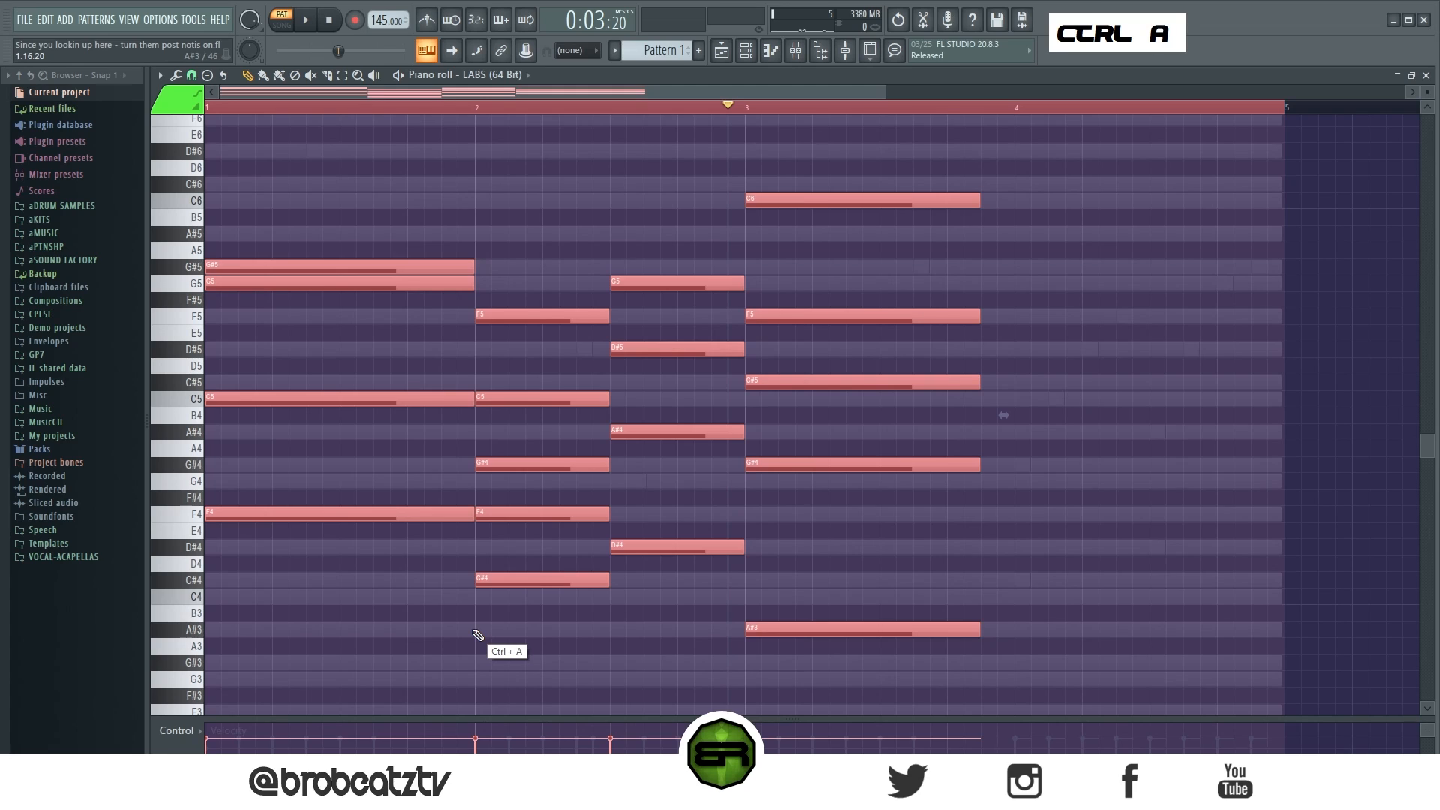
Step: Extend the bar 3 chord to the end of the bar and copy both bar 2 chords into bar 4
{"action": "right_click", "coordinate": [1242, 542]}
{"action": "left_click_drag", "start_coordinate": [1028, 185], "coordinate": [1015, 631]}
{"action": "left_click_drag", "start_coordinate": [685, 212], "coordinate": [1073, 589]}
{"action": "right_click", "coordinate": [1084, 632]}
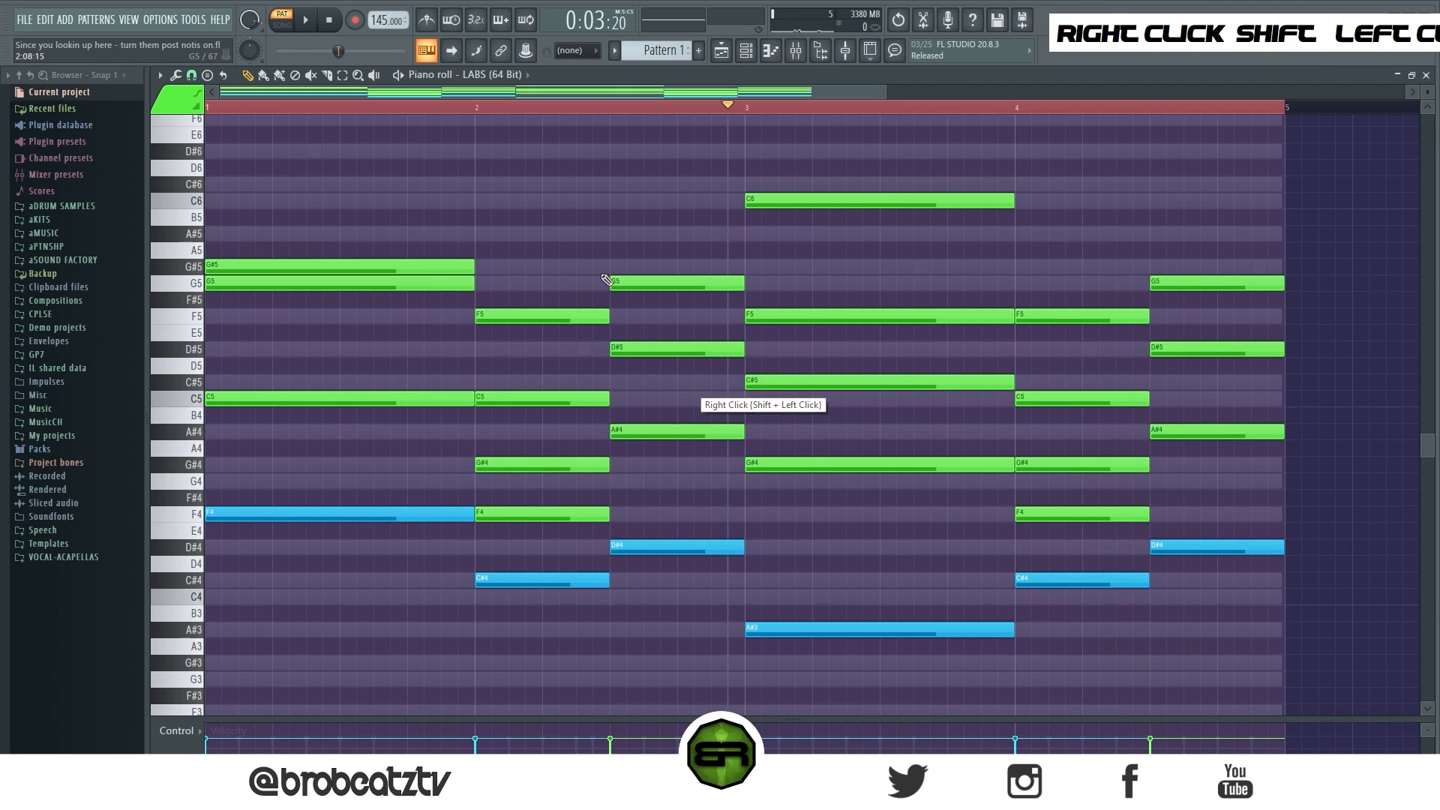
Step: Deselect the notes and play back the four-bar LABS chord pattern
{"action": "key", "text": "ctrl+d"}
{"action": "right_click", "coordinate": [561, 180]}
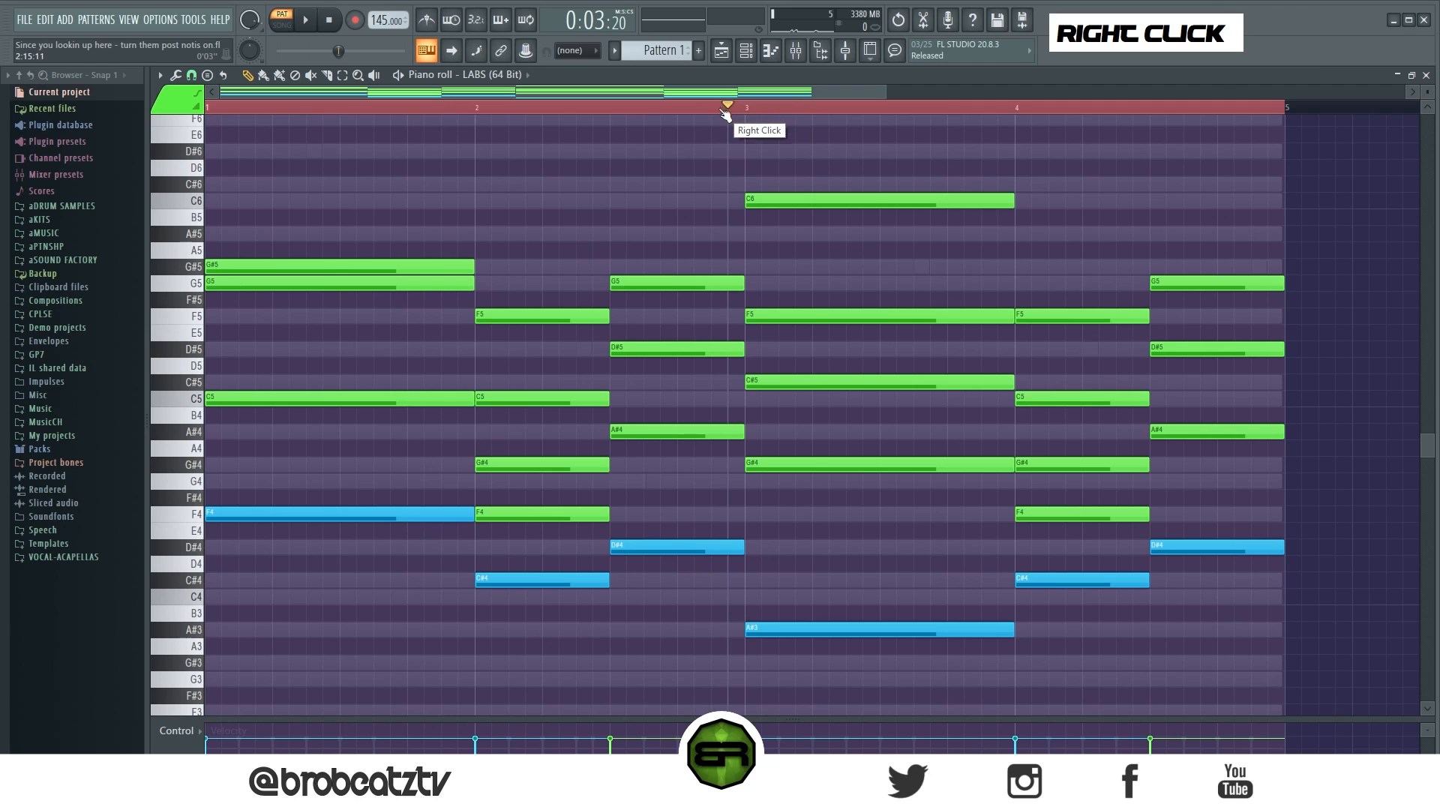
{"action": "key", "text": "space"}
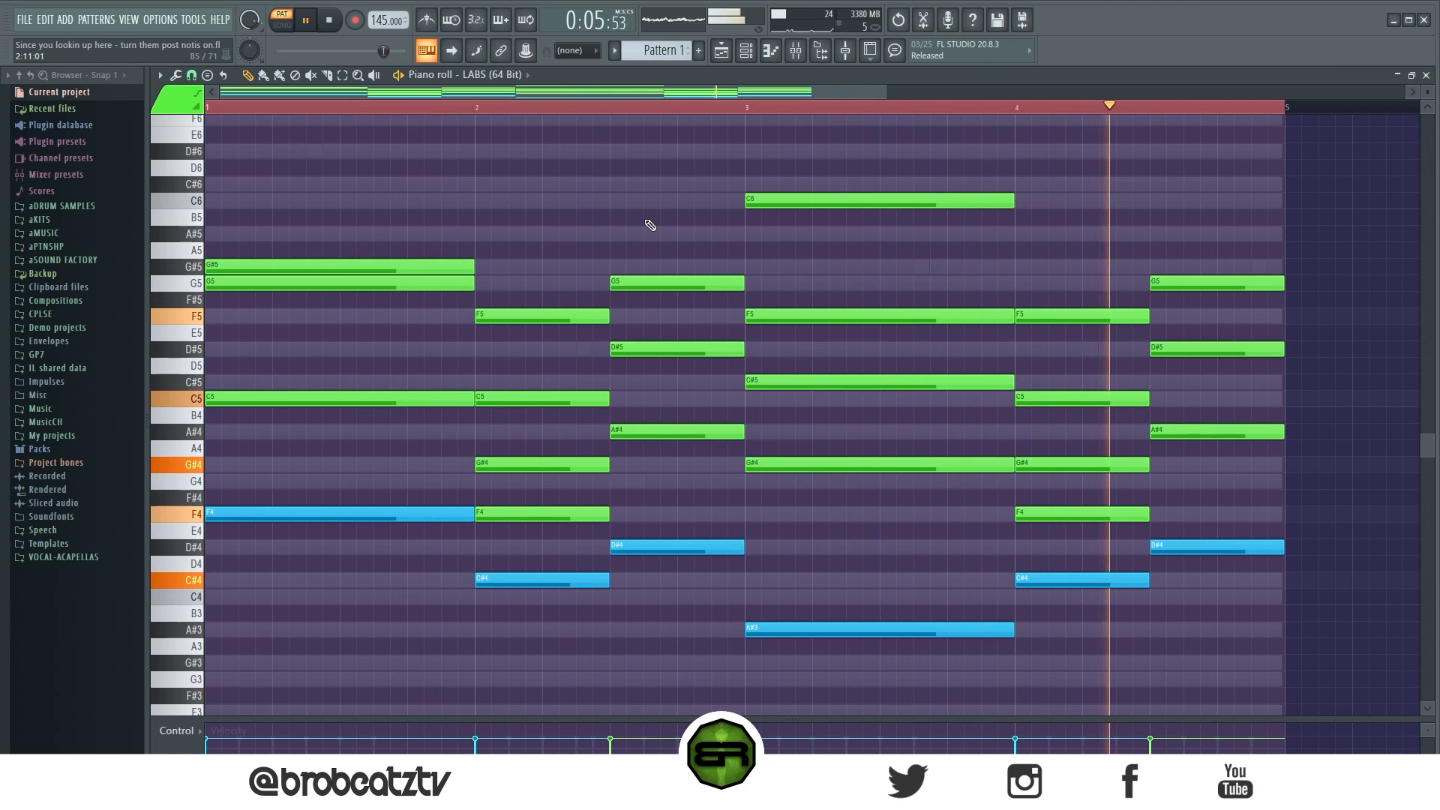
{"action": "key", "text": "space"}
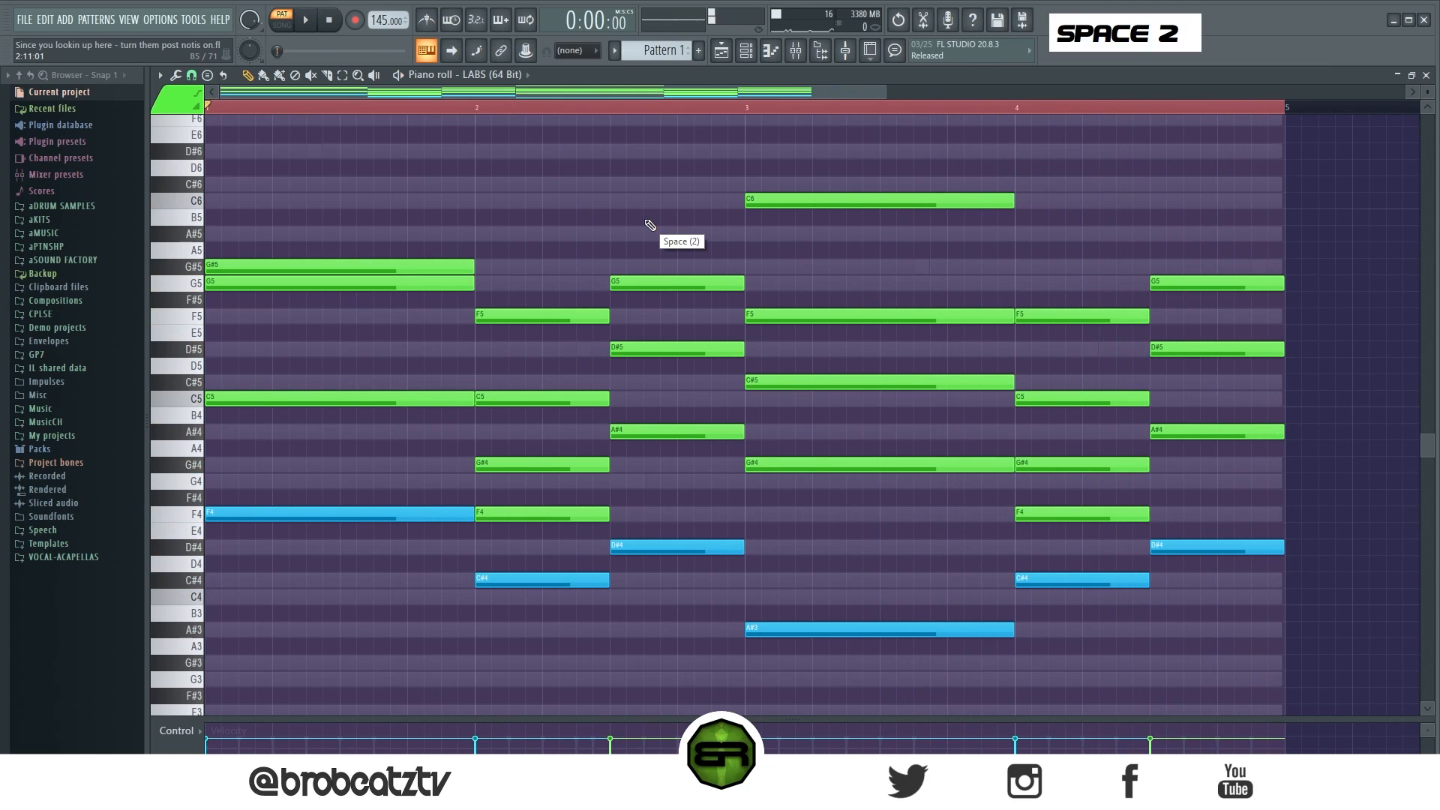
Step: Copy the LABS (64 Bit) chords to the Omnisphere channel and open its piano roll
{"action": "left_click", "coordinate": [746, 51]}
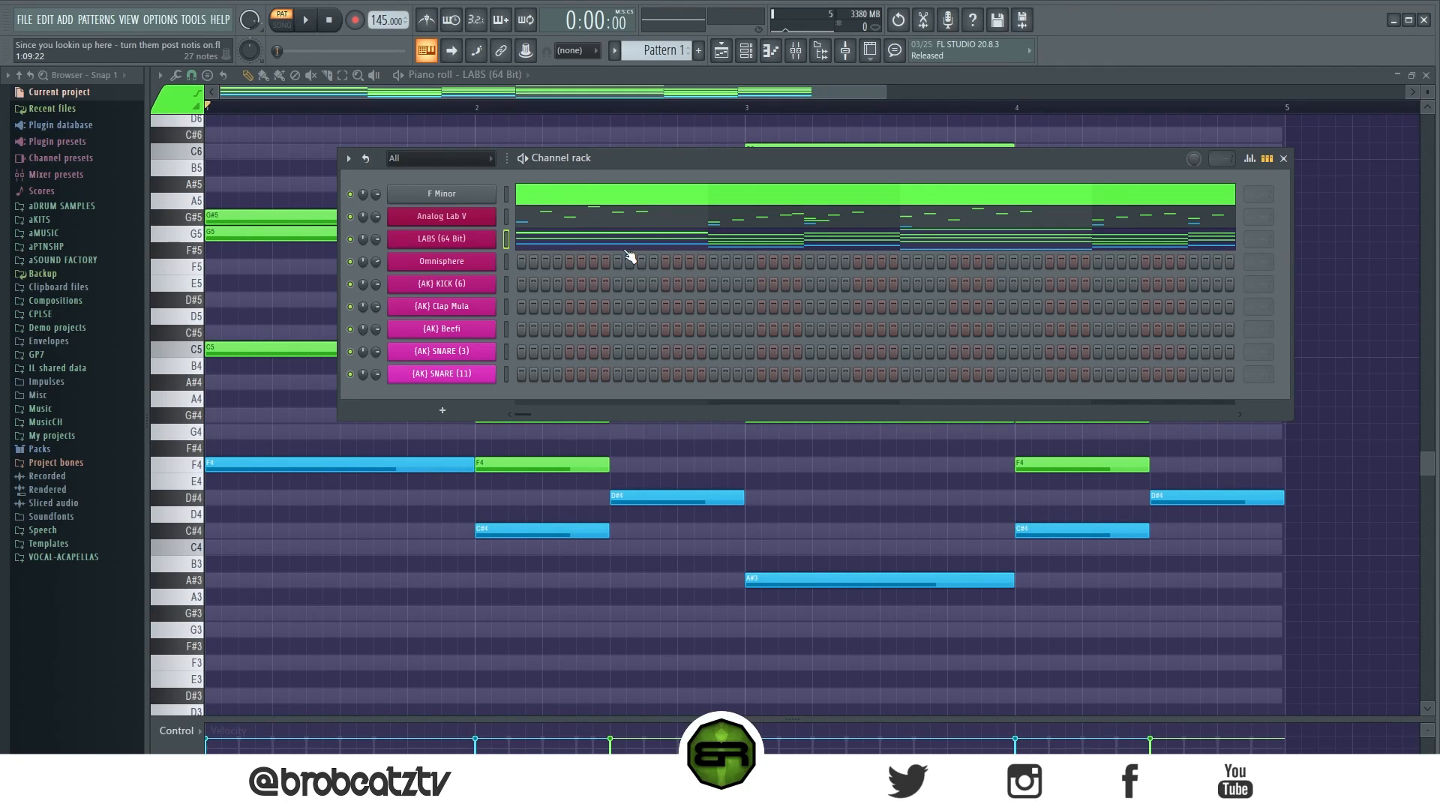
{"action": "right_click", "coordinate": [538, 240]}
{"action": "left_click", "coordinate": [738, 259]}
{"action": "right_click", "coordinate": [443, 265]}
{"action": "left_click", "coordinate": [699, 291]}
{"action": "left_click", "coordinate": [533, 265]}
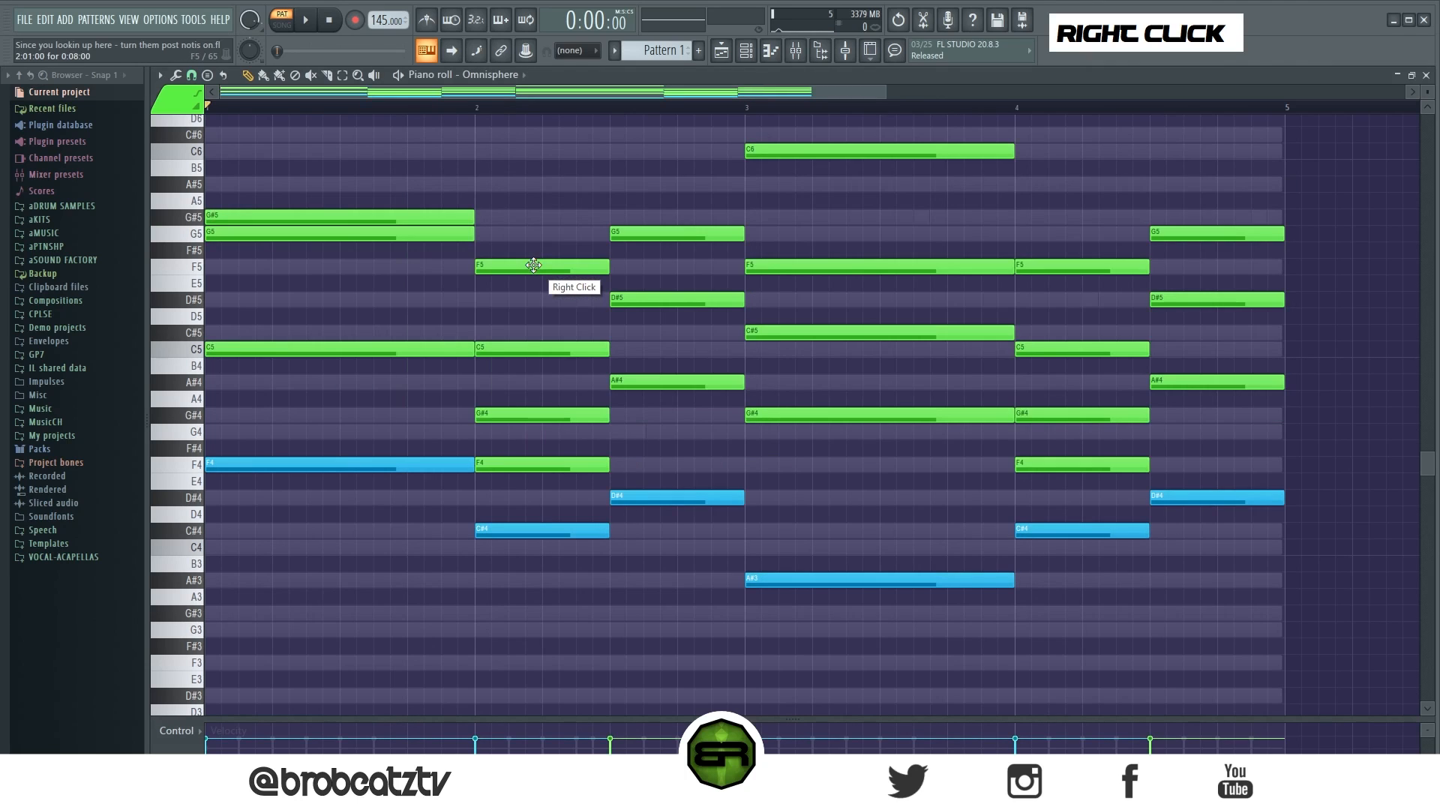
Step: Delete all green upper chord notes in the Omnisphere pattern, keeping only the blue root notes
{"action": "right_click", "coordinate": [1183, 232]}
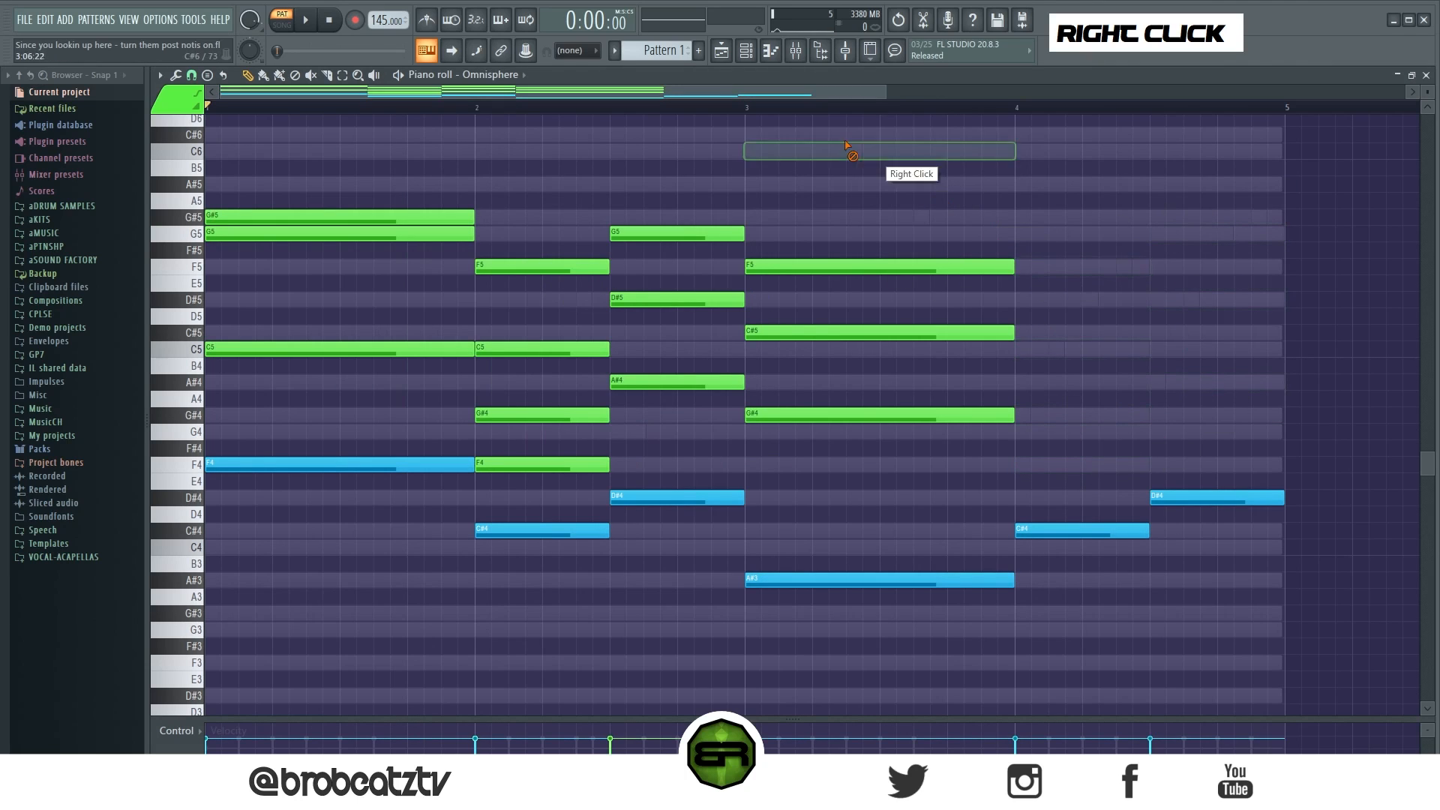
{"action": "right_click", "coordinate": [679, 383]}
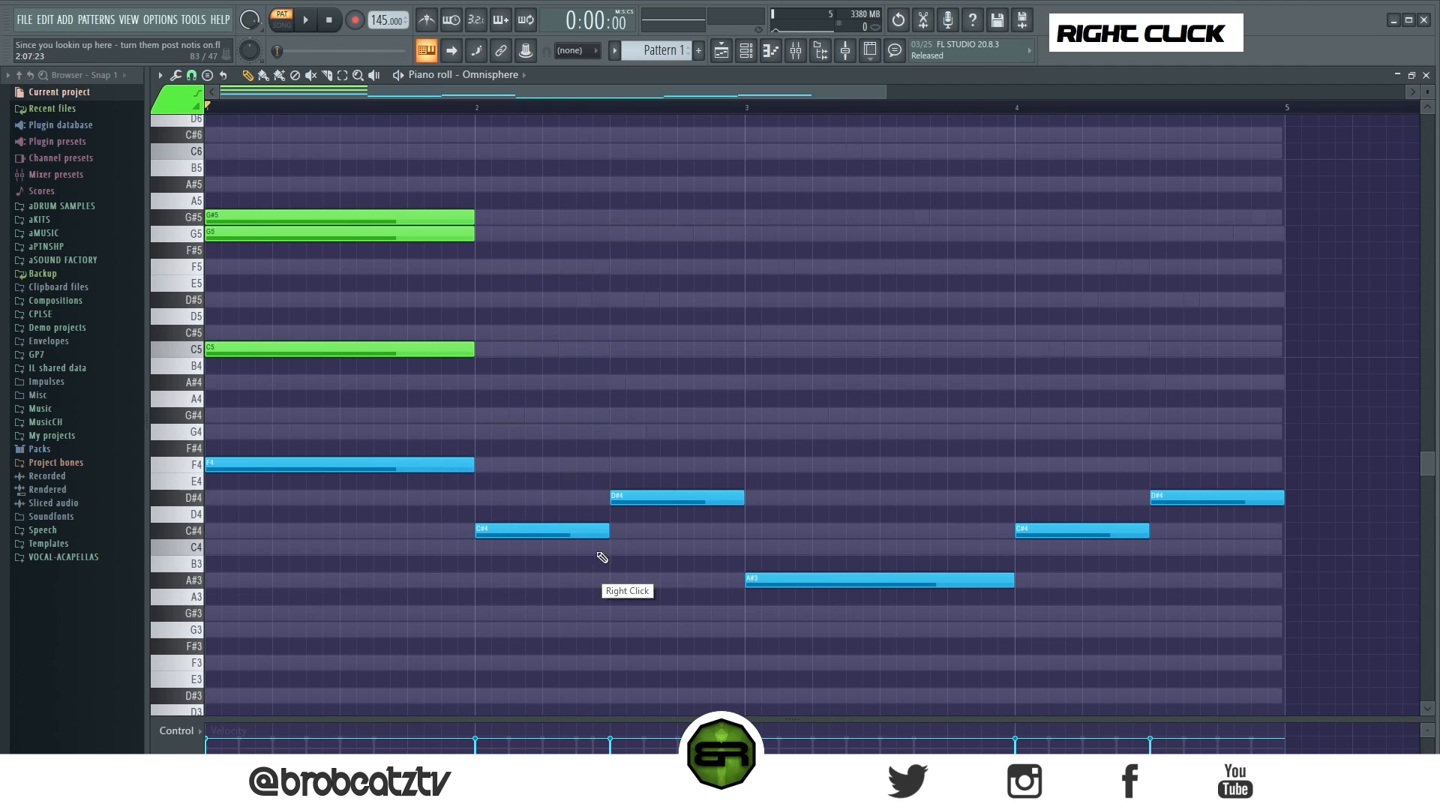
{"action": "right_click", "coordinate": [379, 349]}
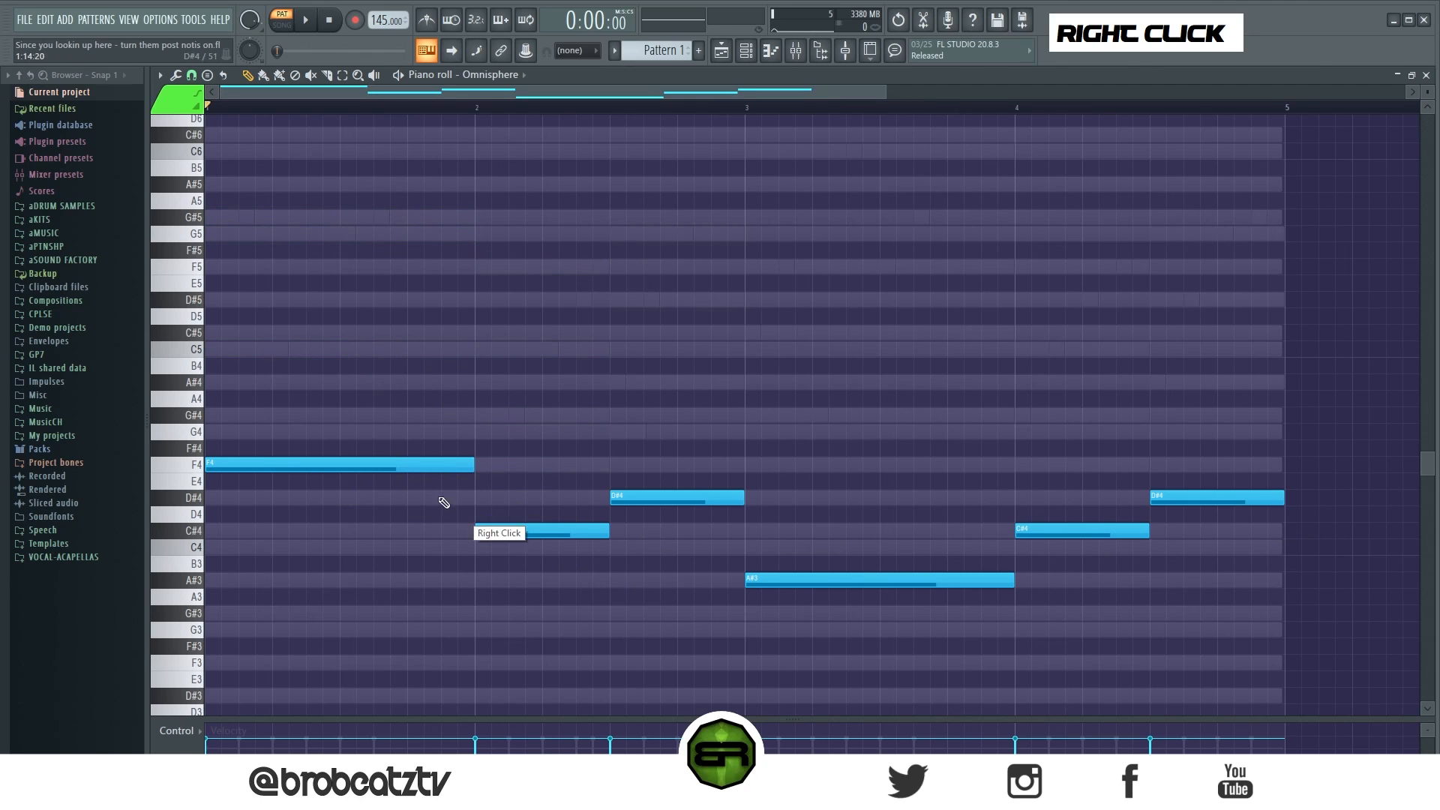
Step: Raise the velocity of all Omnisphere root notes and enlarge the velocity lane
{"action": "key", "text": "ctrl+a"}
{"action": "scroll", "coordinate": [563, 408], "scroll_direction": "up", "scroll_amount": 6, "text": "alt"}
{"action": "left_click_drag", "start_coordinate": [489, 718], "coordinate": [489, 653]}
{"action": "right_click", "coordinate": [467, 501]}
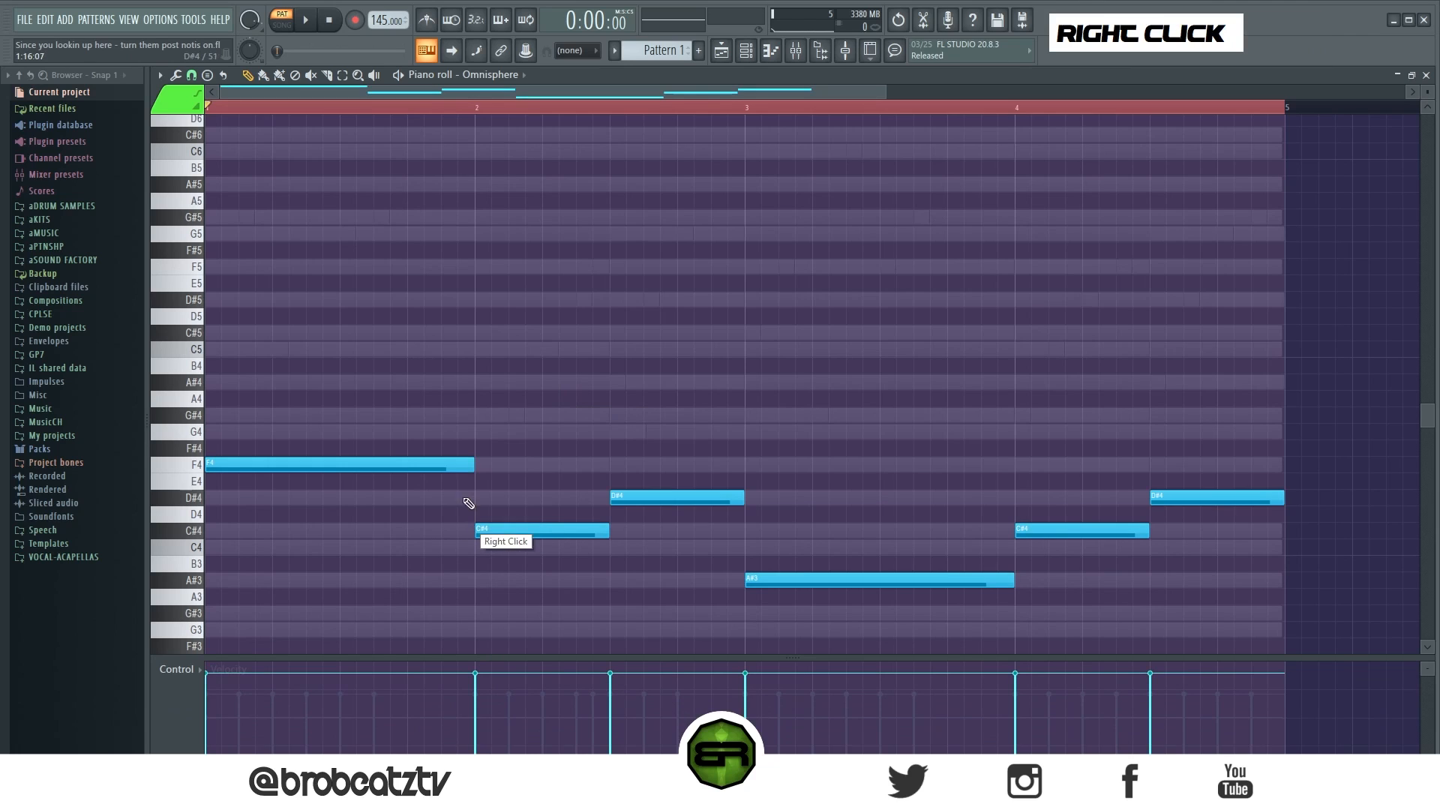
Step: Replace bar 1's sustained F4 with four consecutive F4 notes of 6, 2, 4 and 2 steps
{"action": "left_click_drag", "start_coordinate": [442, 472], "coordinate": [376, 467]}
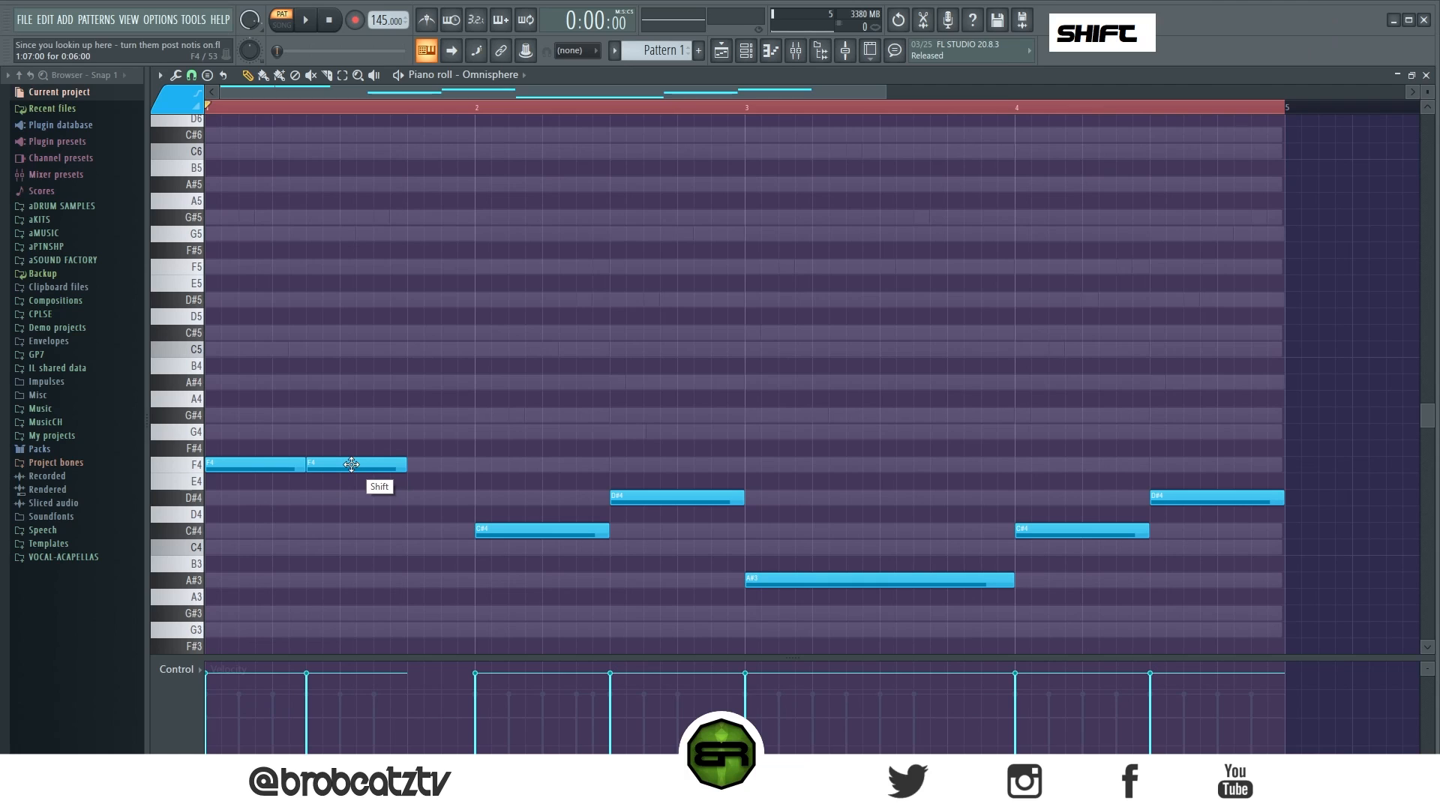
{"action": "left_click", "coordinate": [356, 465], "text": "shift"}
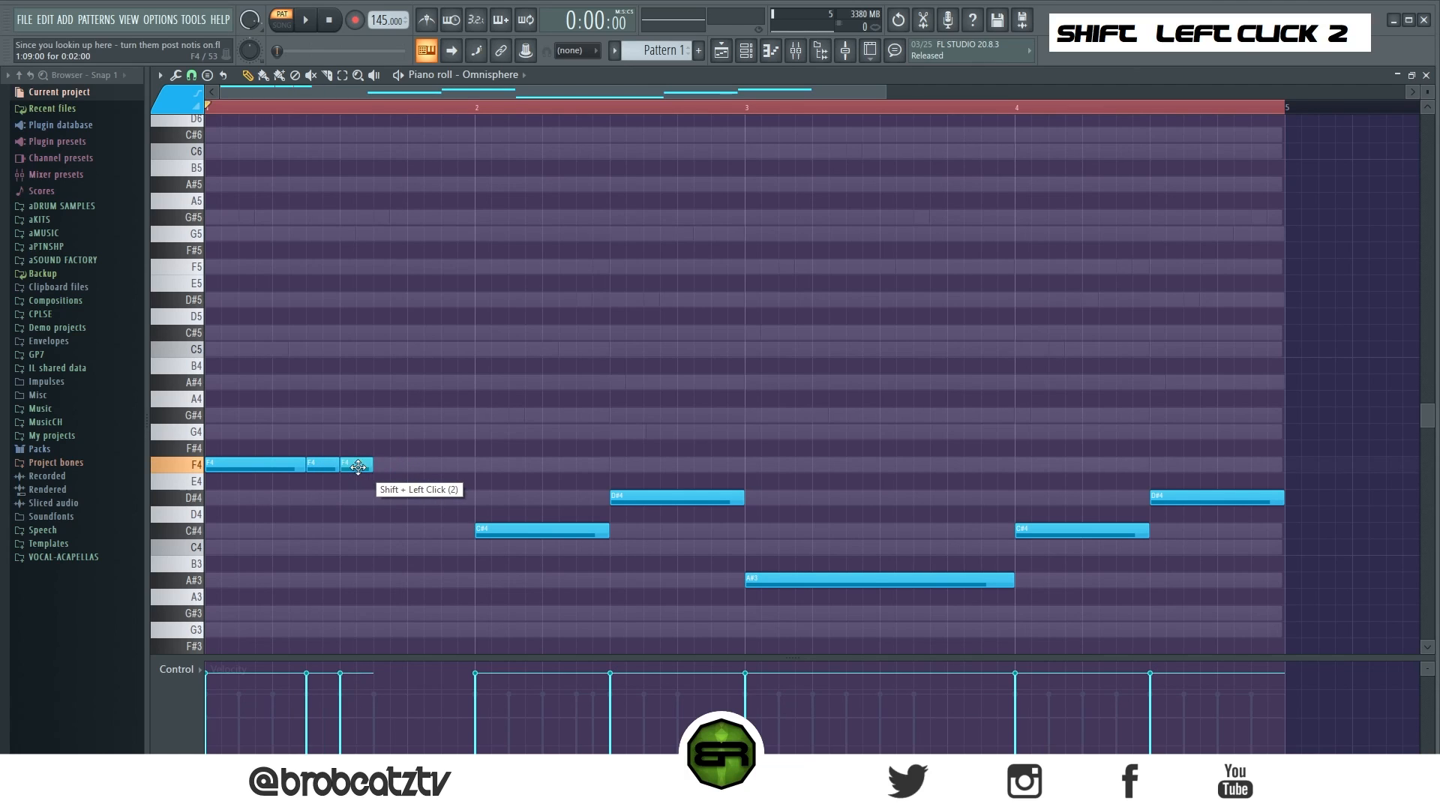
{"action": "left_click", "coordinate": [413, 465], "text": "shift"}
{"action": "left_click_drag", "start_coordinate": [372, 468], "coordinate": [406, 469]}
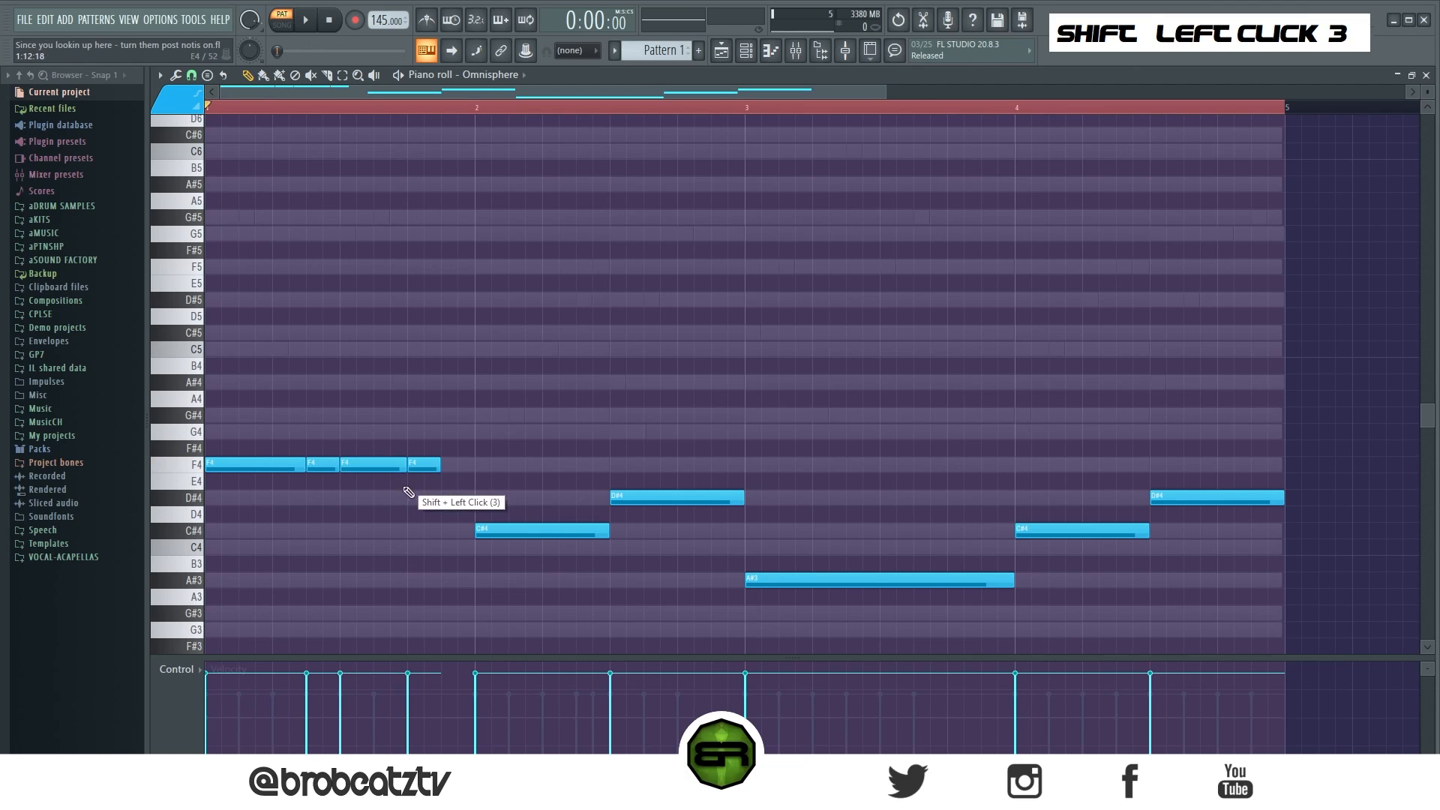
Step: Move bar 1's second F4 down to F3 and third F4 up to F5, and lengthen the last F4 to four steps
{"action": "left_click", "coordinate": [332, 470], "text": "ctrl"}
{"action": "key", "text": "ctrl+Down"}
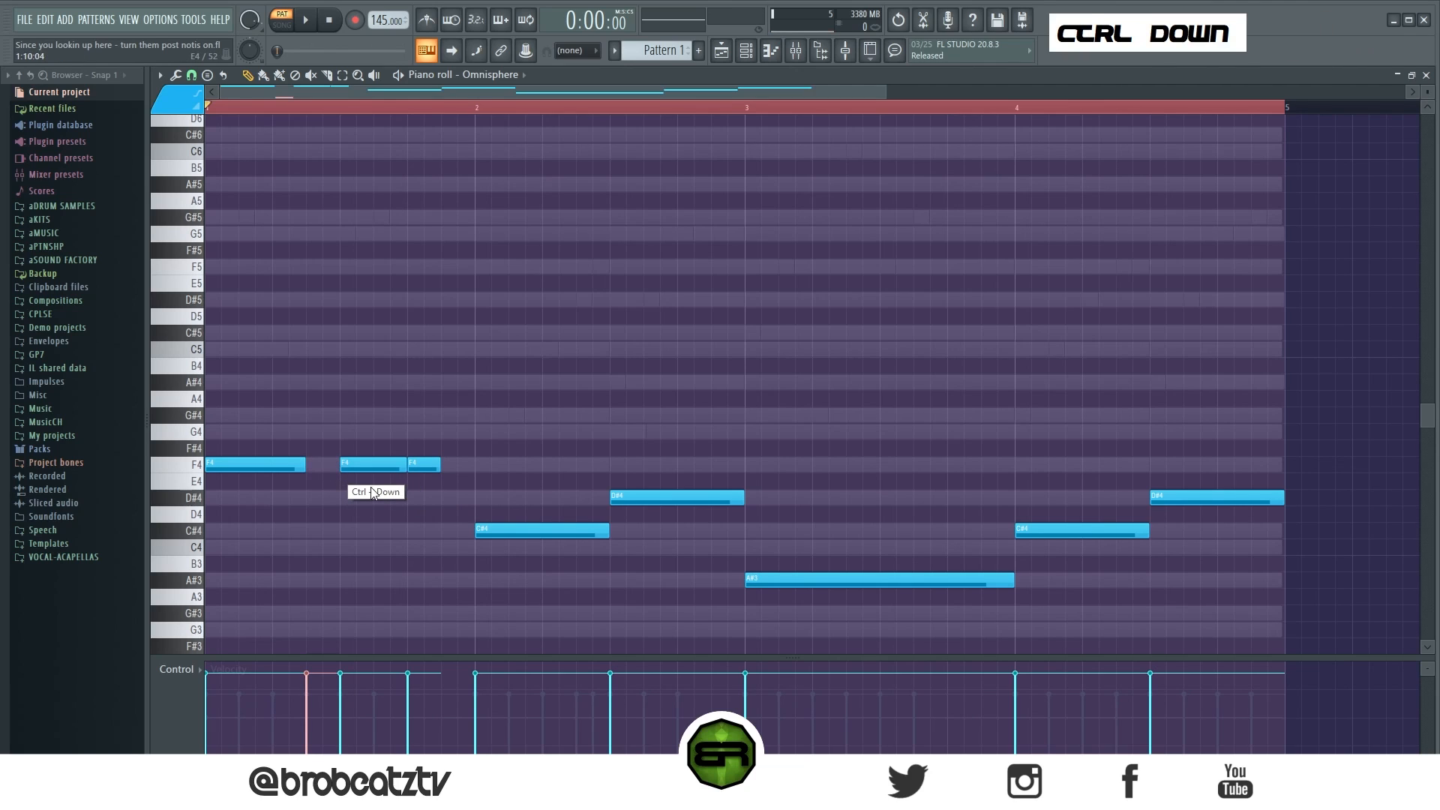
{"action": "left_click_drag", "start_coordinate": [341, 413], "coordinate": [347, 490]}
{"action": "key", "text": "ctrl+Up"}
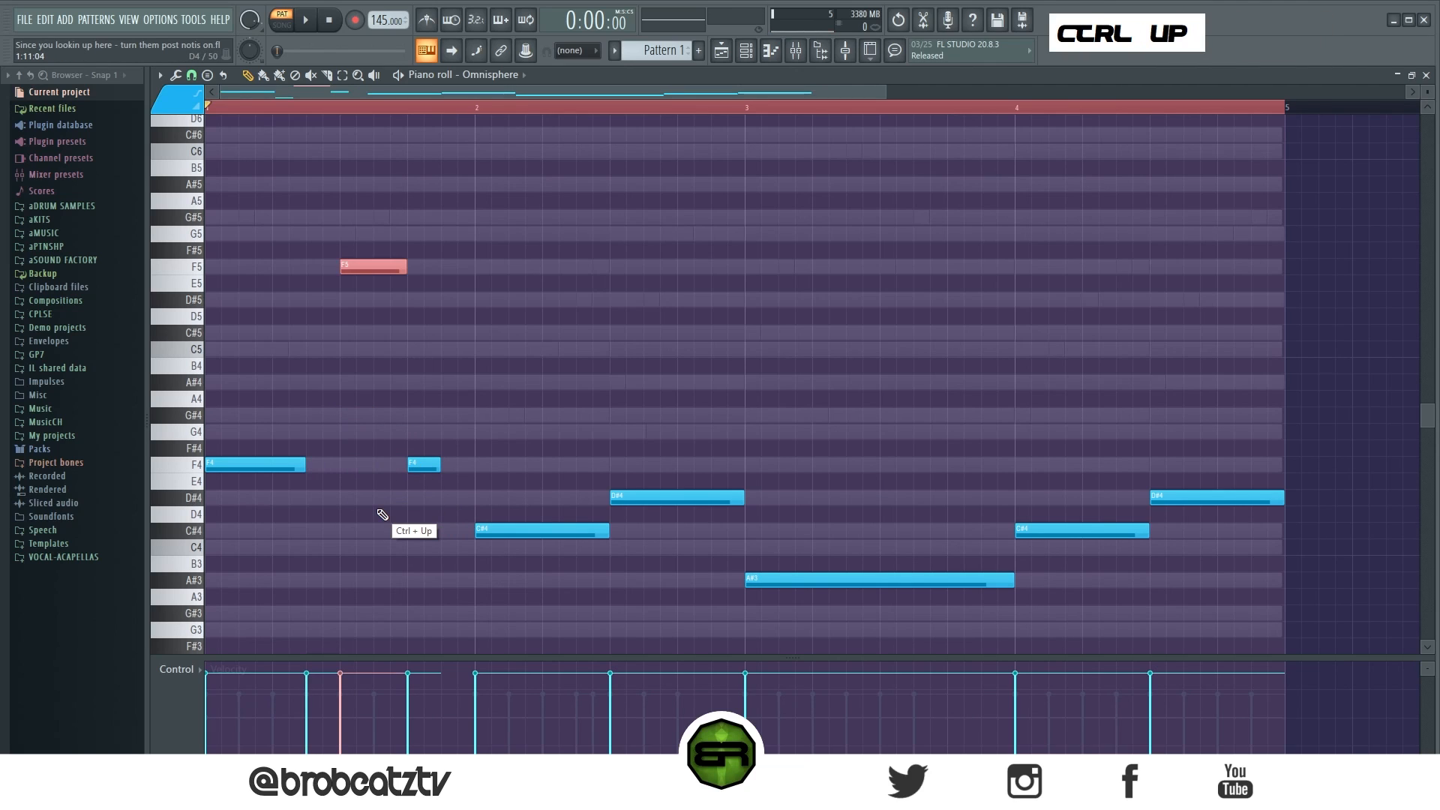
{"action": "right_click", "coordinate": [410, 507]}
{"action": "left_click_drag", "start_coordinate": [439, 462], "coordinate": [484, 469]}
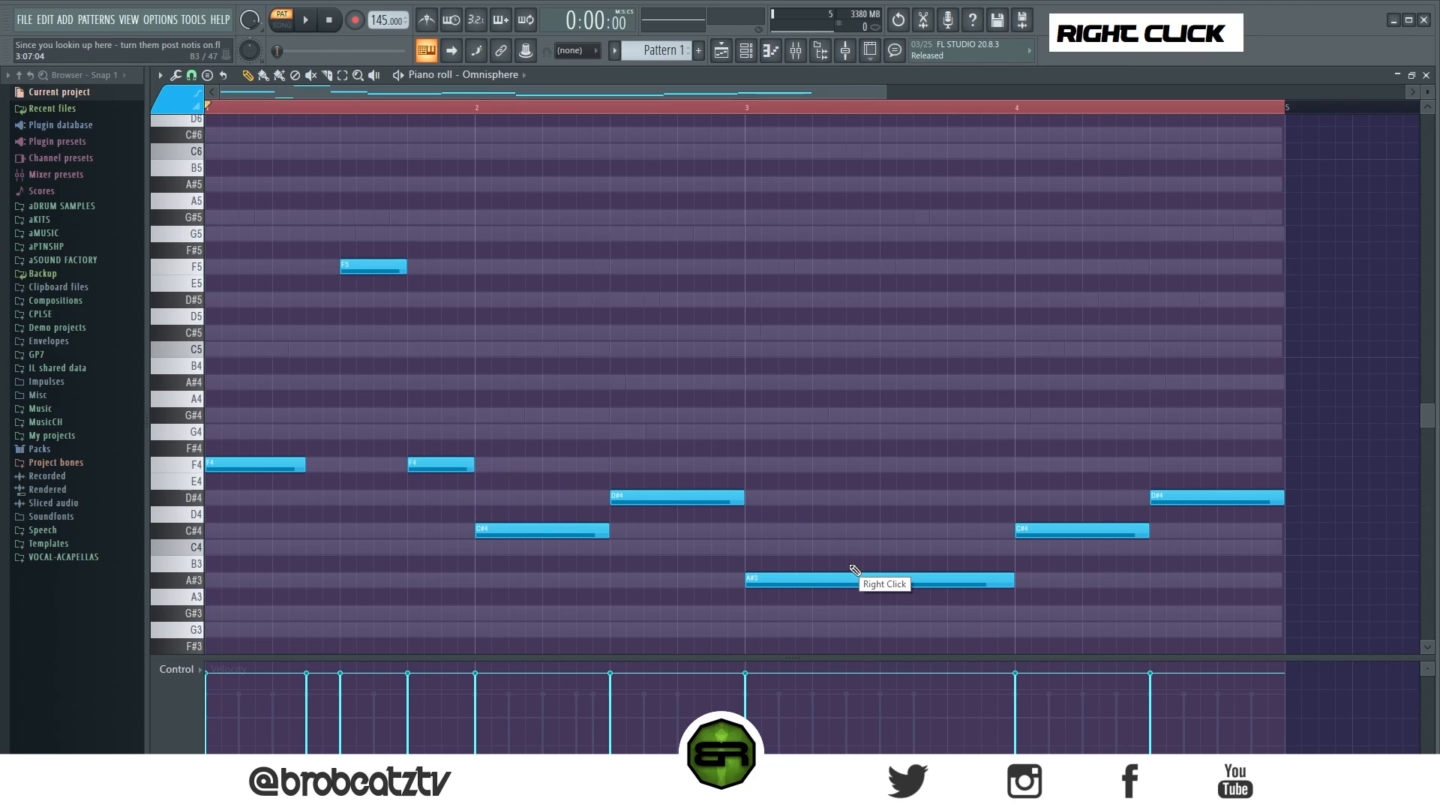
Step: Lengthen bar 1's F3 note to four steps and briefly play the pattern
{"action": "scroll", "coordinate": [703, 405], "scroll_direction": "down", "scroll_amount": 3}
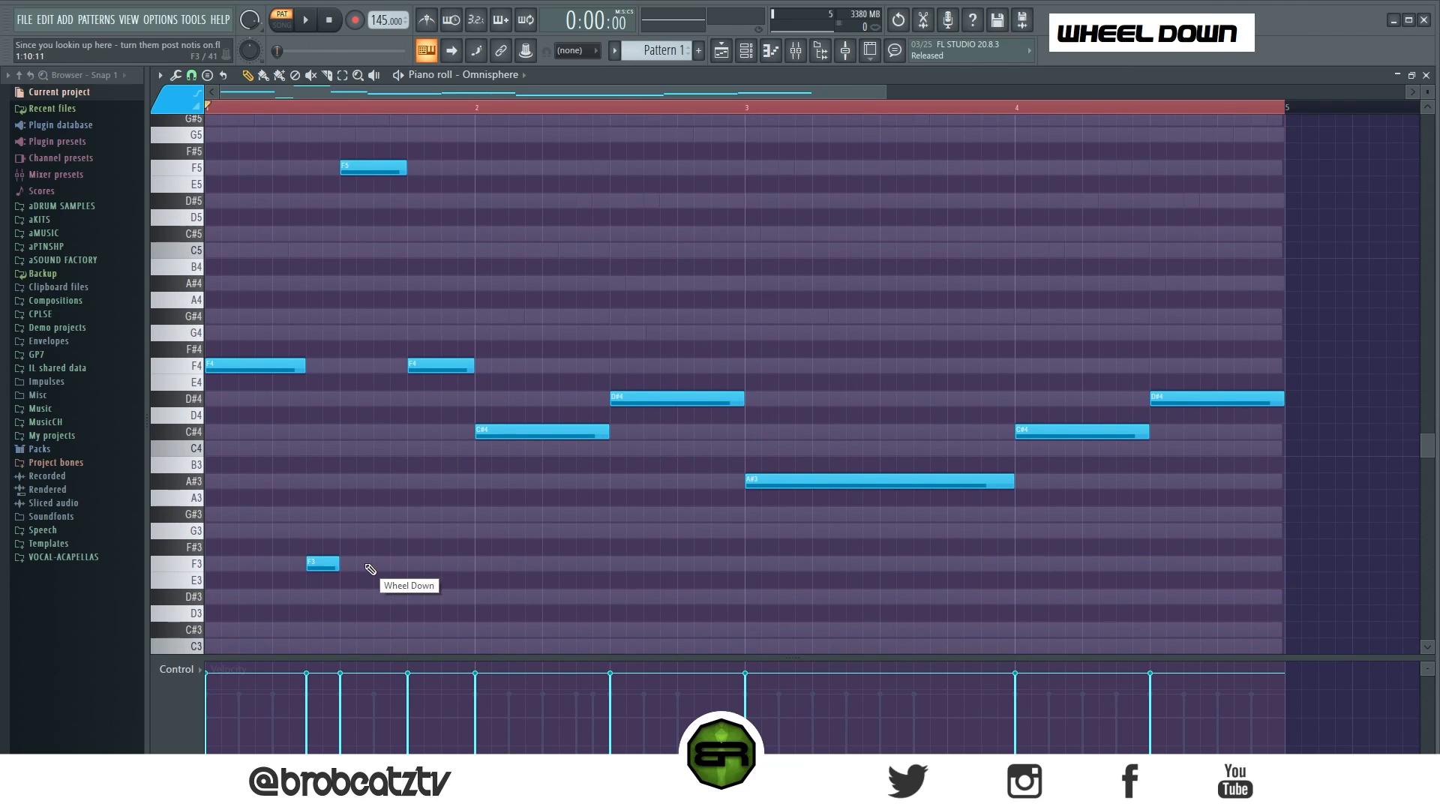
{"action": "key", "text": "space"}
{"action": "key", "text": "space"}
{"action": "key", "text": "space"}
{"action": "key", "text": "space"}
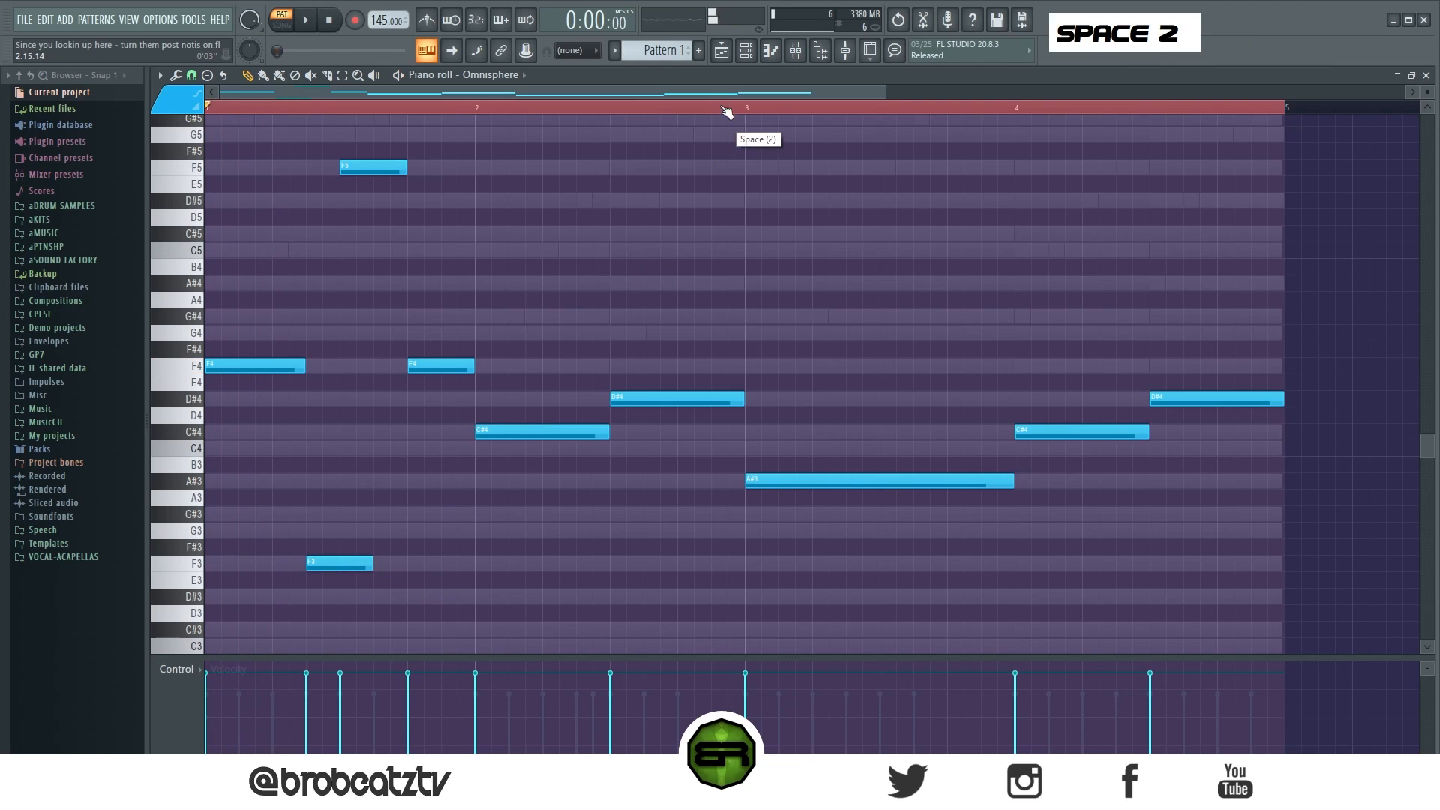
Step: Recolor all Omnisphere bass notes green
{"action": "key", "text": "ctrl+a"}
{"action": "left_click", "coordinate": [171, 112]}
{"action": "double_click", "coordinate": [201, 135]}
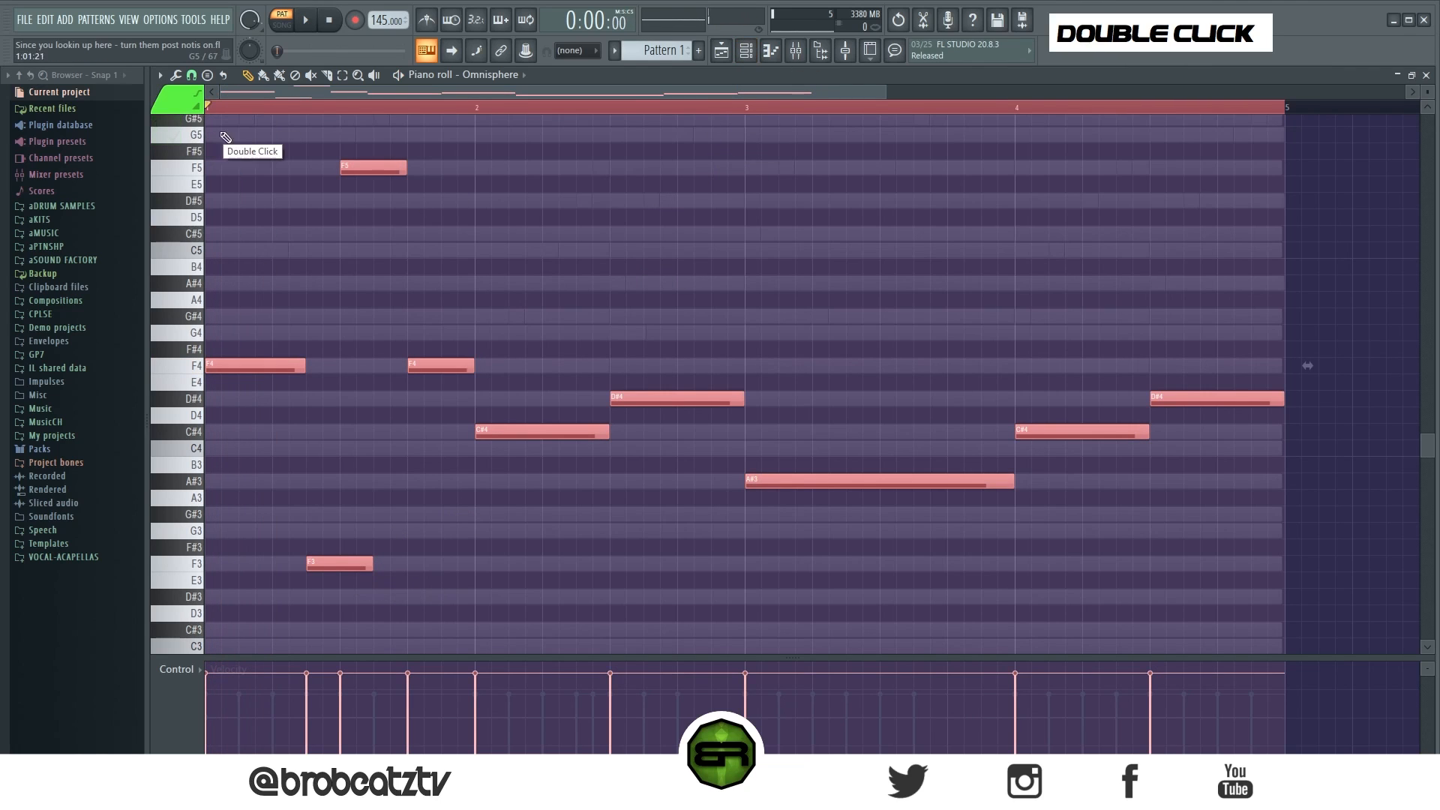
{"action": "key", "text": "alt+c"}
Step: Play the four-bar pattern with the Omnisphere bass line
{"action": "key", "text": "space"}
{"action": "right_click", "coordinate": [574, 248]}
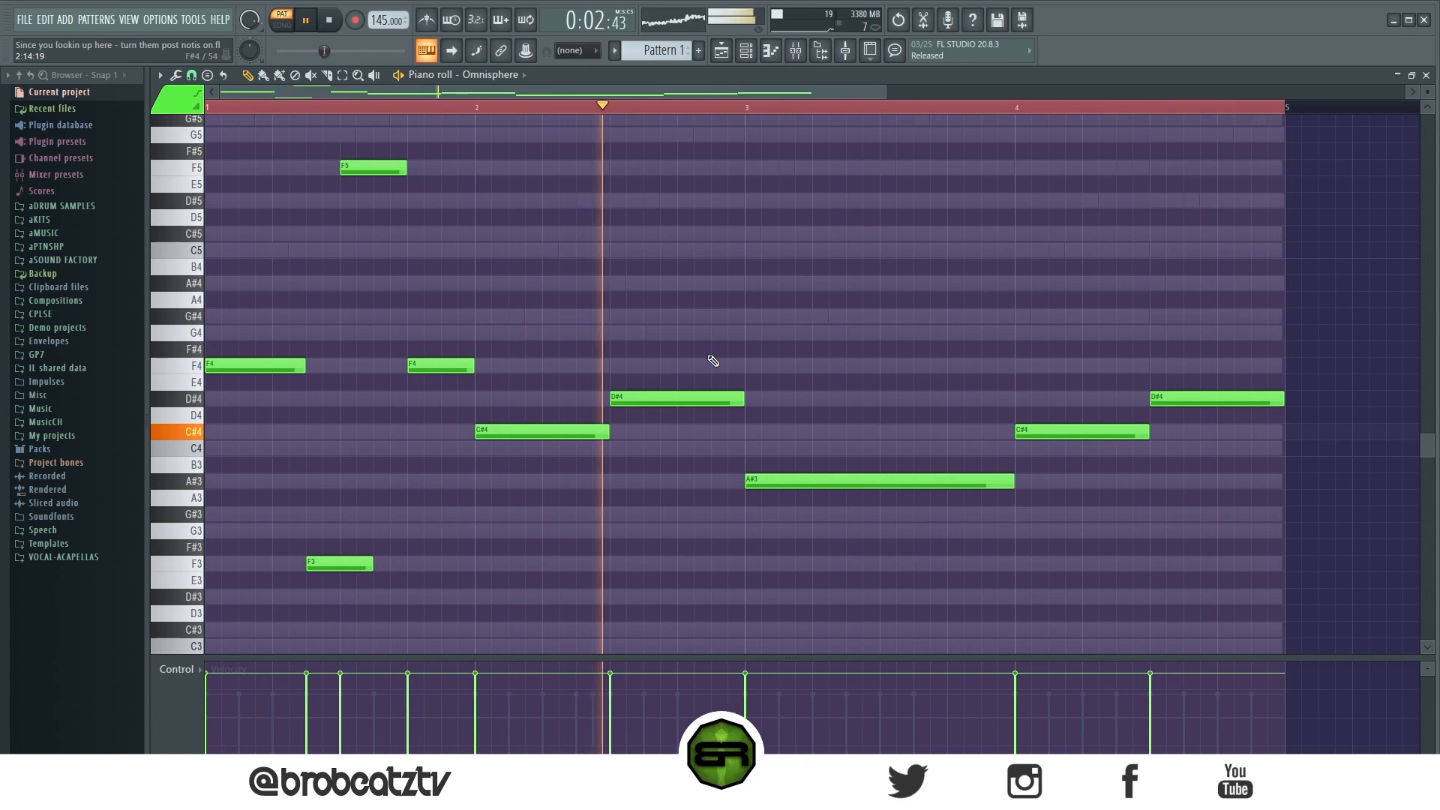
{"action": "right_click", "coordinate": [882, 305]}
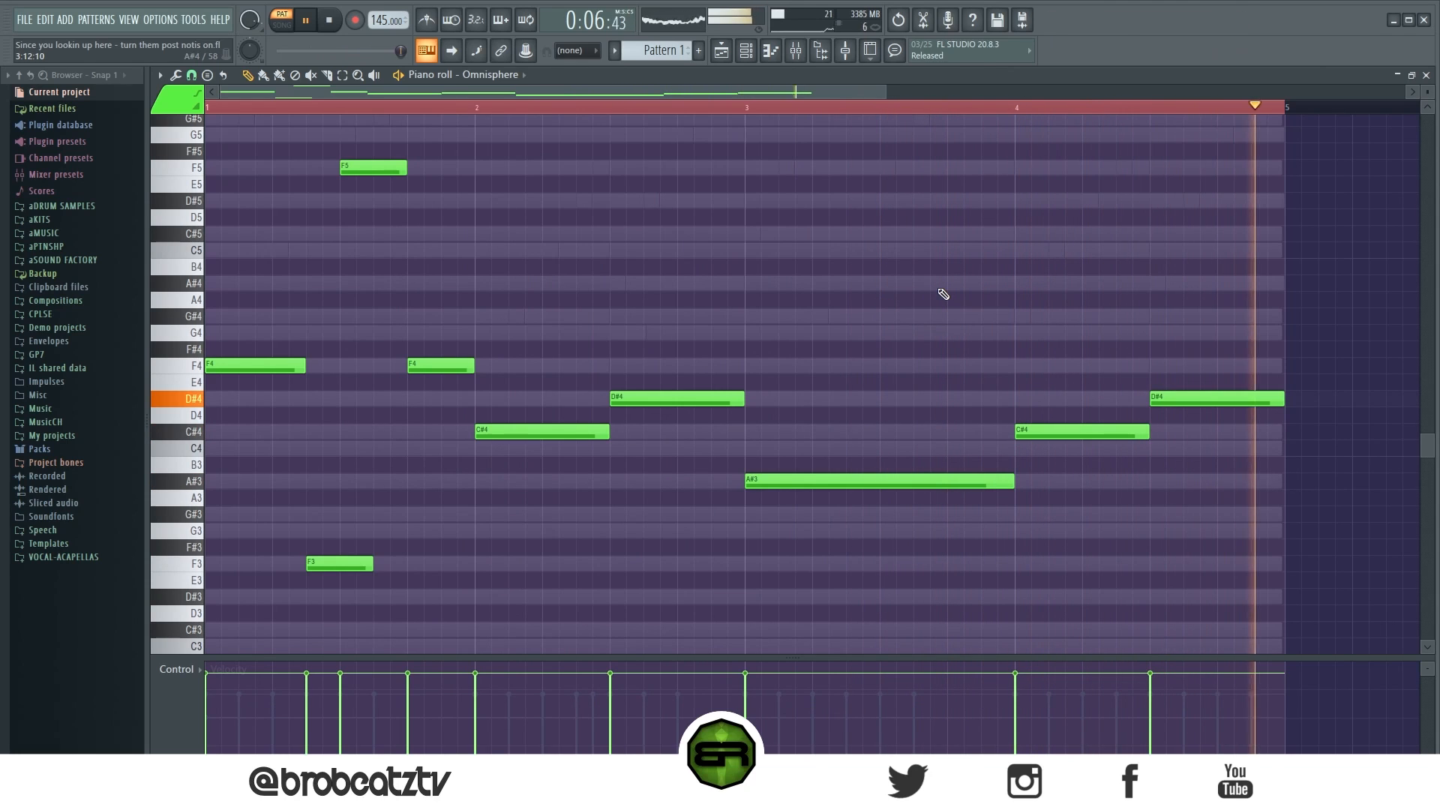
{"action": "key", "text": "space"}
Step: Highlight the F5, F4 and F3 octave notes in bar 1 and the last D#4 in bar 4
{"action": "left_click", "coordinate": [372, 168], "text": "ctrl"}
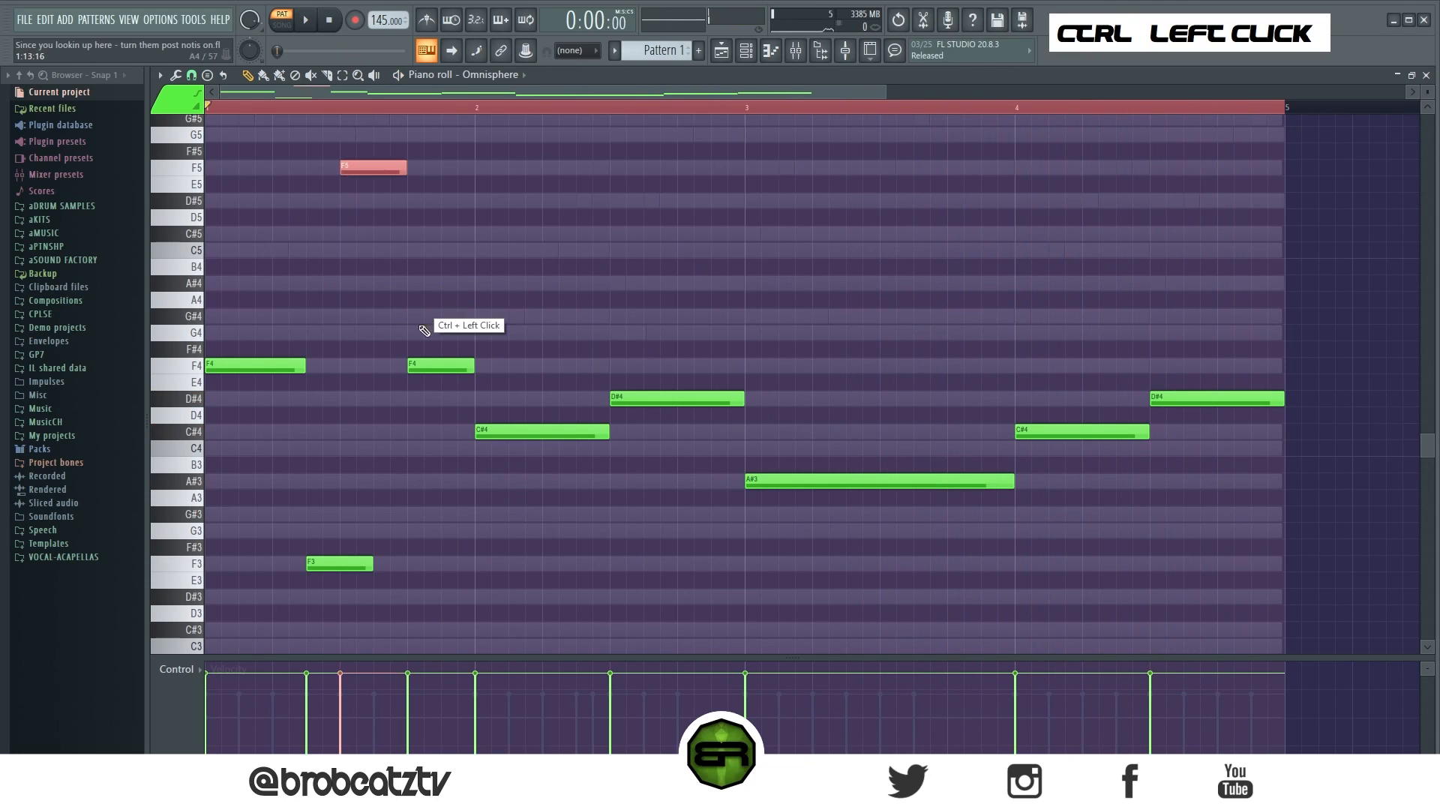
{"action": "left_click", "coordinate": [441, 365], "text": "ctrl+shift"}
{"action": "left_click", "coordinate": [352, 563], "text": "ctrl+shift"}
{"action": "right_click", "coordinate": [357, 207]}
{"action": "left_click_drag", "start_coordinate": [356, 141], "coordinate": [450, 407]}
{"action": "left_click", "coordinate": [352, 563], "text": "ctrl+shift"}
{"action": "right_click", "coordinate": [471, 546]}
{"action": "left_click_drag", "start_coordinate": [1213, 366], "coordinate": [1236, 465]}
{"action": "right_click", "coordinate": [1200, 518]}
{"action": "left_click_drag", "start_coordinate": [335, 169], "coordinate": [494, 568]}
{"action": "right_click", "coordinate": [546, 602]}
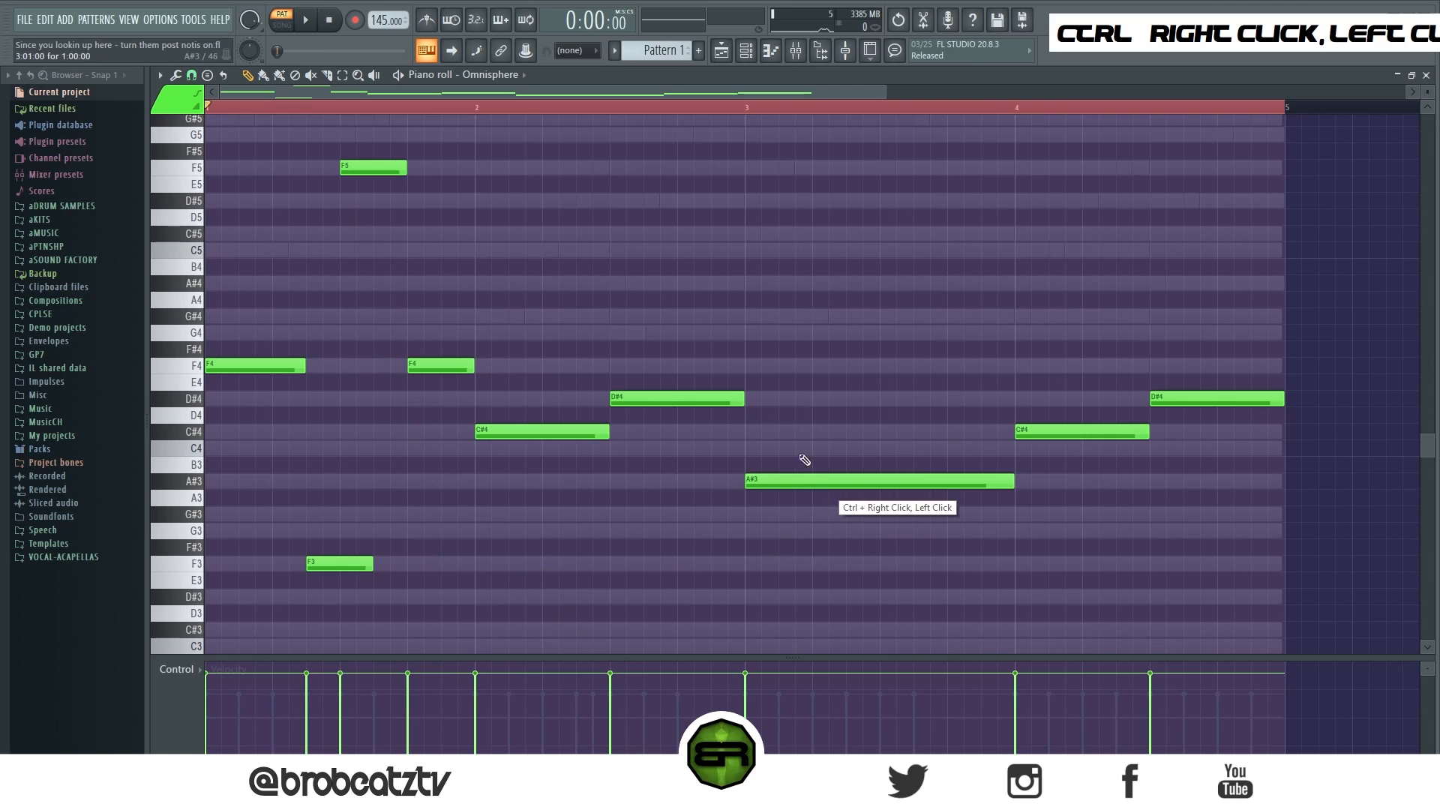
Step: Mute Analog Lab V and place an (AK) KICK (6) hit on step 1 in the channel rack
{"action": "left_click", "coordinate": [747, 54]}
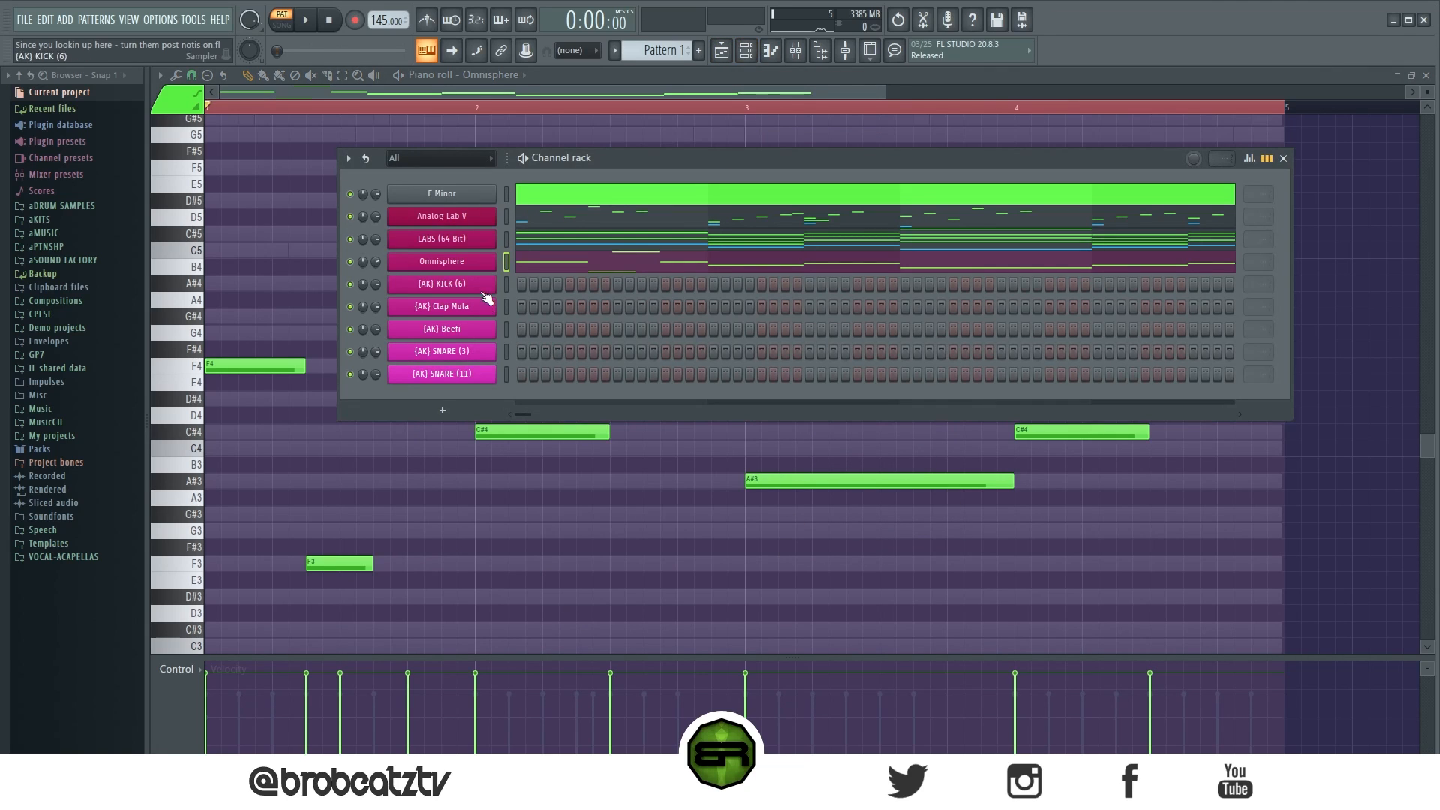
{"action": "mouse_move", "coordinate": [585, 149]}
{"action": "left_mouse_down"}
{"action": "mouse_move", "coordinate": [585, 208]}
{"action": "mouse_move", "coordinate": [578, 144]}
{"action": "left_mouse_up"}
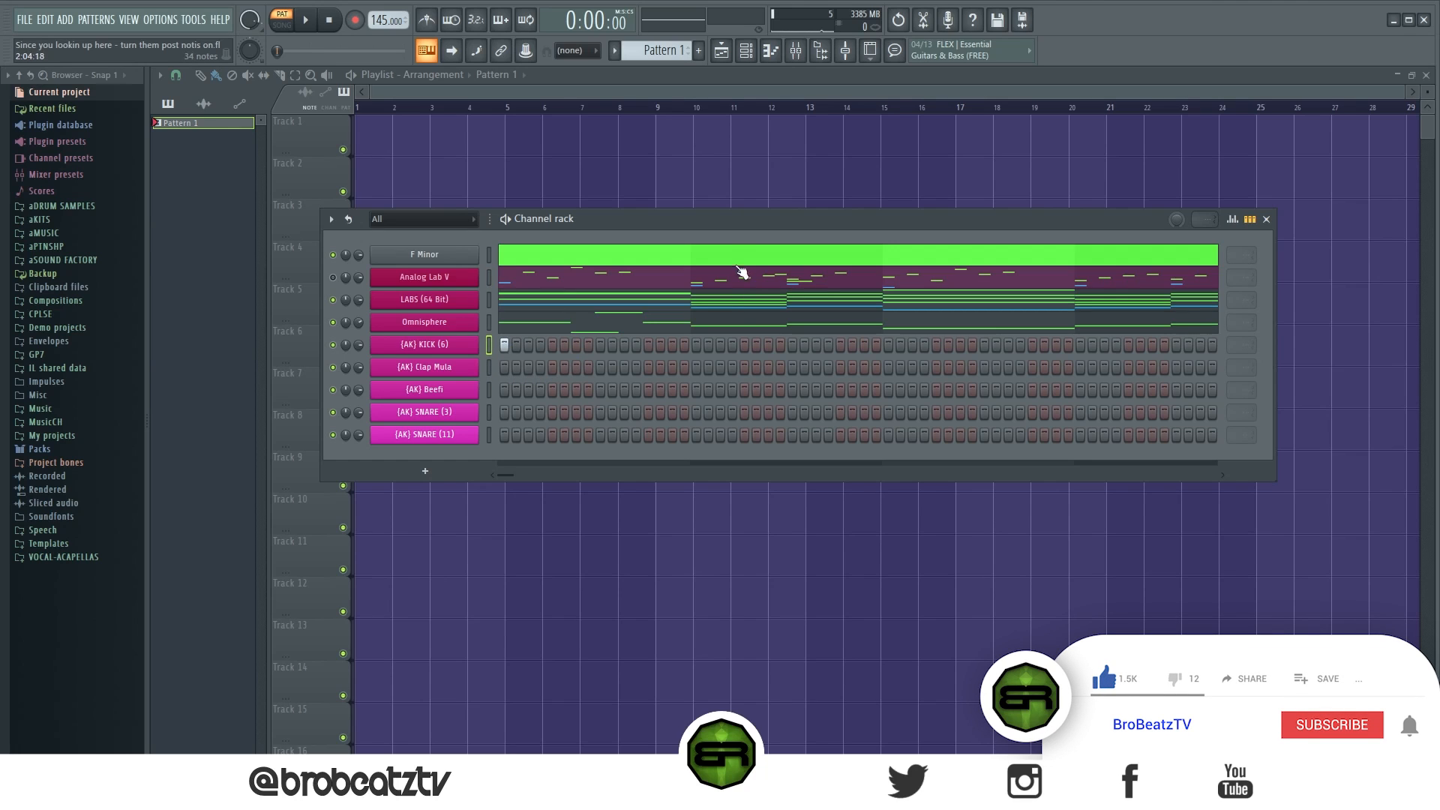
{"action": "left_click_drag", "start_coordinate": [722, 219], "coordinate": [747, 190]}
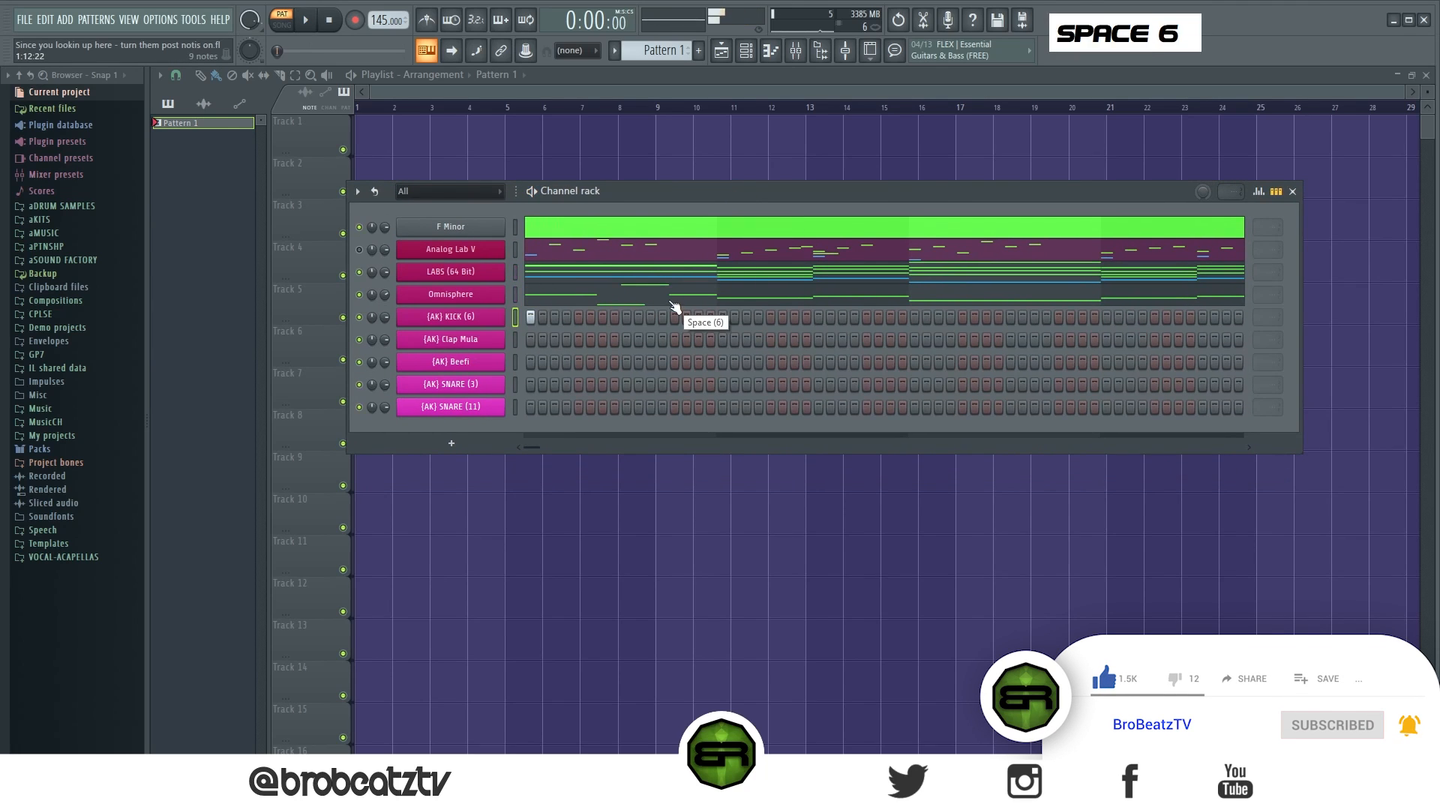
Step: Check the pattern in short playbacks, and add a kick on step 7 and an (AK) Clap Mula hit on step 9
{"action": "key", "text": "space"}
{"action": "key", "text": "space"}
{"action": "key", "text": "space"}
{"action": "key", "text": "space"}
{"action": "left_click", "coordinate": [627, 340]}
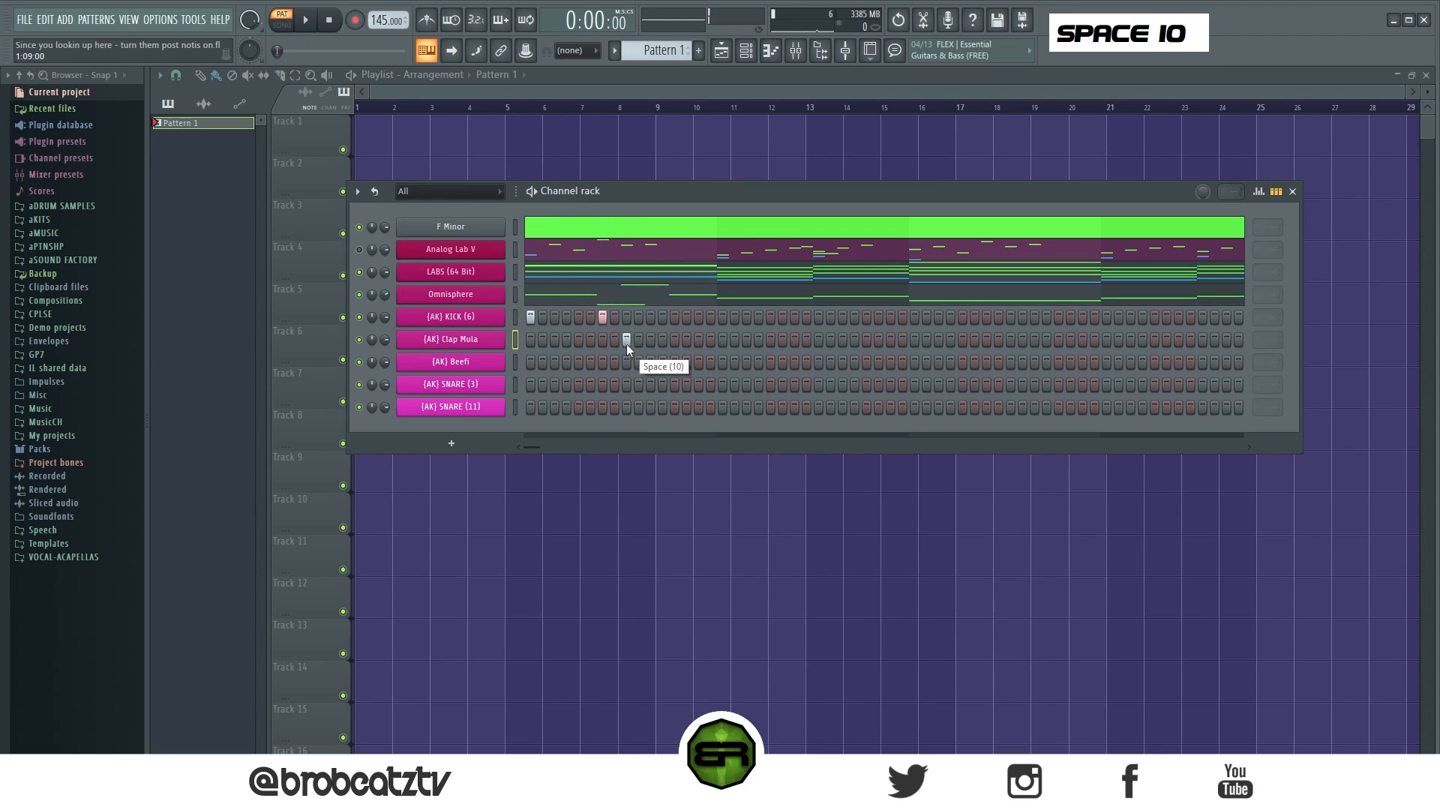
Step: Add (AK) Clap Mula hits on steps 25, 41 and 57 and start playing the pattern
{"action": "double_click", "coordinate": [1010, 340]}
{"action": "right_click", "coordinate": [1023, 340]}
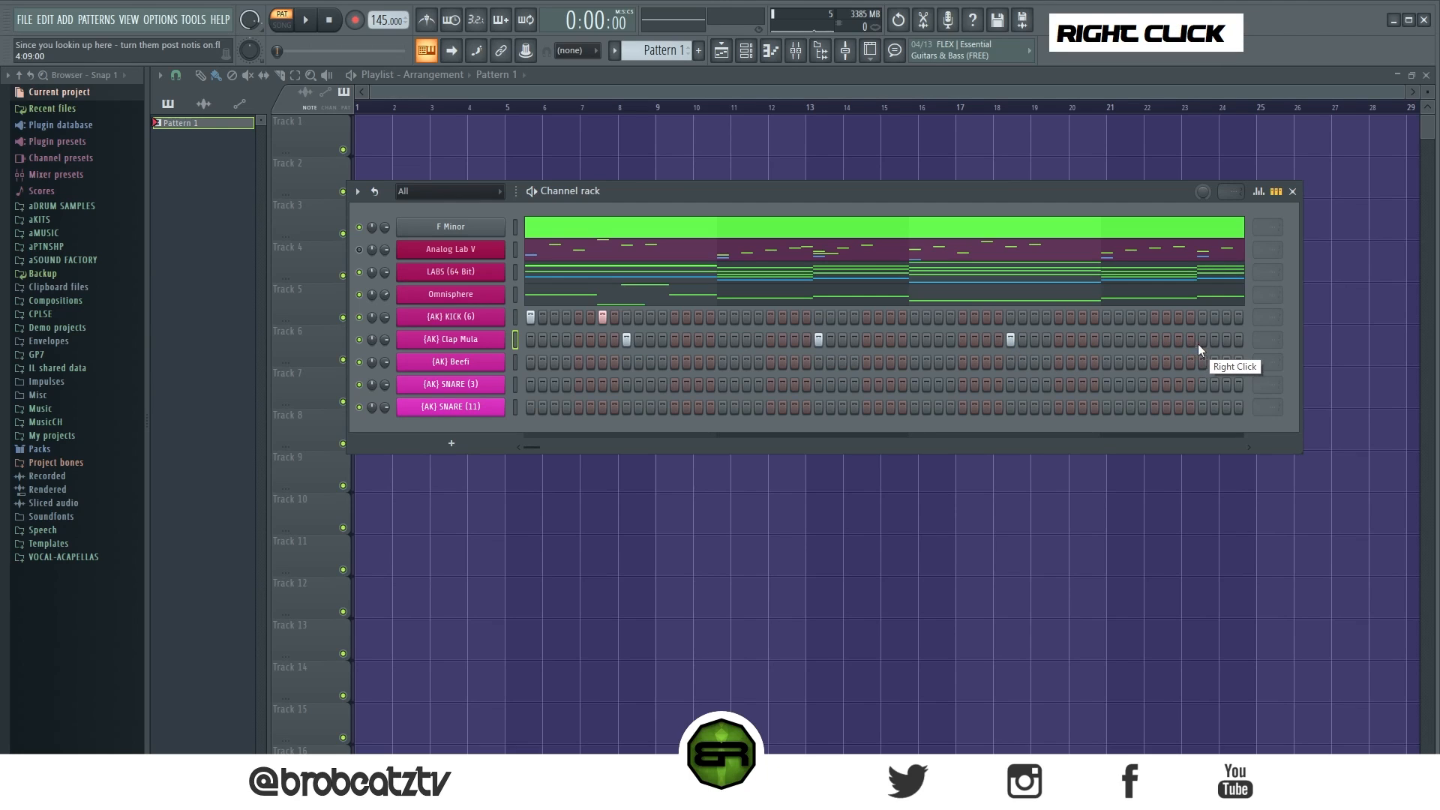
{"action": "key", "text": "space"}
Step: Add (AK) KICK (6) hits on steps 13, 15 and 21, checking them in short playbacks
{"action": "left_click", "coordinate": [675, 316]}
{"action": "left_click", "coordinate": [697, 317]}
{"action": "key", "text": "space"}
{"action": "key", "text": "space"}
{"action": "left_click", "coordinate": [770, 317]}
{"action": "key", "text": "space"}
{"action": "key", "text": "space"}
Step: Add kicks on steps 27, 29 and 39, keep the clap on step 41, and replay the pattern
{"action": "left_click", "coordinate": [842, 317]}
{"action": "left_click", "coordinate": [866, 316]}
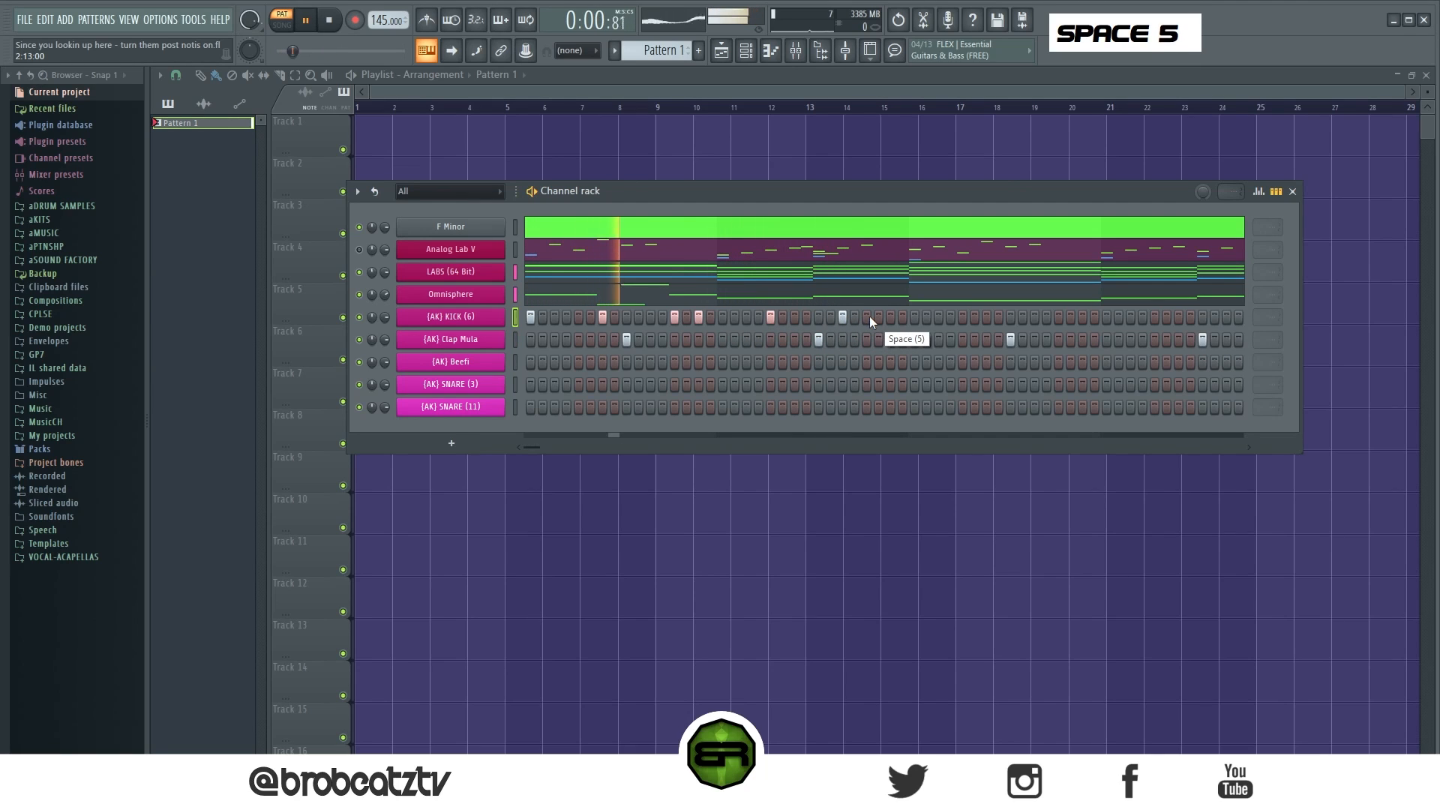
{"action": "left_click", "coordinate": [986, 317]}
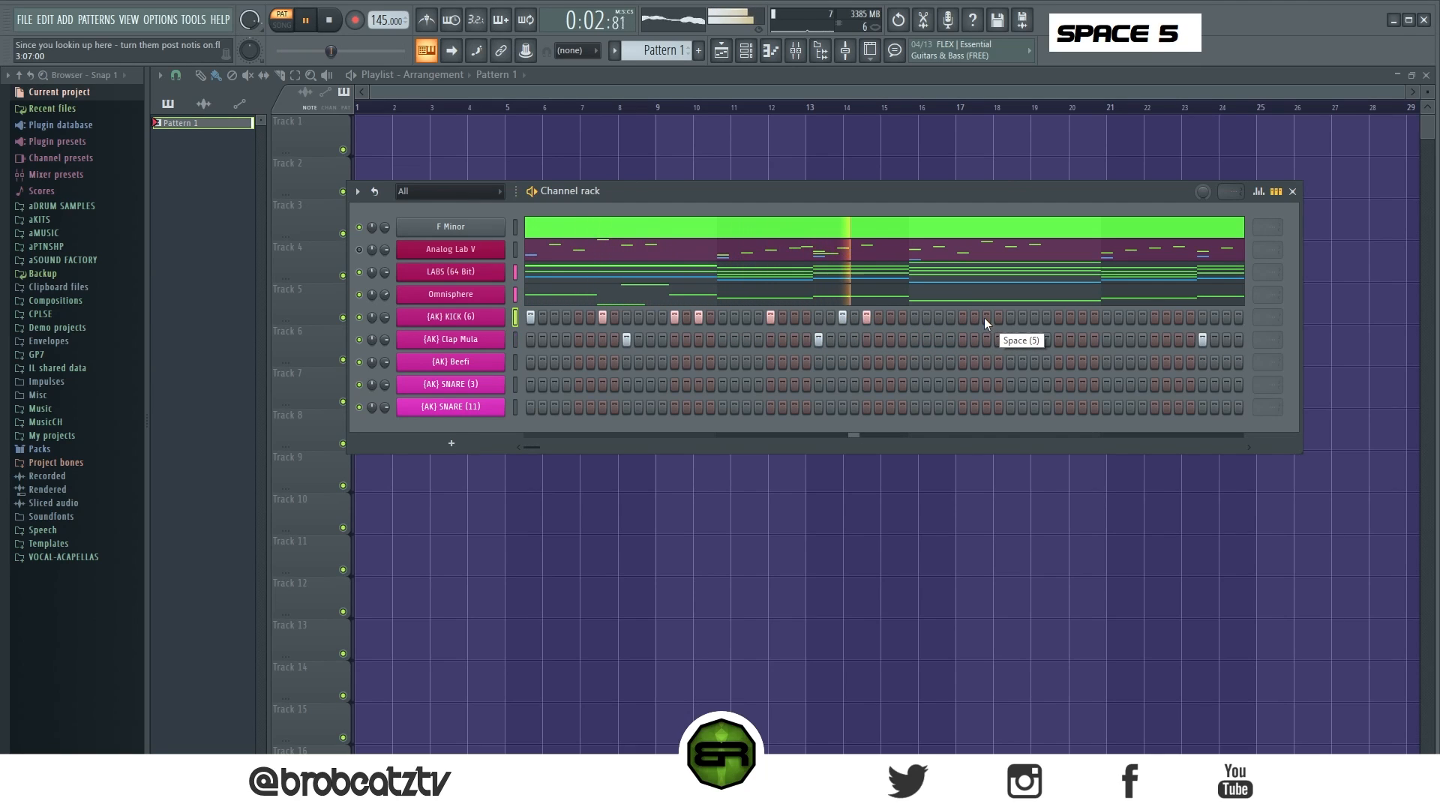
{"action": "left_click", "coordinate": [1010, 339]}
{"action": "key", "text": "space"}
{"action": "key", "text": "space"}
Step: Try the pattern without the step 27 kick, then restore it, remove the step 29 kick and add one on step 33
{"action": "right_click", "coordinate": [843, 317]}
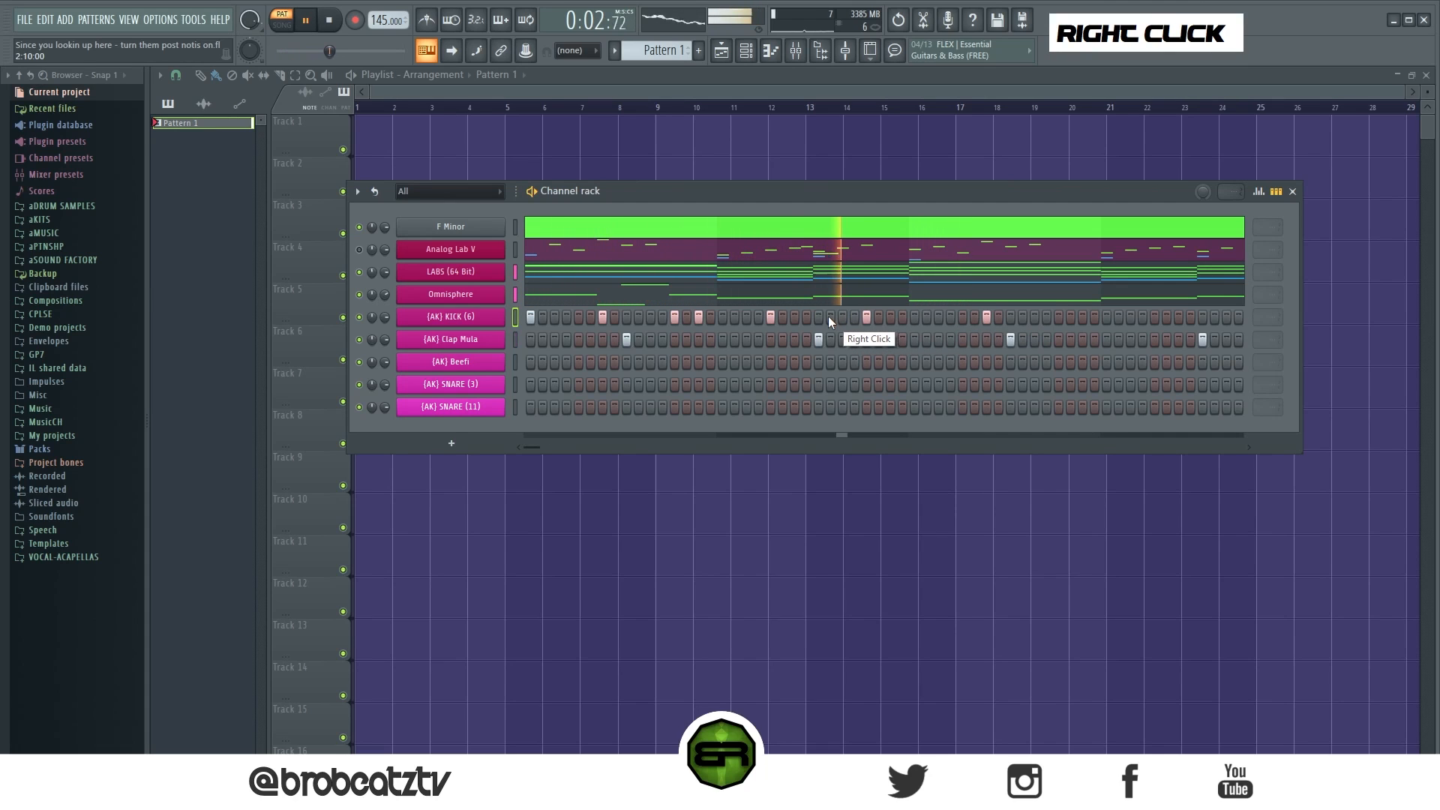
{"action": "key", "text": "space"}
{"action": "key", "text": "space"}
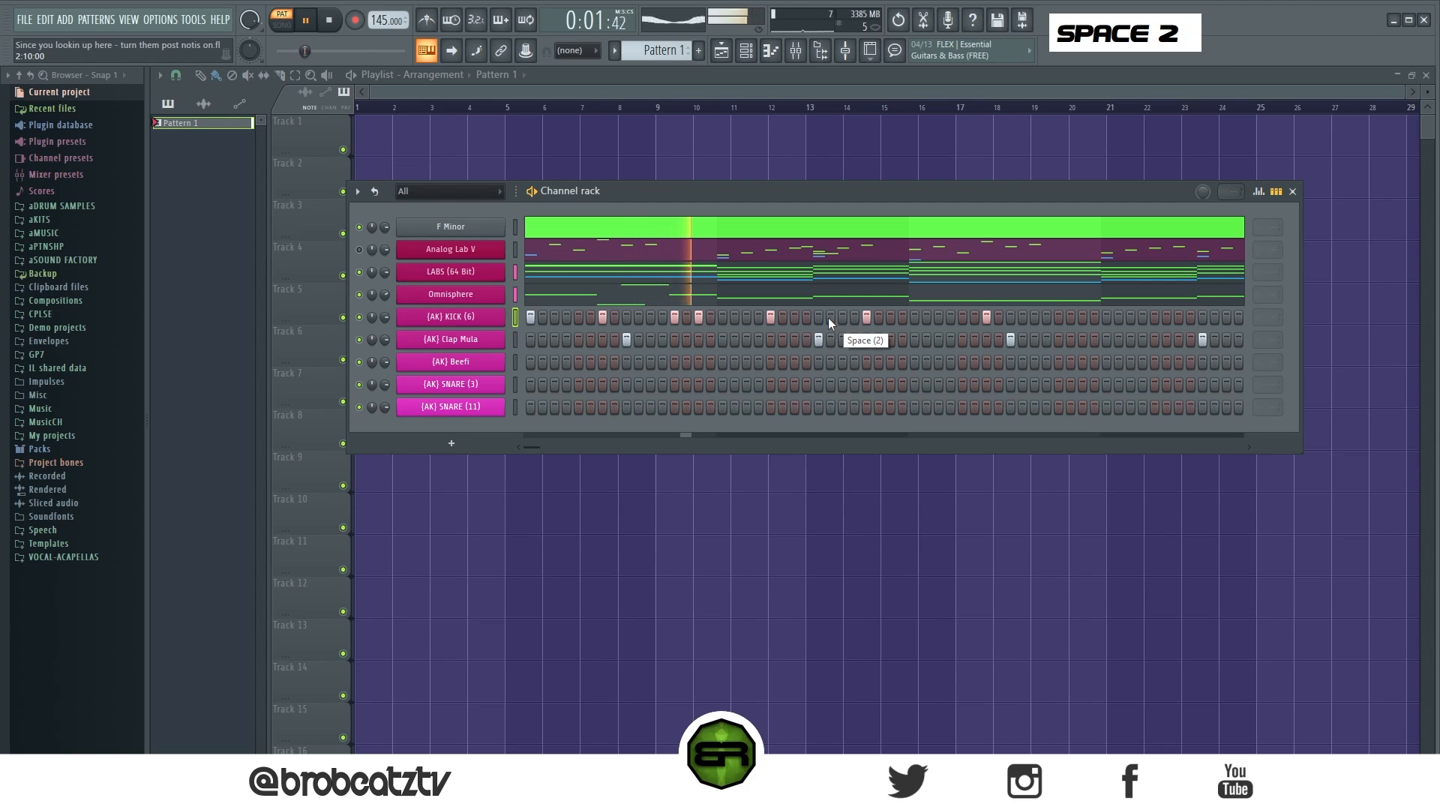
{"action": "key", "text": "space"}
{"action": "left_click", "coordinate": [842, 318]}
{"action": "right_click", "coordinate": [867, 318]}
{"action": "left_click", "coordinate": [914, 318]}
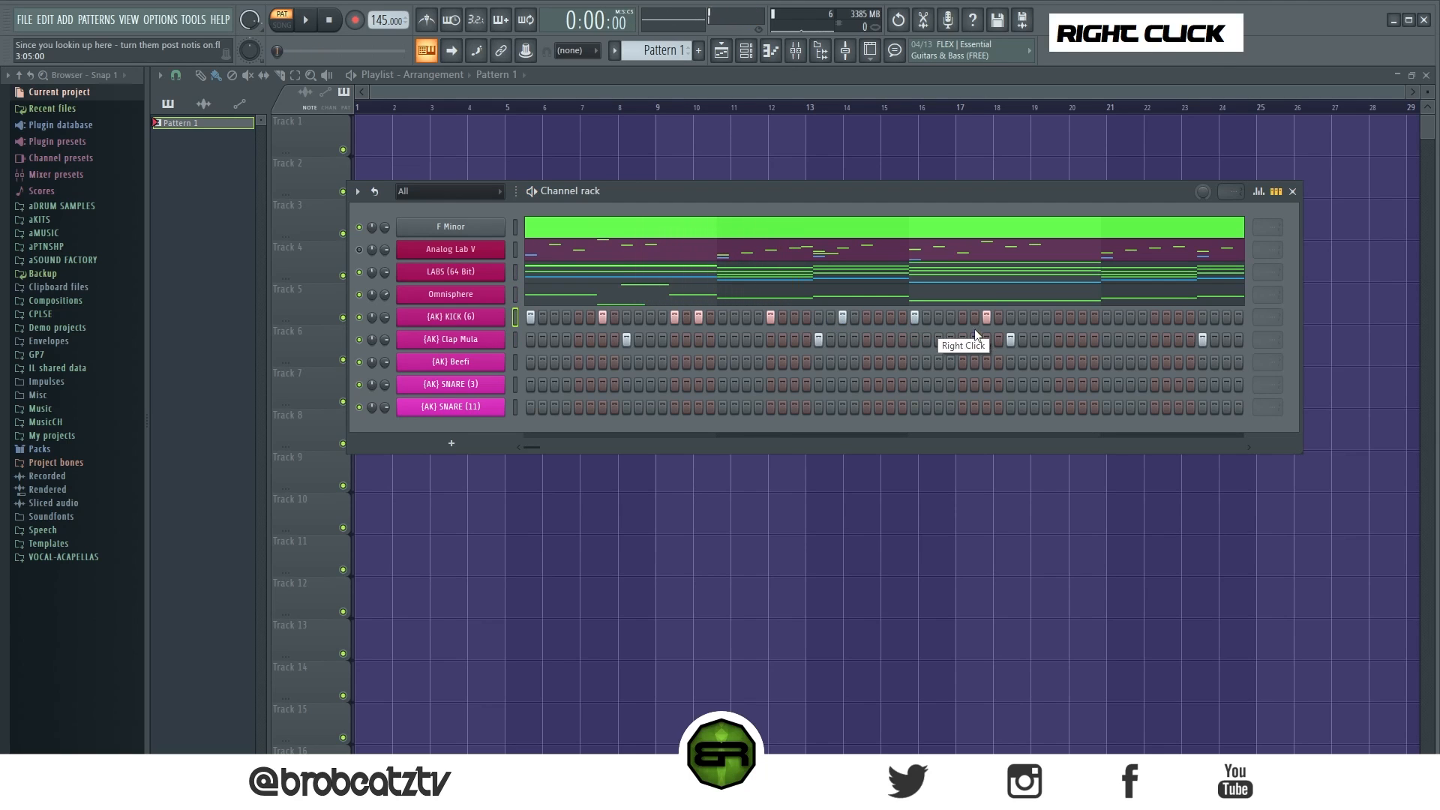
Step: Add kicks on steps 45, 53 and 59 while the pattern plays
{"action": "key", "text": "space"}
{"action": "left_click", "coordinate": [1058, 318]}
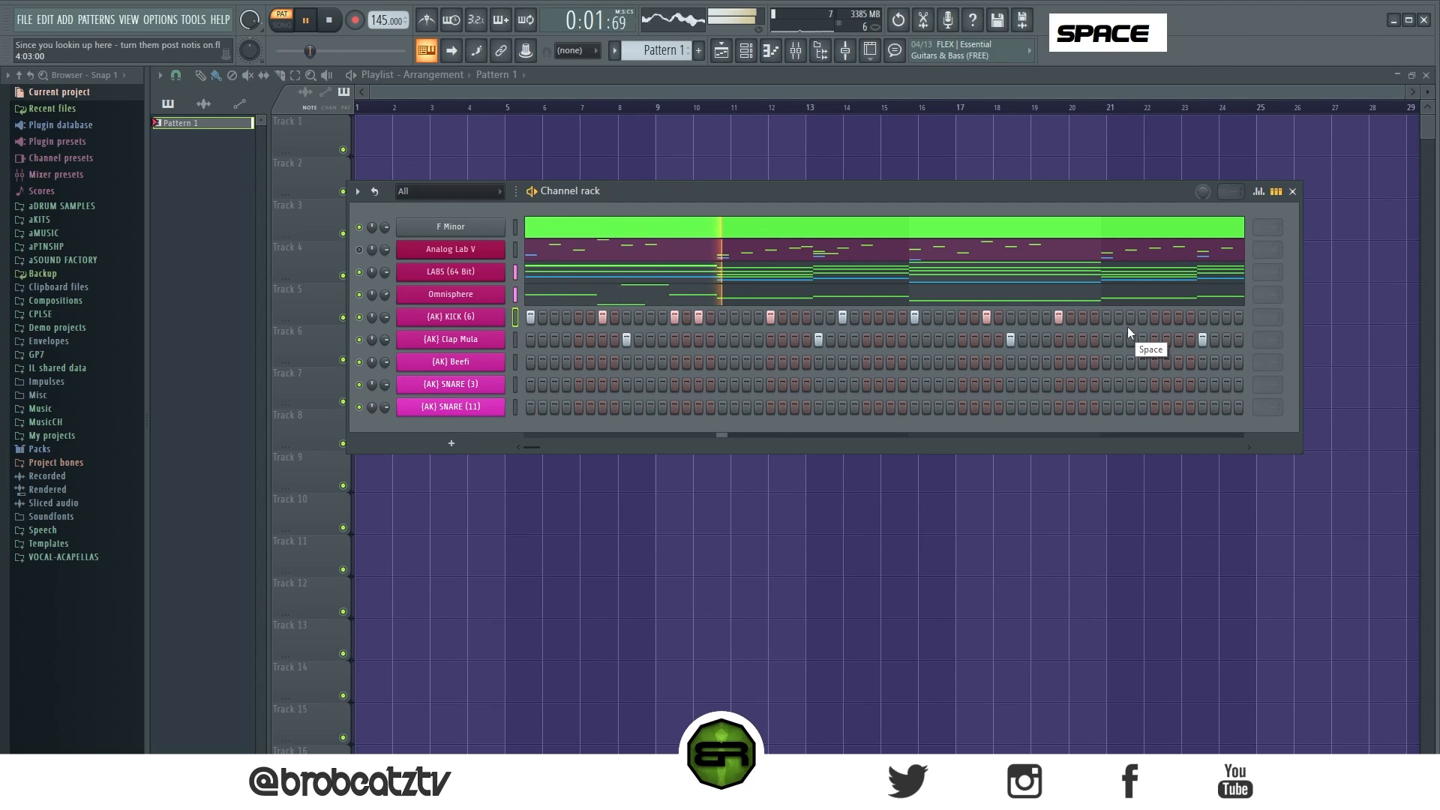
{"action": "left_click", "coordinate": [1154, 318]}
{"action": "left_click", "coordinate": [1225, 319]}
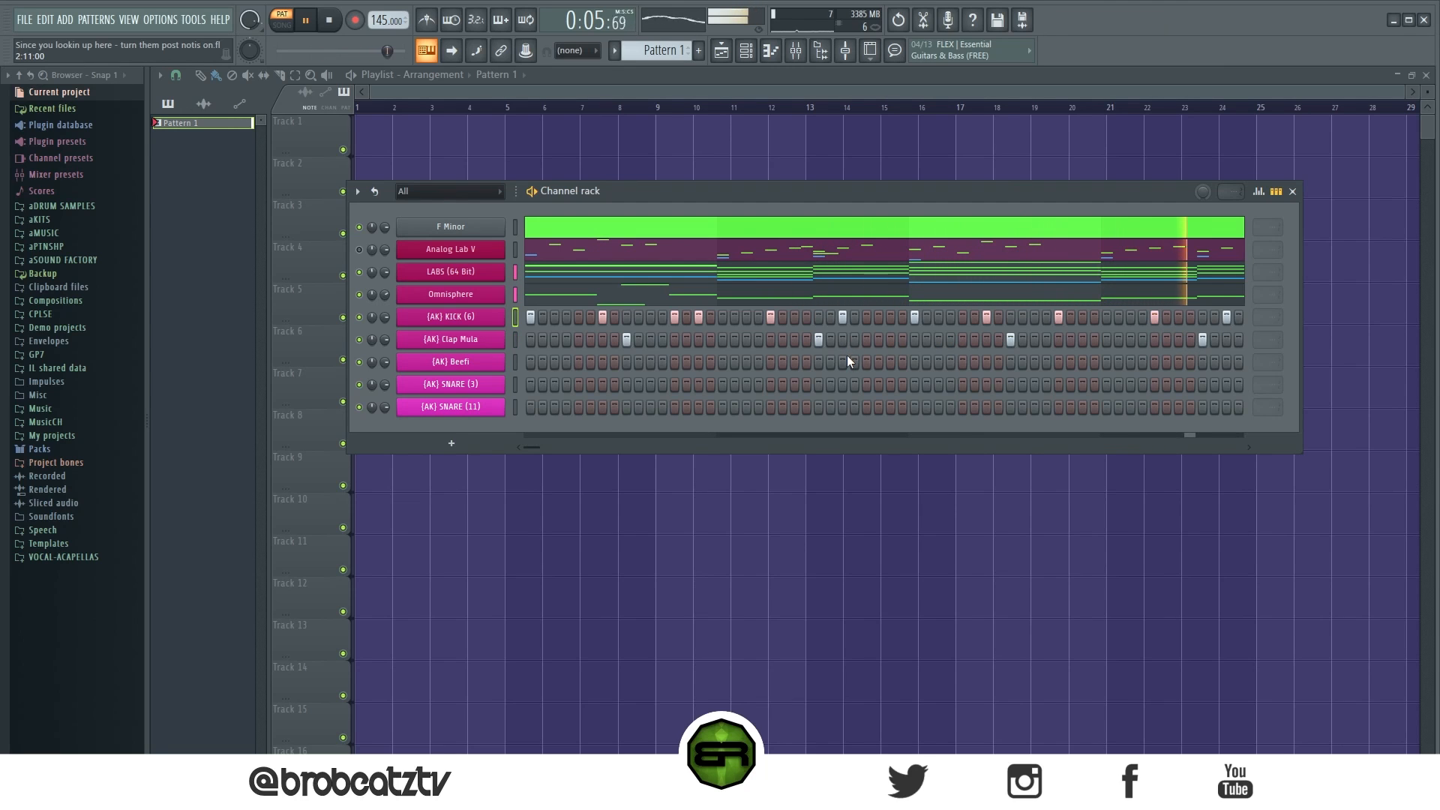
{"action": "key", "text": "space"}
Step: Raise all (AK) KICK (6) notes to full velocity in the piano roll and duplicate them one semitone lower on B4
{"action": "right_click", "coordinate": [497, 317]}
{"action": "left_click", "coordinate": [536, 334]}
{"action": "key", "text": "ctrl+a"}
{"action": "scroll", "coordinate": [486, 401], "scroll_direction": "up", "scroll_amount": 8, "text": "alt"}
{"action": "scroll", "coordinate": [486, 401], "scroll_direction": "up", "scroll_amount": 1, "text": "alt"}
{"action": "mouse_move", "coordinate": [408, 451]}
{"action": "left_mouse_down", "text": "shift"}
{"action": "mouse_move", "coordinate": [420, 468]}
{"action": "mouse_move", "coordinate": [405, 473]}
{"action": "left_mouse_up", "text": "shift"}
{"action": "right_click", "coordinate": [400, 482]}
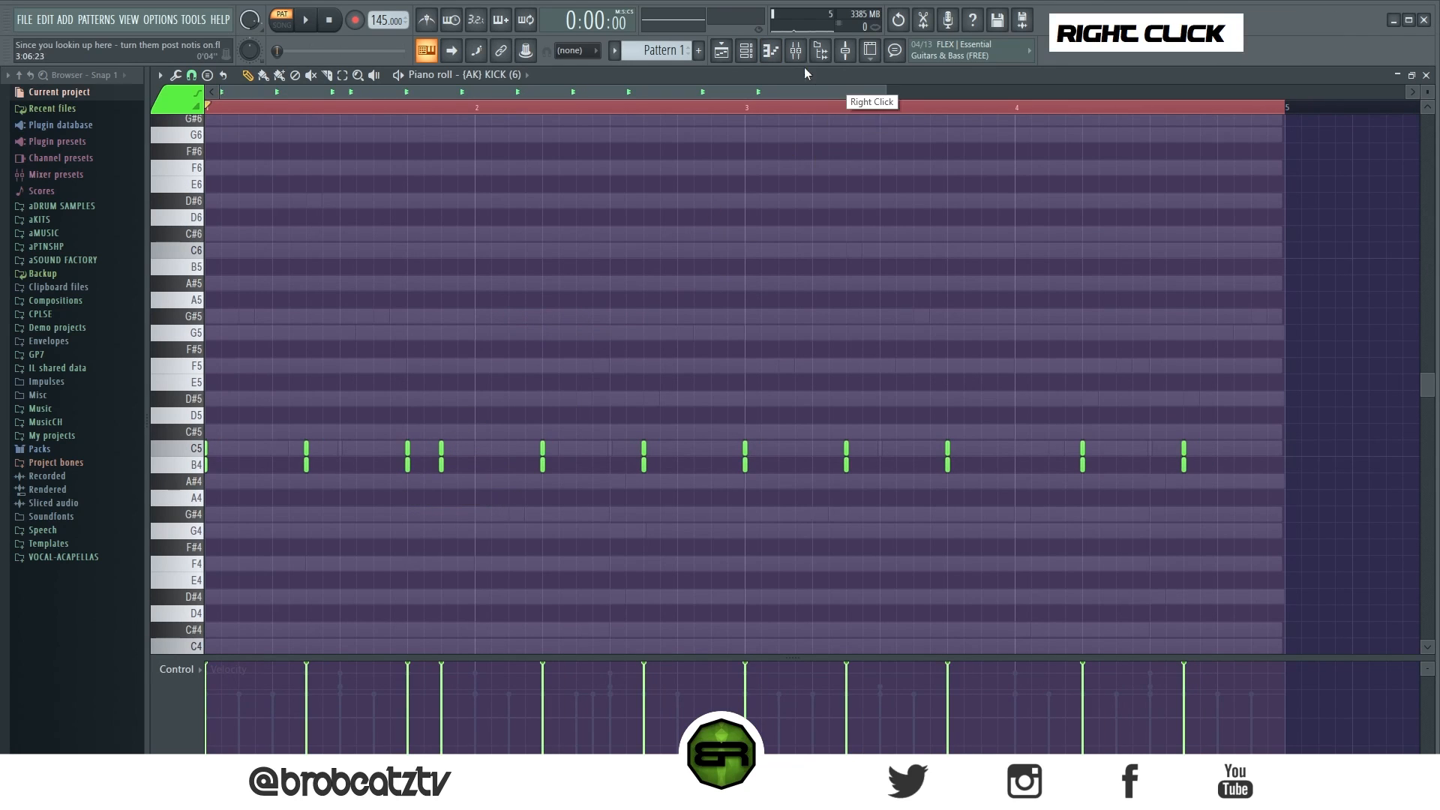
Step: Fill the (AK) Beefi channel on every 2 steps and play the pattern
{"action": "left_click", "coordinate": [746, 51]}
{"action": "right_click", "coordinate": [477, 370]}
{"action": "left_click", "coordinate": [741, 421]}
{"action": "key", "text": "space"}
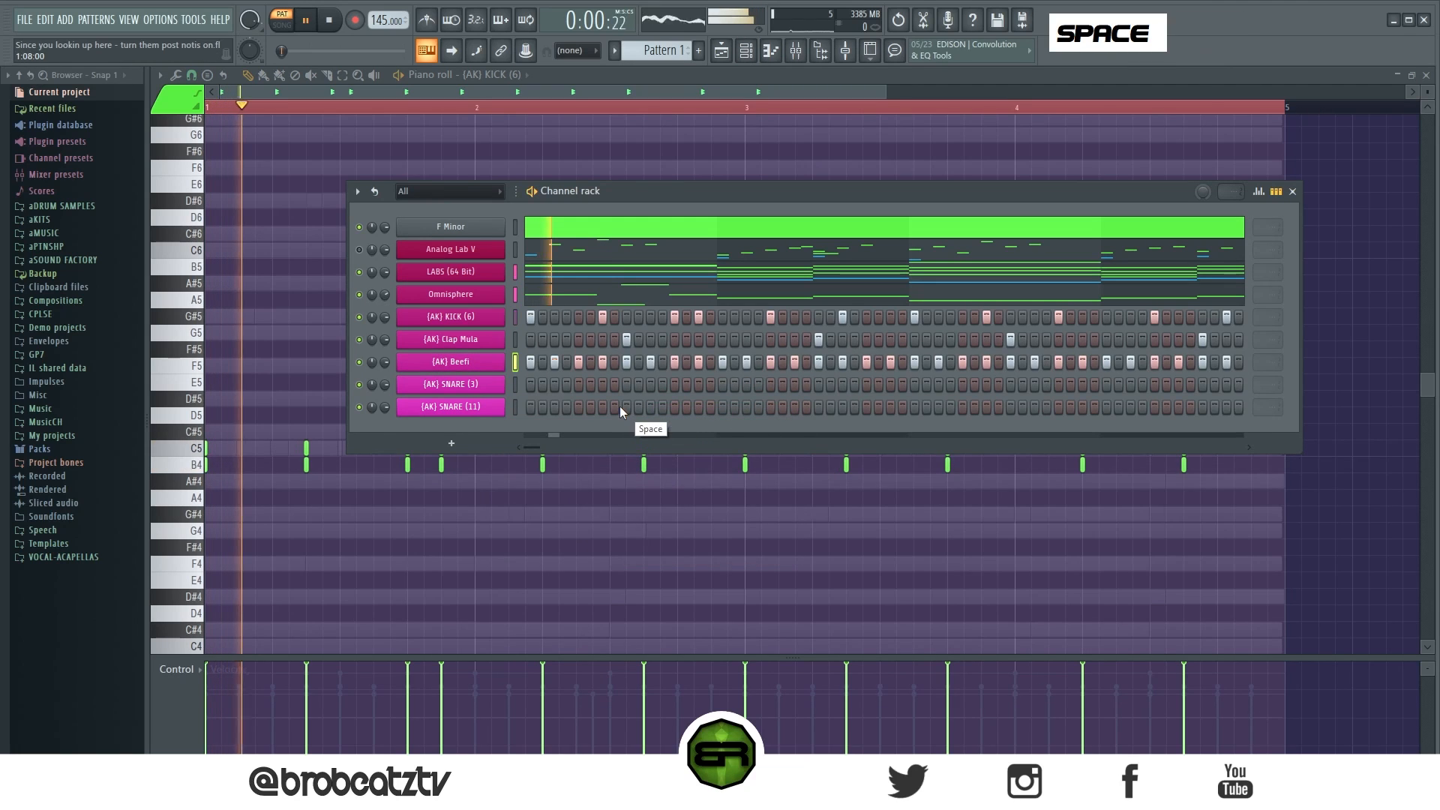
Step: Add (AK) SNARE (3) hits on steps 11 and 15, checking each in playback
{"action": "left_click", "coordinate": [650, 385]}
{"action": "key", "text": "space"}
{"action": "key", "text": "space"}
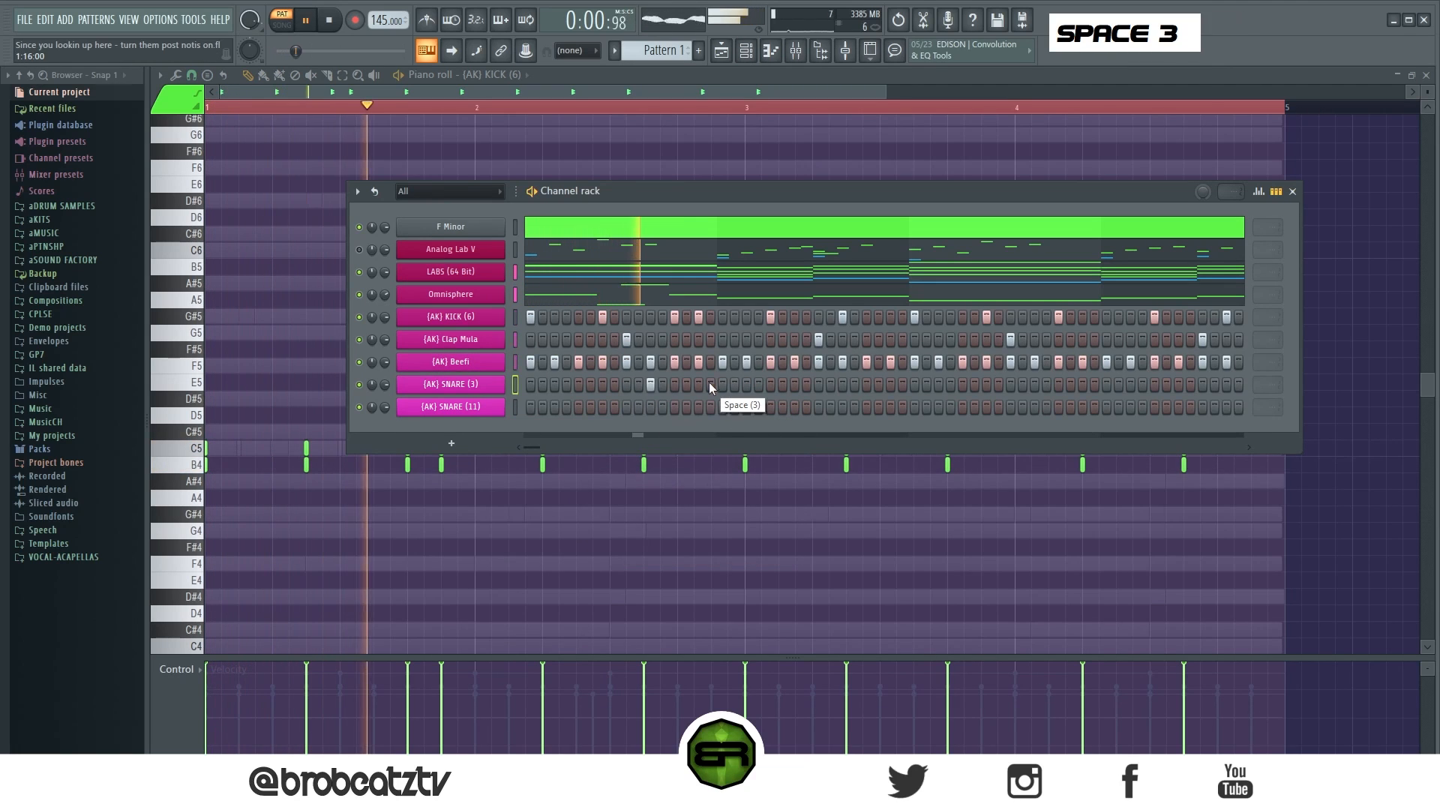
{"action": "left_click", "coordinate": [699, 384]}
{"action": "key", "text": "space"}
{"action": "key", "text": "space"}
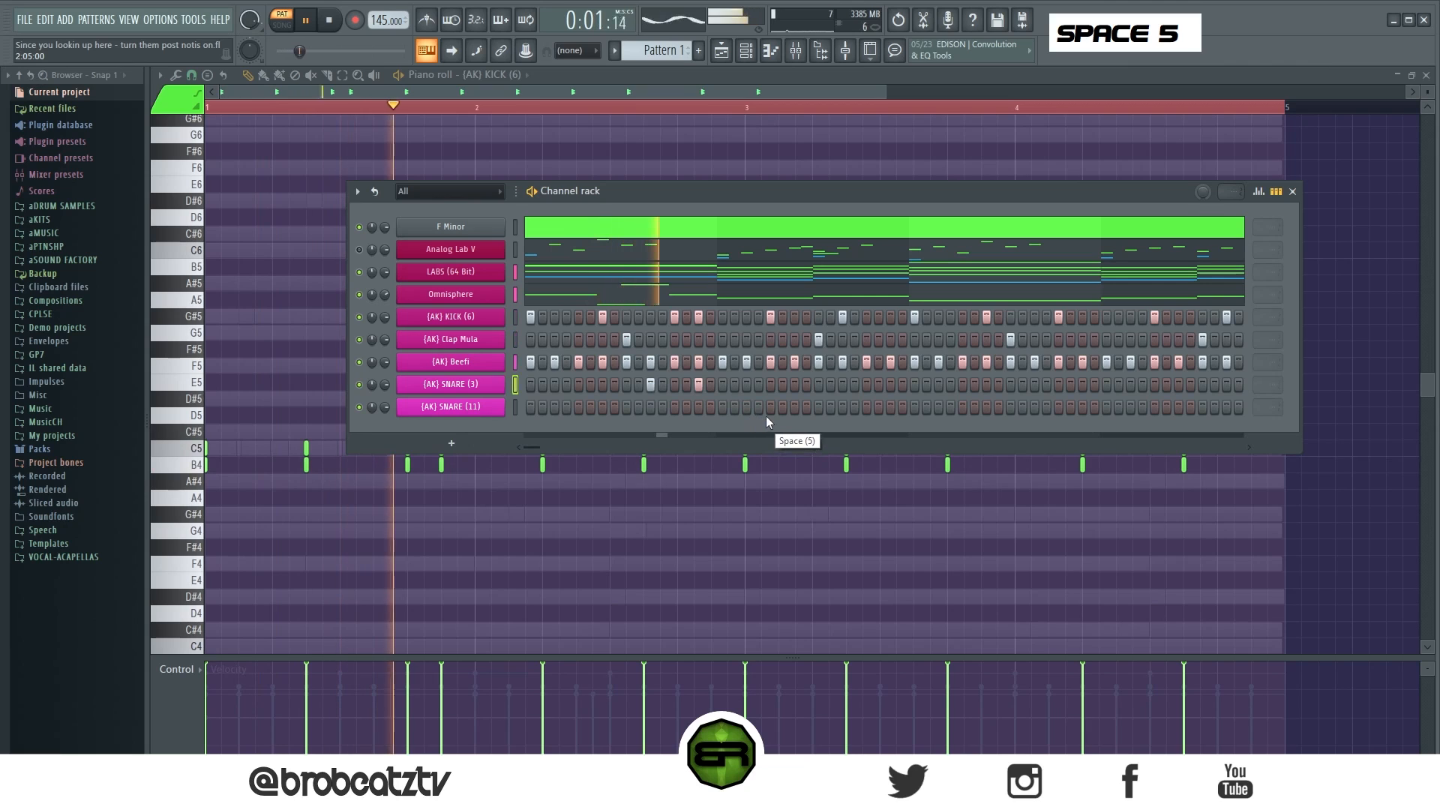
Step: Add an (AK) SNARE (11) hit on step 23 and (AK) SNARE (3) hits on steps 43 and 47, checking in playback
{"action": "left_click", "coordinate": [794, 407]}
{"action": "key", "text": "space"}
{"action": "key", "text": "space"}
{"action": "left_click", "coordinate": [1035, 384]}
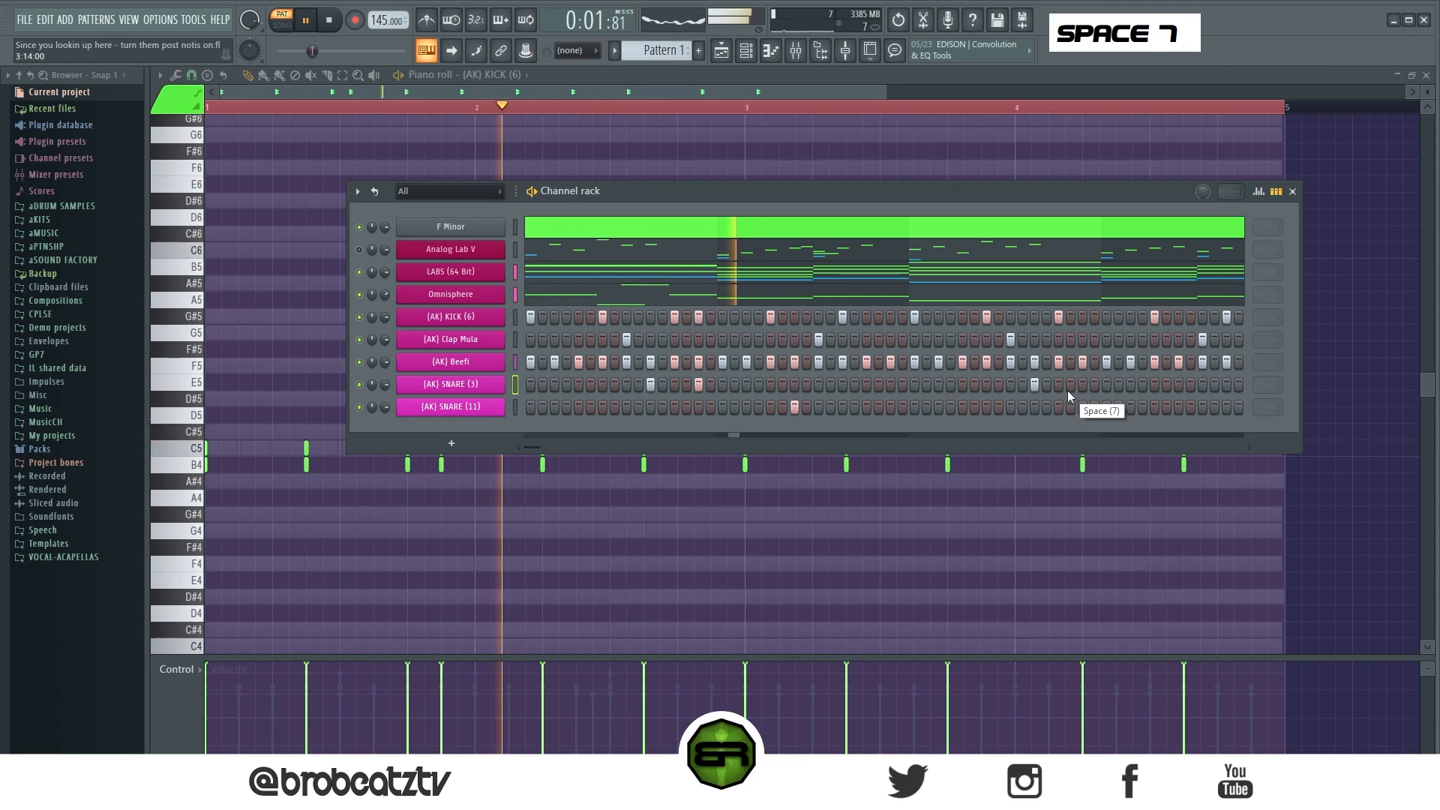
{"action": "left_click", "coordinate": [1083, 385]}
{"action": "key", "text": "space"}
{"action": "key", "text": "space"}
Step: Move the step 45 kick to step 47 and add an (AK) SNARE (11) hit on step 59
{"action": "right_click", "coordinate": [1058, 317]}
{"action": "left_click", "coordinate": [1082, 317]}
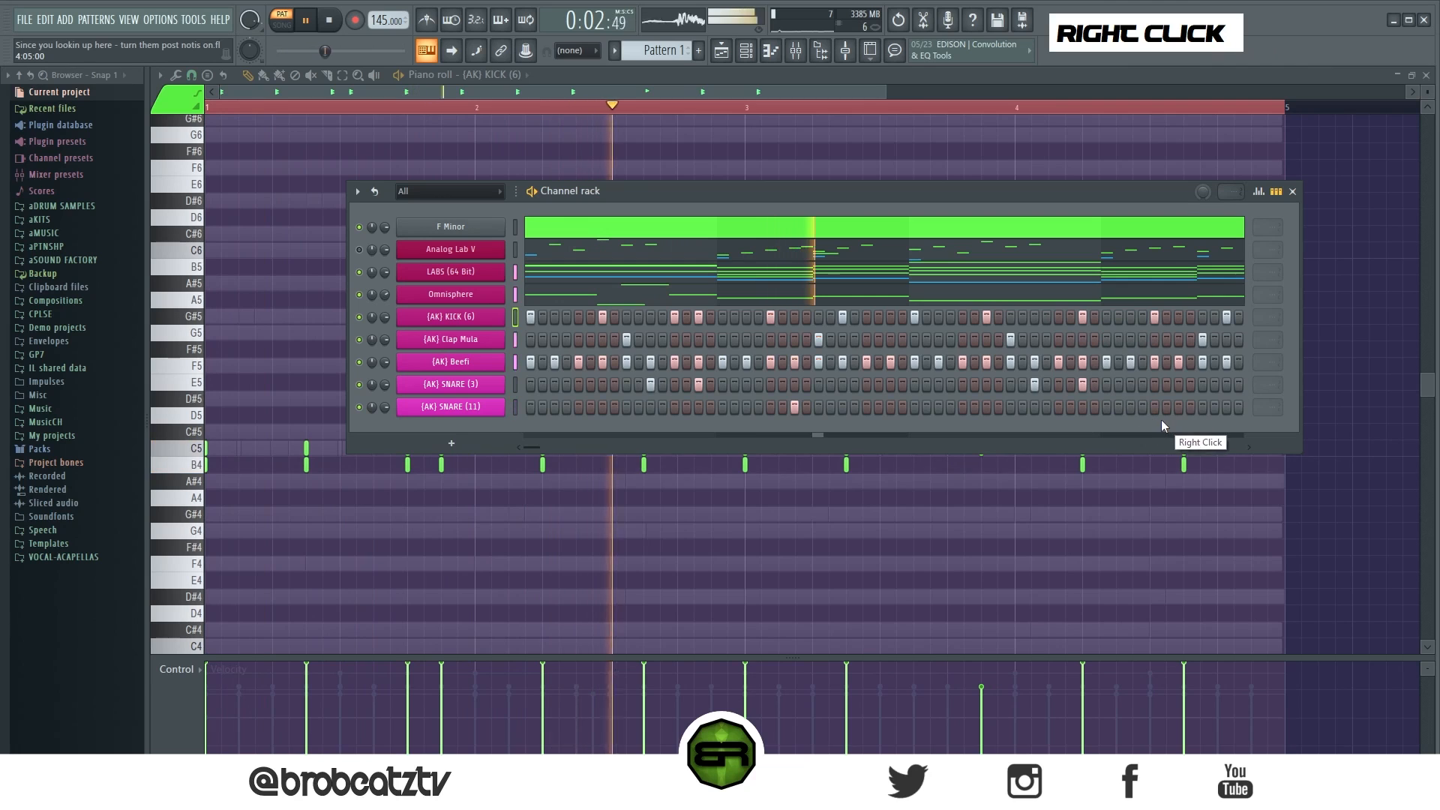
{"action": "left_click", "coordinate": [1225, 408]}
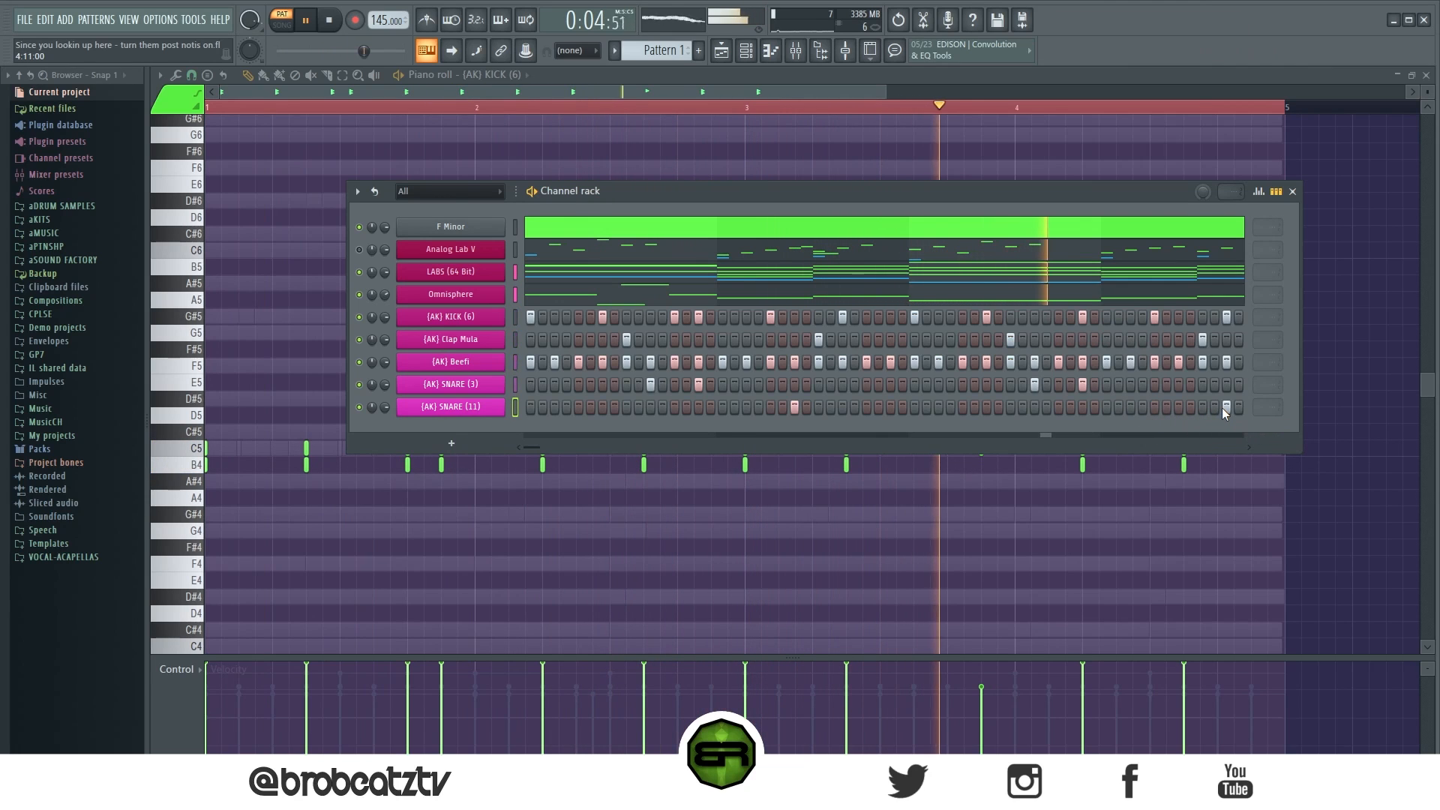
Step: Add the missing B4 note under the step 47 kick in its piano roll and raise both notes to full velocity
{"action": "right_click", "coordinate": [499, 317]}
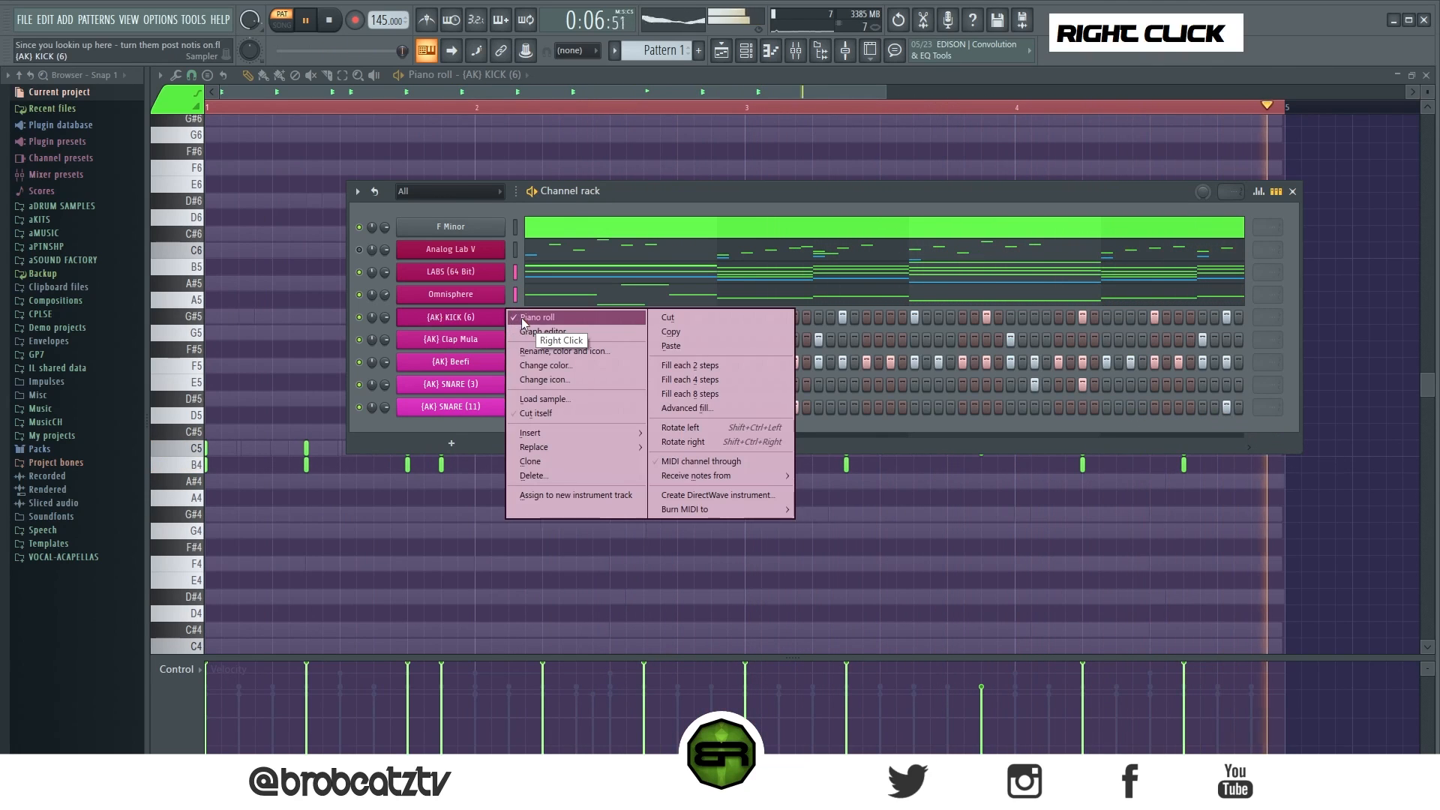
{"action": "left_click", "coordinate": [532, 317]}
{"action": "key", "text": "space"}
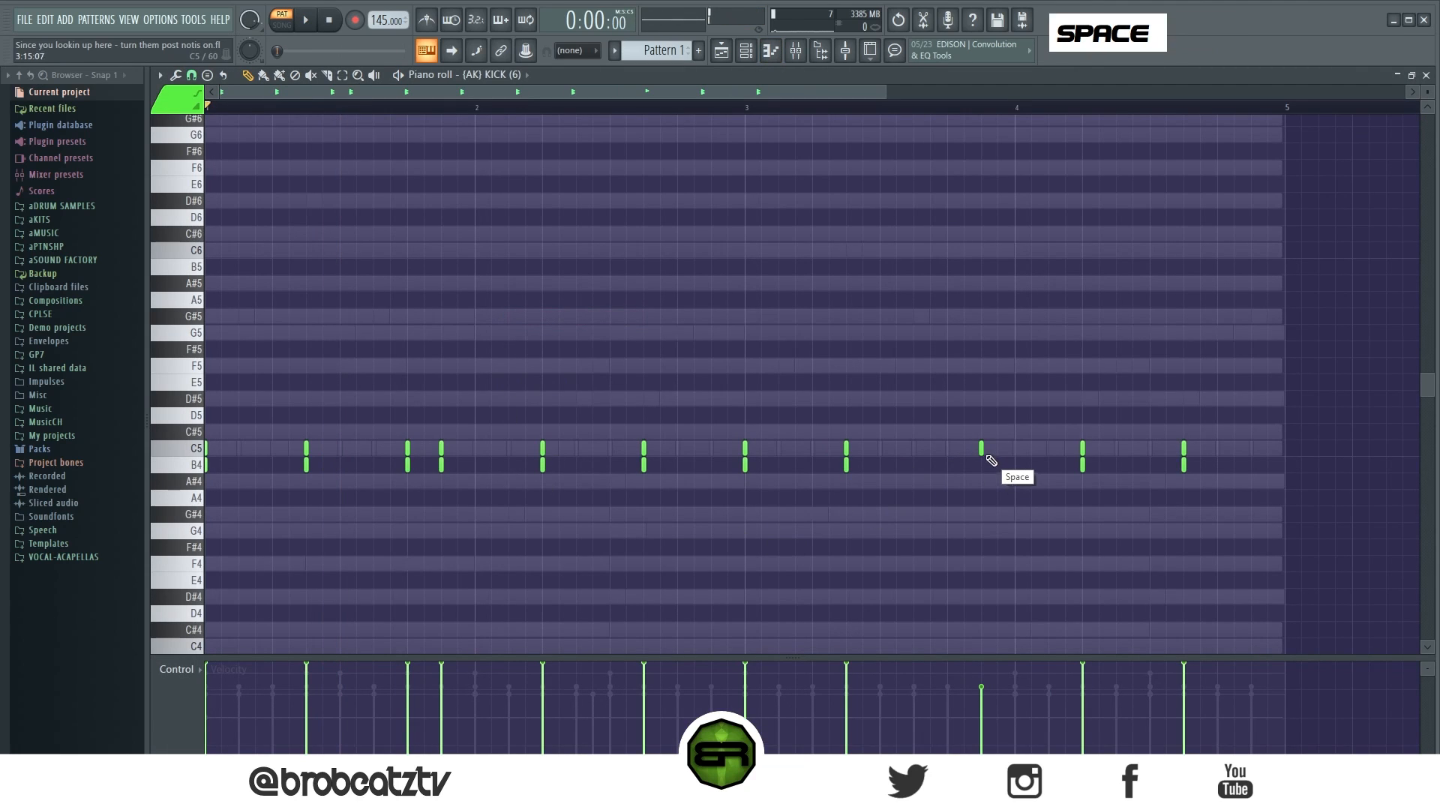
{"action": "left_click", "coordinate": [983, 464]}
{"action": "left_click_drag", "start_coordinate": [1007, 432], "coordinate": [968, 497]}
{"action": "scroll", "coordinate": [972, 488], "scroll_direction": "up", "scroll_amount": 12}
{"action": "right_click", "coordinate": [941, 348]}
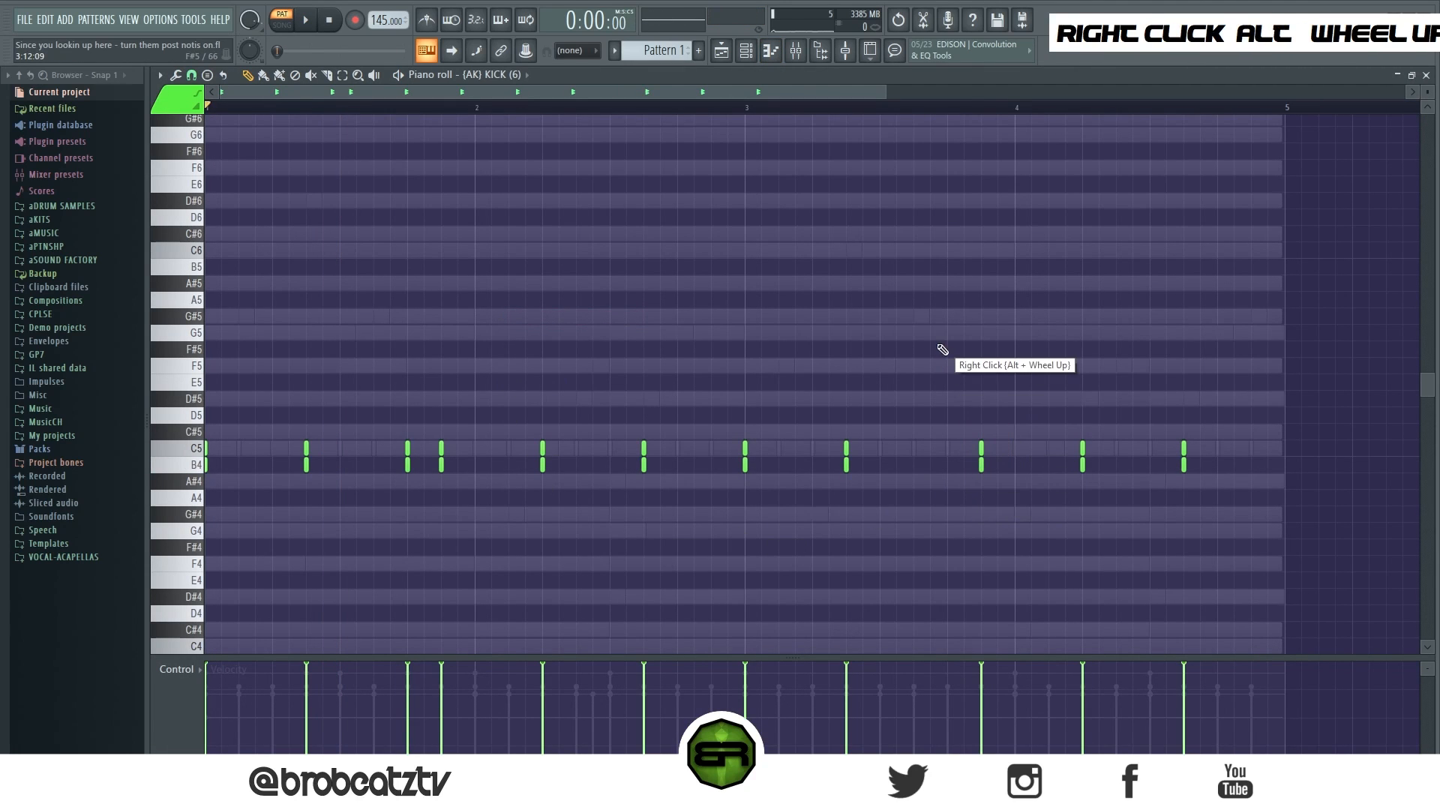
Step: Extend the first (AK) Beefi note to two steps in the piano roll, chop it into four notes, and play the result
{"action": "left_click", "coordinate": [748, 52]}
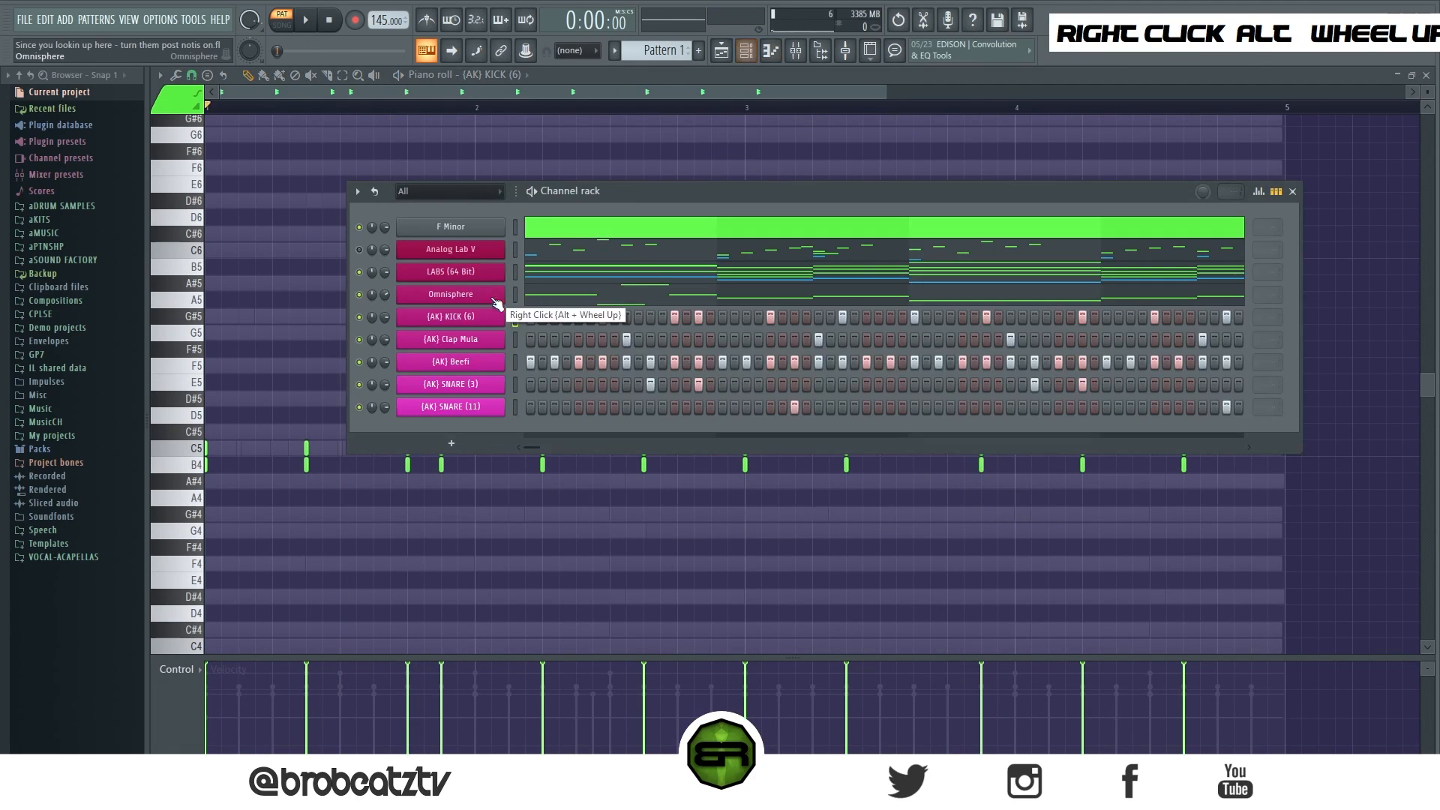
{"action": "right_click", "coordinate": [473, 360]}
{"action": "left_click", "coordinate": [551, 360]}
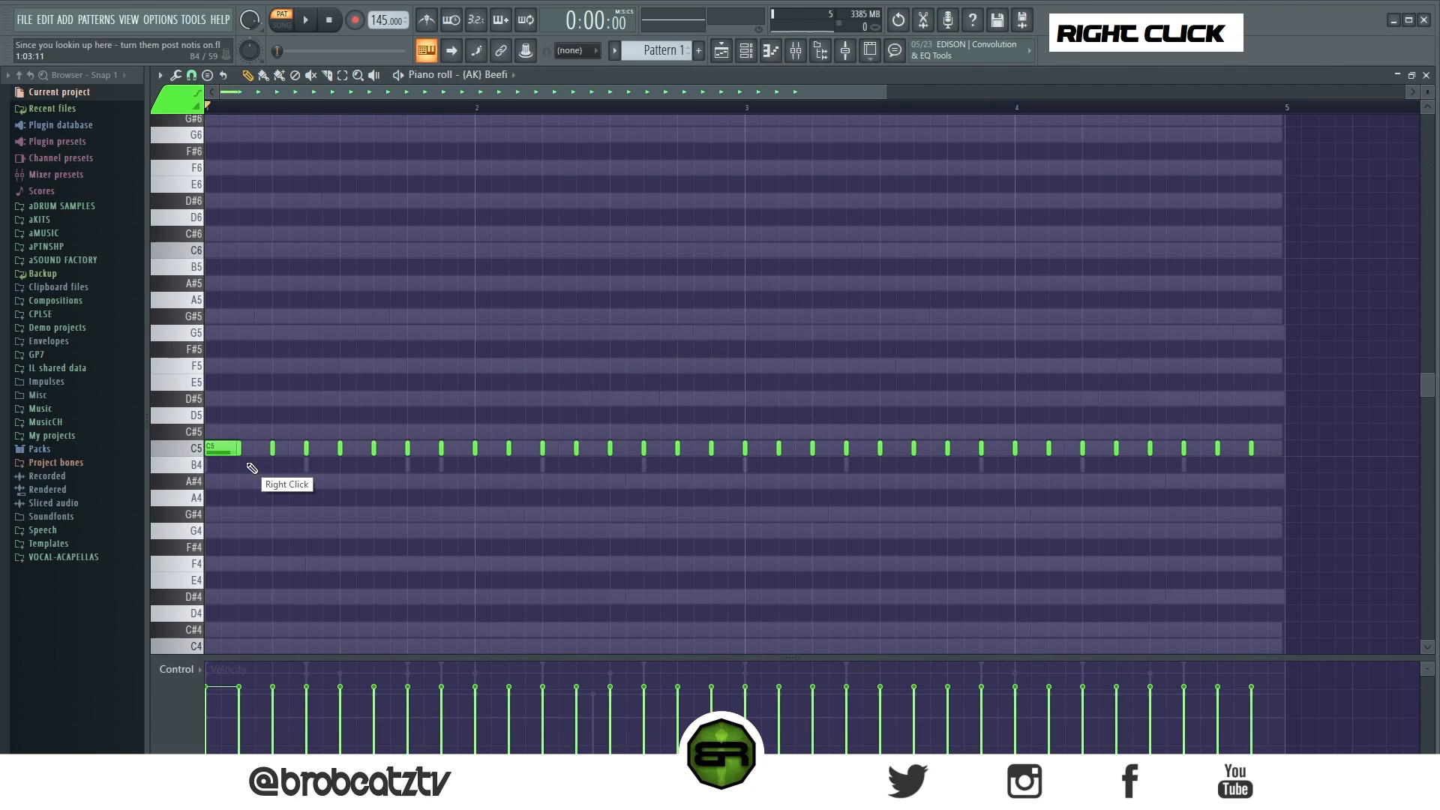
{"action": "left_click", "coordinate": [228, 447], "text": "ctrl"}
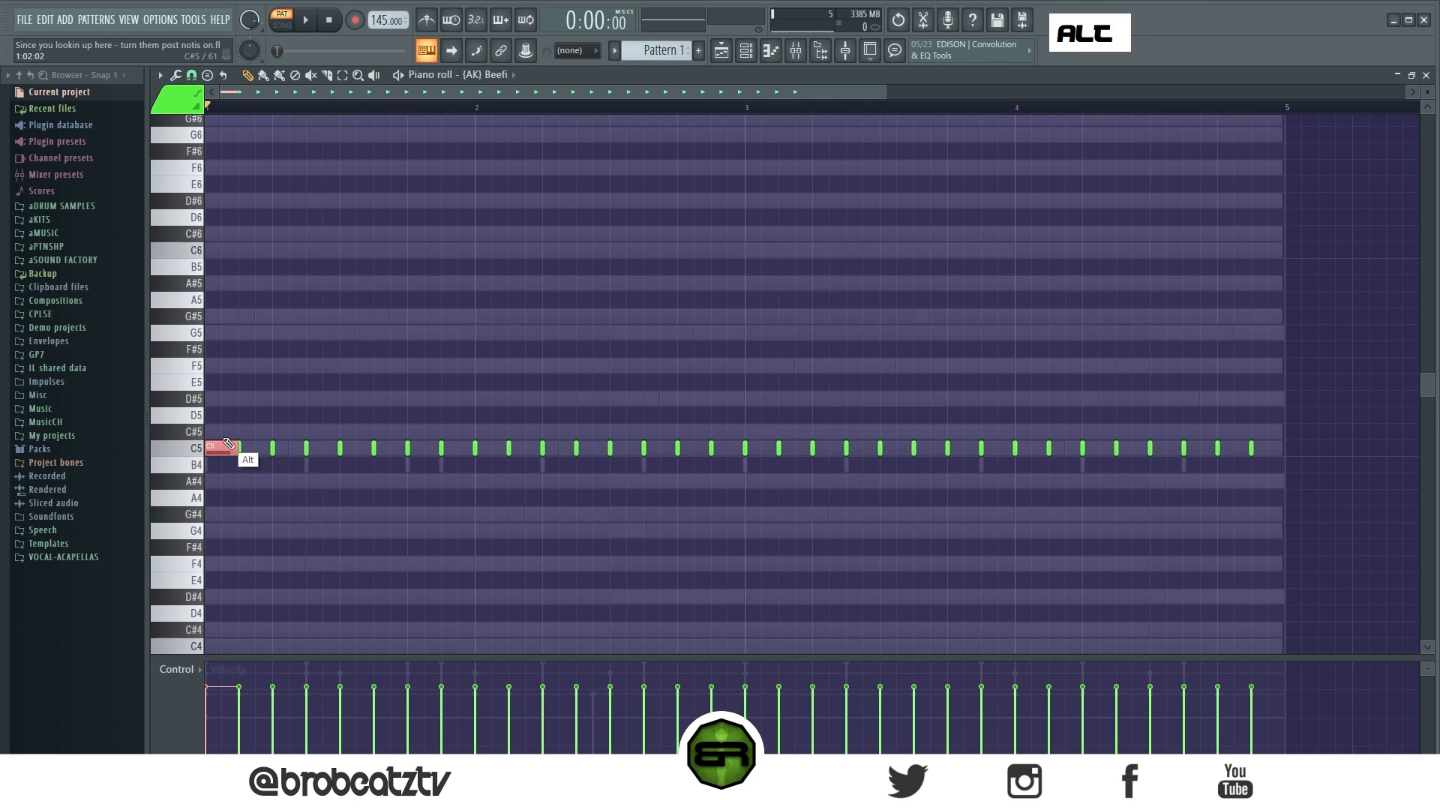
{"action": "key", "text": "alt+u"}
{"action": "left_click", "coordinate": [800, 340]}
{"action": "key", "text": "space"}
{"action": "key", "text": "space"}
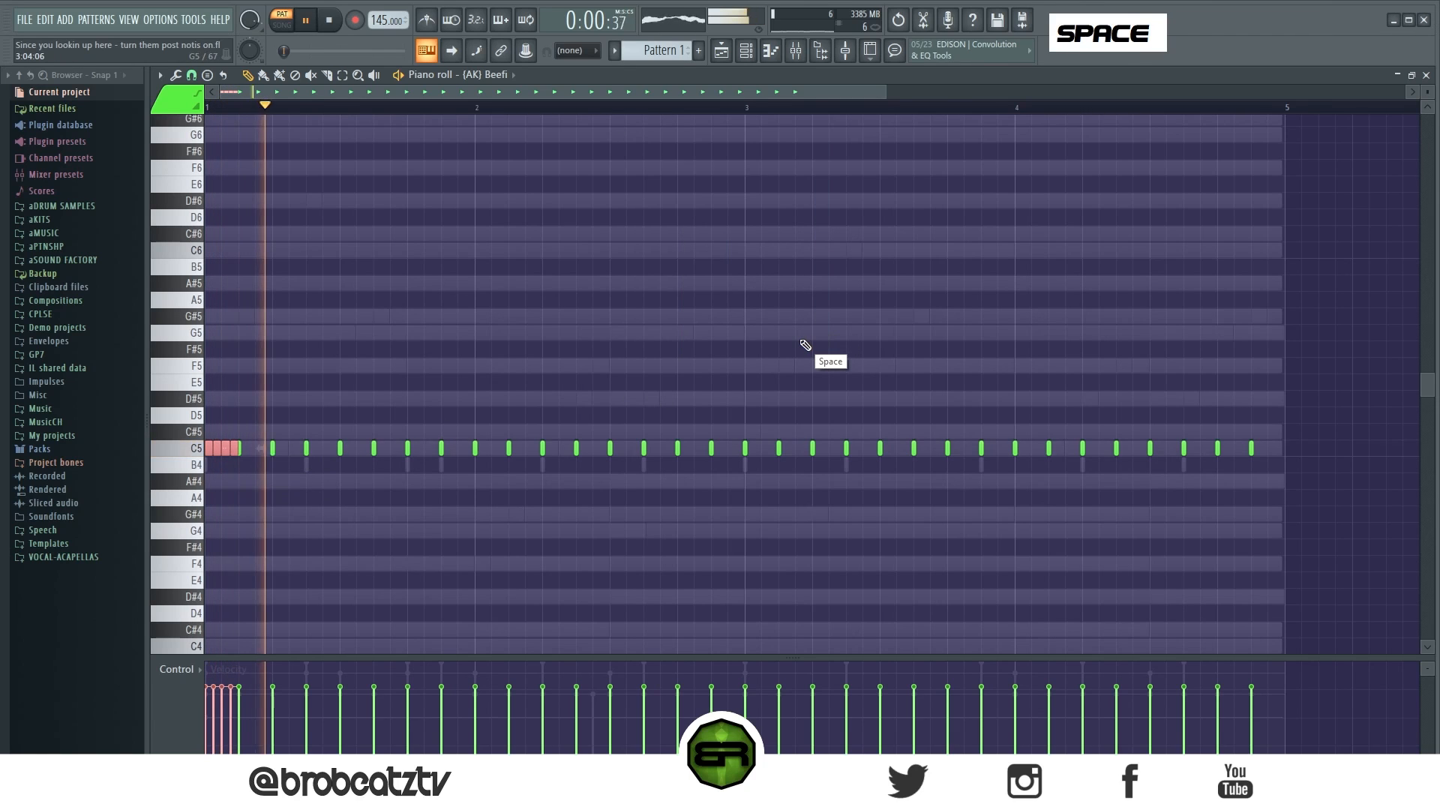
Step: Shorten the four chopped (AK) Beefi notes slightly and lower their velocity a little
{"action": "scroll", "coordinate": [294, 98], "scroll_direction": "up", "scroll_amount": 3}
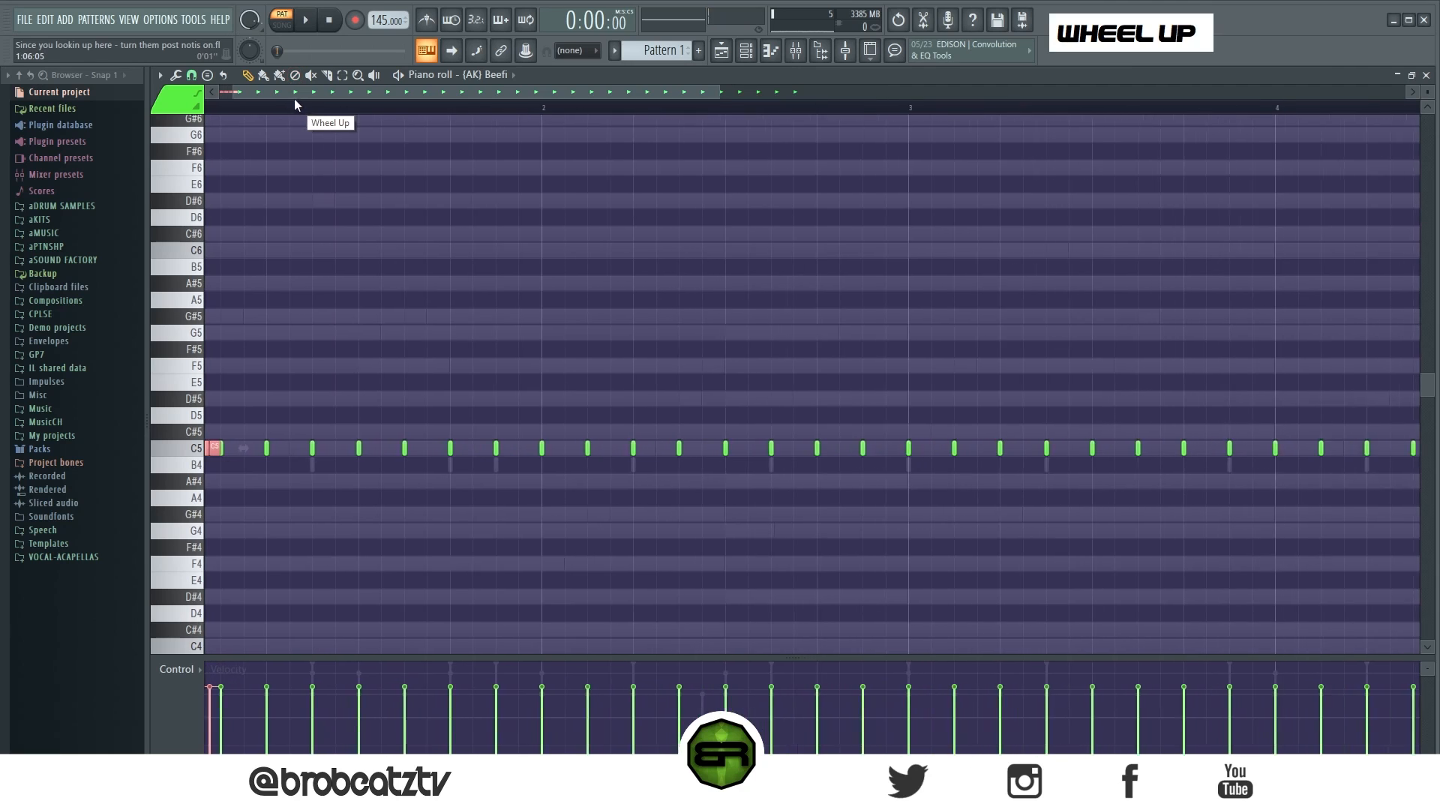
{"action": "left_click", "coordinate": [247, 448], "text": "alt"}
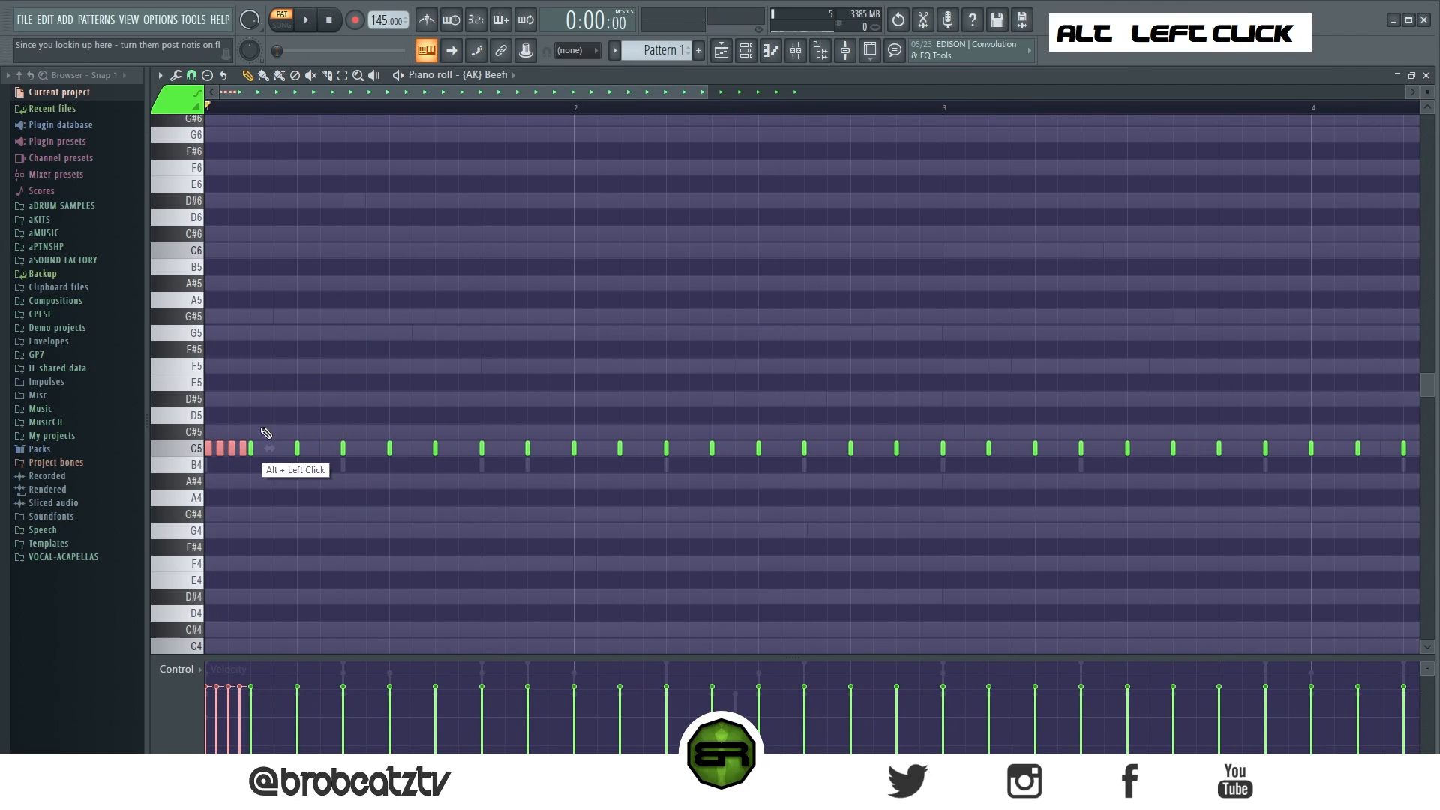
{"action": "key", "text": "space"}
{"action": "key", "text": "space"}
{"action": "scroll", "coordinate": [267, 420], "scroll_direction": "down", "scroll_amount": 3}
Step: Replay the start of the pattern several times to check the opening (AK) Beefi roll
{"action": "key", "text": "space"}
{"action": "key", "text": "space"}
{"action": "key", "text": "space"}
{"action": "key", "text": "space"}
{"action": "key", "text": "space"}
{"action": "key", "text": "space"}
{"action": "key", "text": "space"}
Step: Try an extra C5 note on step 8 of (AK) Beefi and compare the pattern in playback
{"action": "left_click", "coordinate": [371, 404]}
{"action": "key", "text": "space"}
{"action": "right_click", "coordinate": [372, 405]}
{"action": "key", "text": "space"}
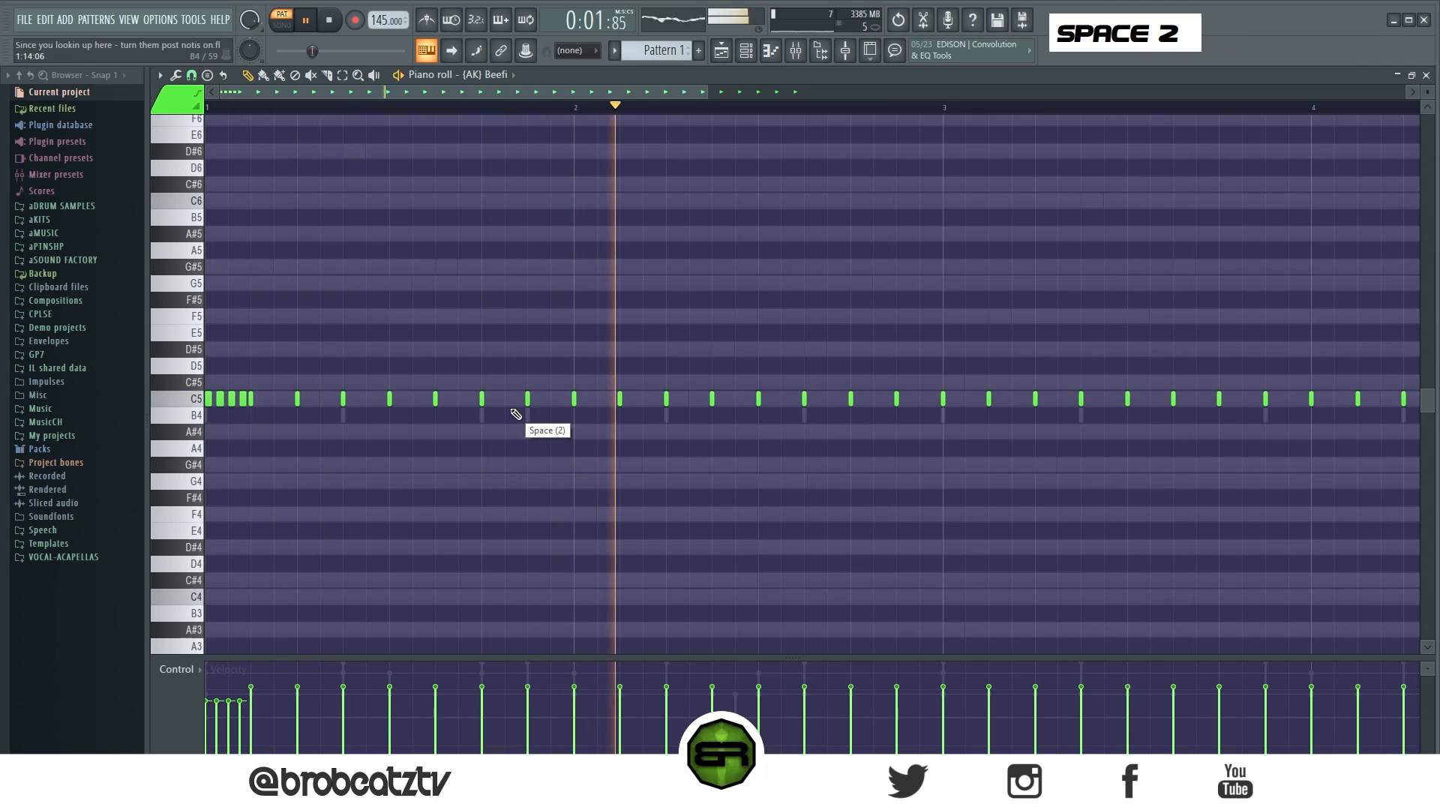
{"action": "key", "text": "space"}
Step: Duplicate the opening (AK) Beefi roll to step 7 of bar 2 and remove the overlapping original note
{"action": "scroll", "coordinate": [561, 118], "scroll_direction": "down", "scroll_amount": 2}
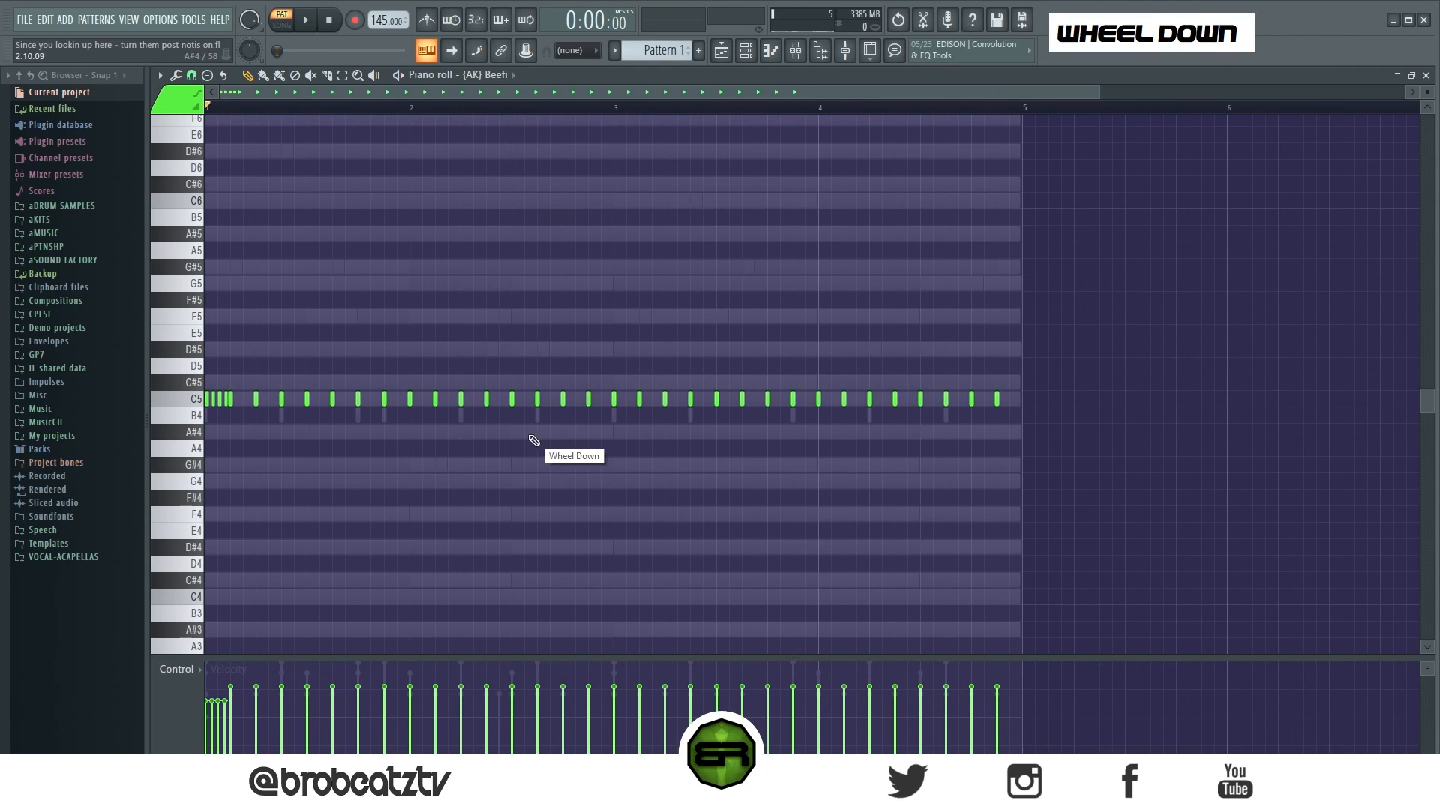
{"action": "left_click", "coordinate": [222, 395], "text": "ctrl"}
{"action": "left_click_drag", "start_coordinate": [228, 398], "coordinate": [499, 401]}
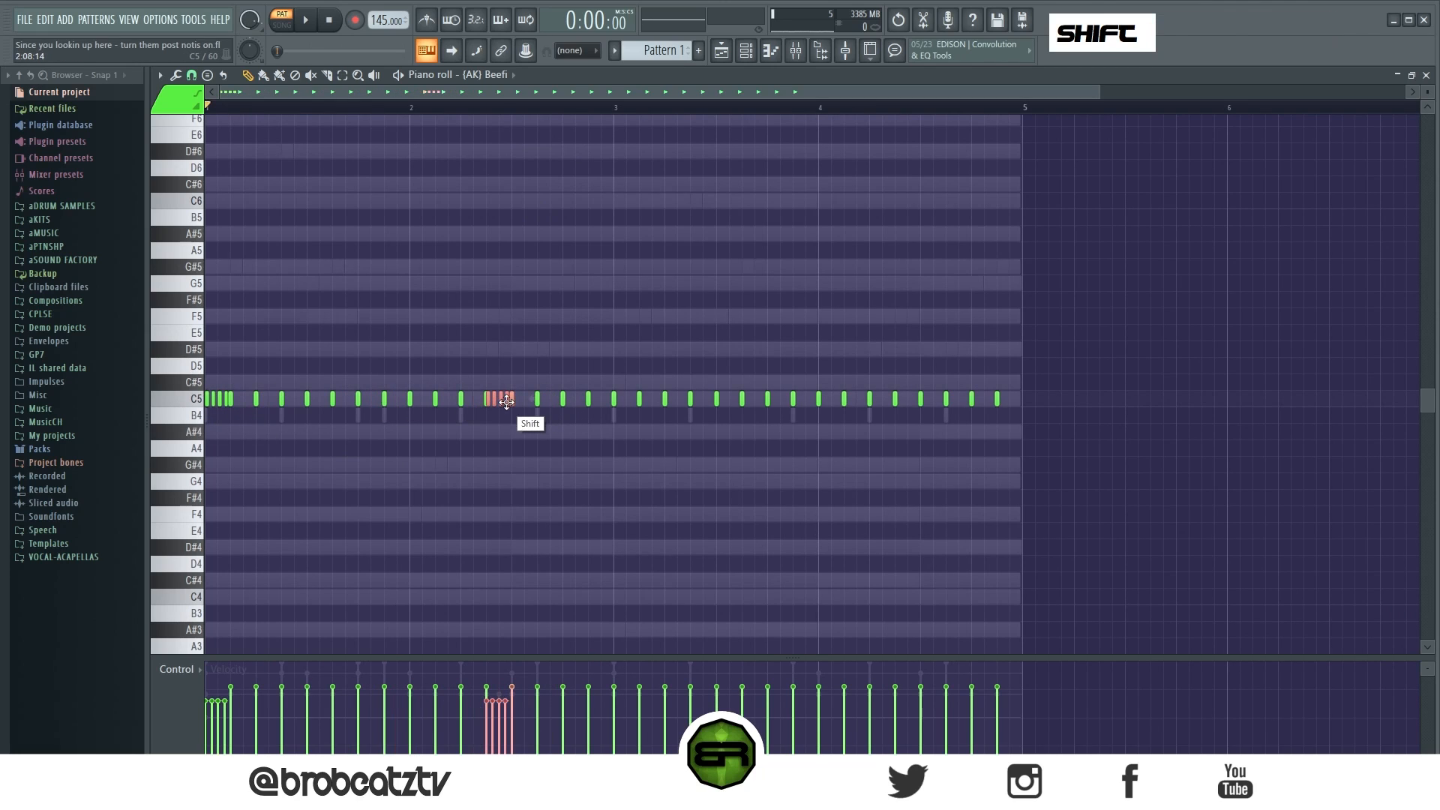
{"action": "right_click", "coordinate": [486, 406]}
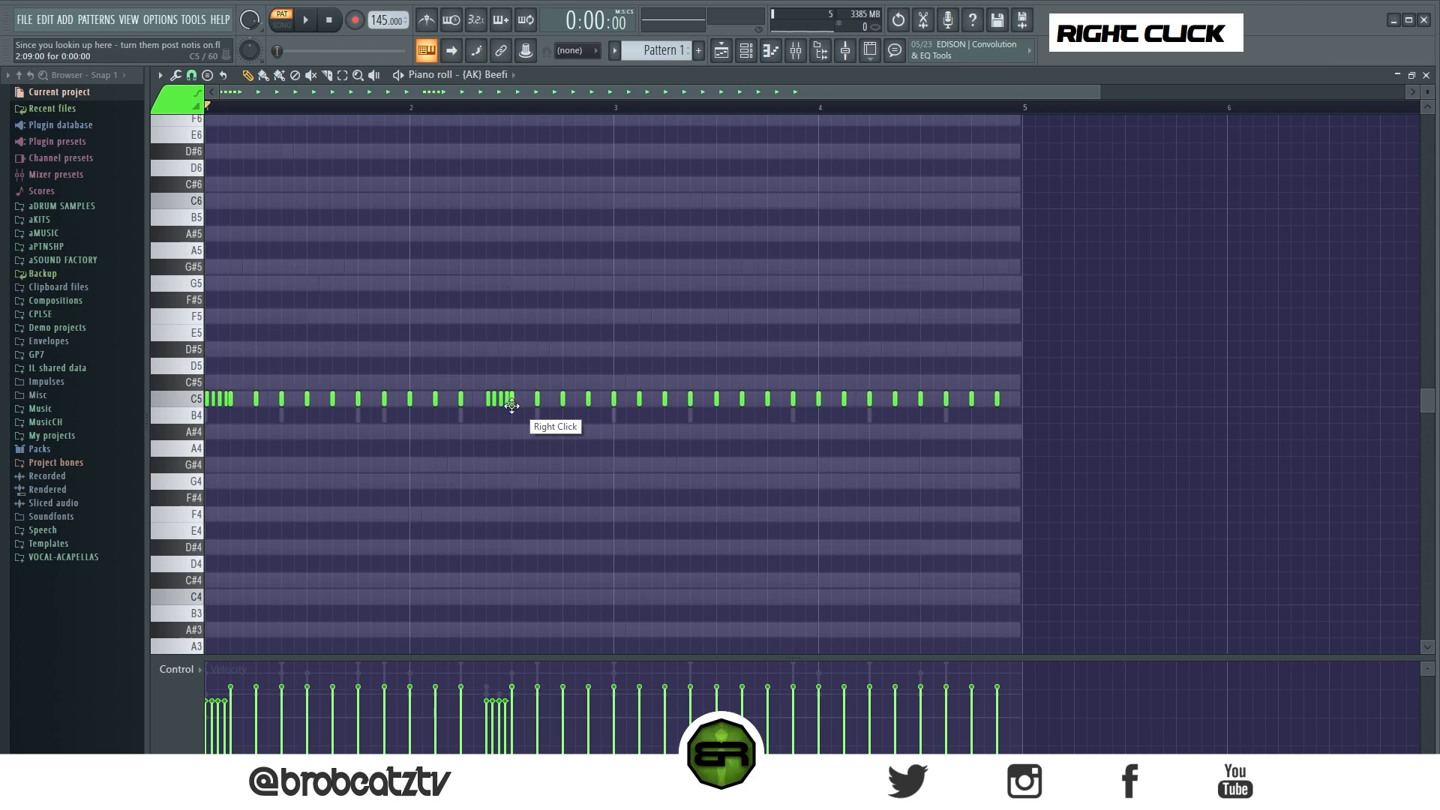
Step: Cut the (AK) Beefi notes in bars 3 and 4 and replace them with a copy of bars 1 and 2
{"action": "left_click_drag", "start_coordinate": [1214, 309], "coordinate": [597, 436]}
{"action": "key", "text": "ctrl+x"}
{"action": "key", "text": "ctrl+a"}
{"action": "left_click_drag", "start_coordinate": [223, 399], "coordinate": [633, 400], "text": "shift"}
{"action": "right_click", "coordinate": [428, 300]}
Step: Play the (AK) Beefi pattern and thin the roll at the start of bar 3 to a single hit
{"action": "key", "text": "space"}
{"action": "right_click", "coordinate": [538, 266]}
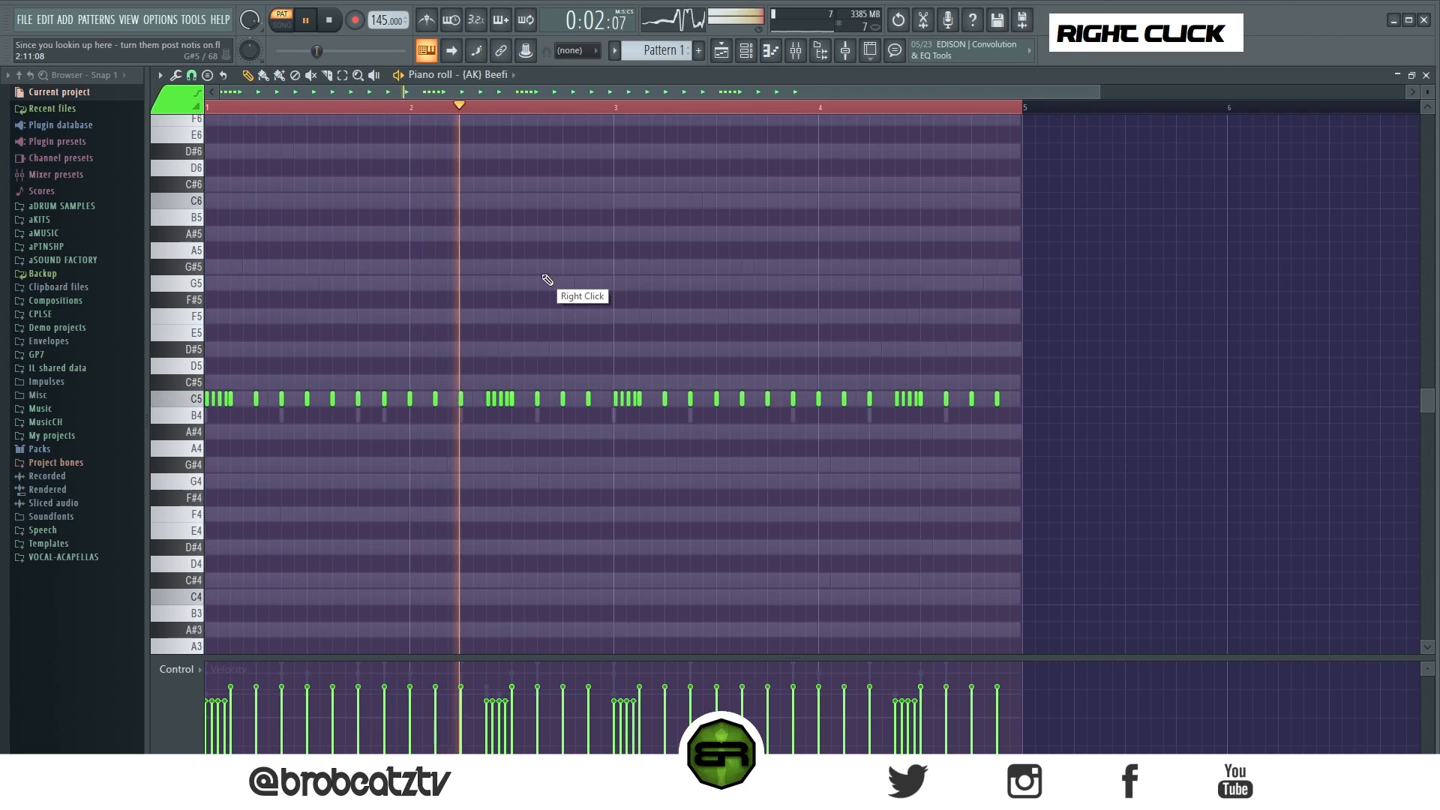
{"action": "key", "text": "space"}
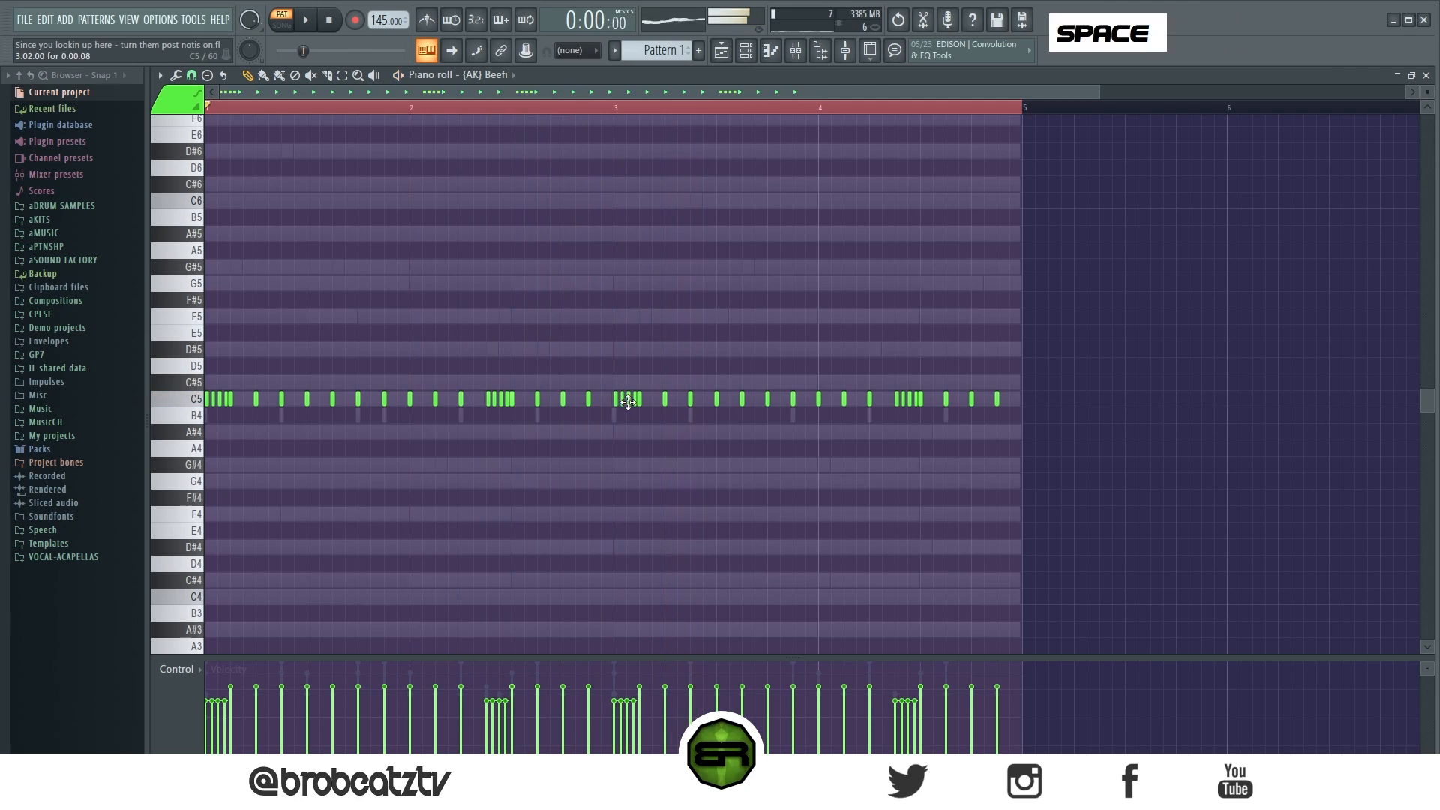
{"action": "right_click", "coordinate": [627, 399]}
{"action": "right_click", "coordinate": [634, 402]}
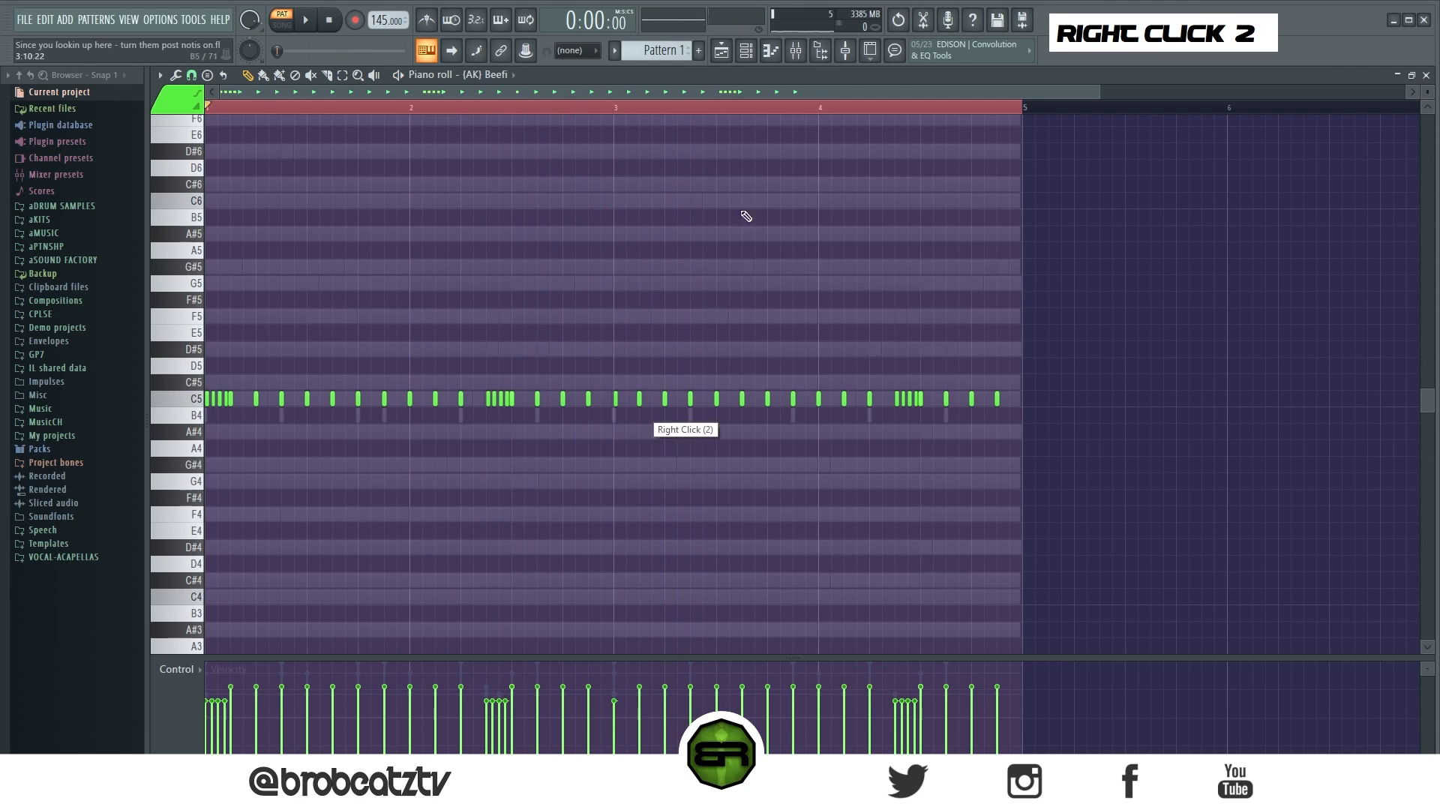
Step: Bring back the channel rack, unmute Analog Lab V and play the full pattern with drums
{"action": "left_click", "coordinate": [745, 50]}
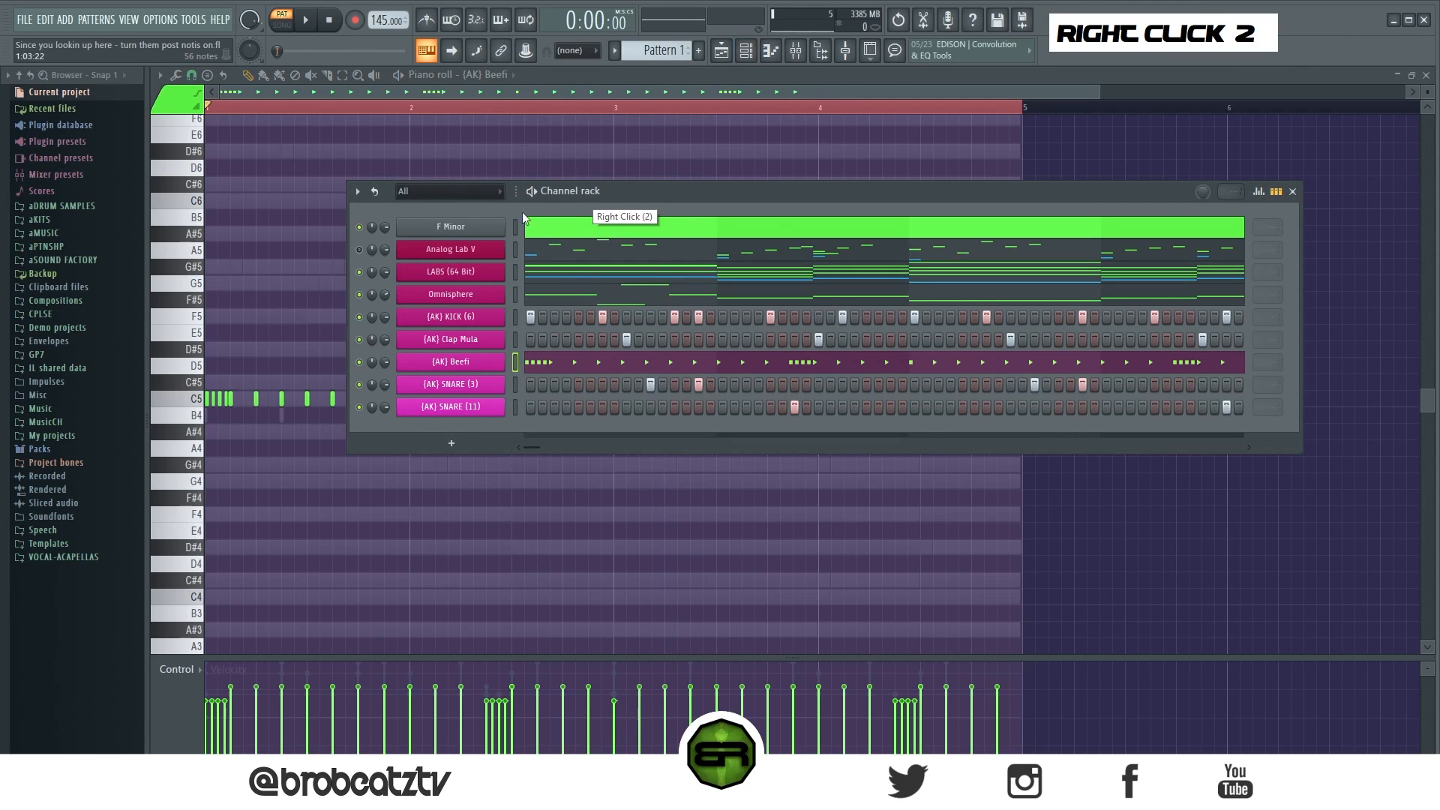
{"action": "left_click_drag", "start_coordinate": [690, 194], "coordinate": [599, 176]}
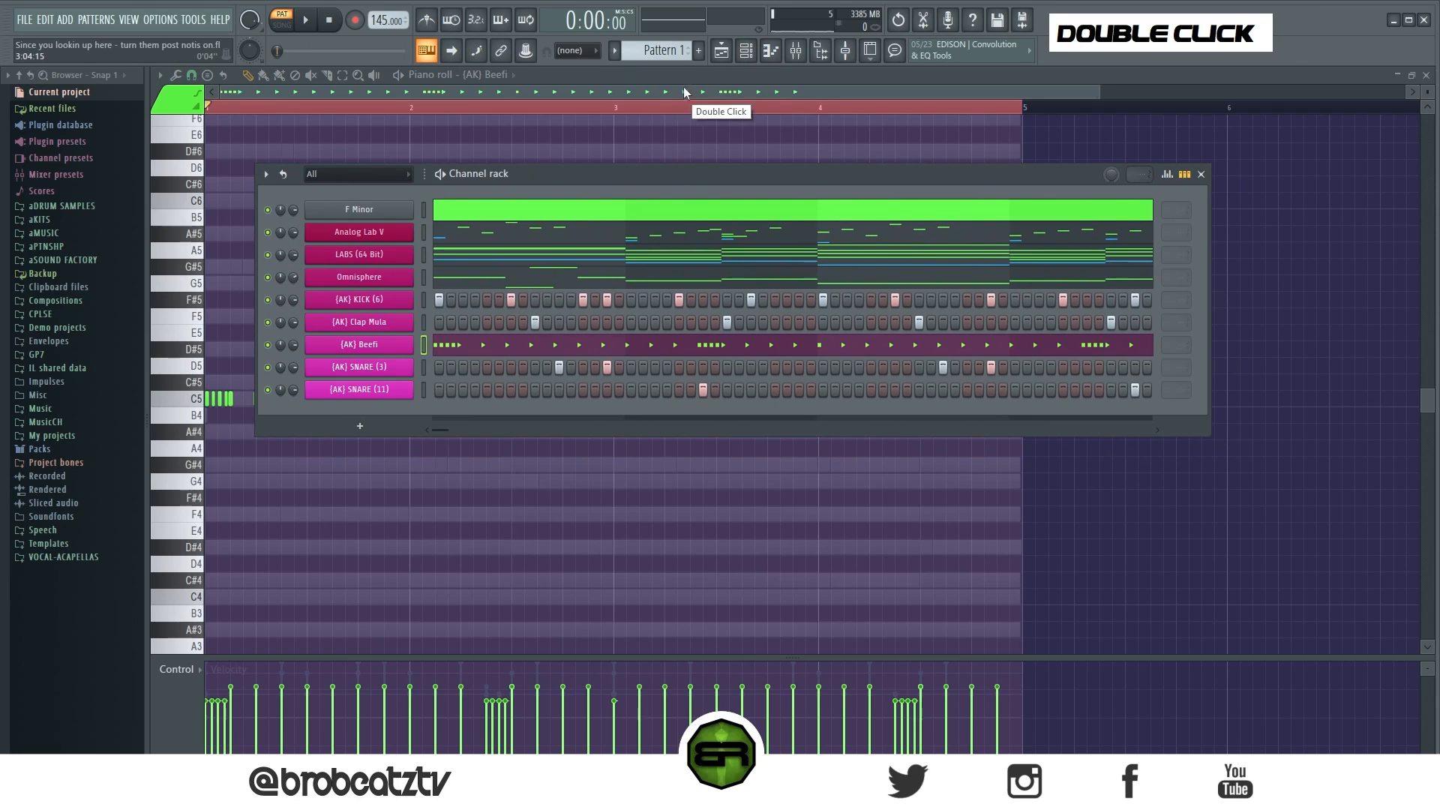
{"action": "key", "text": "space"}
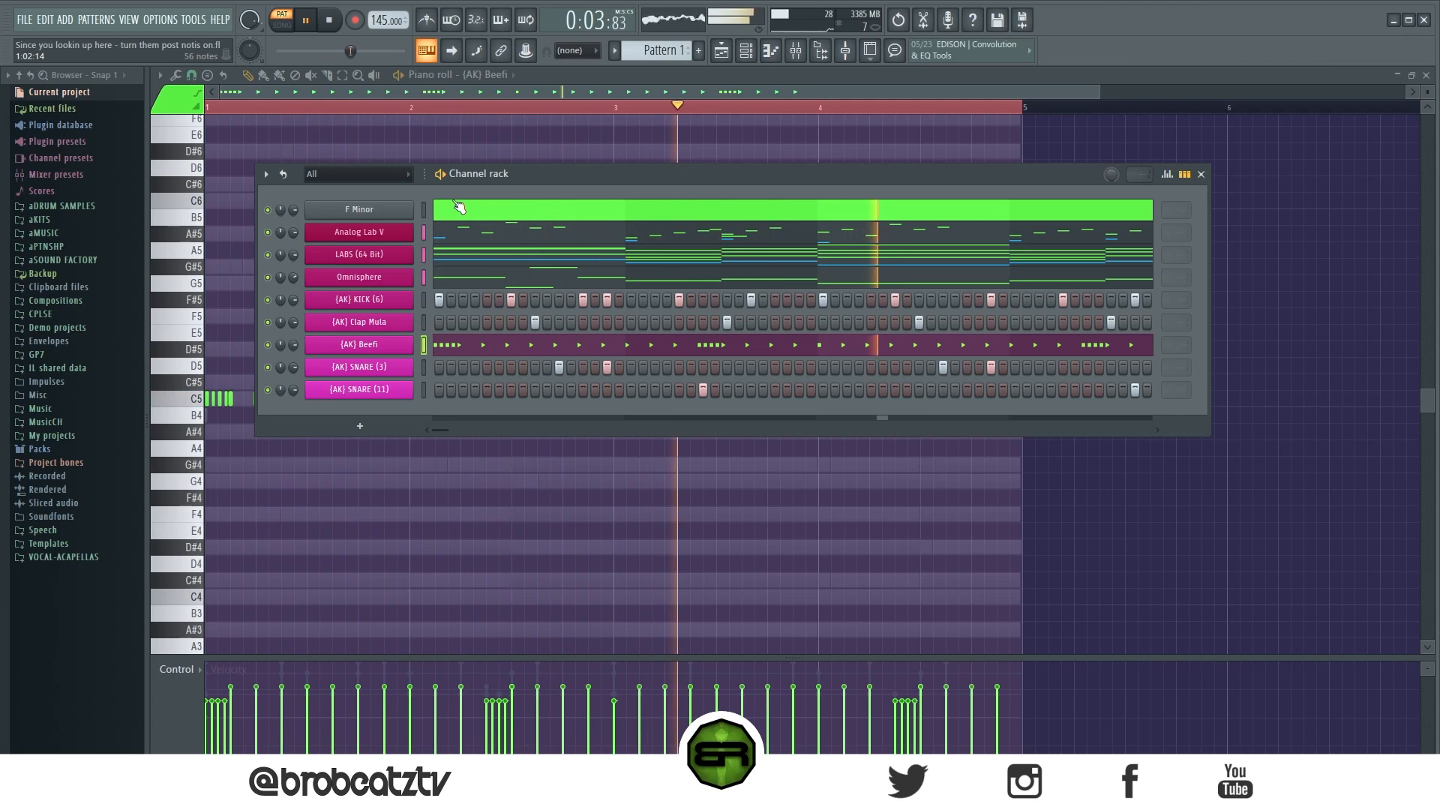
{"action": "key", "text": "space"}
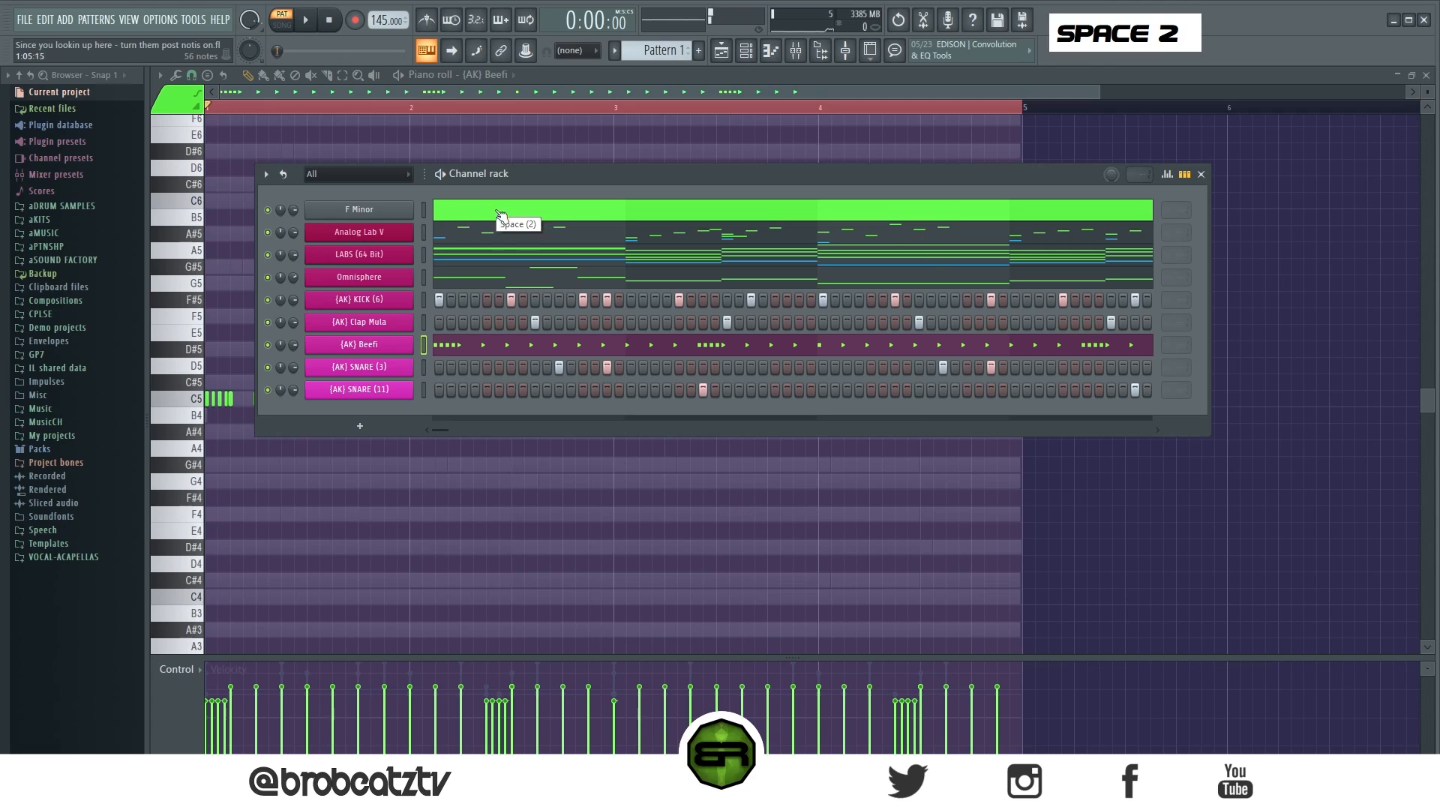
Step: Select the Analog Lab V, LABS and Omnisphere channels together in the channel rack, then only Analog Lab V
{"action": "left_click_drag", "start_coordinate": [507, 174], "coordinate": [511, 133]}
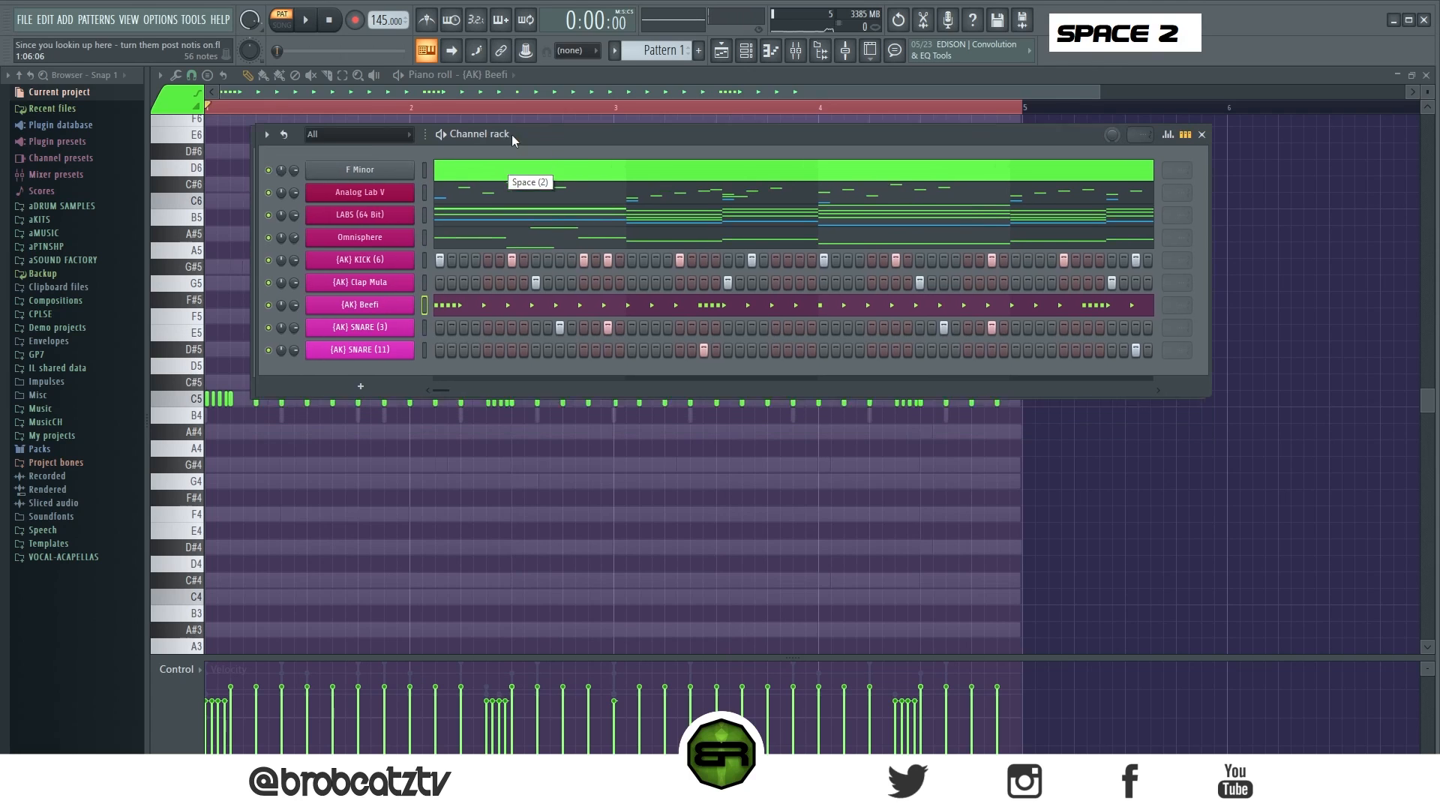
{"action": "left_click", "coordinate": [422, 194]}
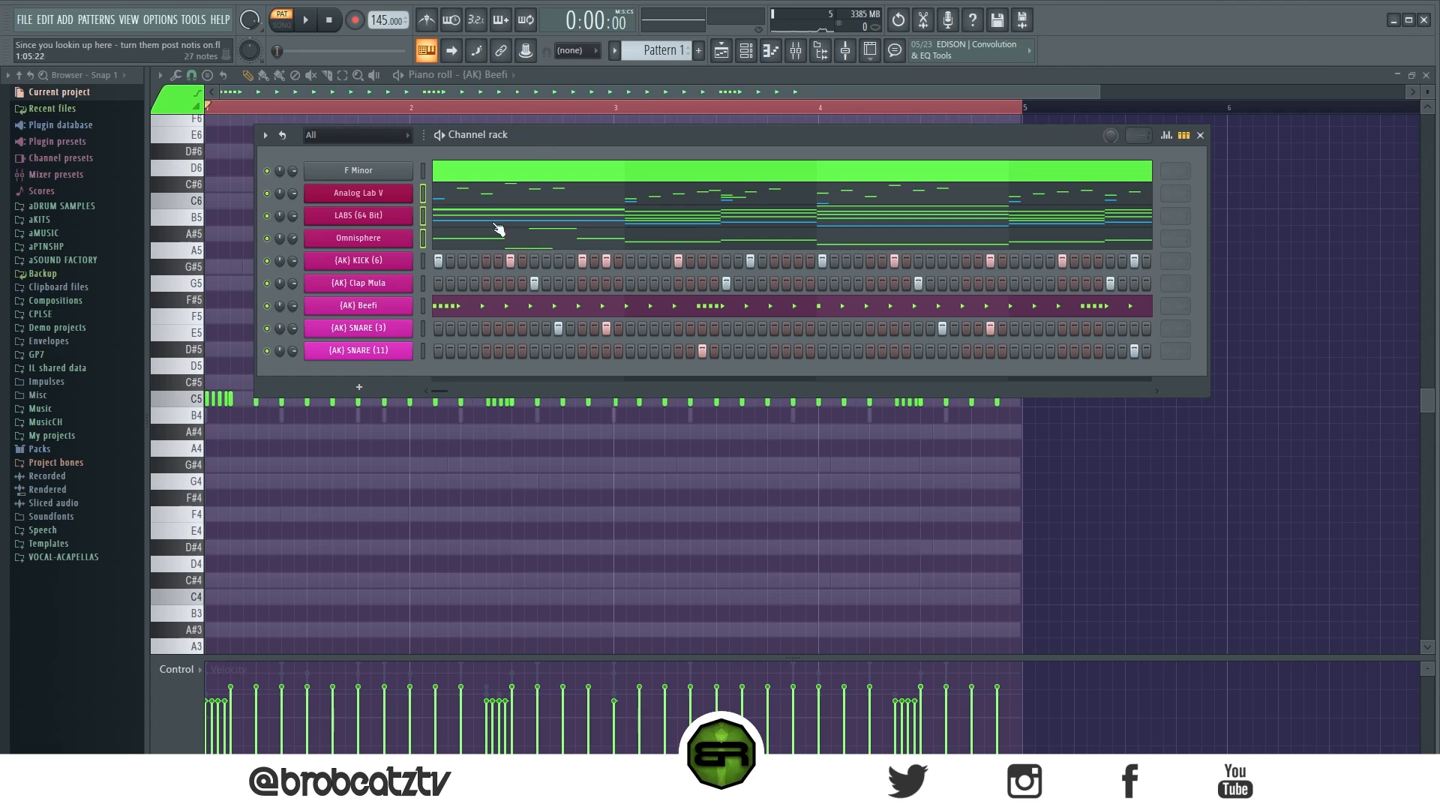
{"action": "left_click_drag", "start_coordinate": [662, 137], "coordinate": [661, 144]}
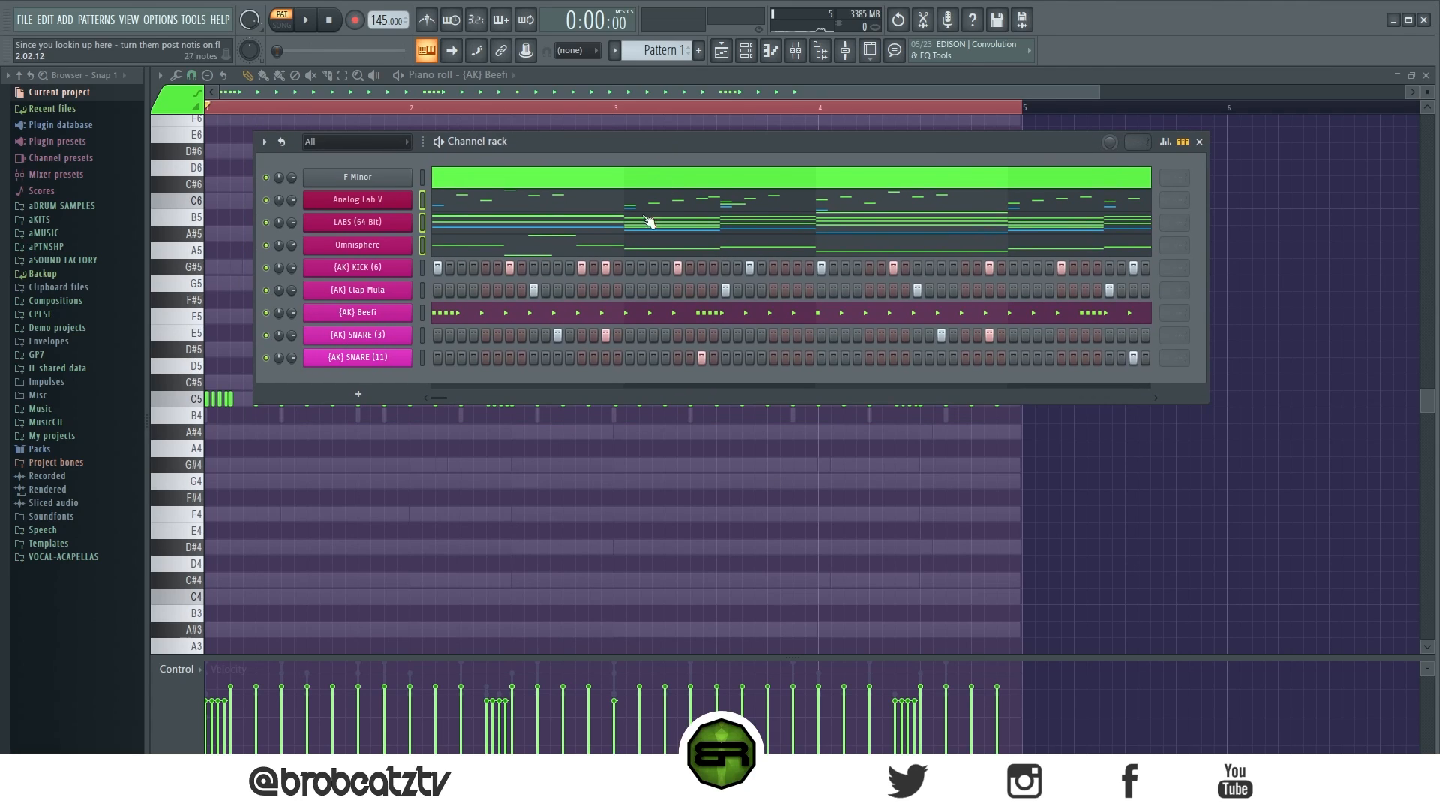
{"action": "double_click", "coordinate": [423, 225]}
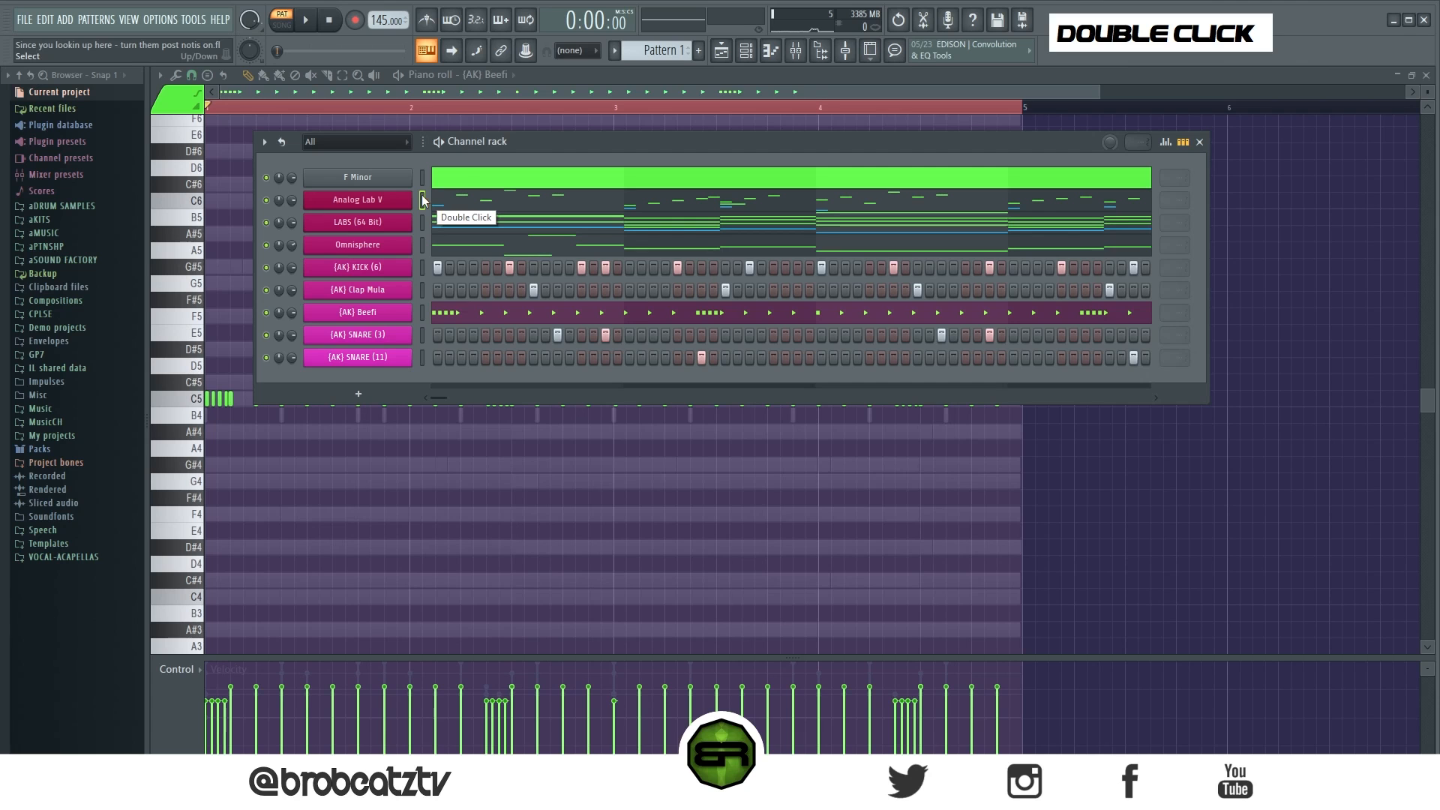